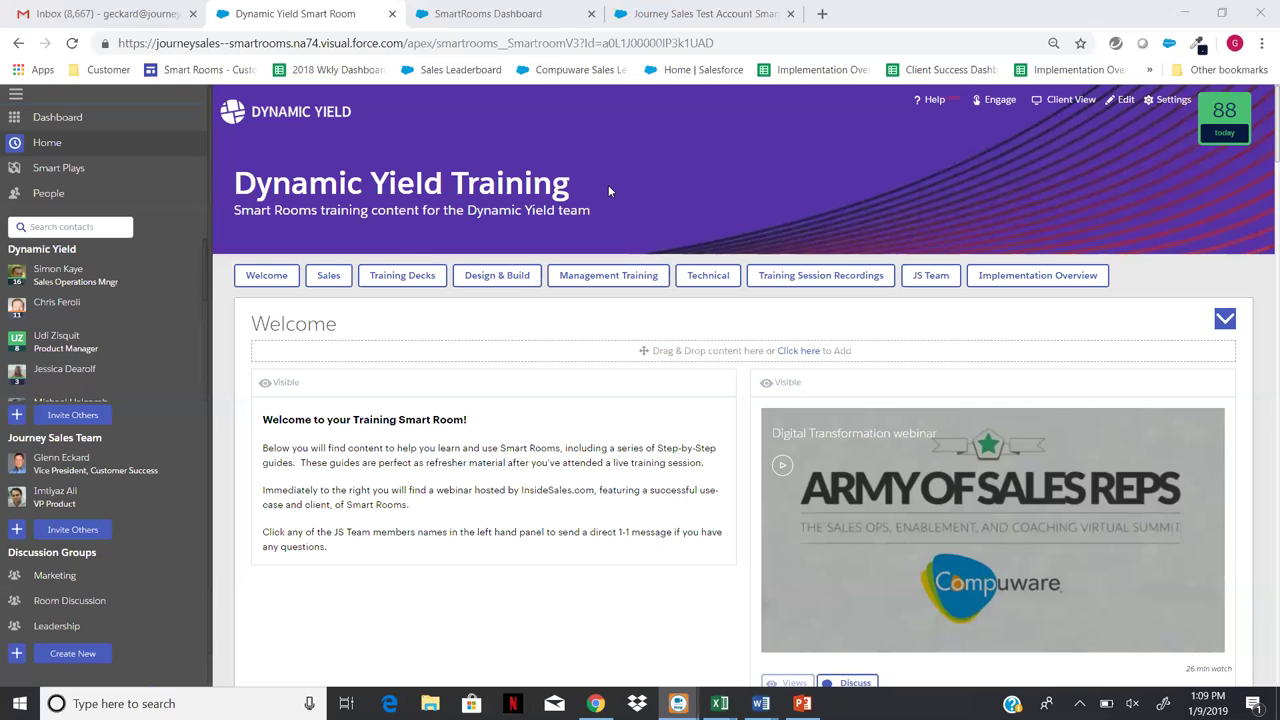
# - Switch to the SmartRooms Dashboard browser tab to see all five rooms
pyautogui.click(537, 15)
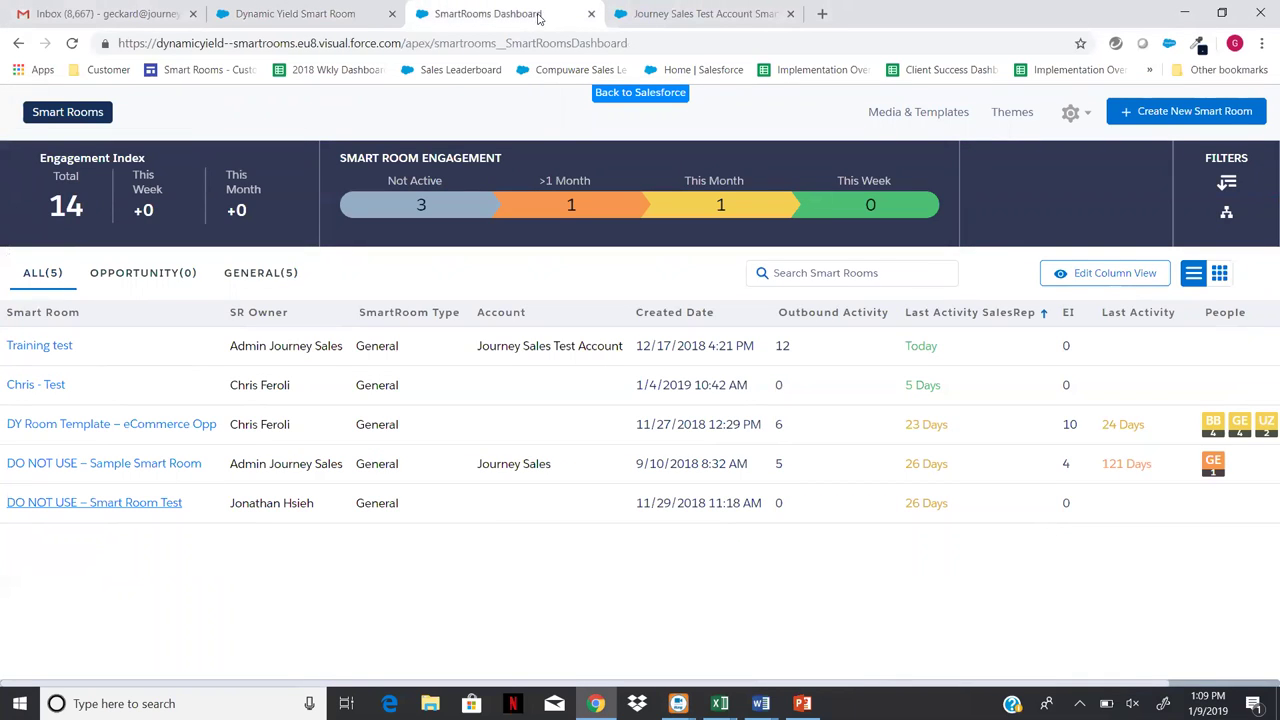
# - Use Back to Salesforce to leave the dashboard for the Salesforce home feed
pyautogui.click(644, 97)
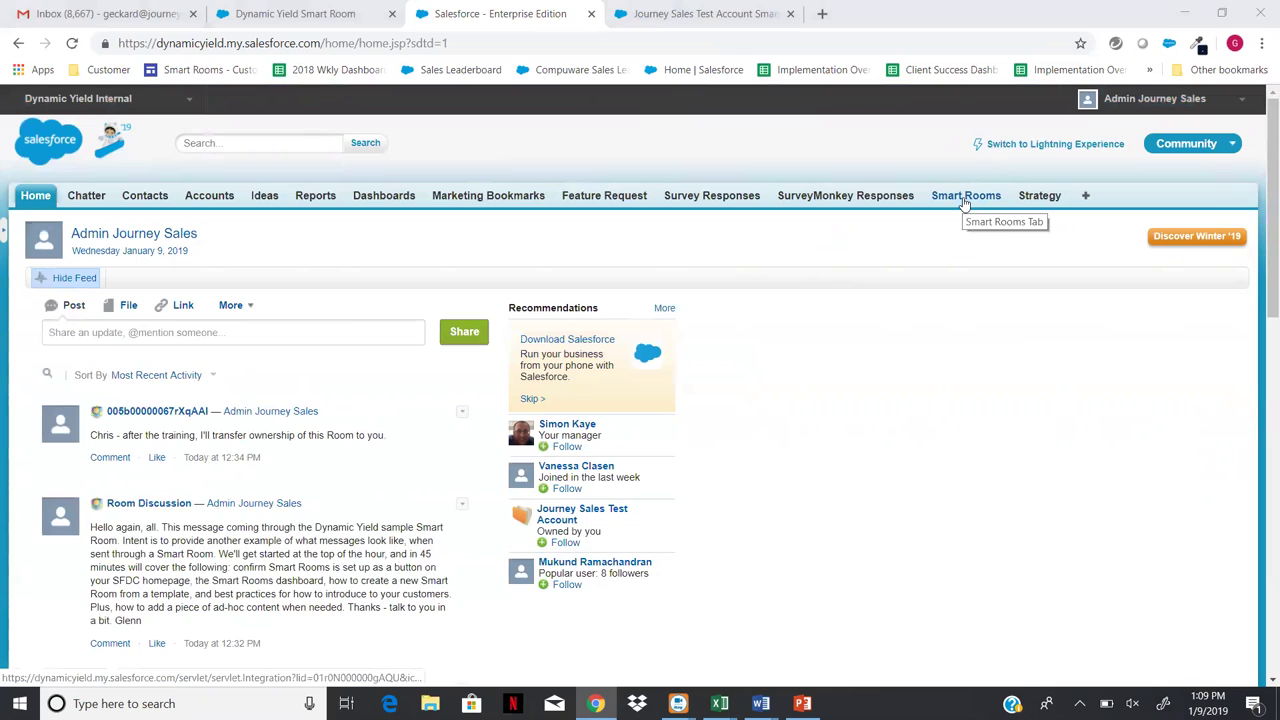
# - Go to All Tabs, then Customize My Tabs, and scroll both lists to confirm Smart Rooms is selected
pyautogui.click(1088, 197)
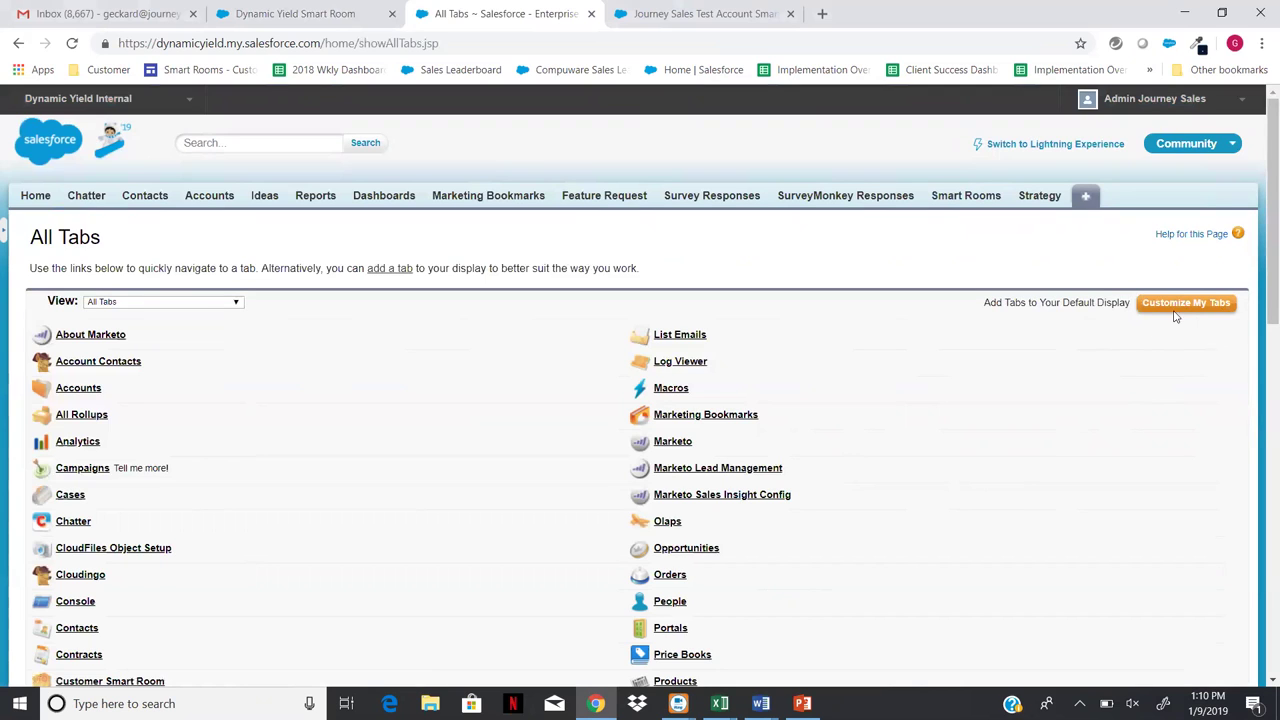
pyautogui.click(1176, 304)
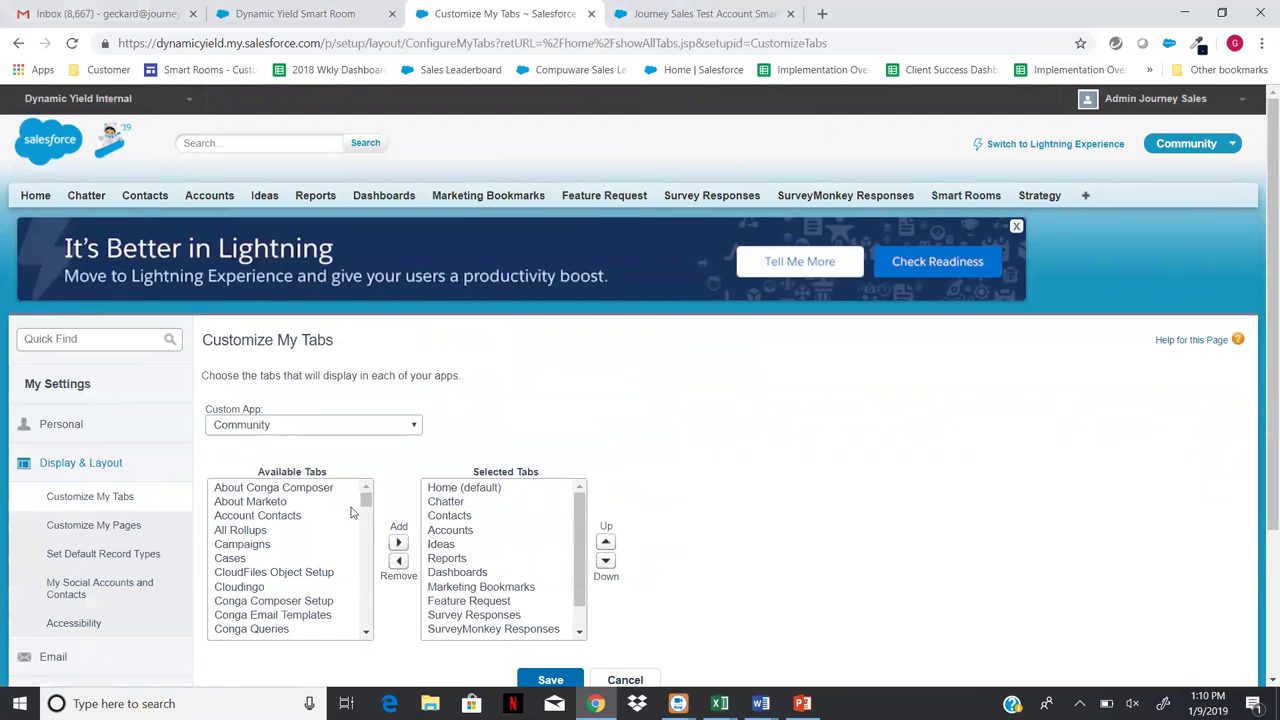
pyautogui.moveTo(366, 501); pyautogui.dragTo(360, 590)
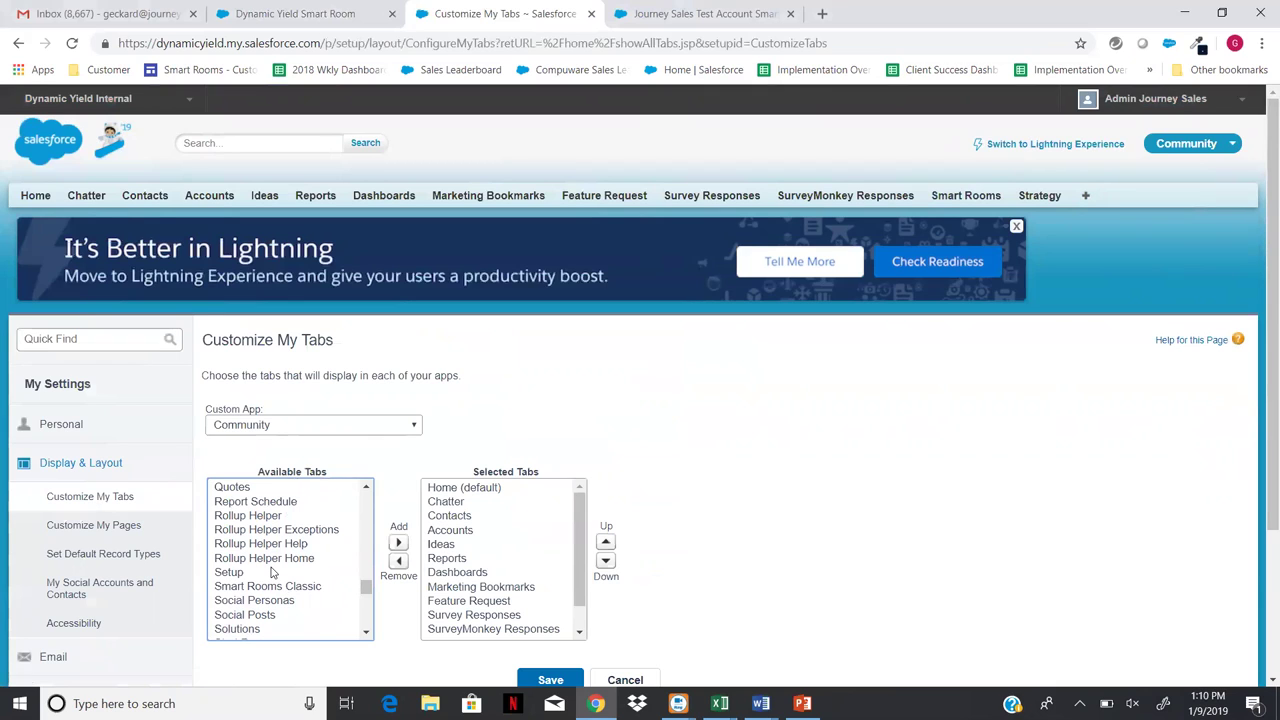
pyautogui.moveTo(575, 550); pyautogui.dragTo(530, 612)
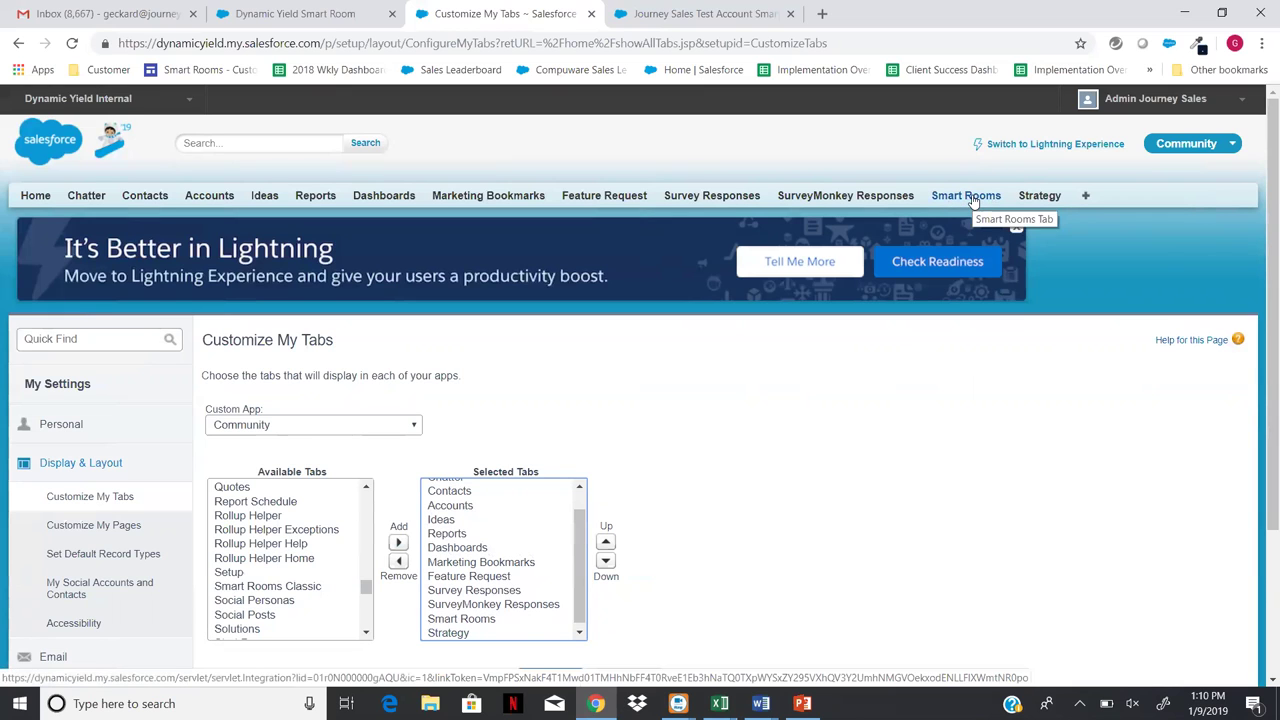
# - Open the Smart Rooms tab, browse the room cards, and switch to List View
pyautogui.click(971, 199)
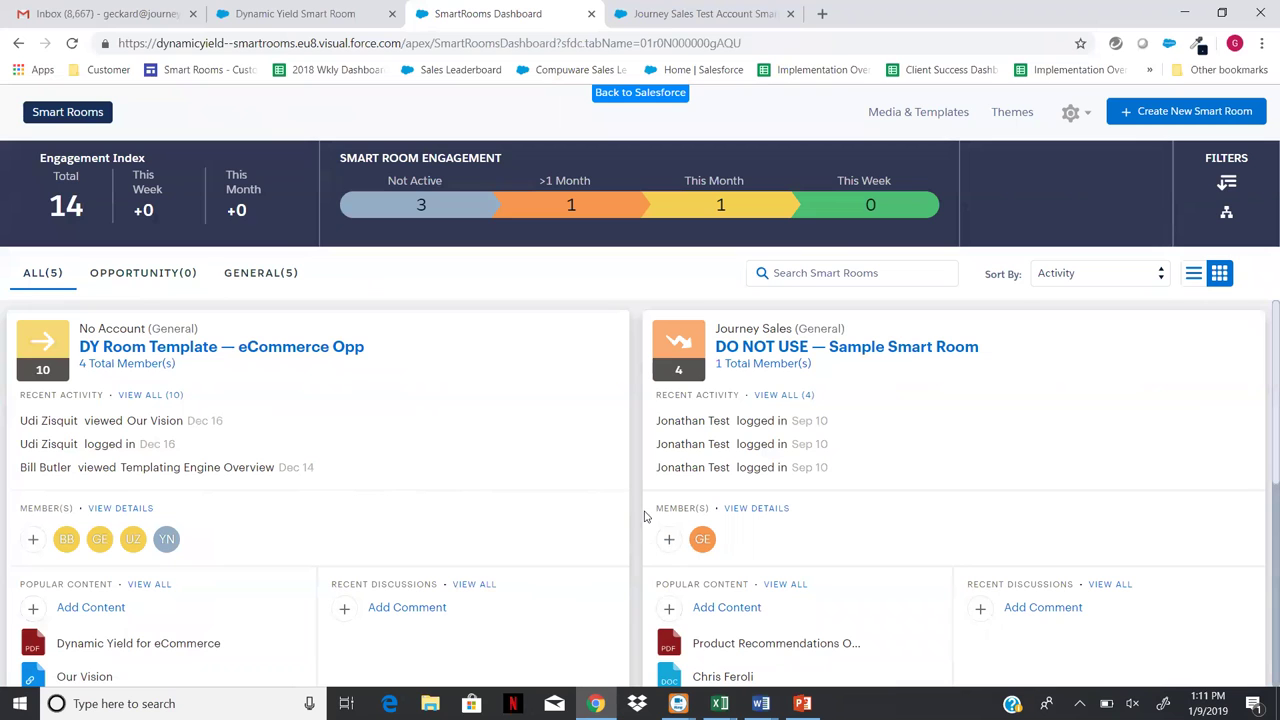
pyautogui.scroll(-4, 631, 525)
pyautogui.scroll(3, 631, 525)
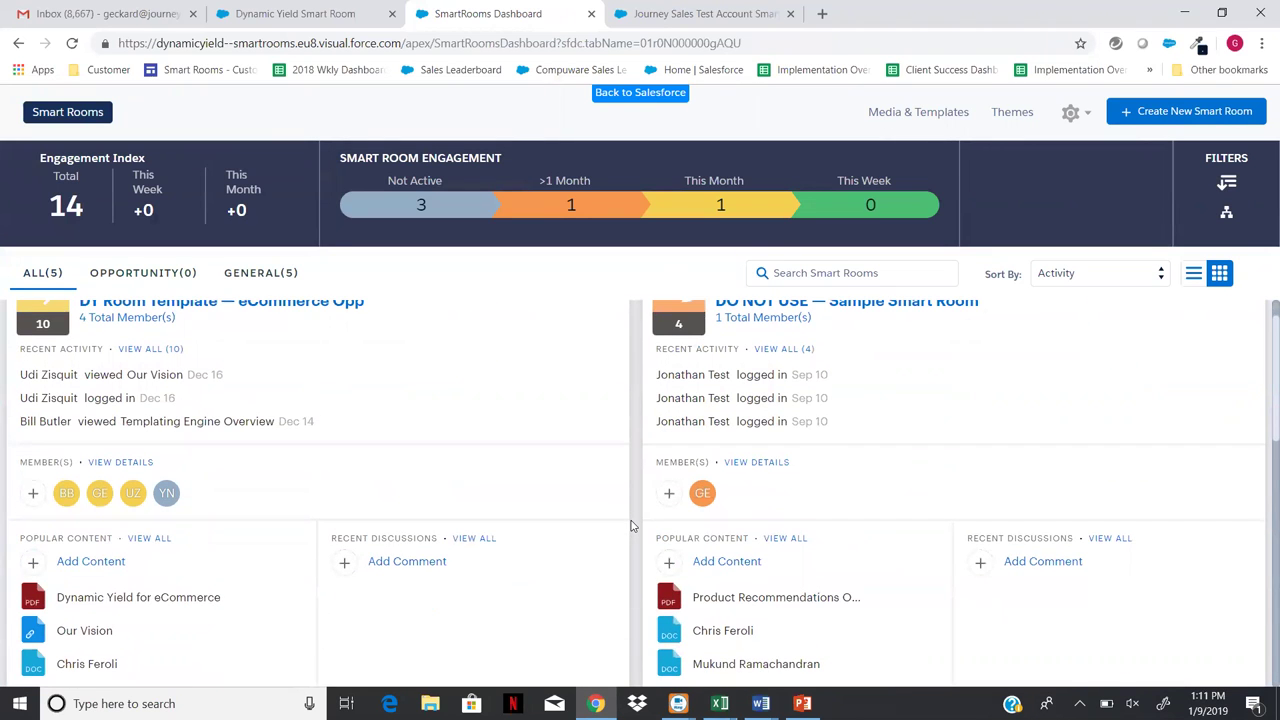
pyautogui.scroll(1, 631, 525)
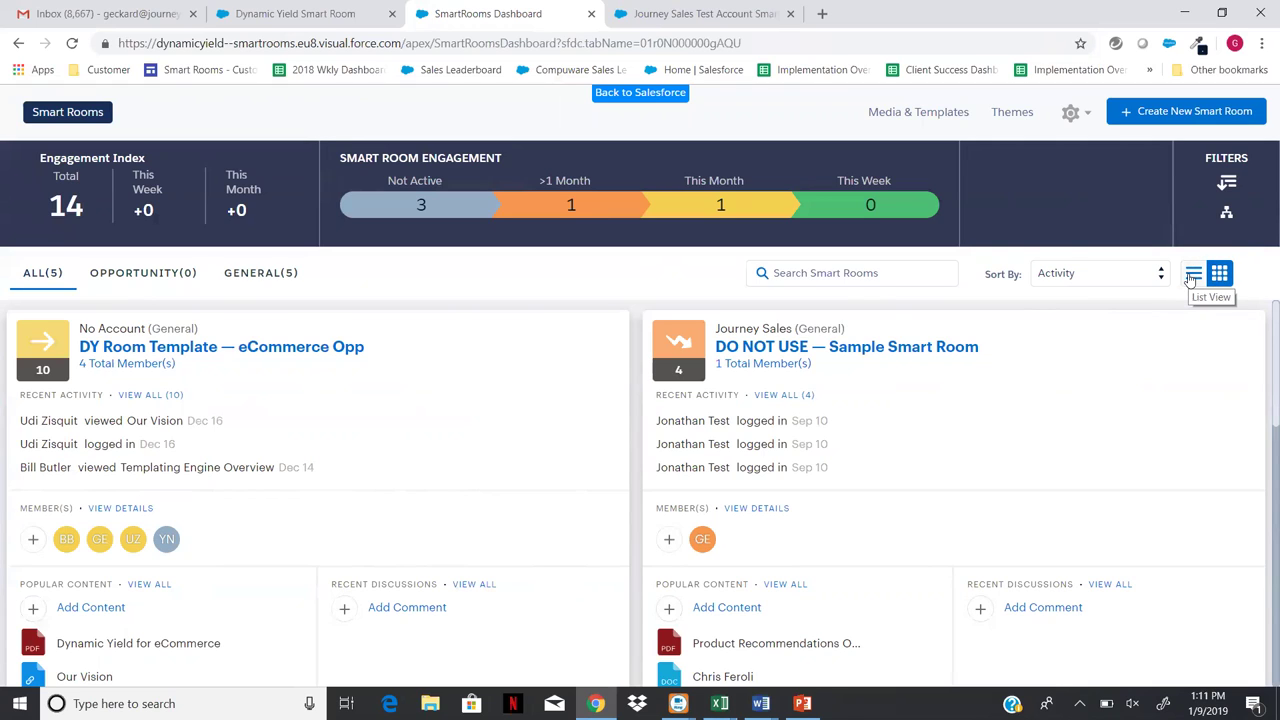
pyautogui.click(1192, 276)
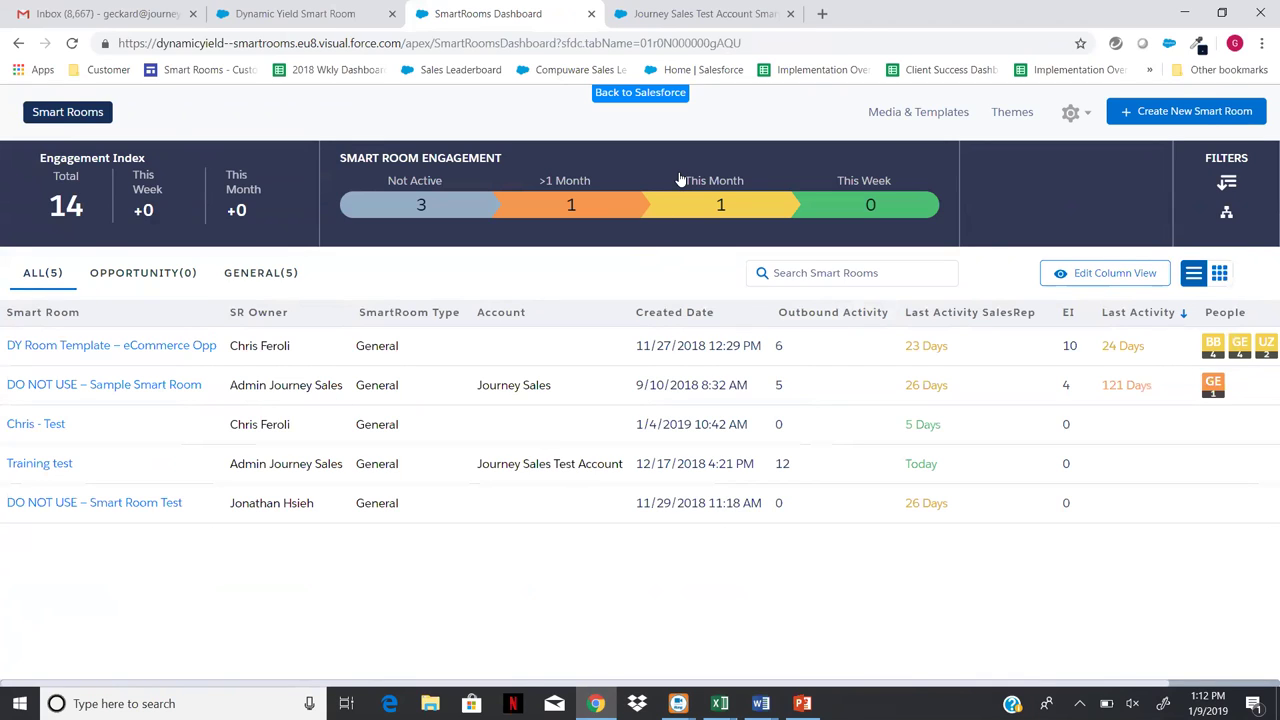
# - Look at the Journey Sales Test Account room, then go back to Dynamic Yield Training
pyautogui.click(694, 17)
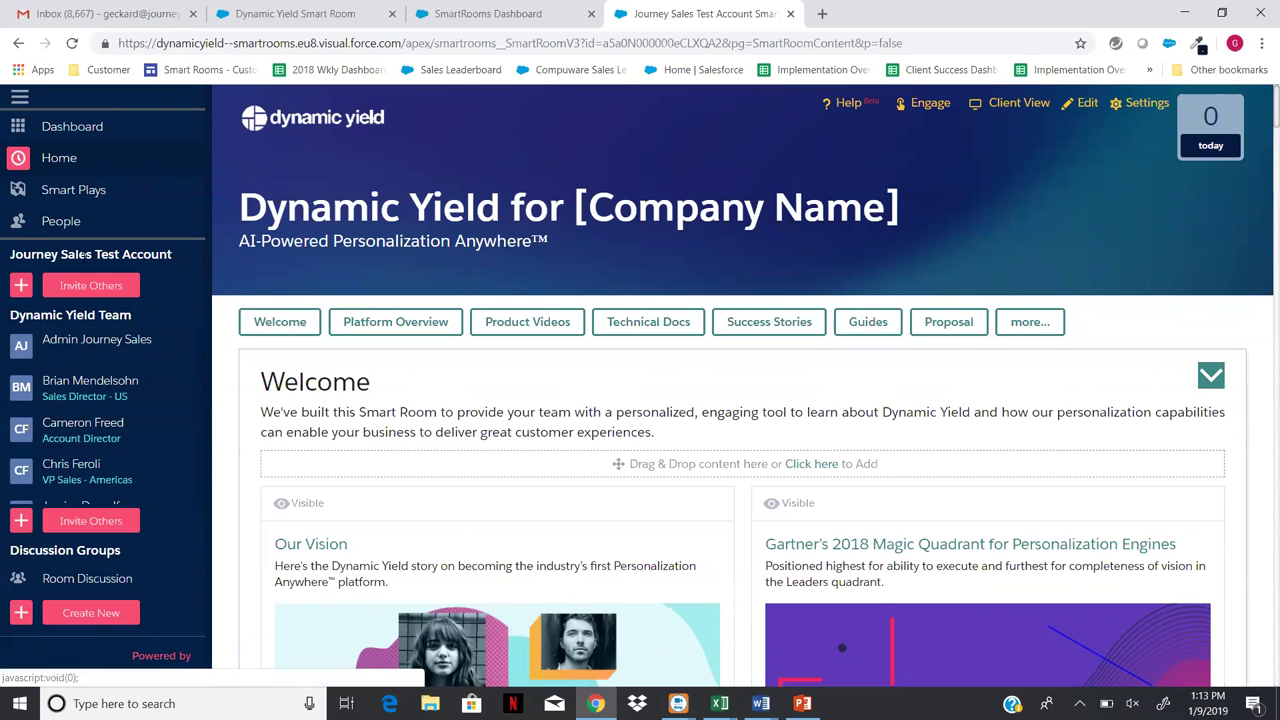
pyautogui.click(335, 13)
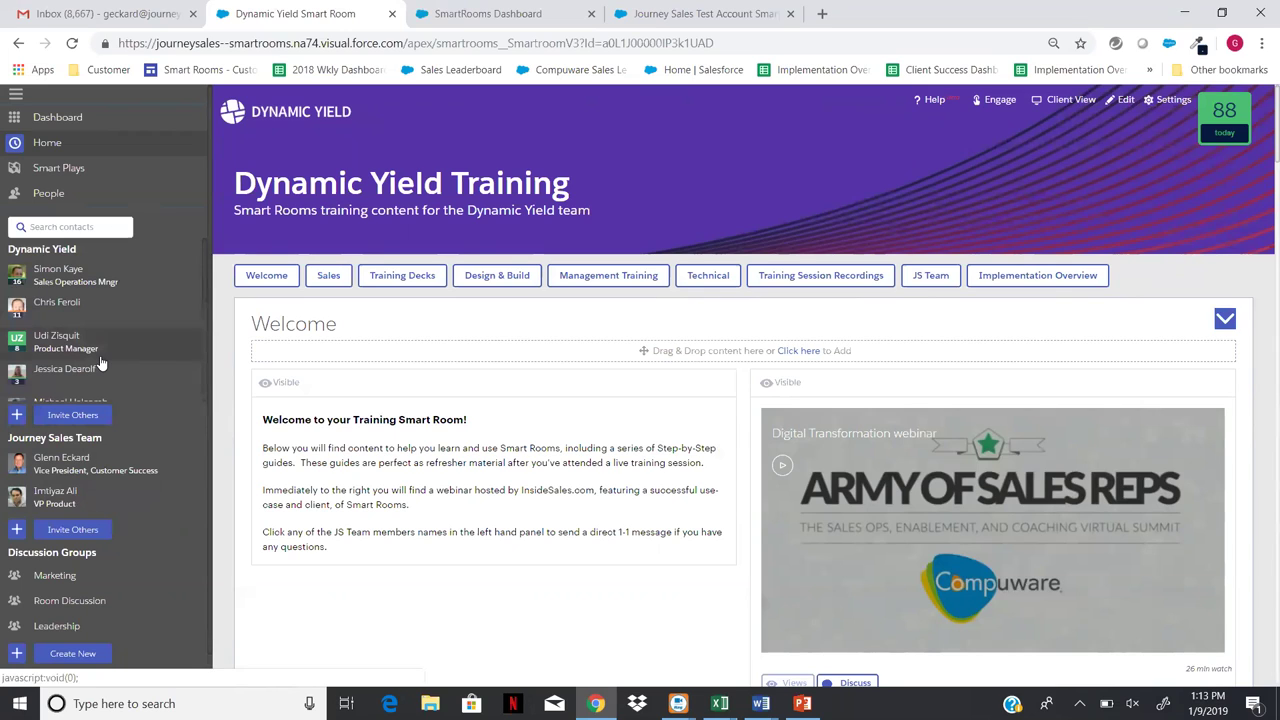
# - Browse the contact list, then start a direct message with a Dynamic Yield team member
pyautogui.scroll(-3, 83, 342)
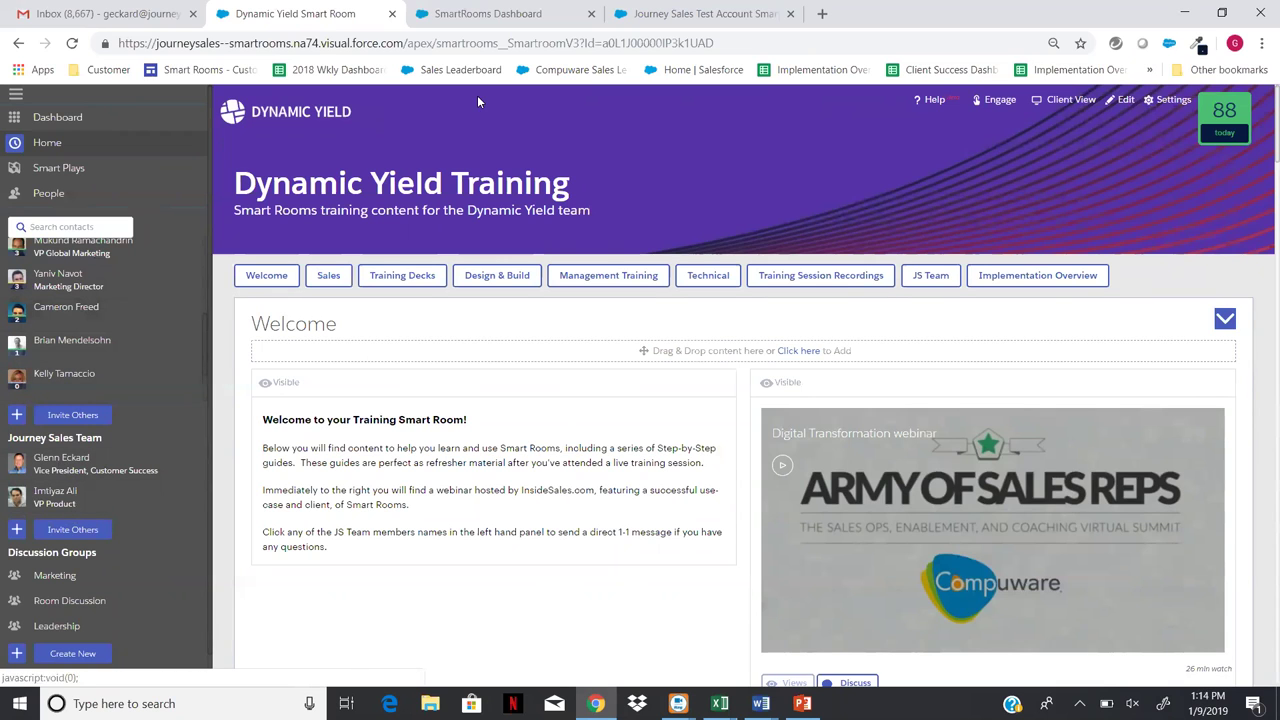
pyautogui.click(668, 20)
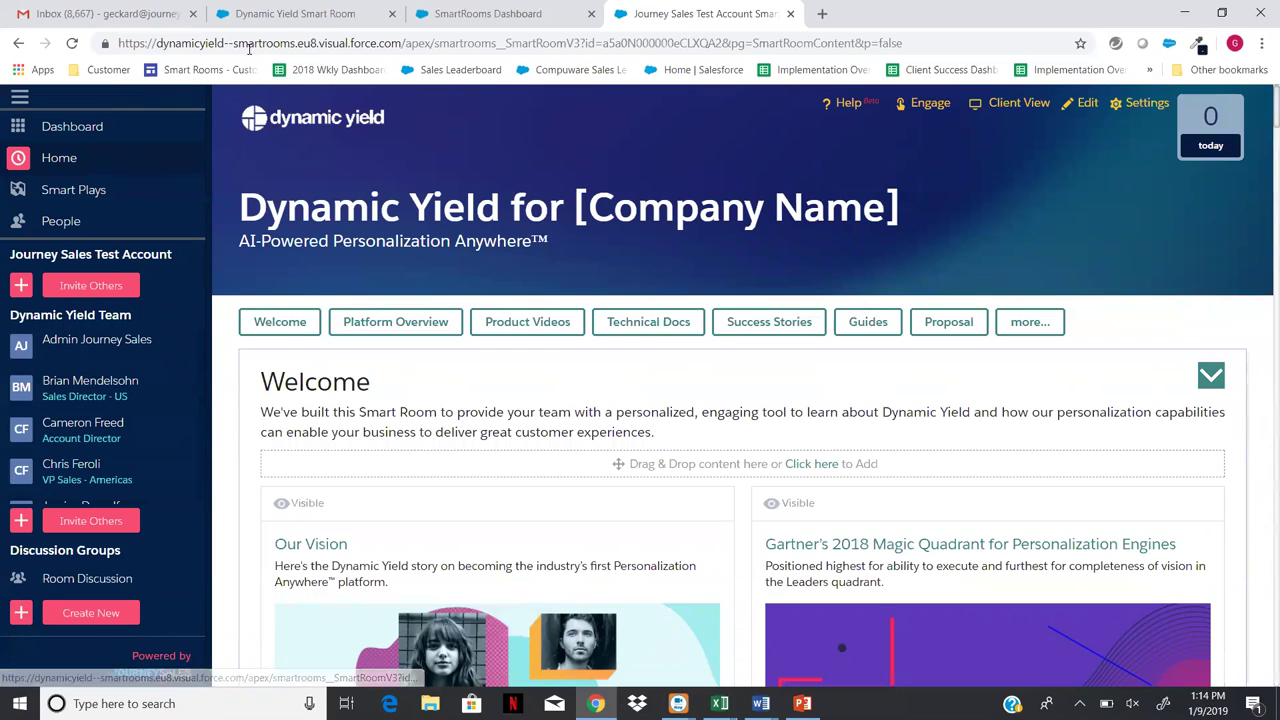
pyautogui.click(285, 17)
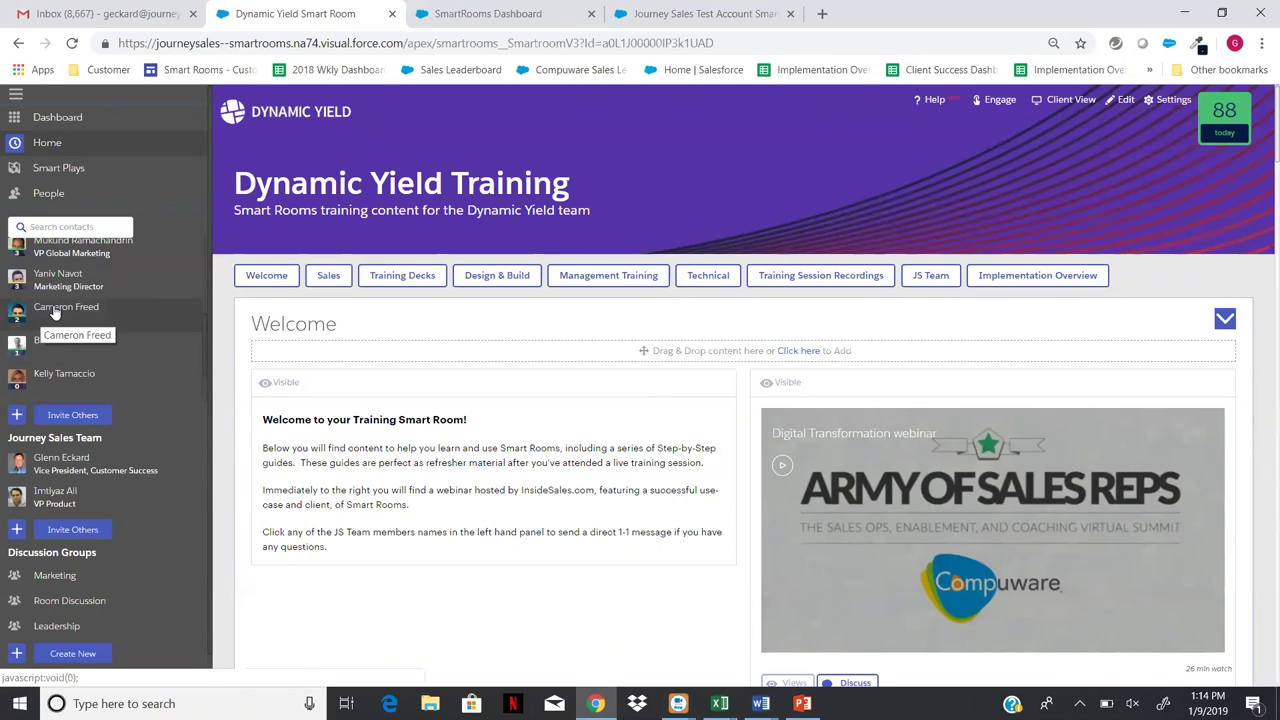
pyautogui.click(55, 312)
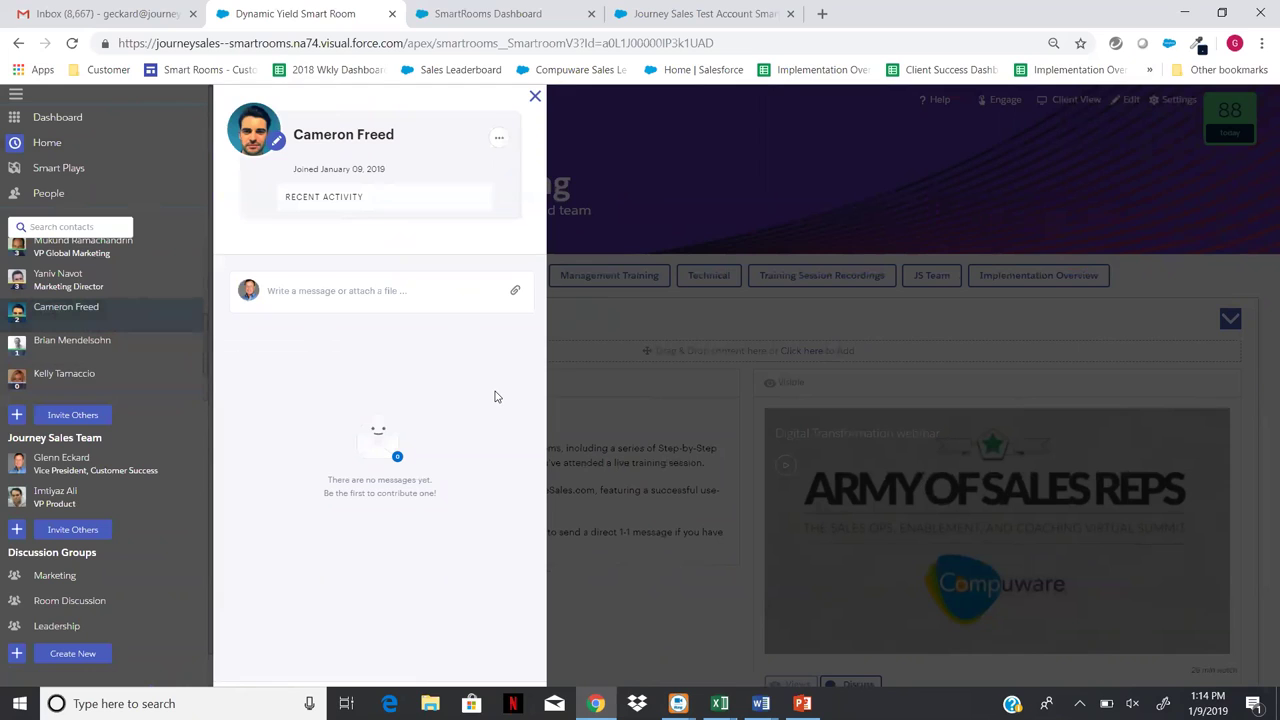
# - Send 'Hello' to the team contact, close the message panel, and view the Journey Sales Test Account room
pyautogui.click(267, 292)
pyautogui.write('Hello')
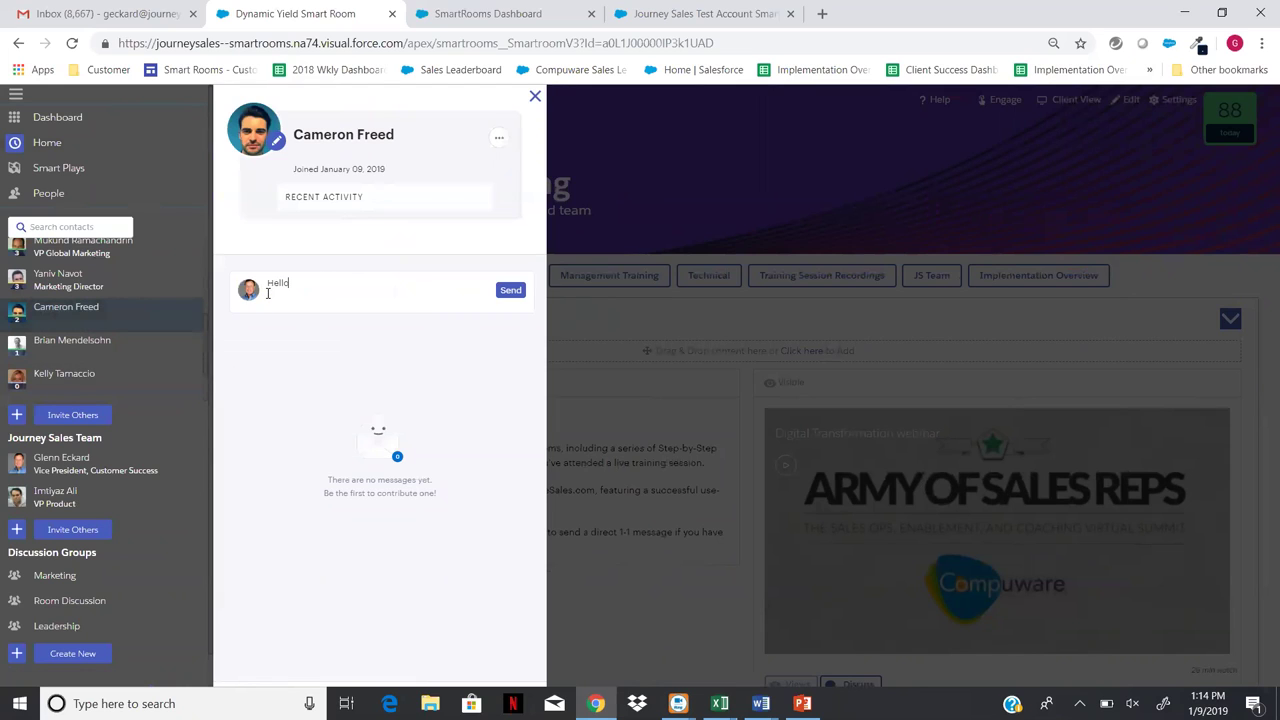
pyautogui.click(510, 292)
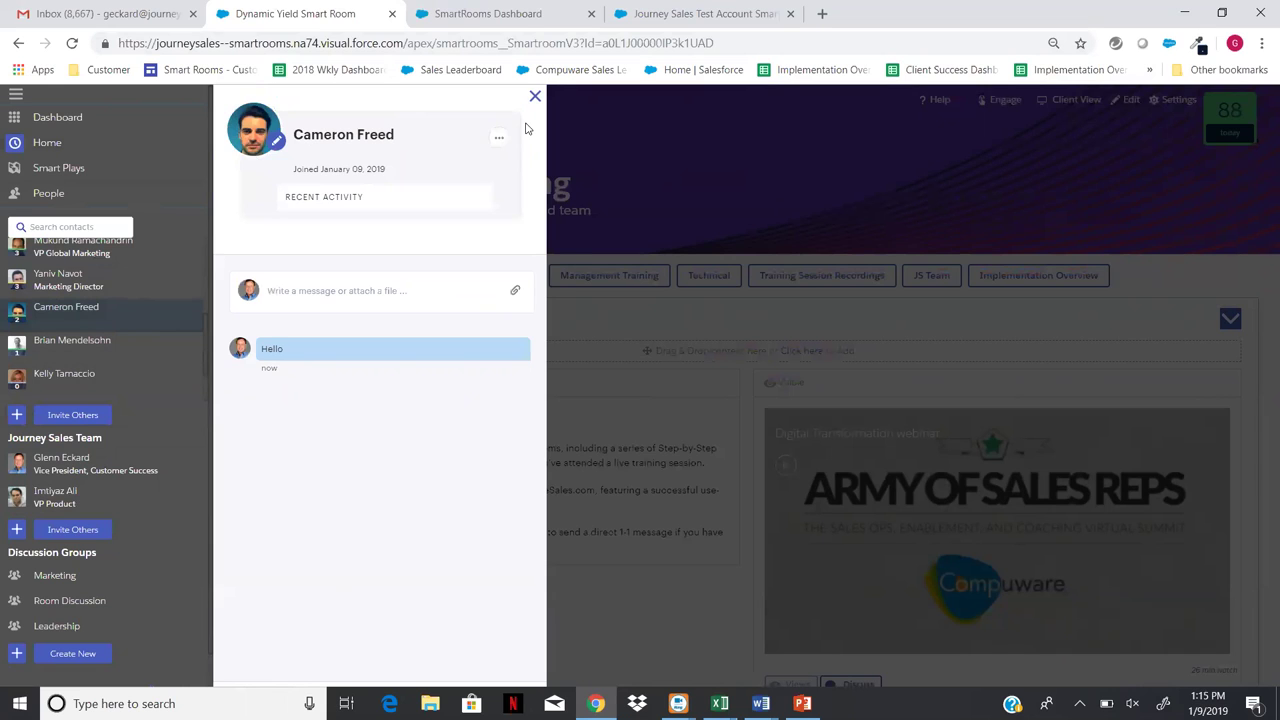
pyautogui.press('Escape')
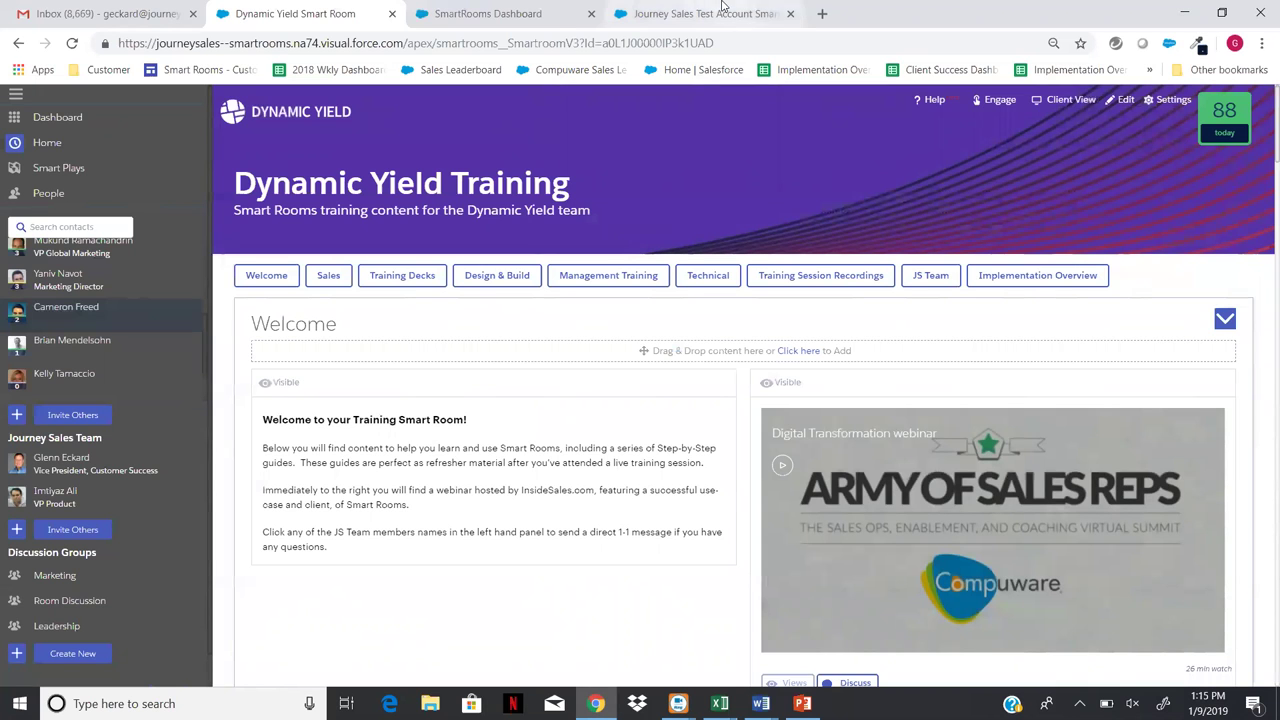
pyautogui.click(691, 15)
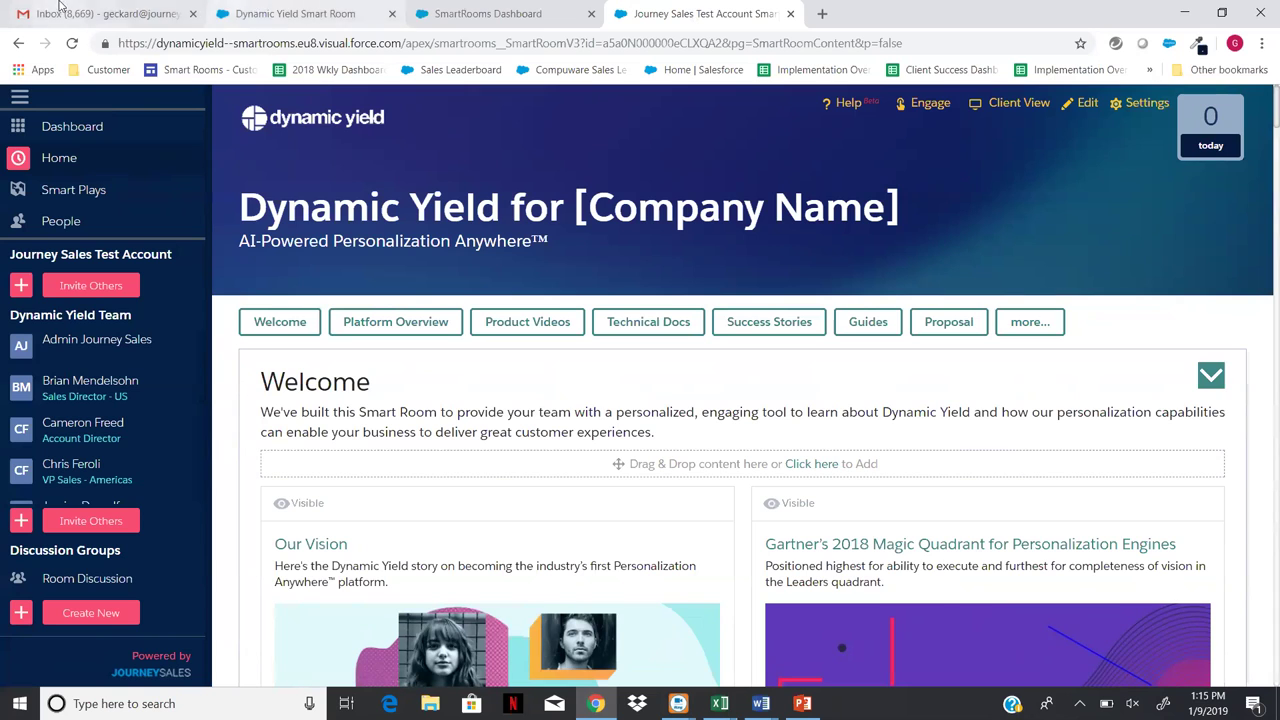
# - In Gmail, open the Smart Room private-message notification and follow its Respond in Smart Room link
pyautogui.click(67, 14)
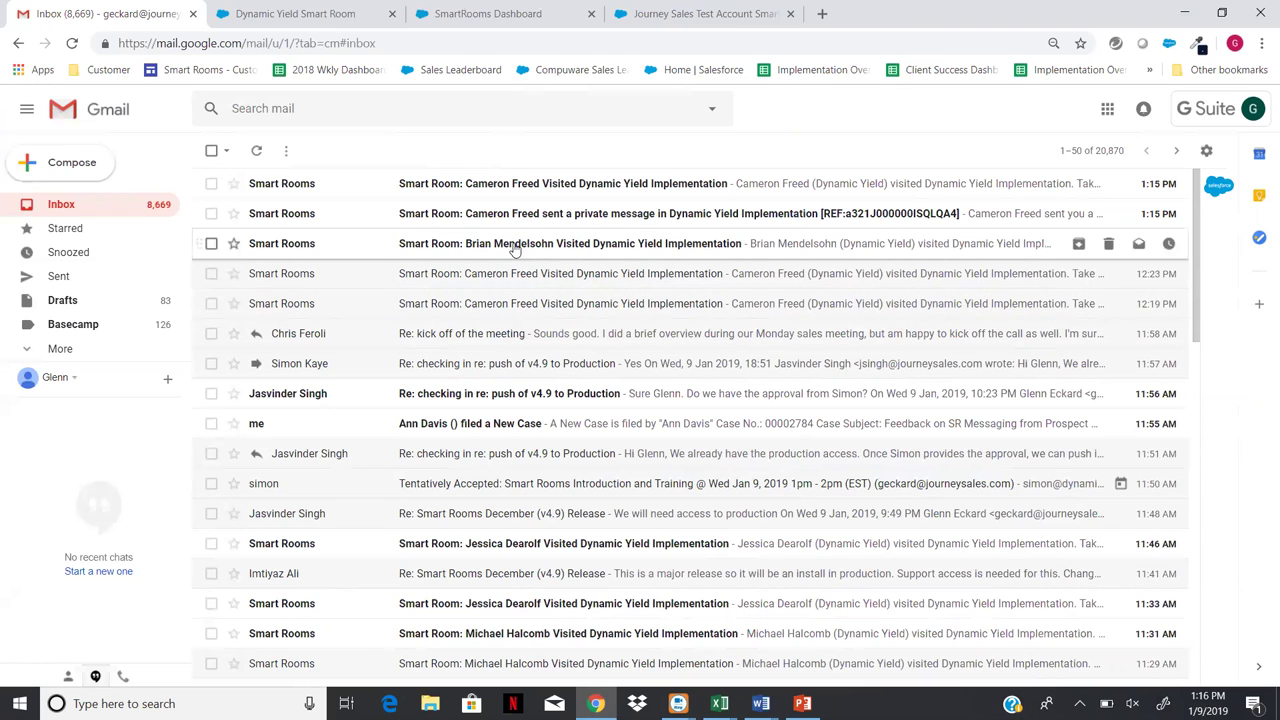
pyautogui.click(511, 215)
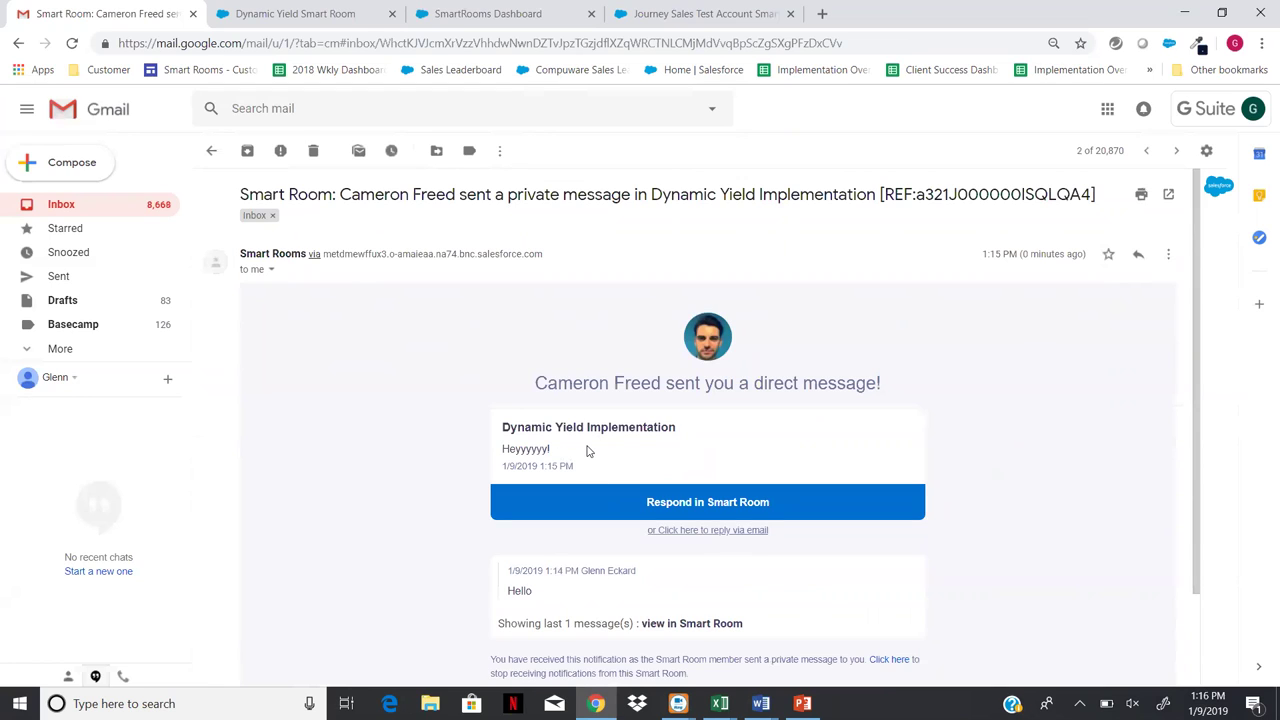
pyautogui.click(676, 505)
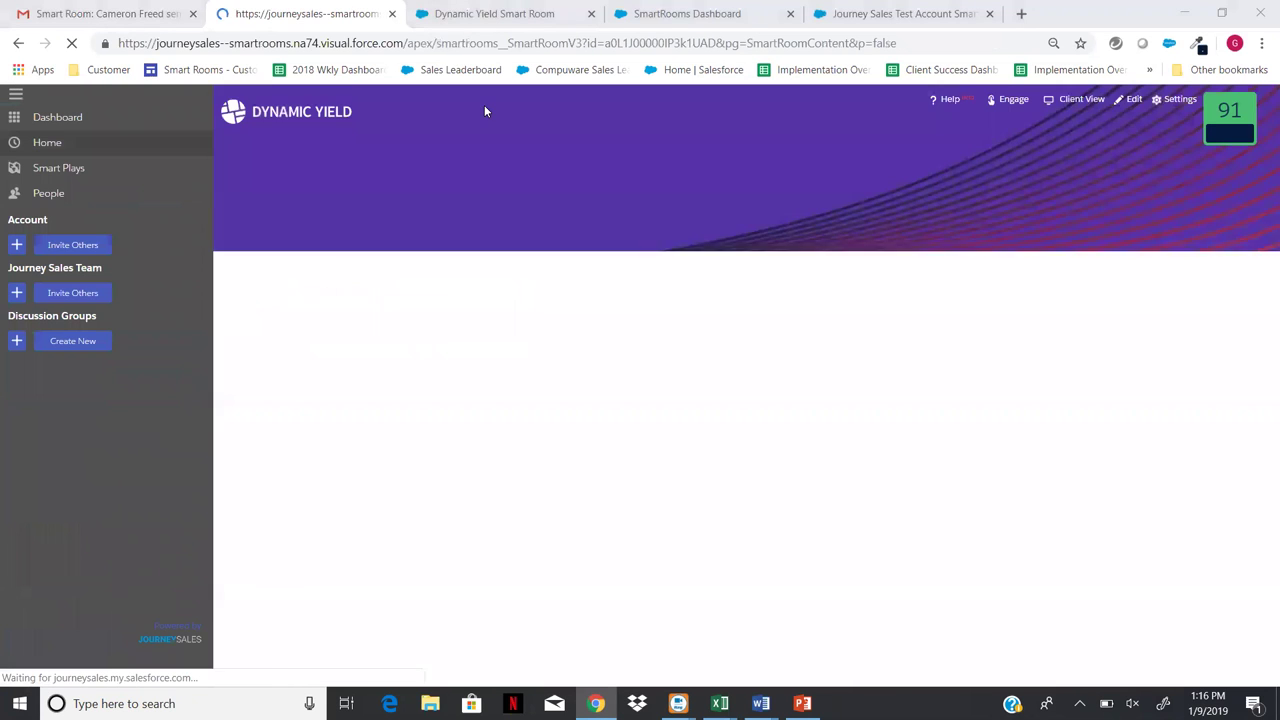
# - Close the new Dynamic Yield Smart Room tab to return to the Gmail notification
pyautogui.click(391, 14)
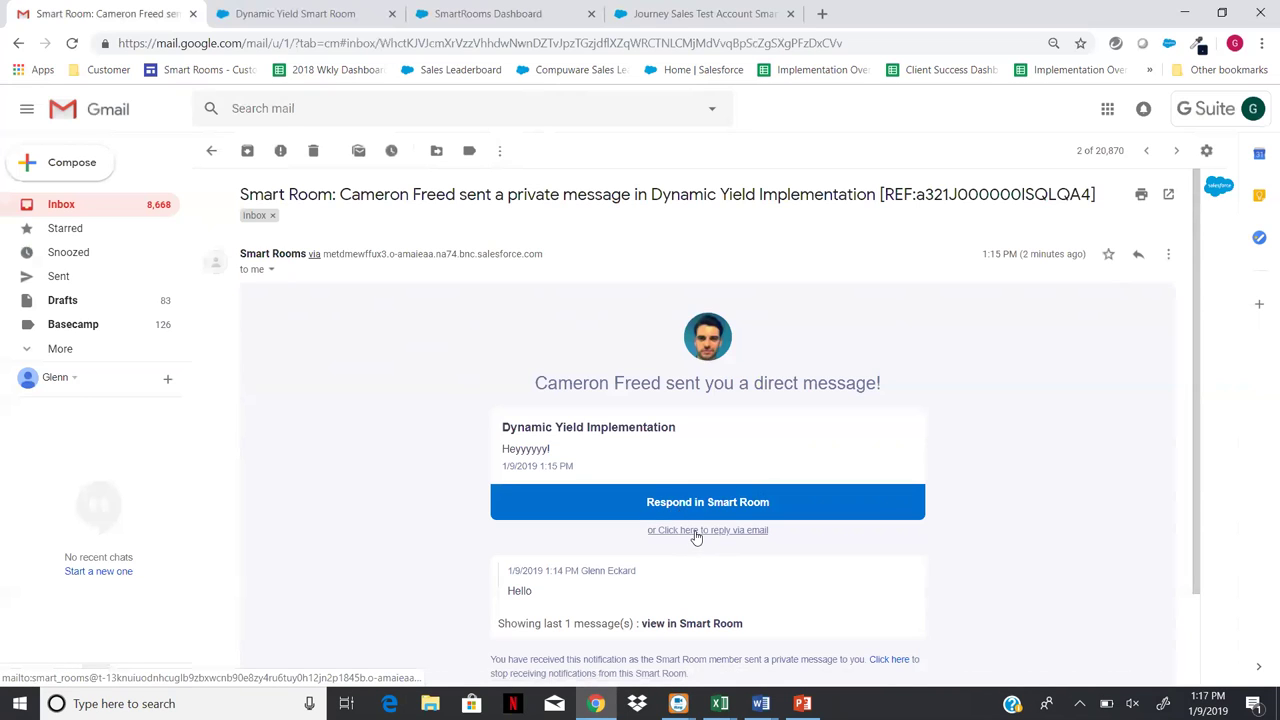
# - Start an email reply to the notification, close the draft, and return to the Dynamic Yield Smart Room tab
pyautogui.click(696, 534)
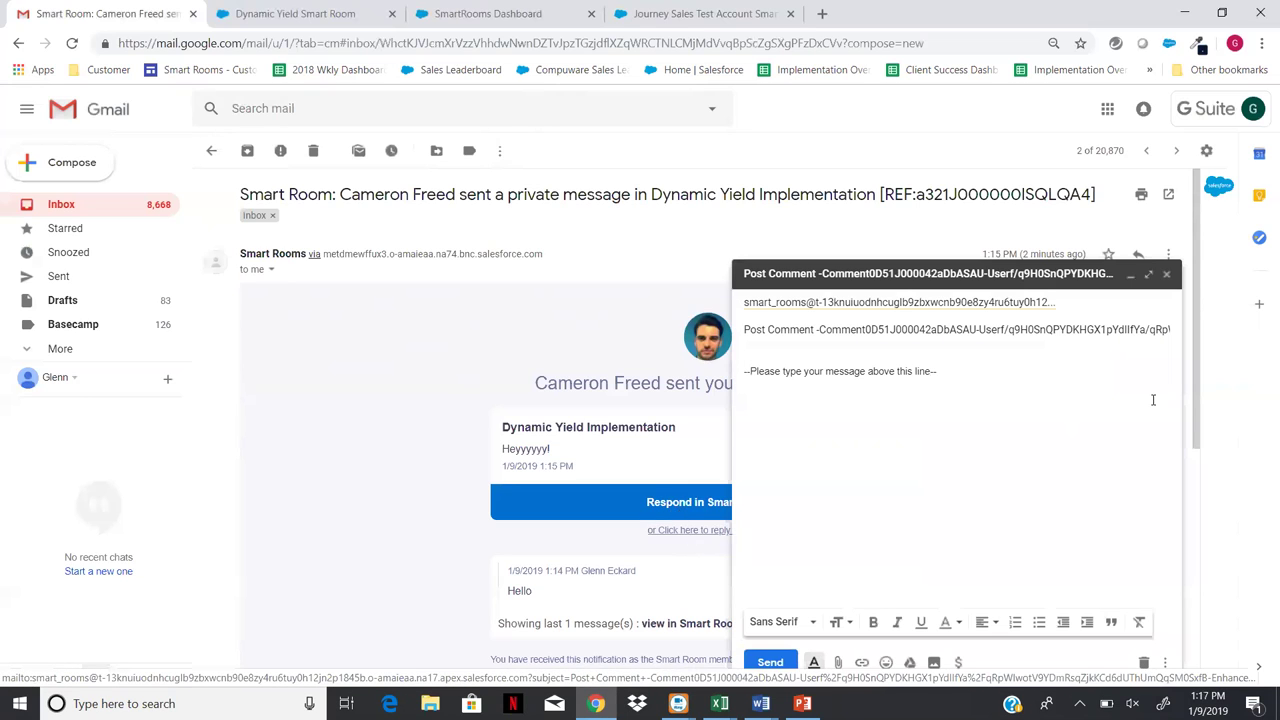
pyautogui.click(1167, 276)
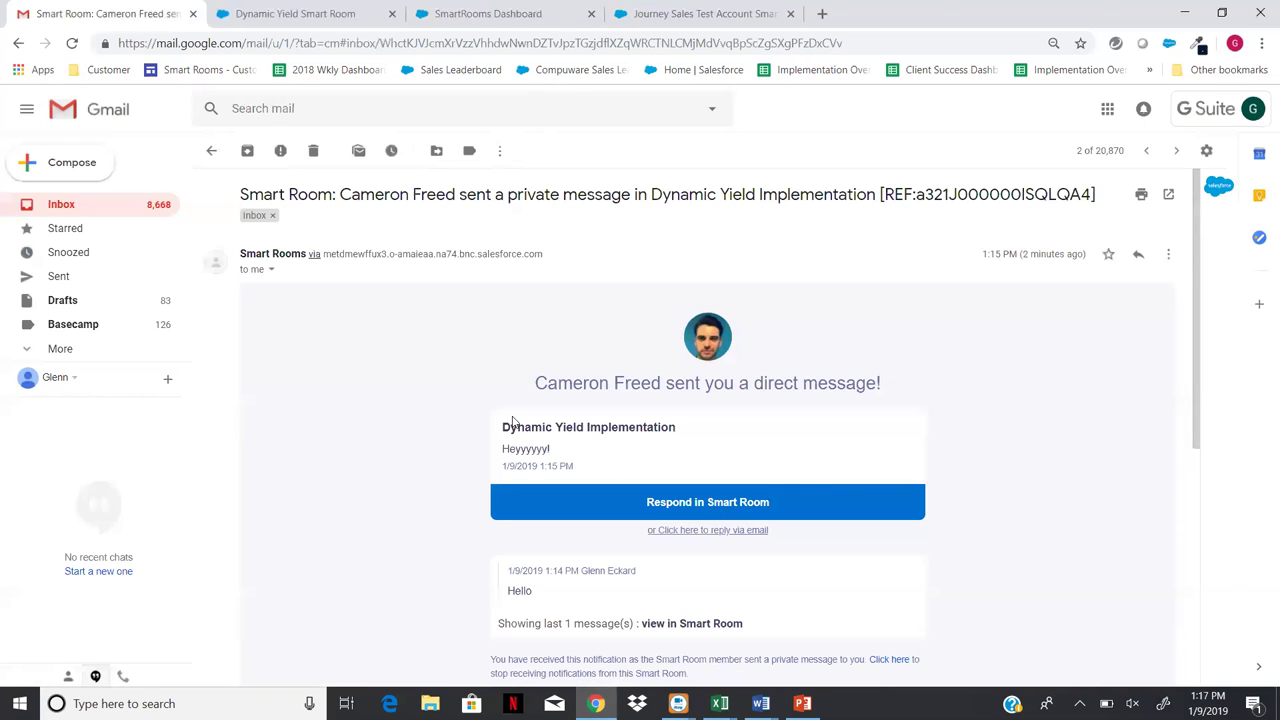
pyautogui.click(289, 13)
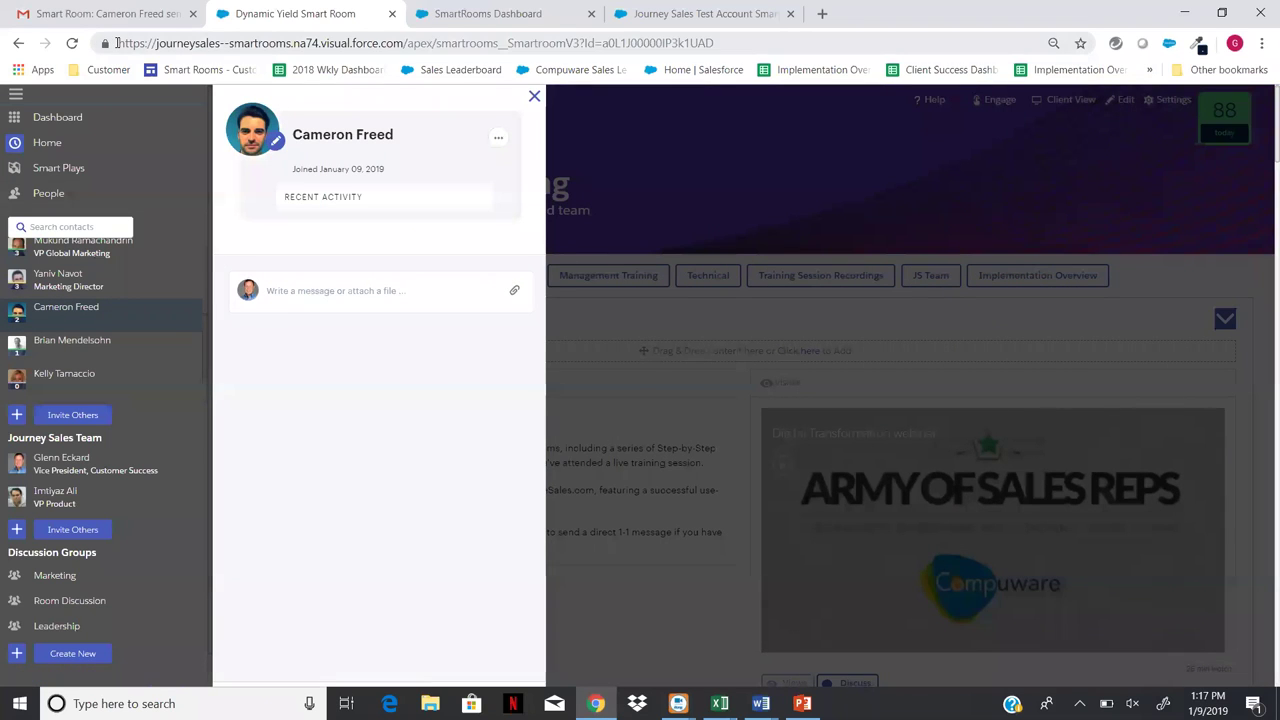
# - Reload the Dynamic Yield Training room and show the contact's direct-message thread with its 1:15 PM reply
pyautogui.click(72, 43)
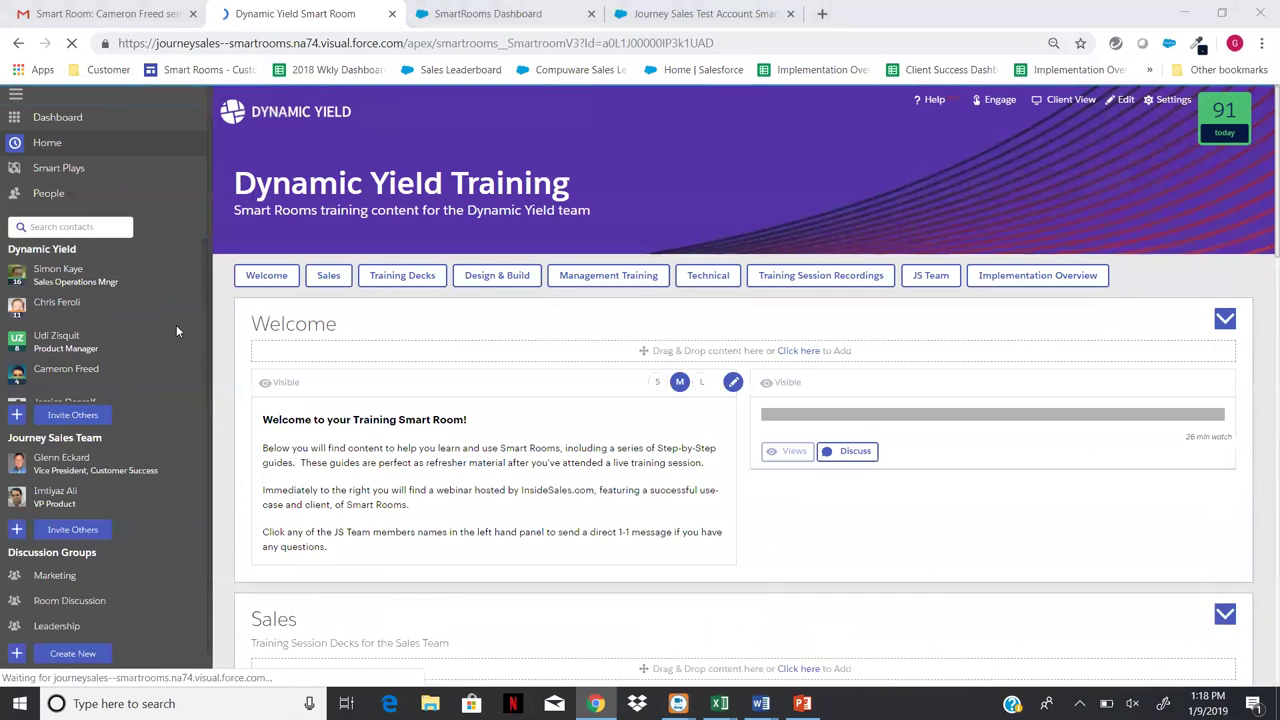
pyautogui.click(75, 372)
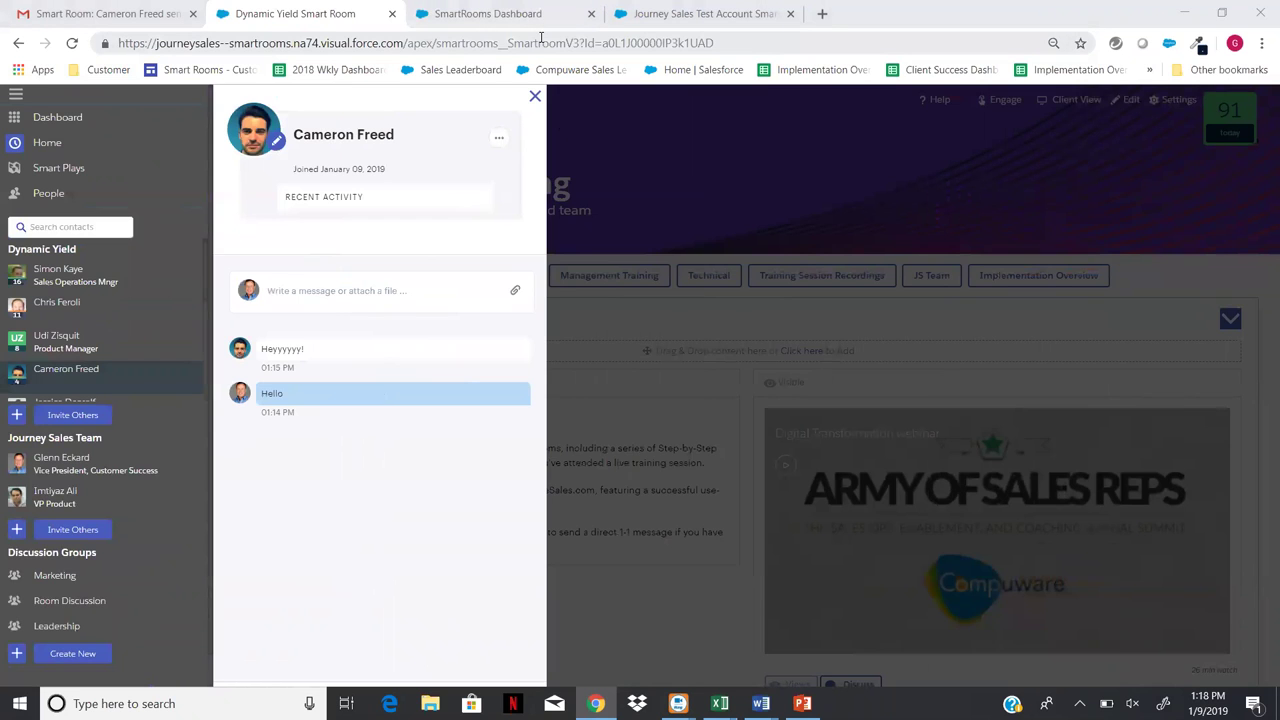
# - Close the contact's chat panel, then bring up the Journey Sales Test Account room
pyautogui.click(534, 97)
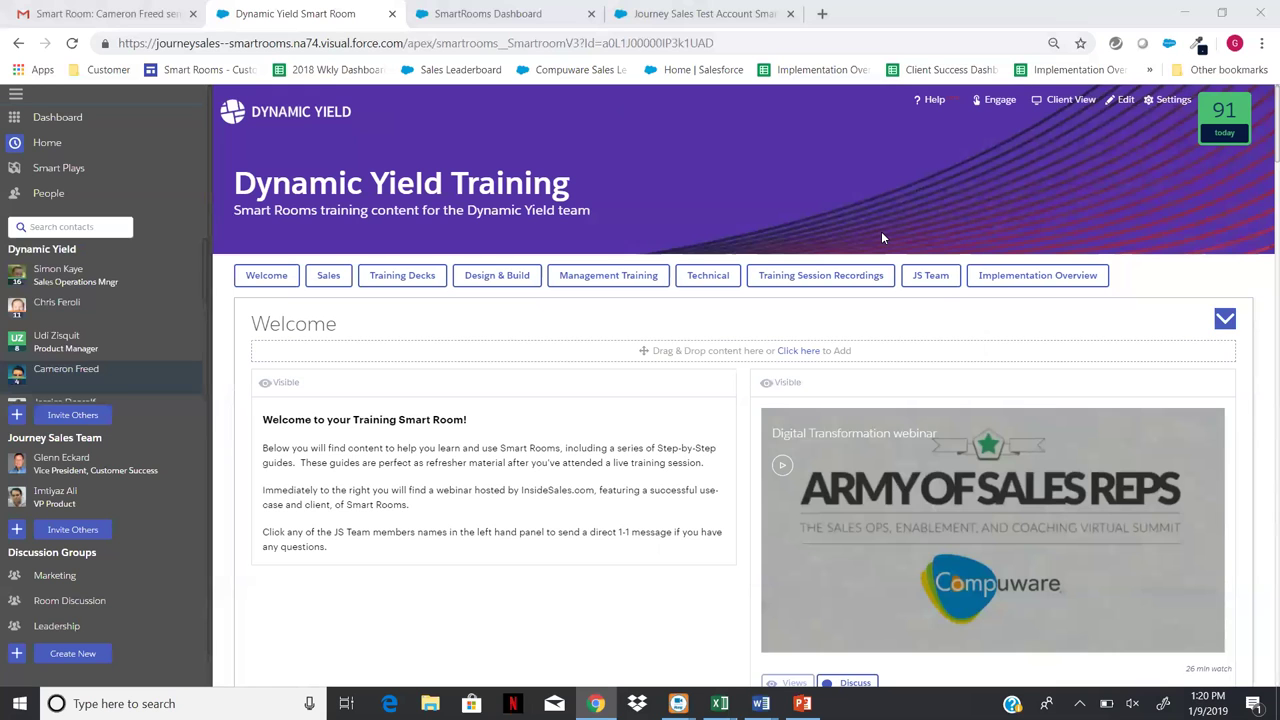
pyautogui.click(660, 16)
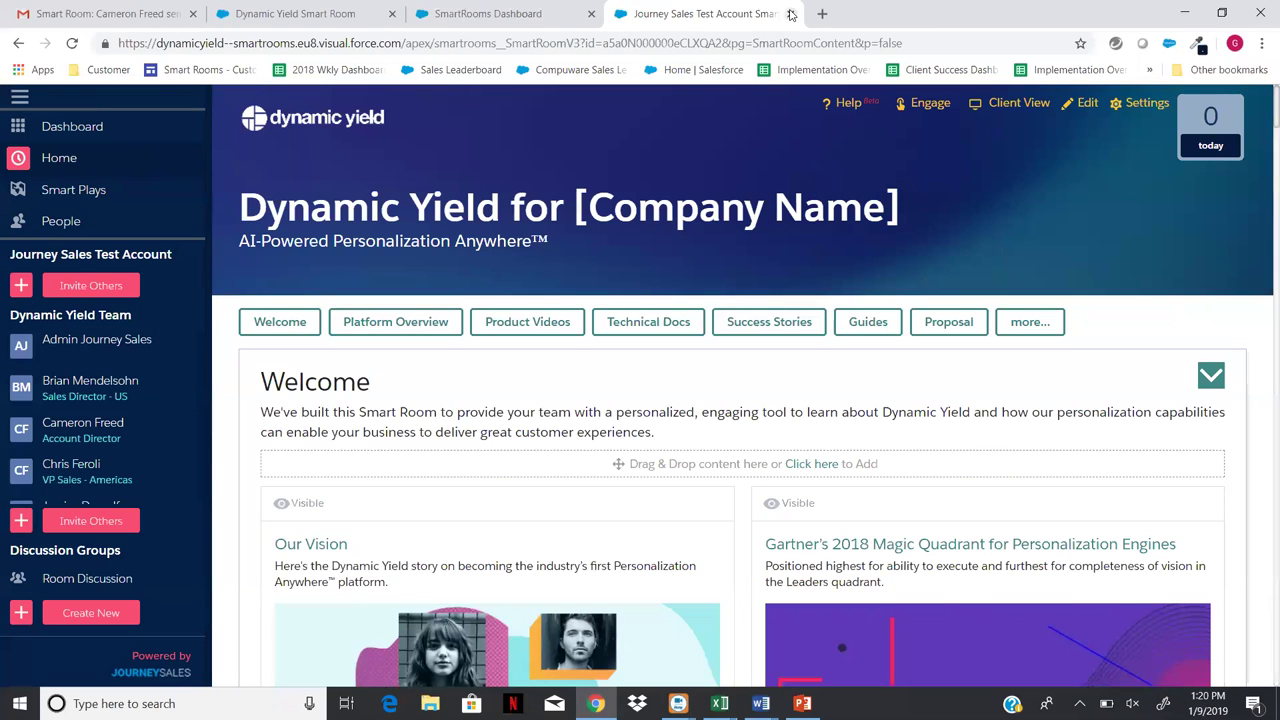
# - Return to the SmartRooms Dashboard listing five rooms and begin a new Smart Room
pyautogui.click(482, 15)
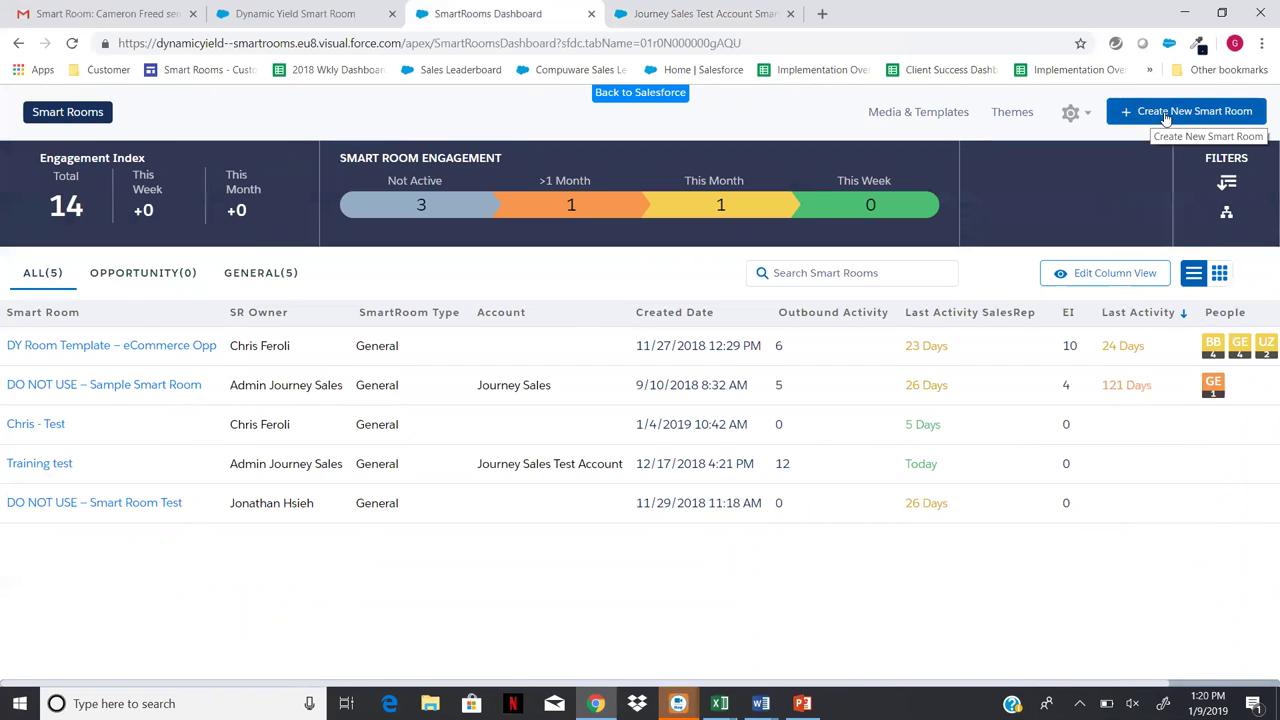
pyautogui.click(1164, 117)
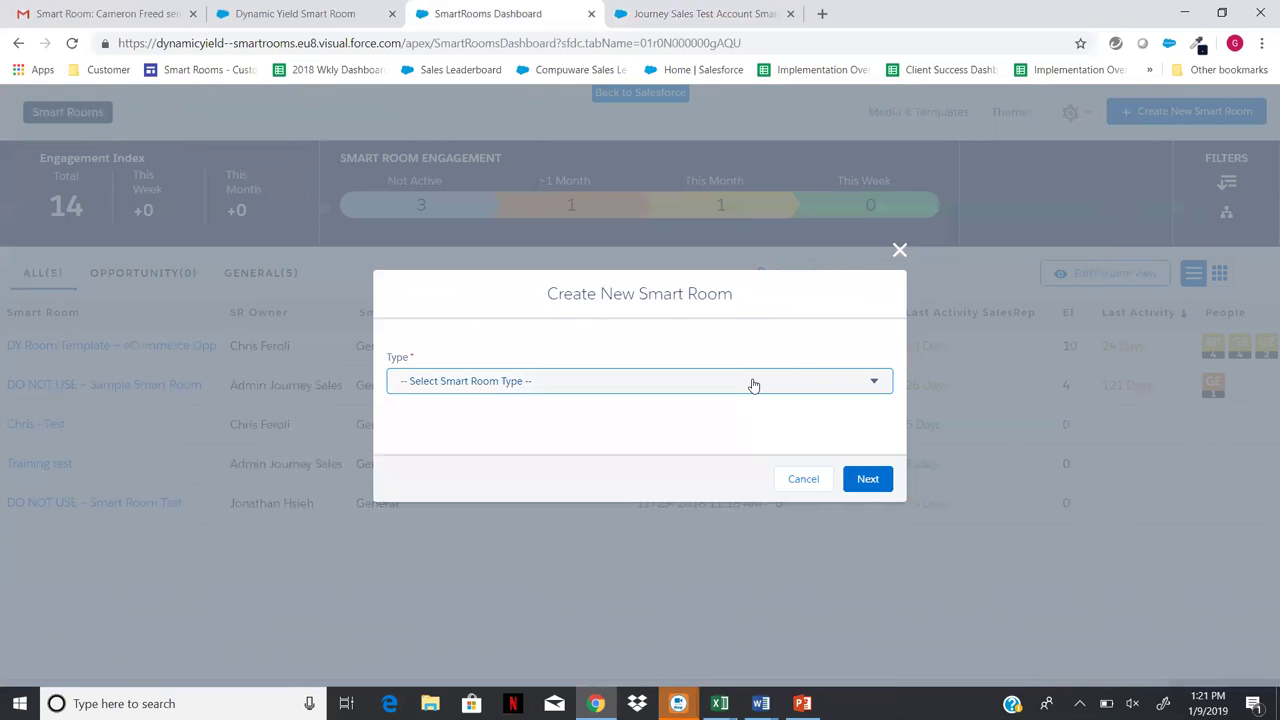
# - Choose General as the new Smart Room type and continue to its details form
pyautogui.click(754, 386)
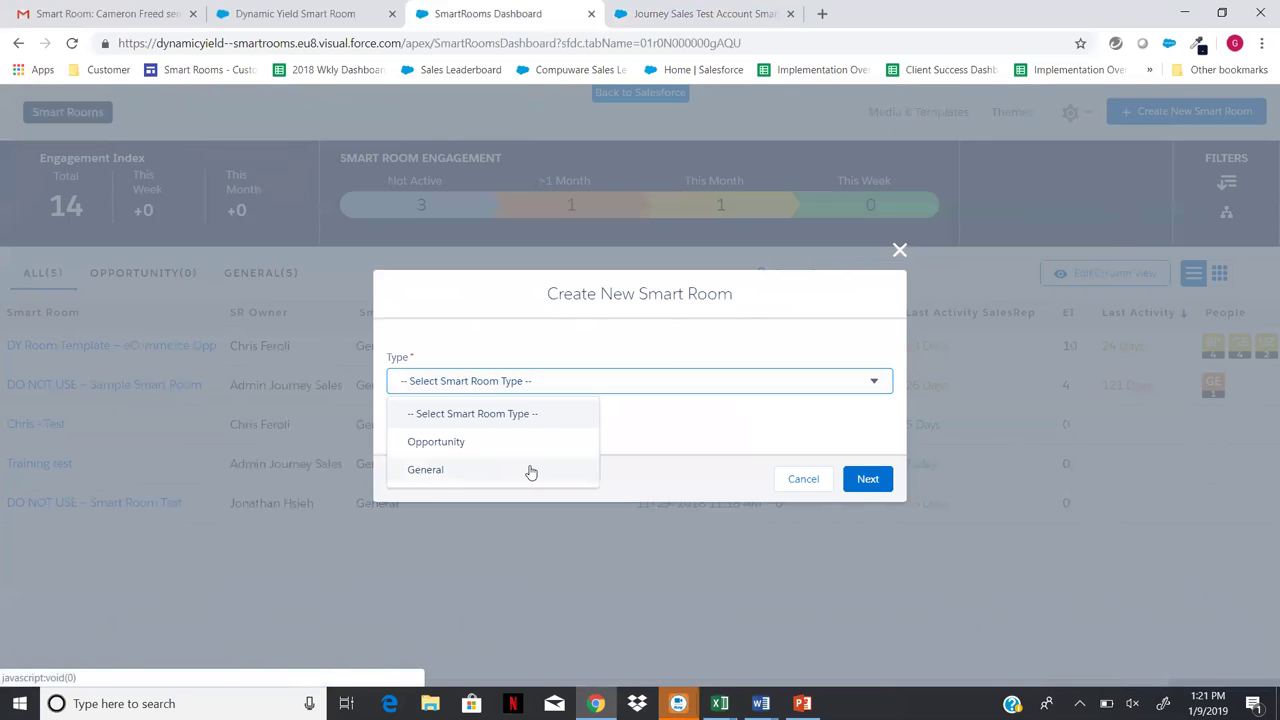
pyautogui.click(463, 474)
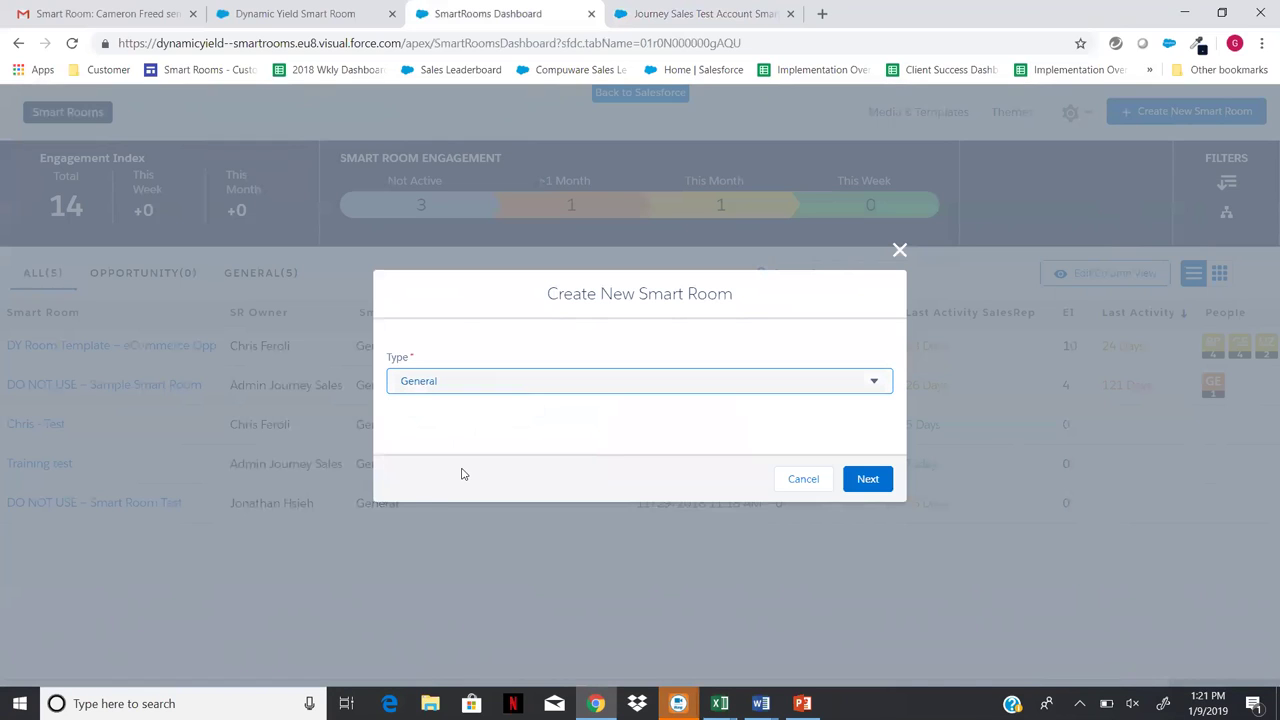
pyautogui.click(867, 483)
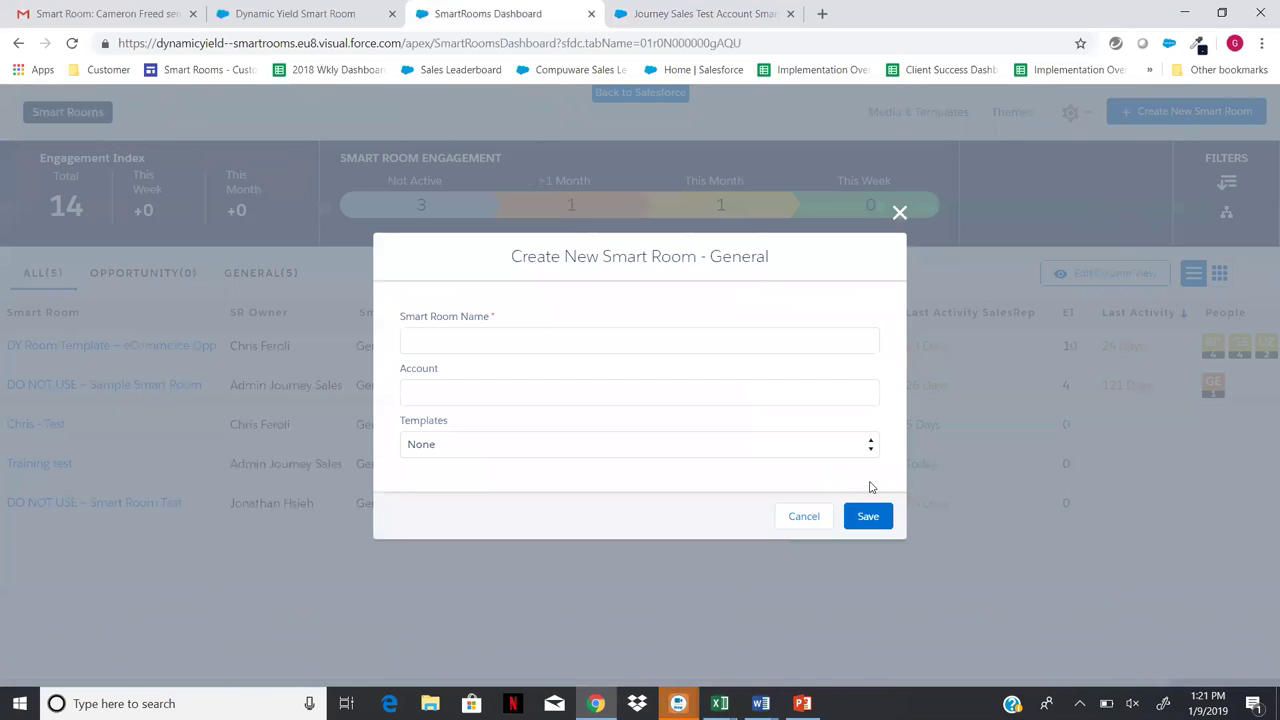
# - Save a room named 'test 2' for Journey Sales Test Account using DY Room Template – eCommerce Opp
pyautogui.click(536, 342)
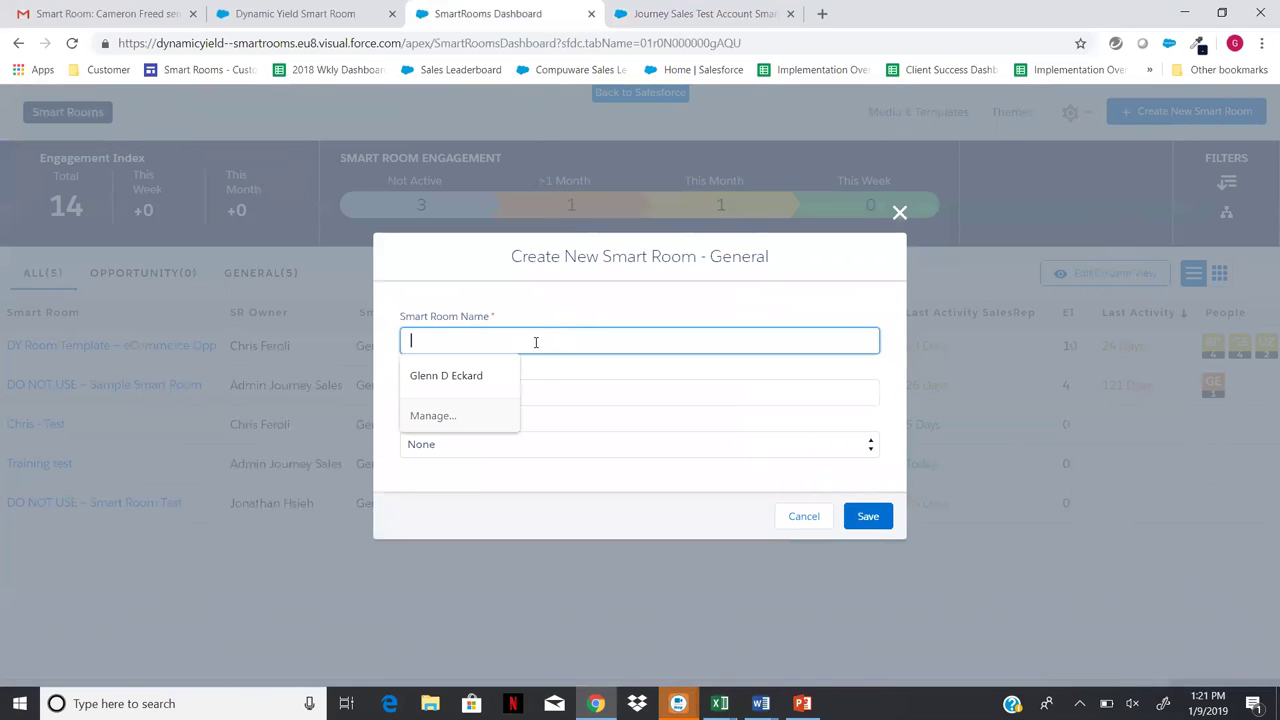
pyautogui.write('test 2')
pyautogui.click(480, 391)
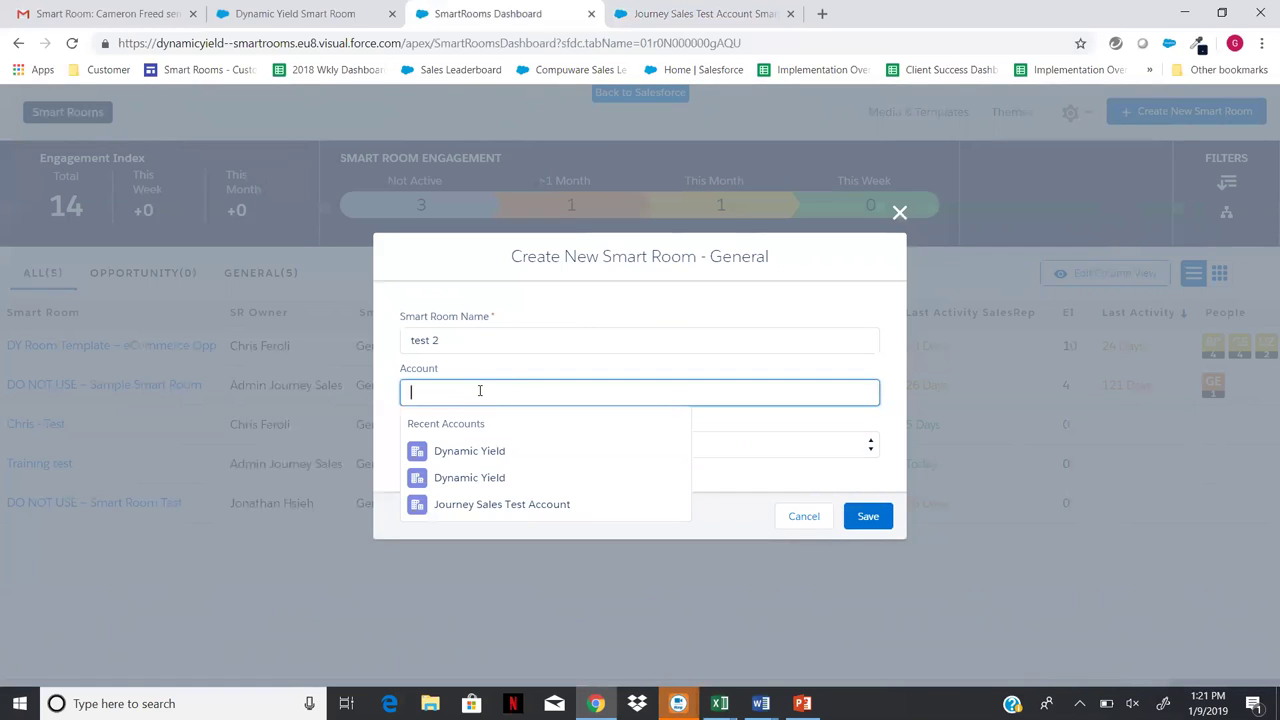
pyautogui.click(527, 508)
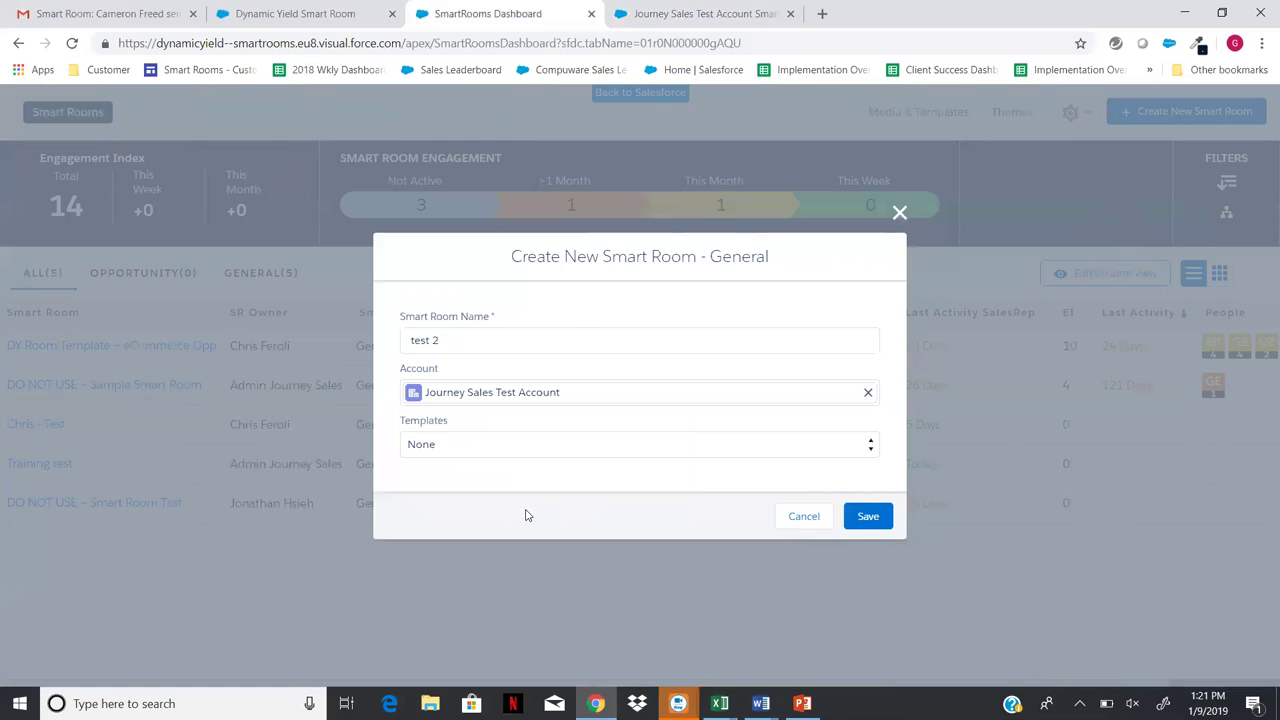
pyautogui.click(585, 450)
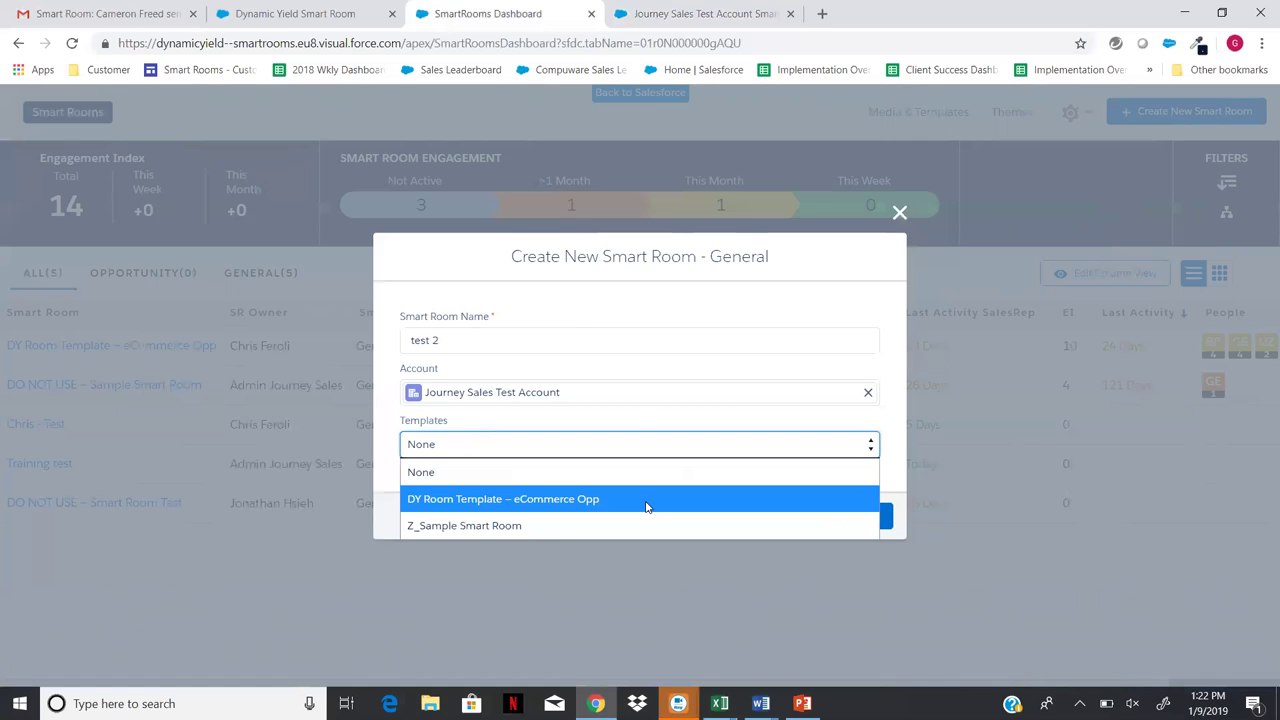
pyautogui.click(647, 507)
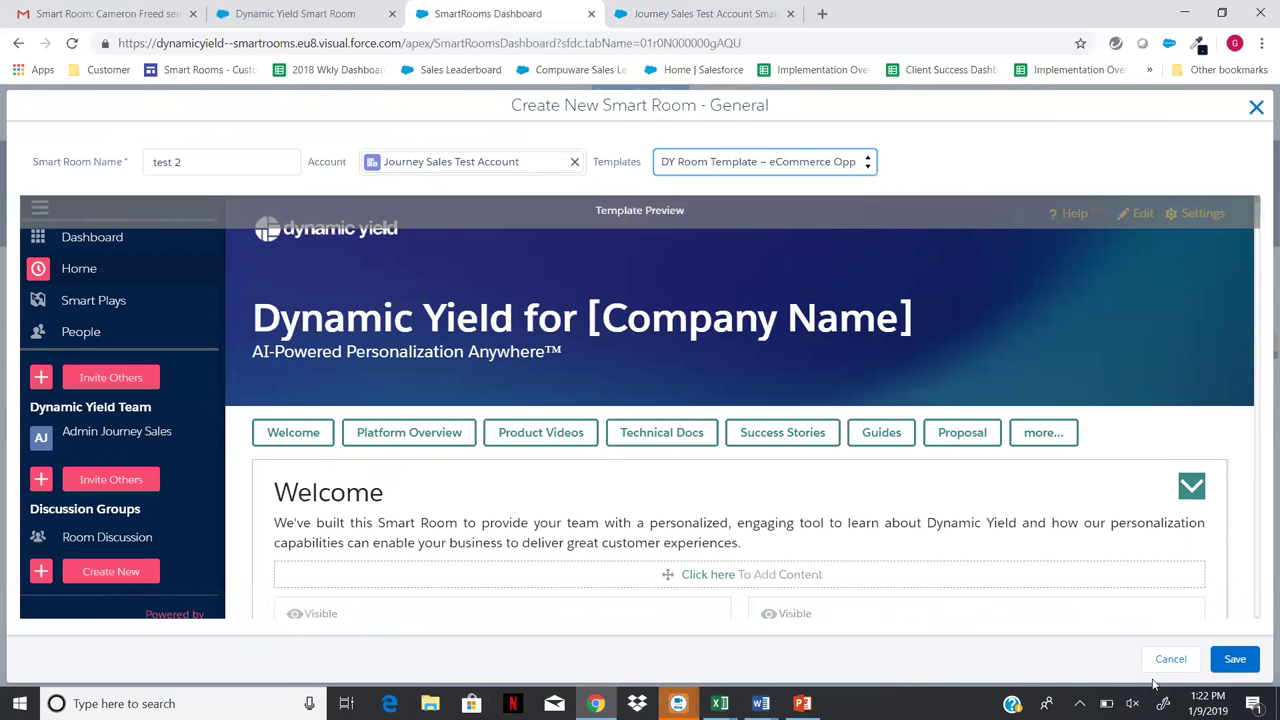
pyautogui.click(1234, 661)
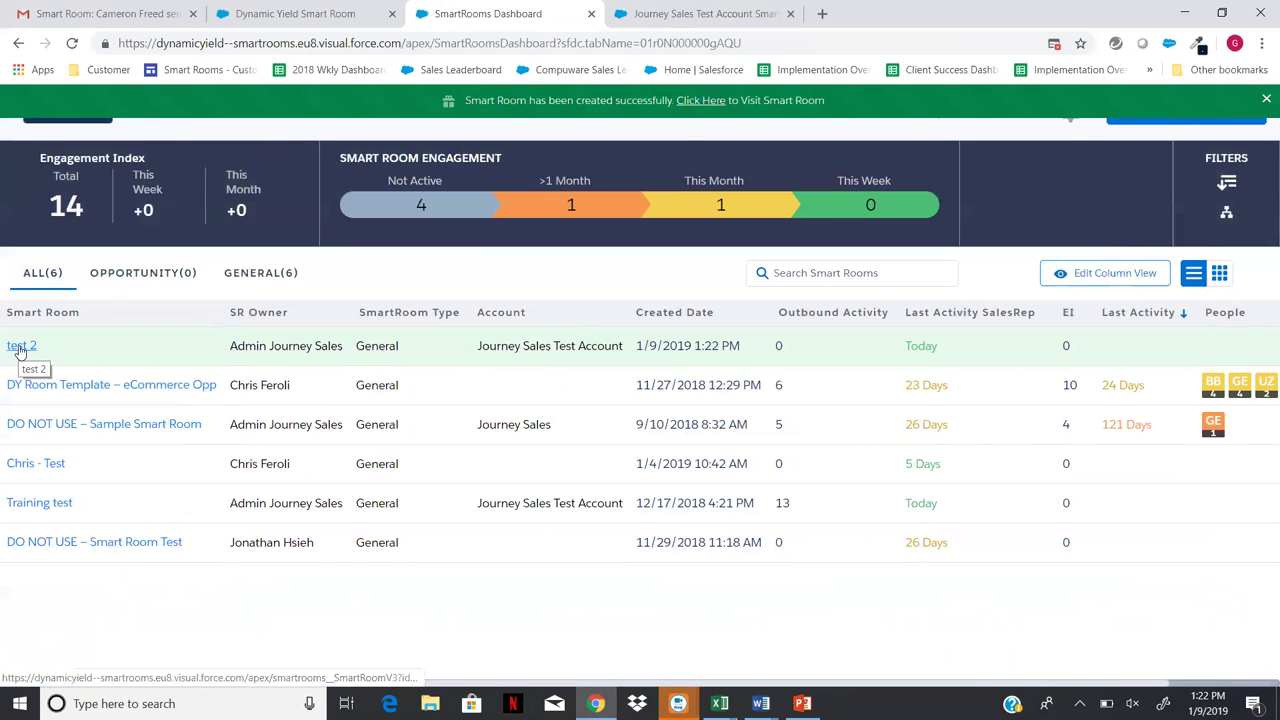
# - Open the test 2 room in a new tab, then return to the Dynamic Yield Smart Room tab
pyautogui.click(20, 347)
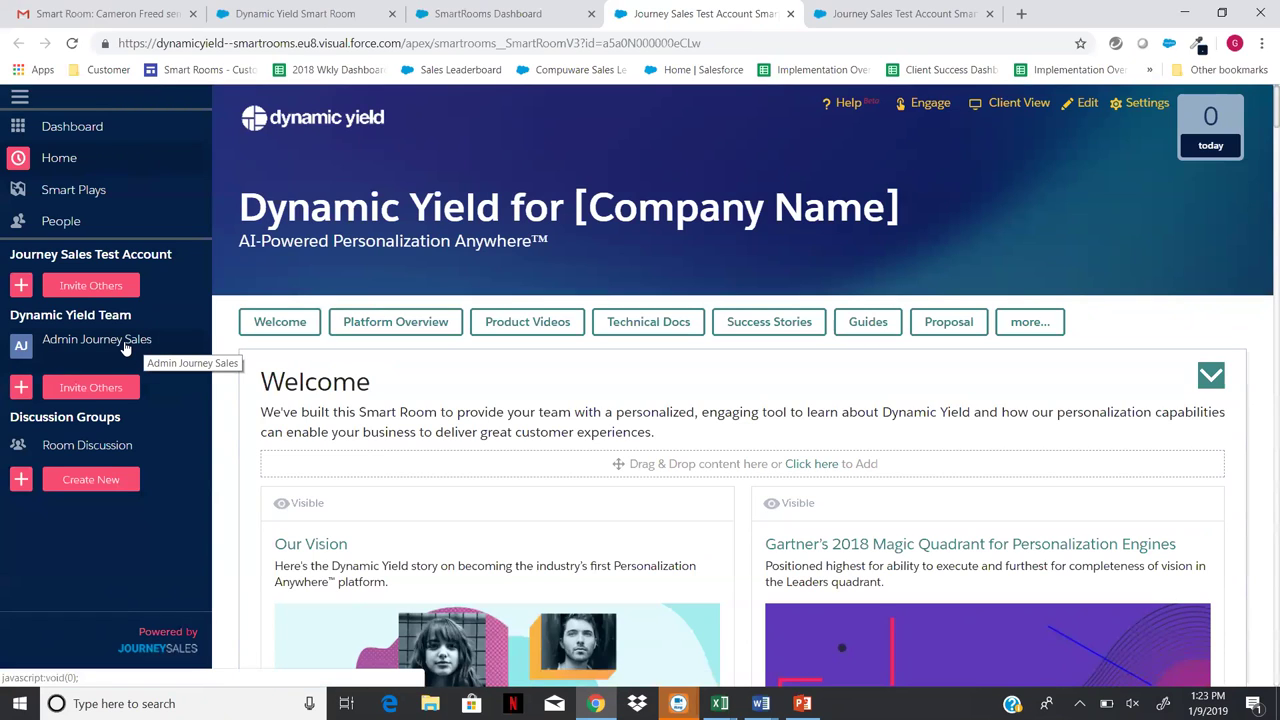
pyautogui.click(294, 14)
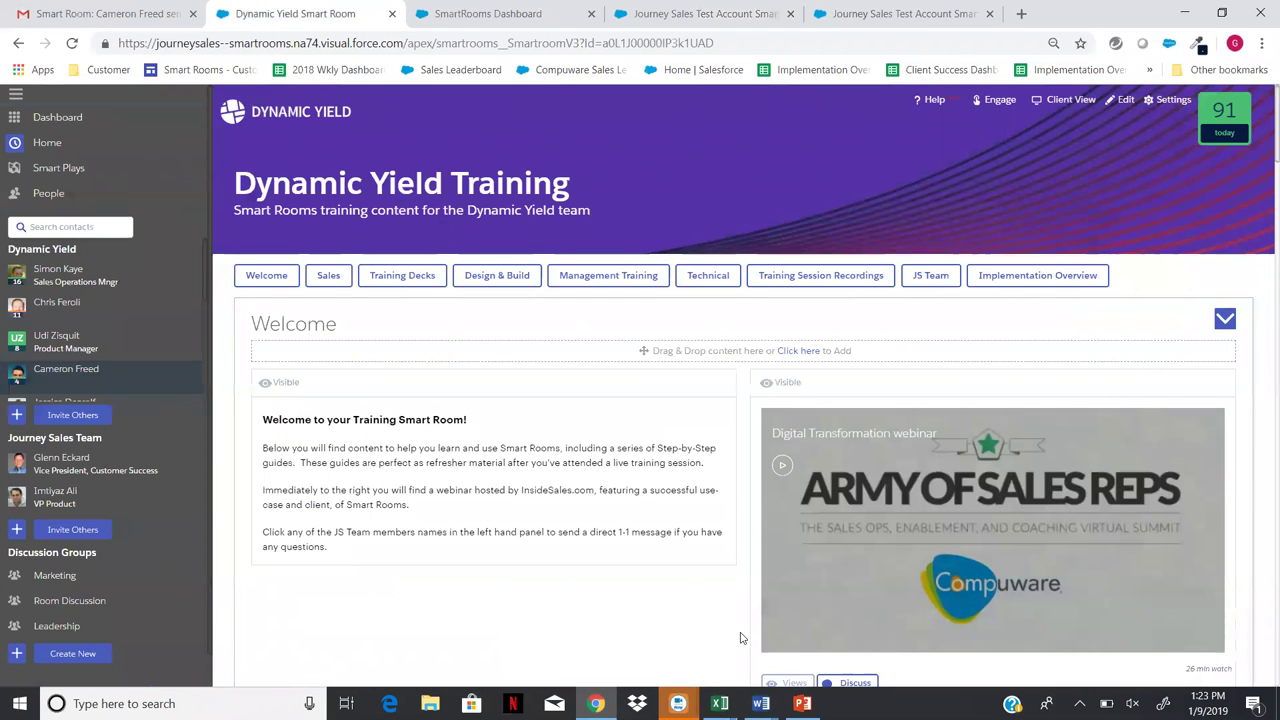
# - Open the Sales Training Step by Step Guide from the Sales section at slide 1 of 35
pyautogui.scroll(-5, 741, 637)
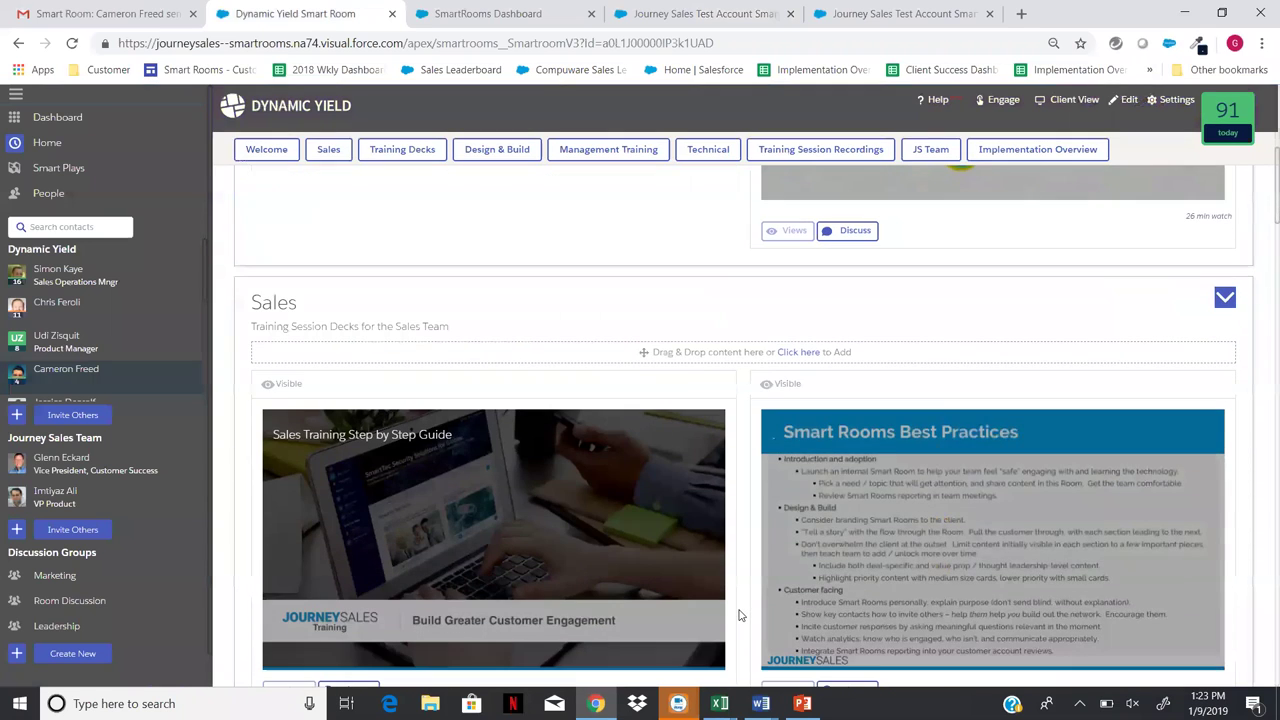
pyautogui.click(462, 543)
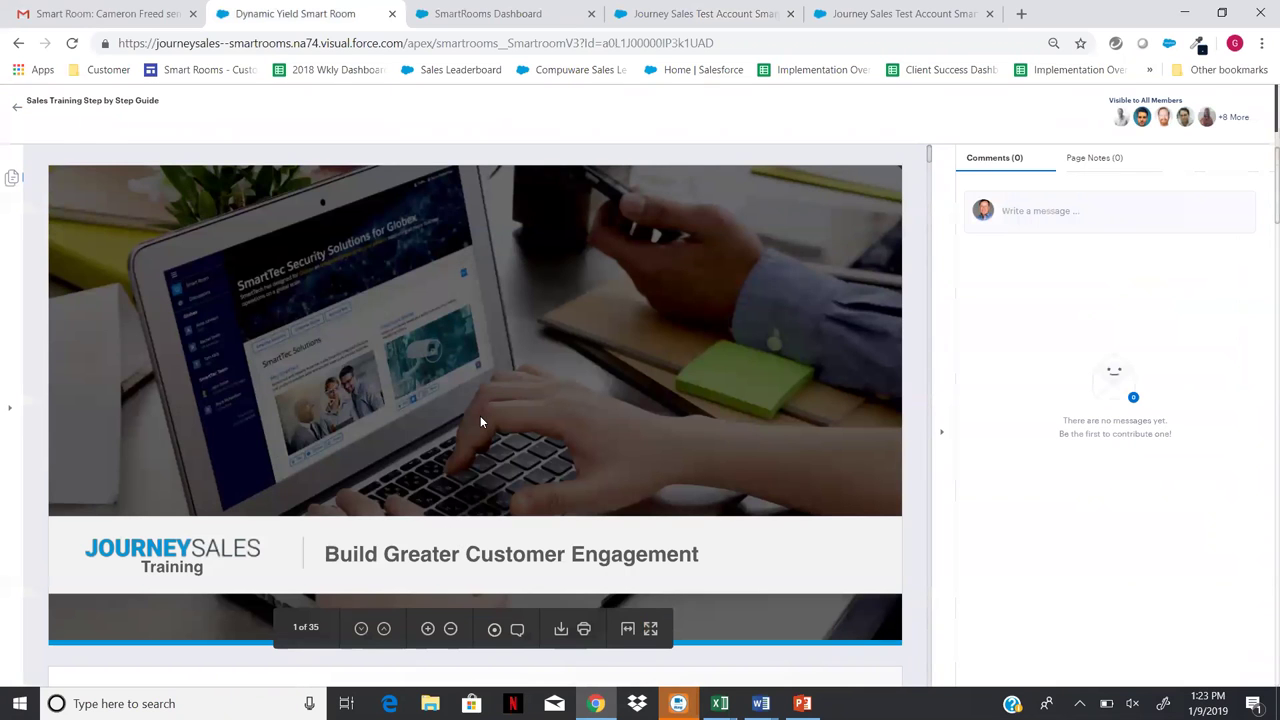
# - Browse slides 2–6 of the Sales Training guide, then close the viewer back to the room
pyautogui.scroll(-5, 480, 415)
pyautogui.scroll(-8, 480, 420)
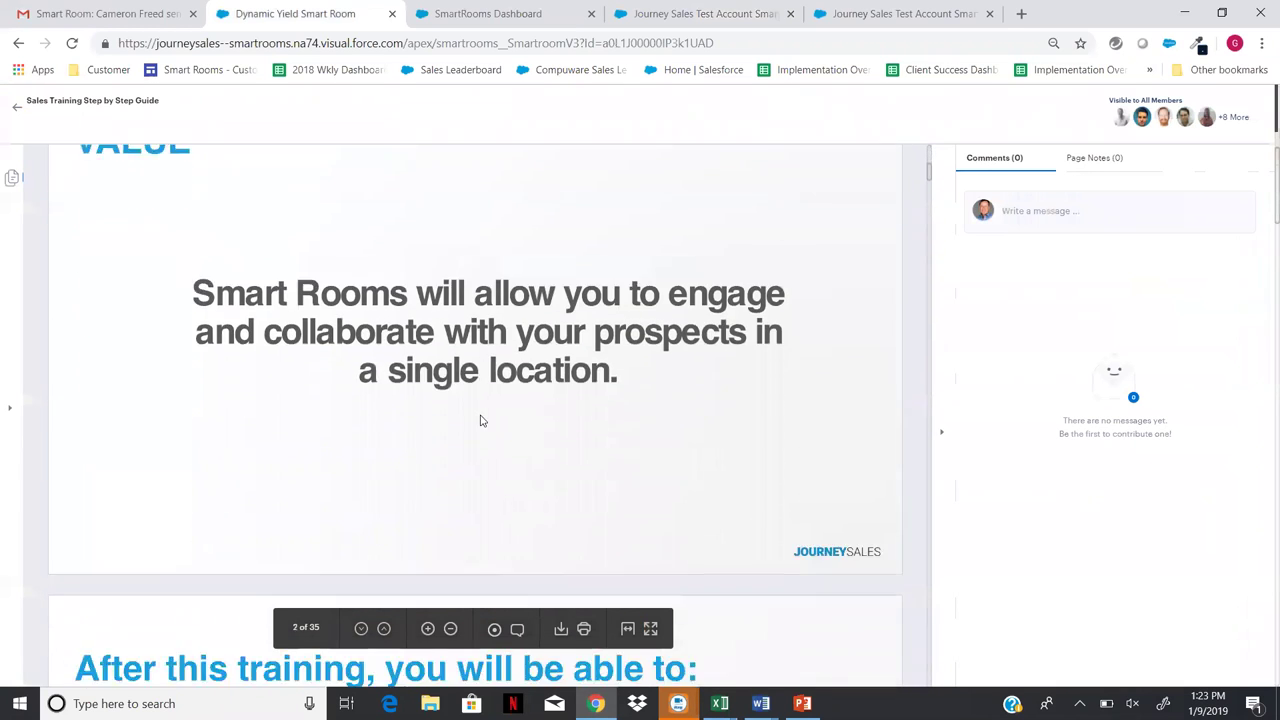
pyautogui.scroll(-10, 480, 420)
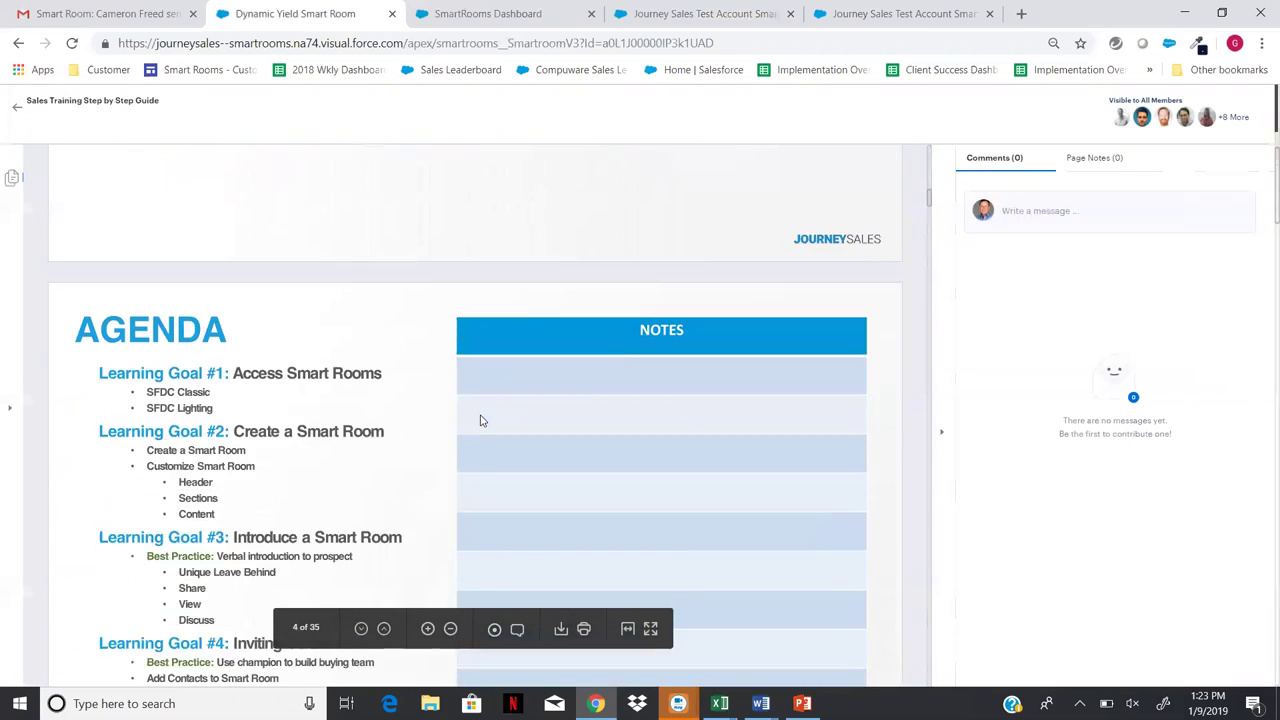
pyautogui.scroll(-10, 480, 421)
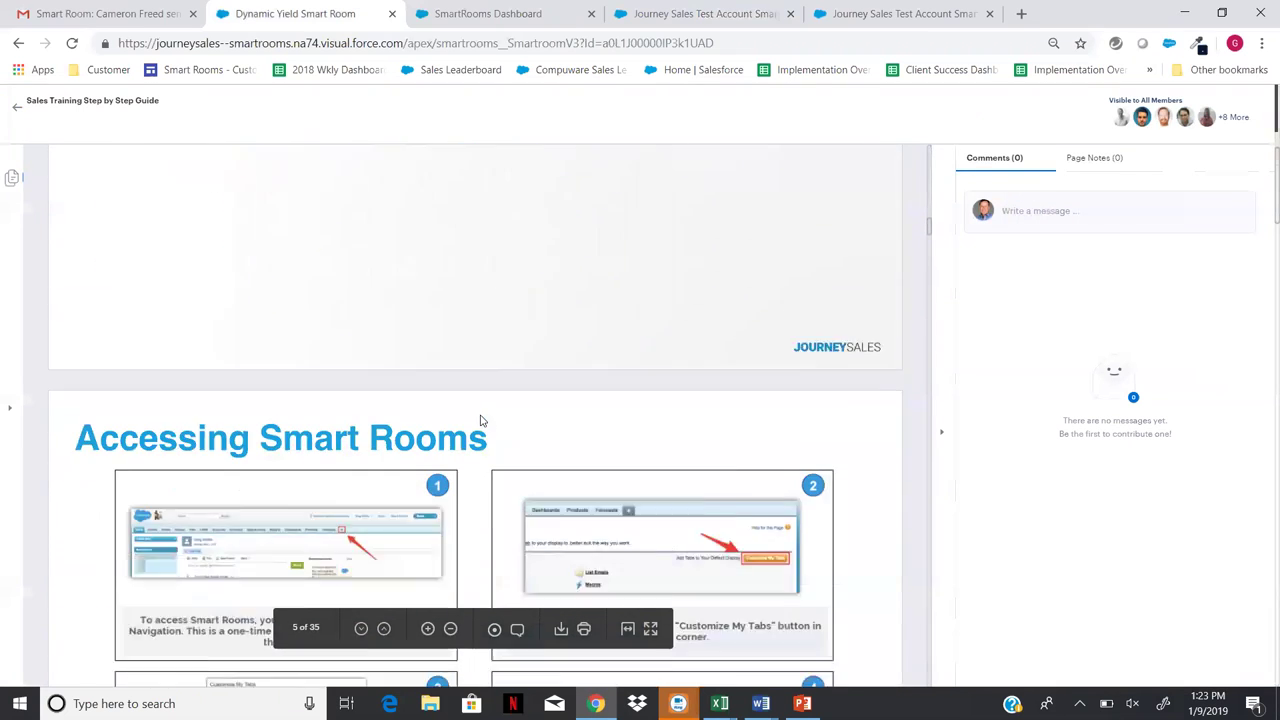
pyautogui.scroll(1, 480, 420)
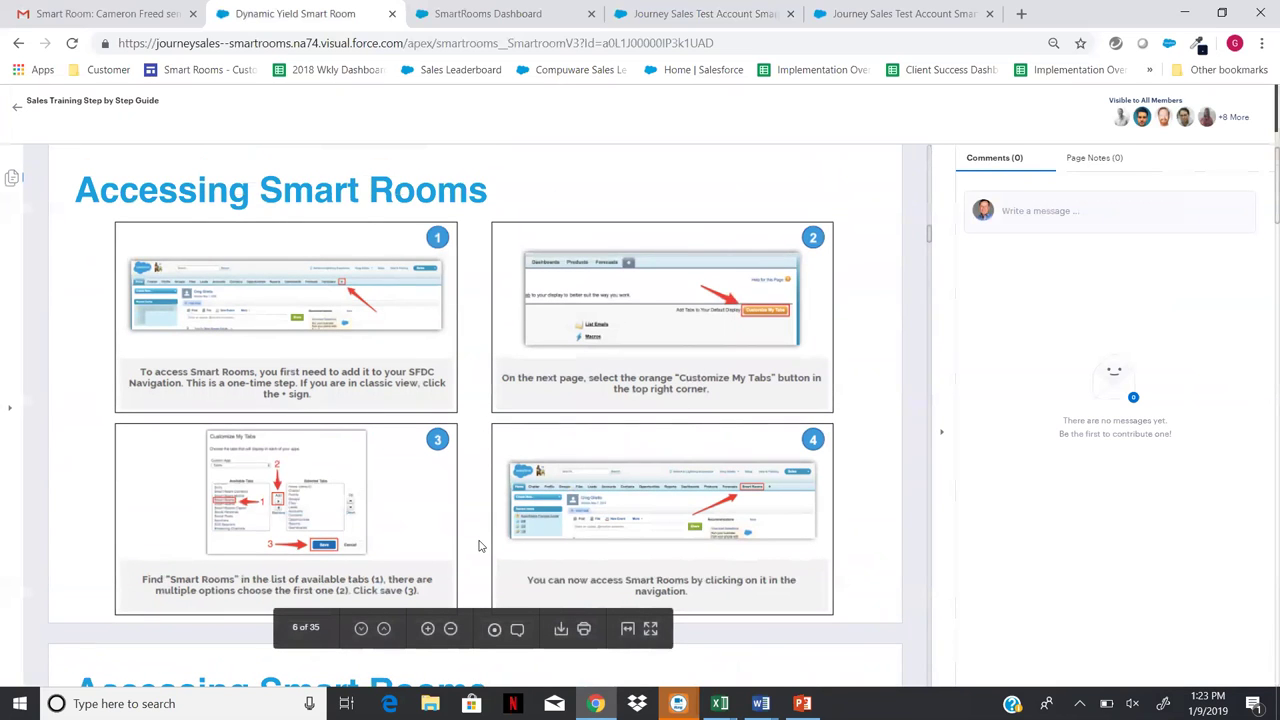
pyautogui.scroll(20, 479, 546)
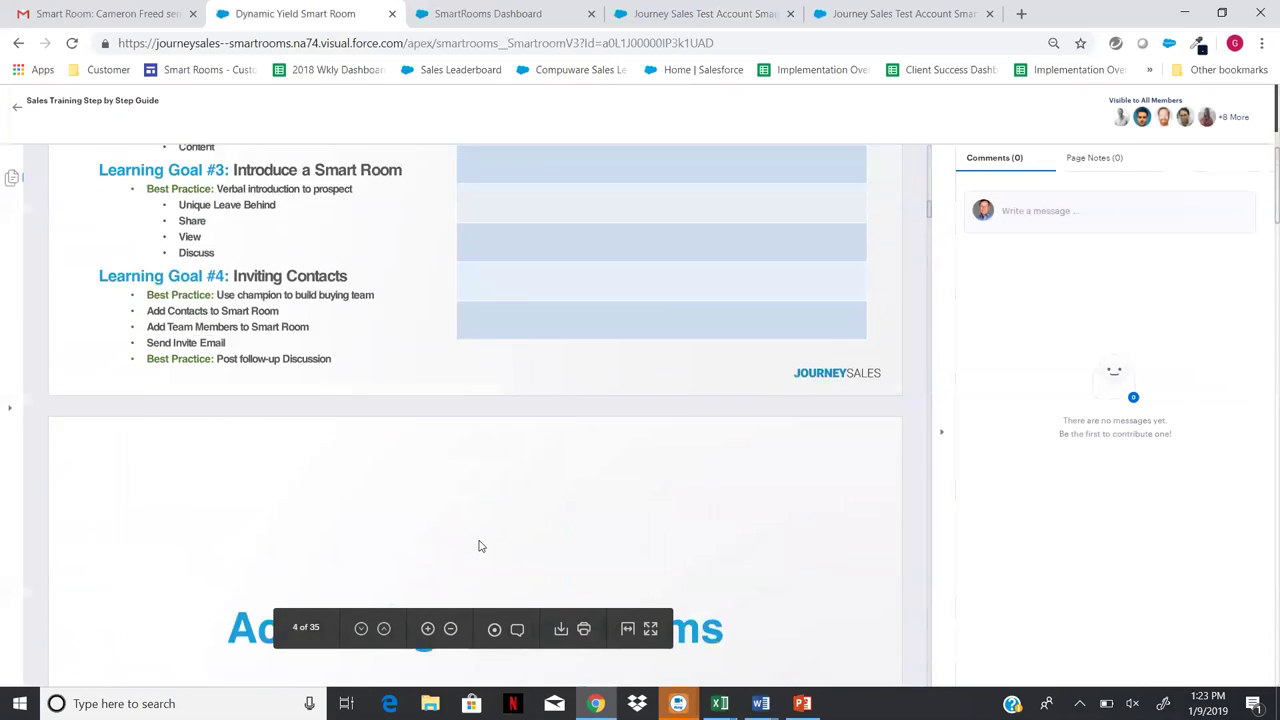
pyautogui.scroll(2, 480, 546)
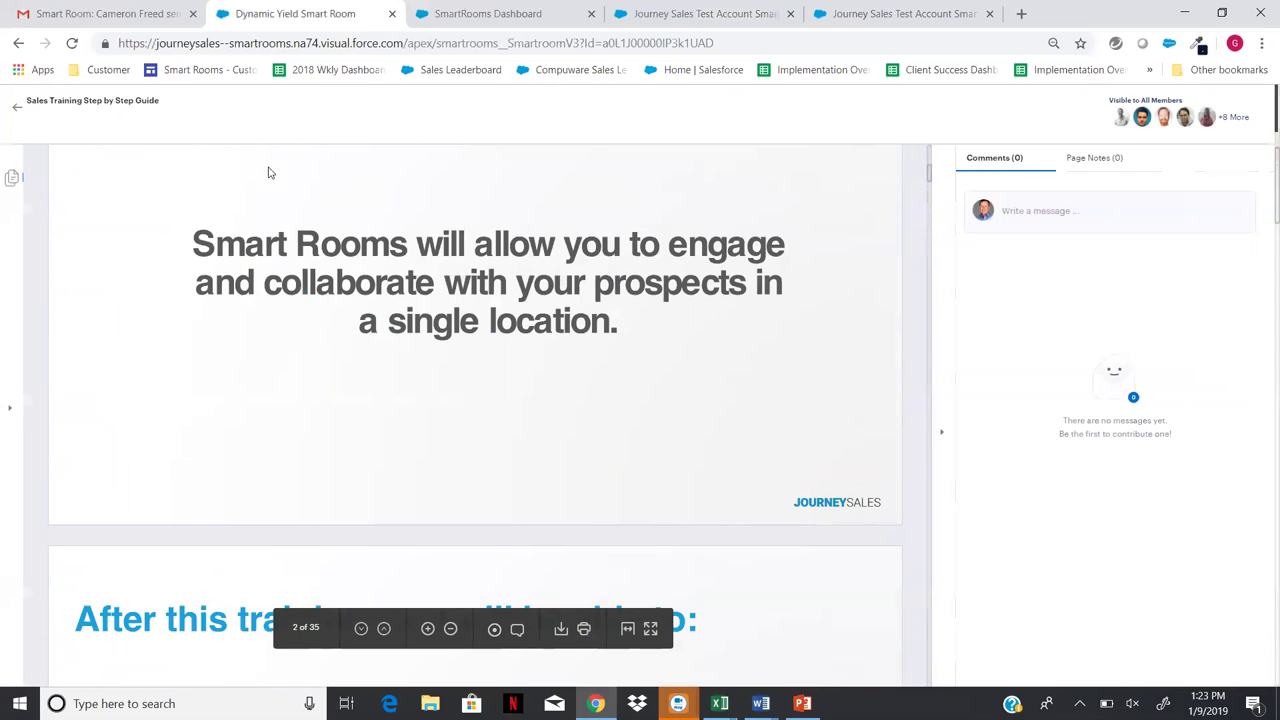
pyautogui.click(20, 111)
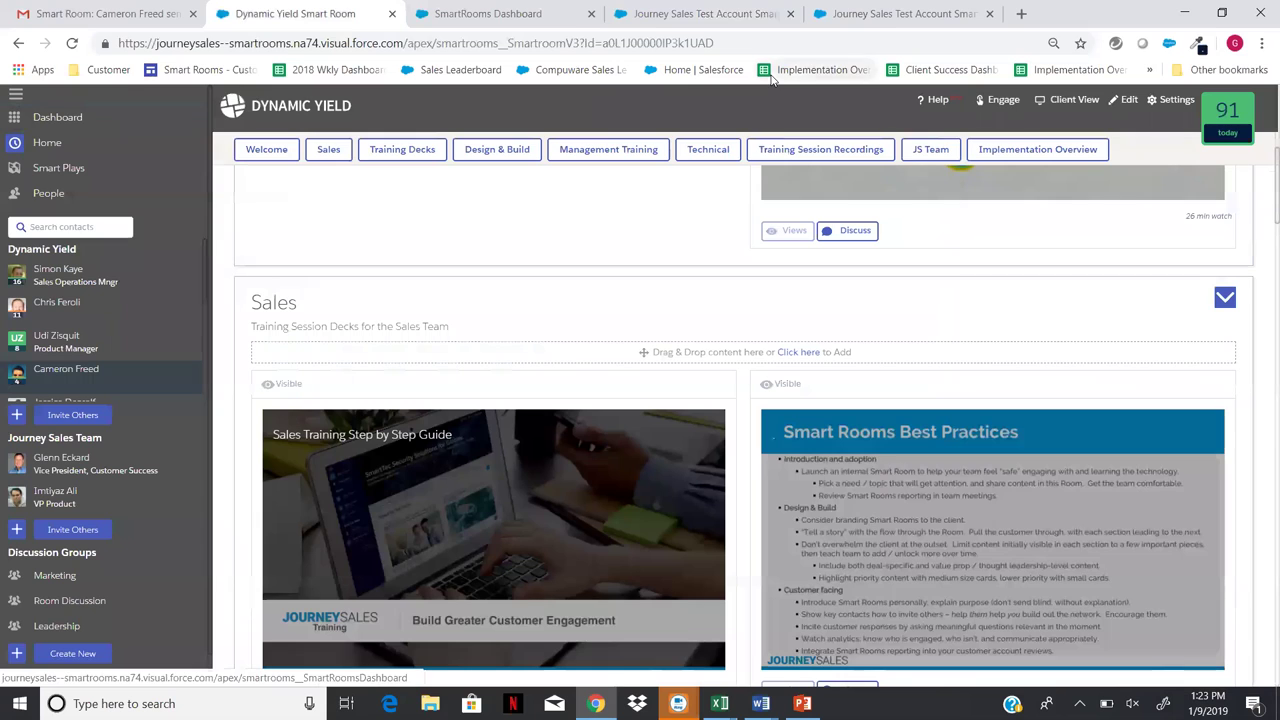
# - Show the new 'Dynamic Yield for [Company Name]' room and review its Platform Overview section
pyautogui.click(713, 14)
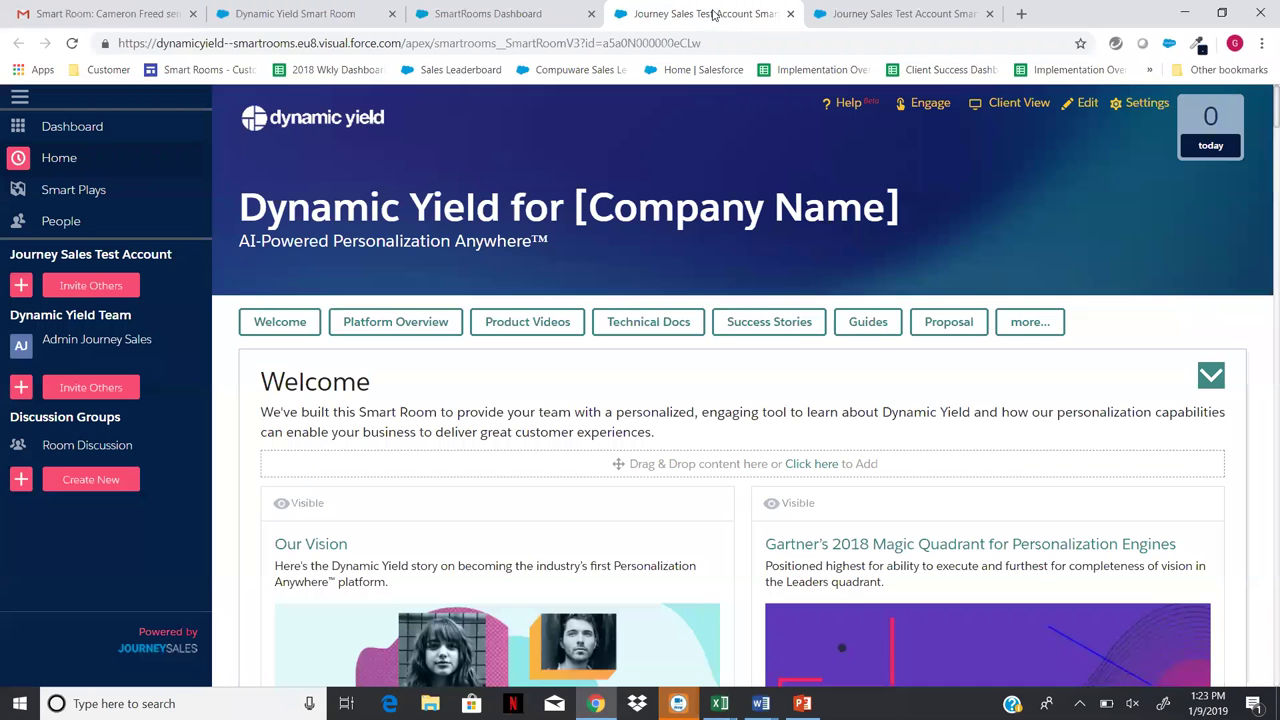
pyautogui.click(897, 10)
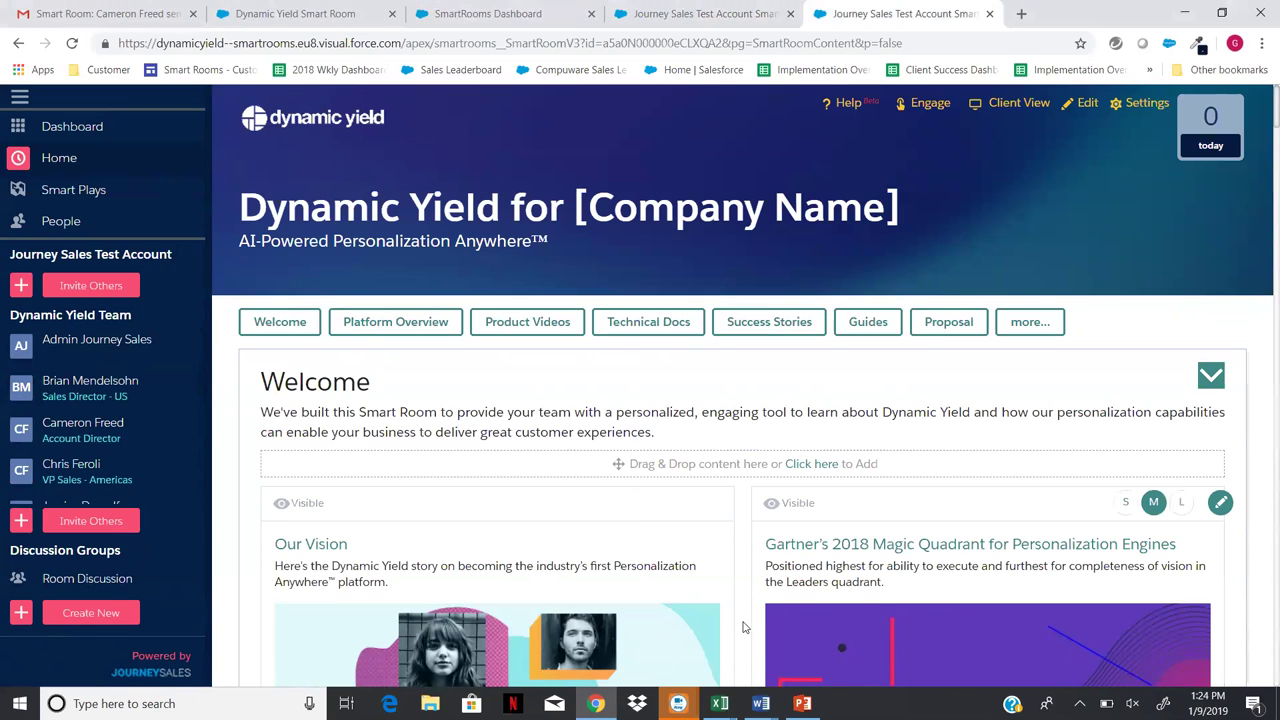
pyautogui.scroll(-4, 743, 627)
pyautogui.scroll(-6, 743, 619)
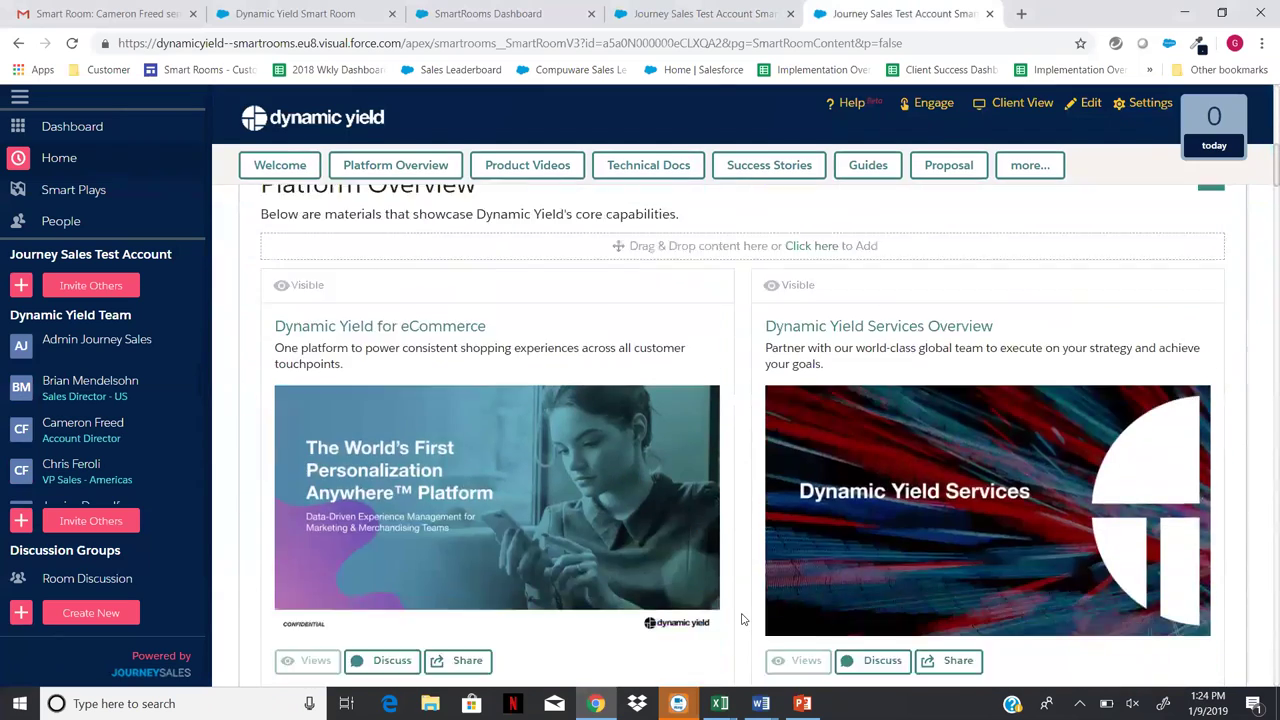
pyautogui.scroll(7, 743, 619)
pyautogui.scroll(5, 743, 619)
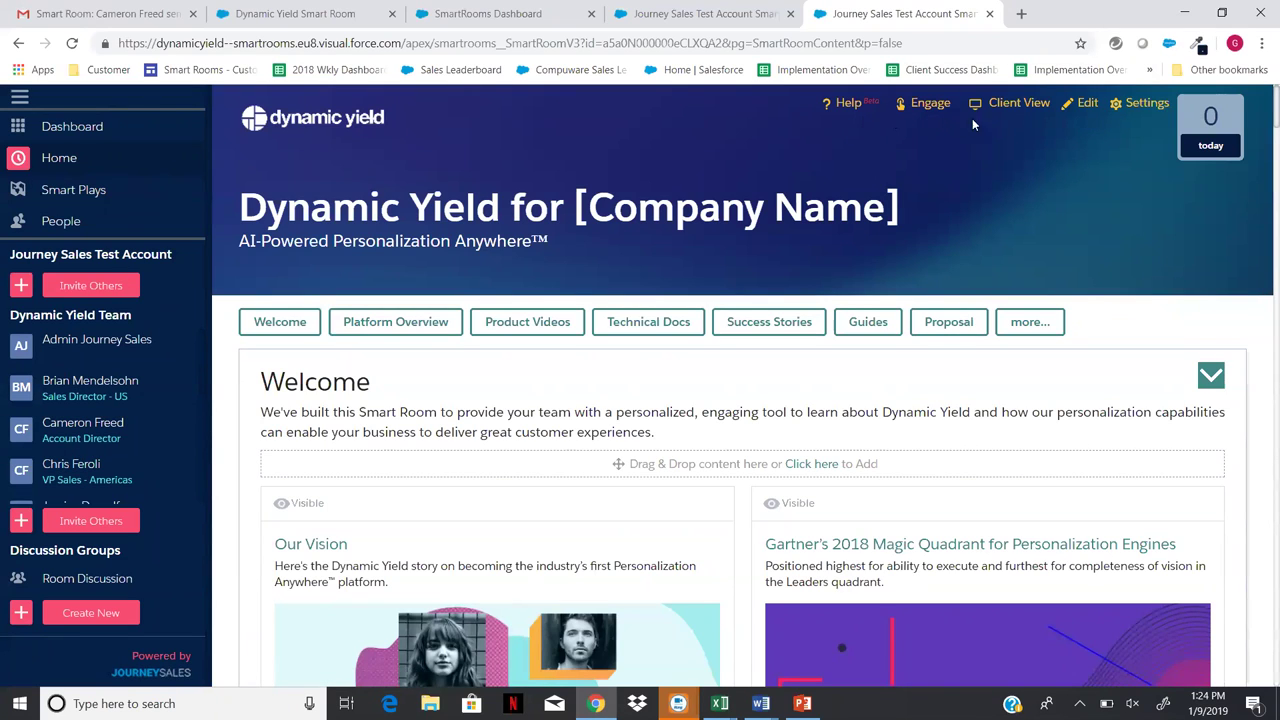
# - Enter Edit Mode and open the 'Dynamic Yield for [Company Name]' banner title for editing
pyautogui.click(1088, 104)
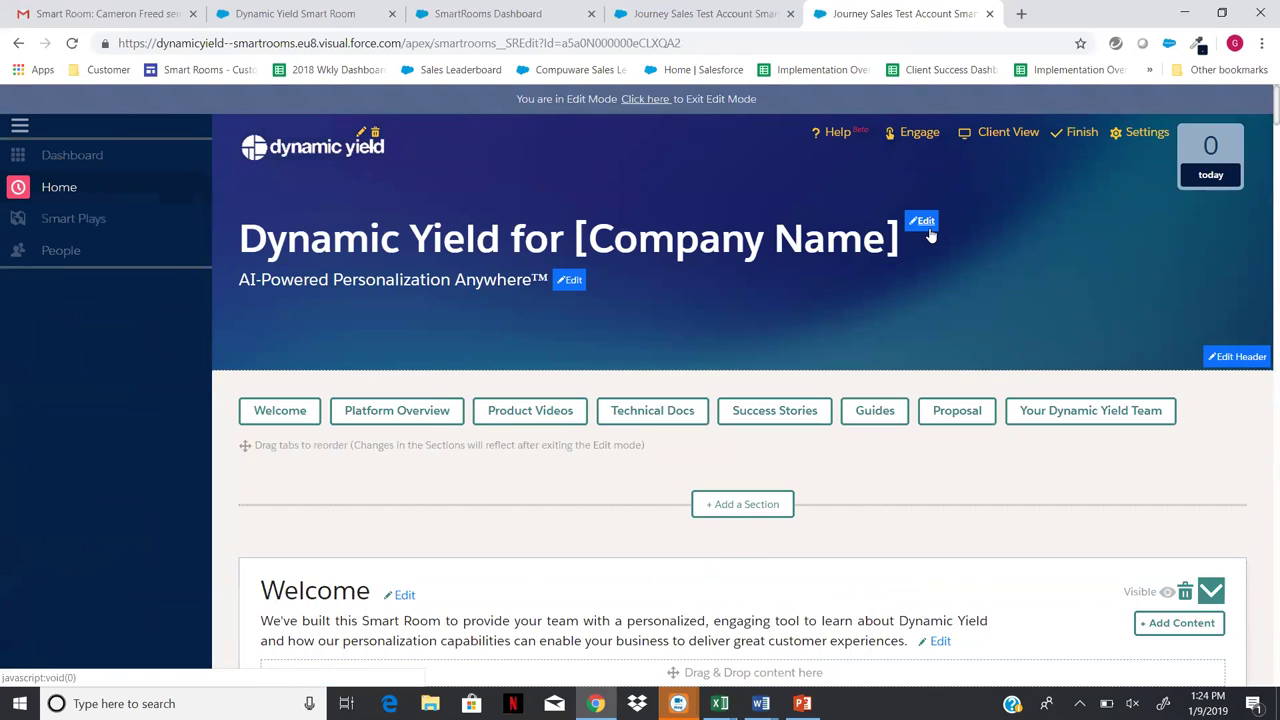
pyautogui.click(924, 222)
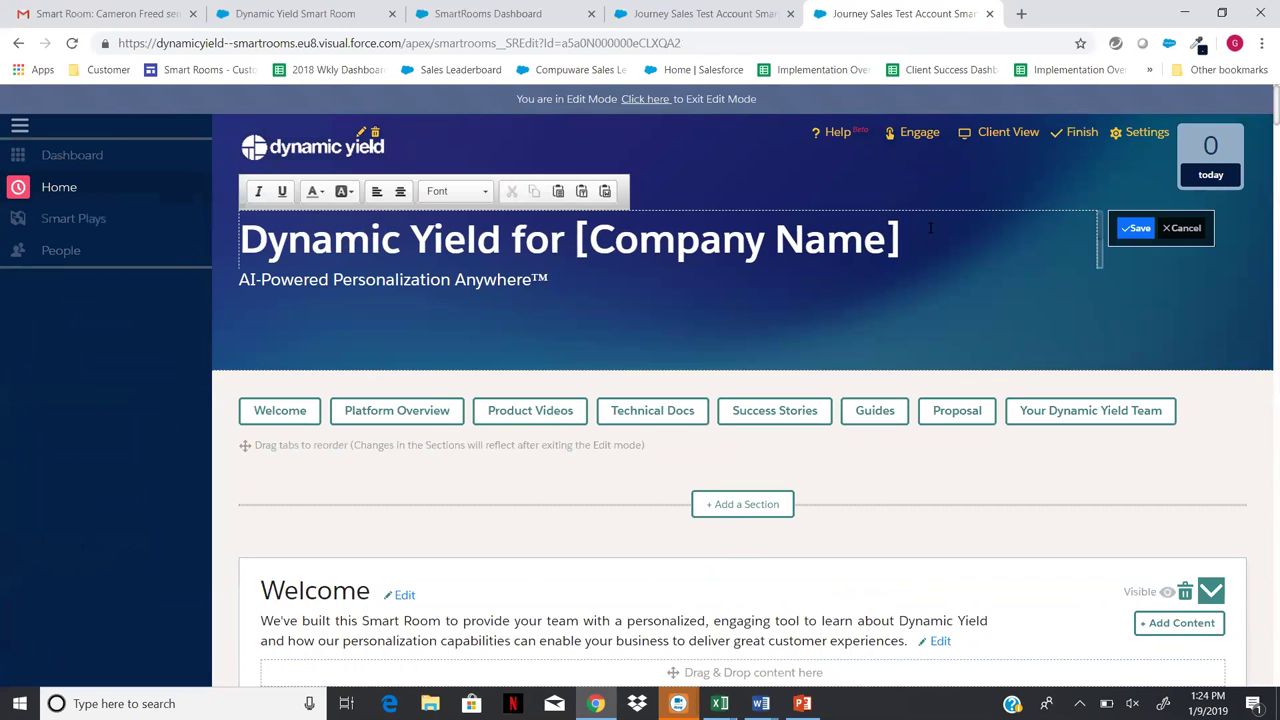
# - Replace [Company Name] in the banner title with 'Journey Sales' and save it
pyautogui.click(918, 235)
pyautogui.press('BackSpace')
pyautogui.press('BackSpace')
pyautogui.press('BackSpace')
pyautogui.press('BackSpace')
pyautogui.press('BackSpace')
pyautogui.press('BackSpace')
pyautogui.press('BackSpace')
pyautogui.press('BackSpace')
pyautogui.press('BackSpace')
pyautogui.press('BackSpace')
pyautogui.press('BackSpace')
pyautogui.press('BackSpace')
pyautogui.press('BackSpace')
pyautogui.press('BackSpace')
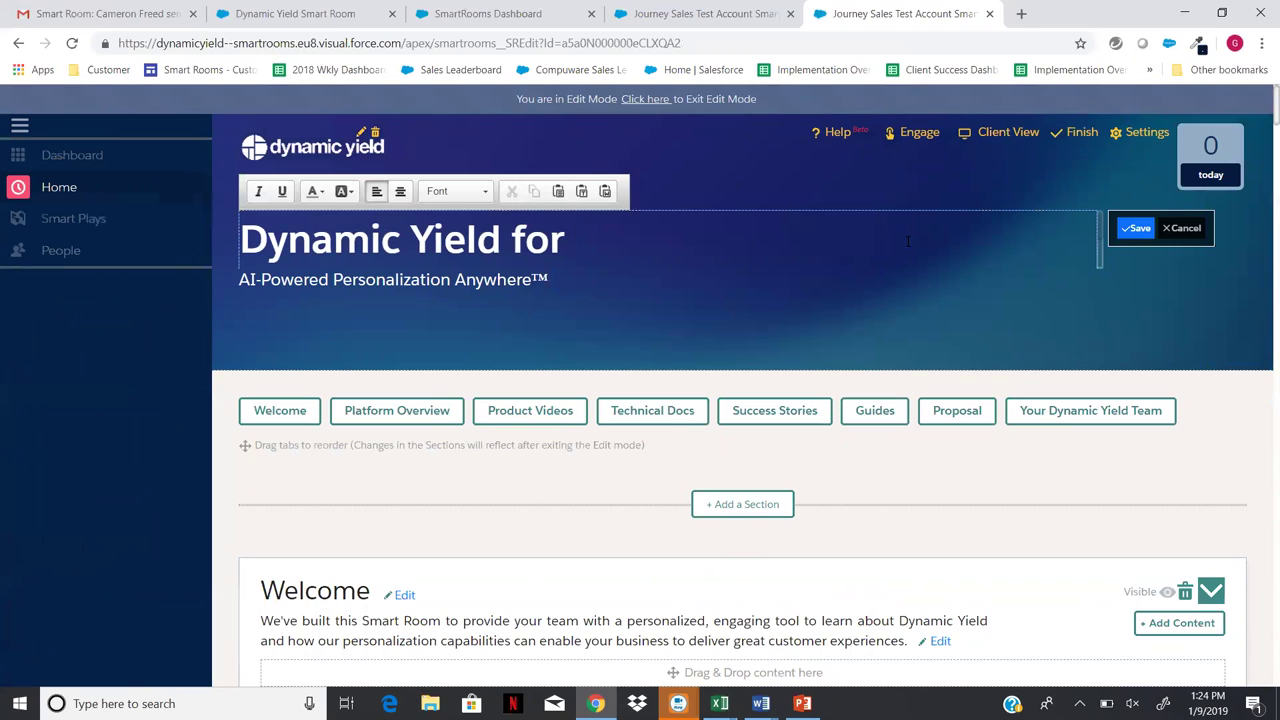
pyautogui.write('Journey Sales')
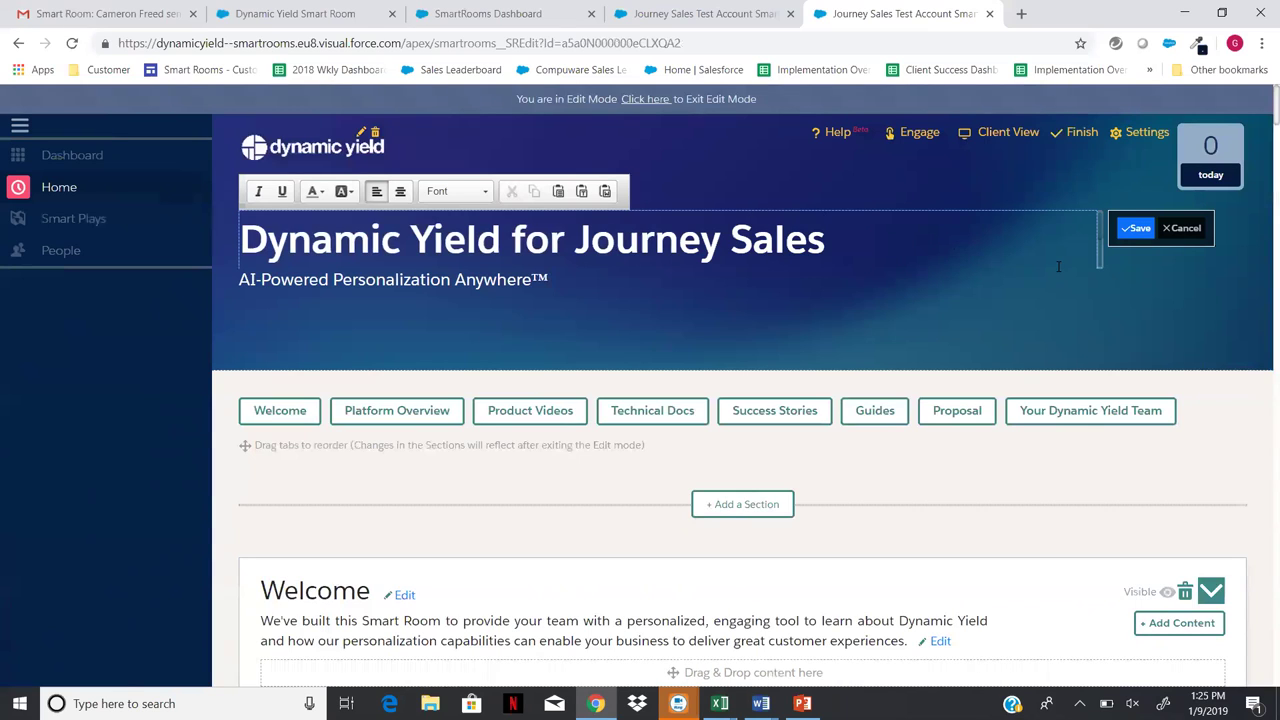
pyautogui.click(1136, 229)
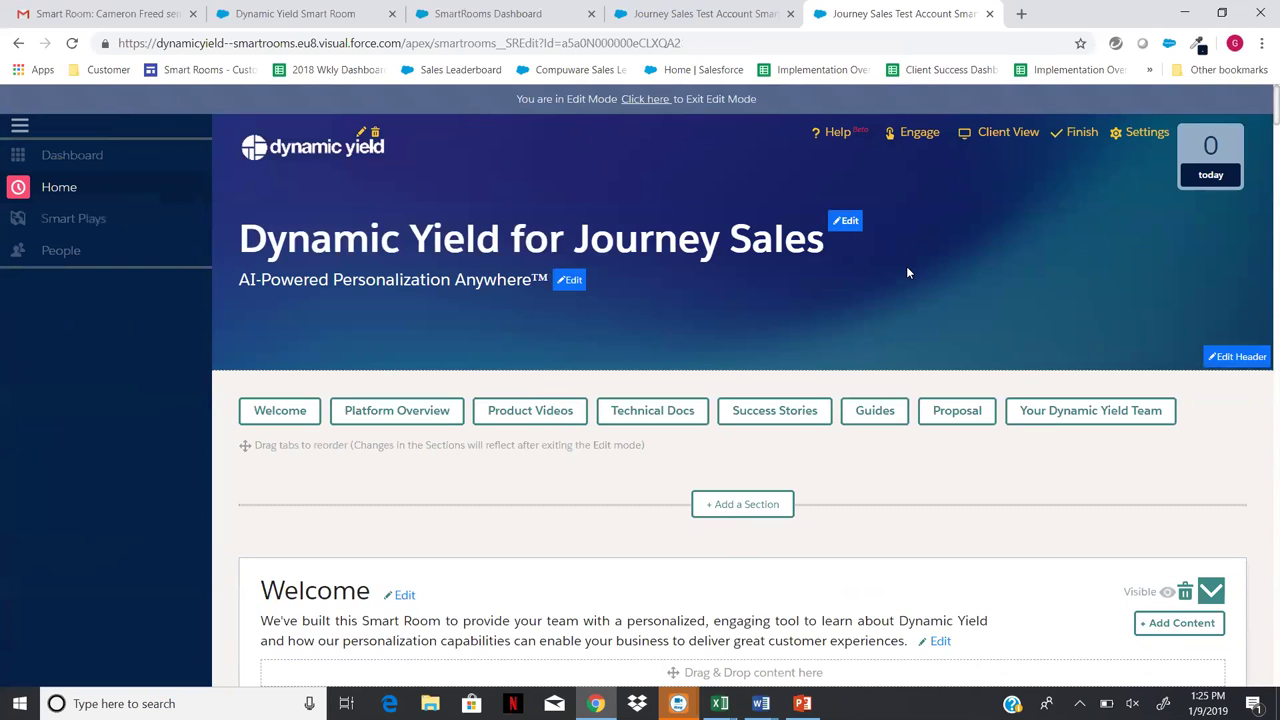
pyautogui.click(1082, 134)
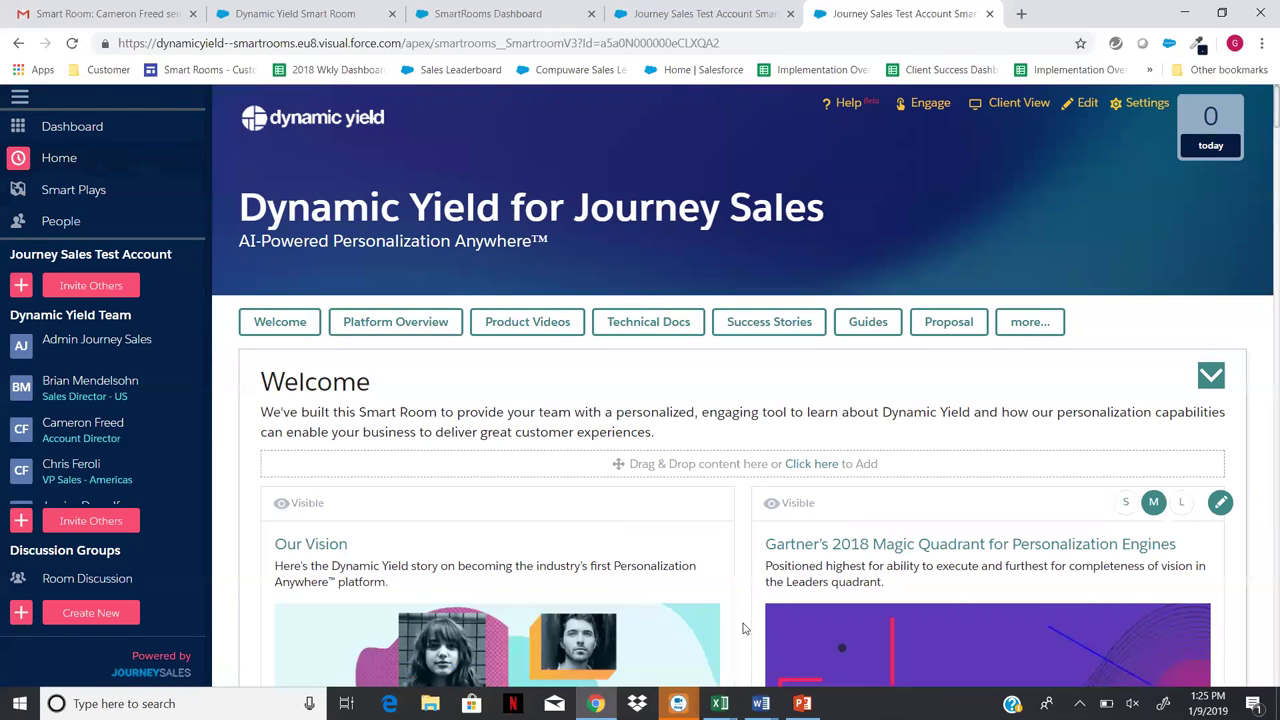
pyautogui.scroll(-1, 743, 628)
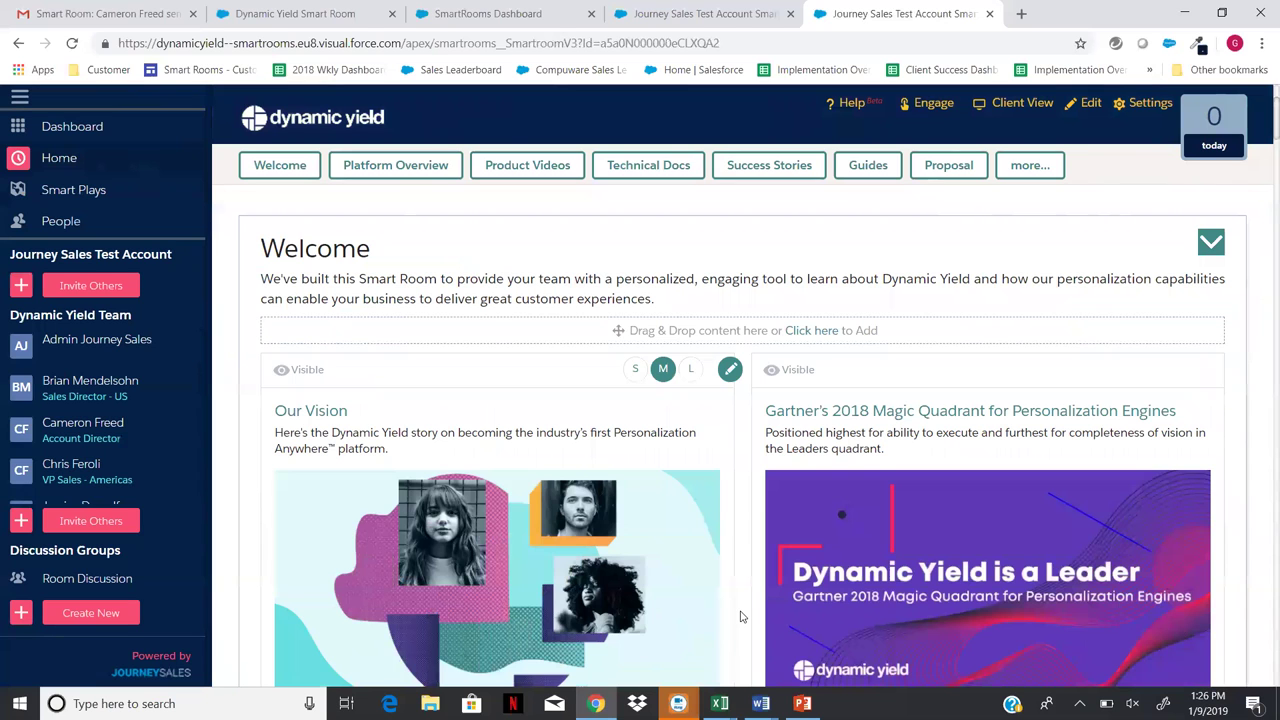
pyautogui.scroll(-4, 741, 617)
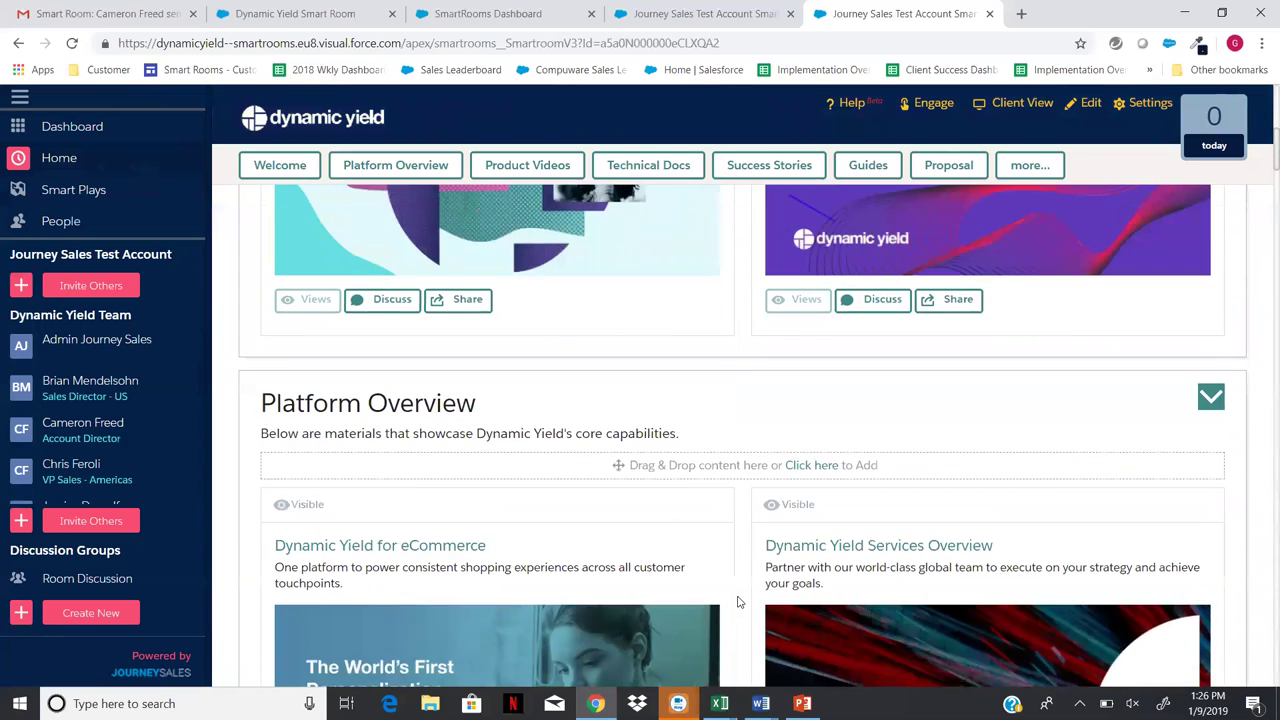
pyautogui.scroll(-2, 739, 601)
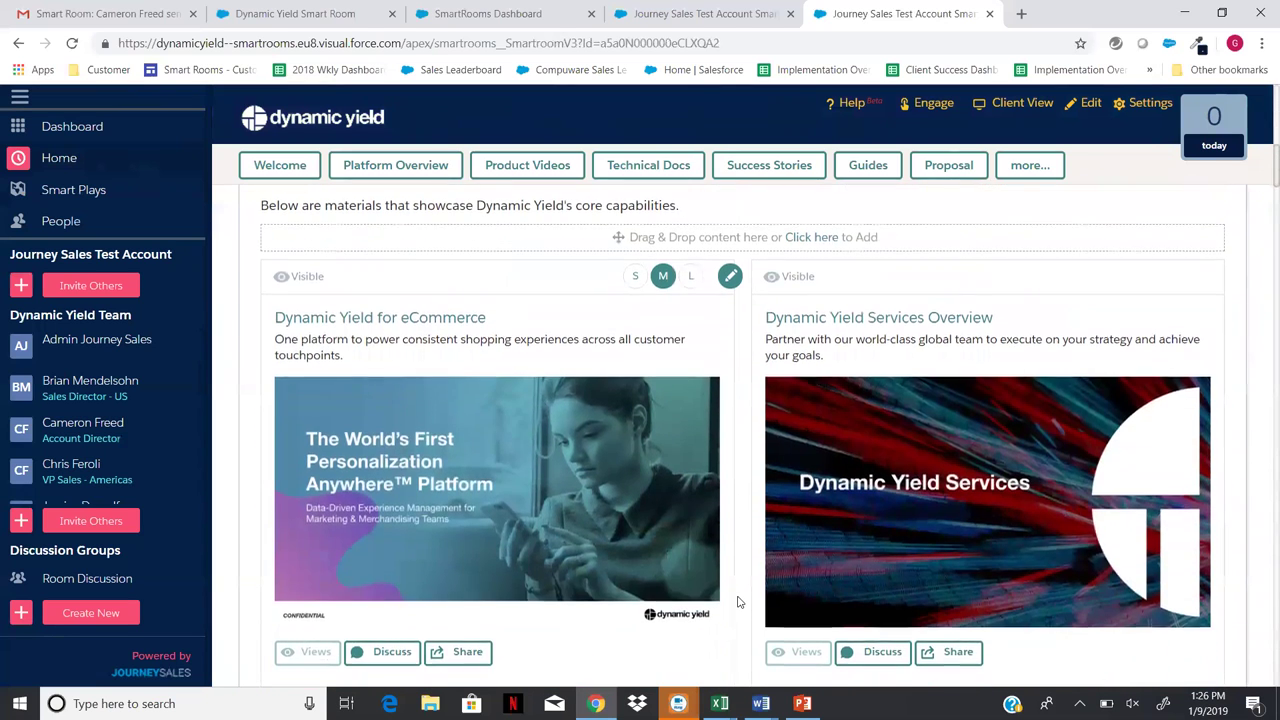
pyautogui.scroll(-2, 739, 601)
pyautogui.scroll(-2, 738, 595)
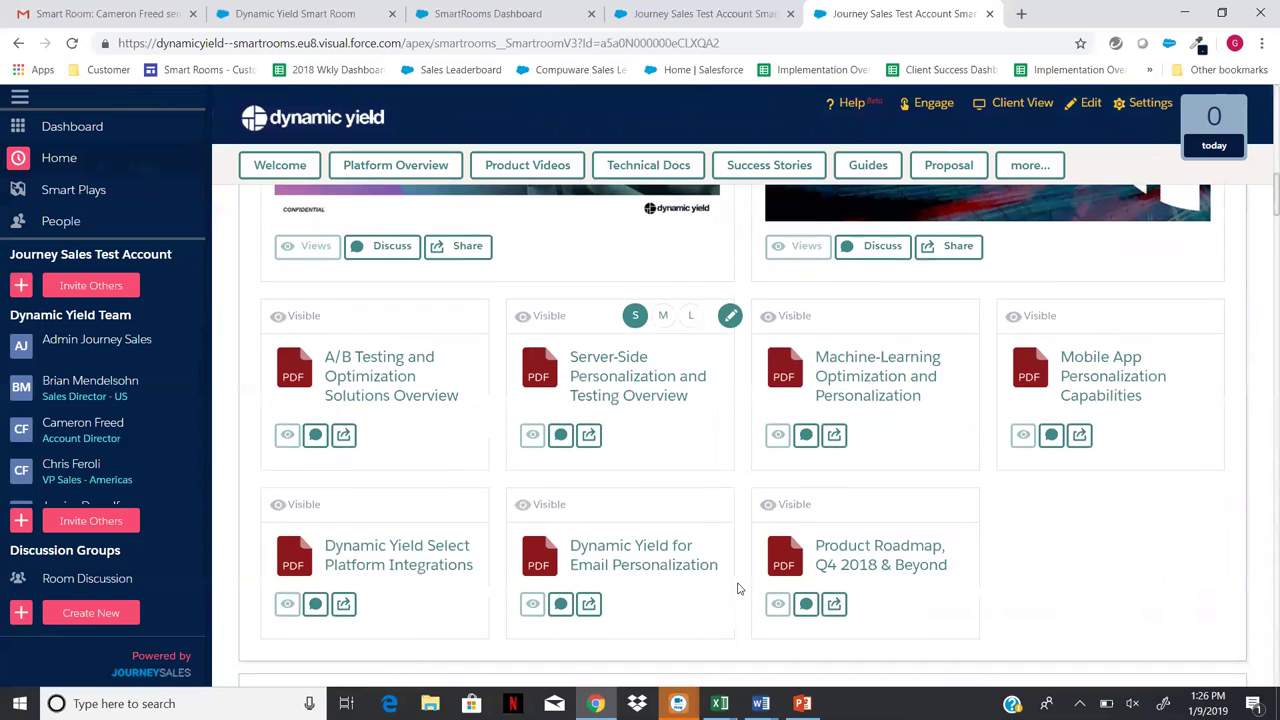
pyautogui.scroll(-3, 738, 589)
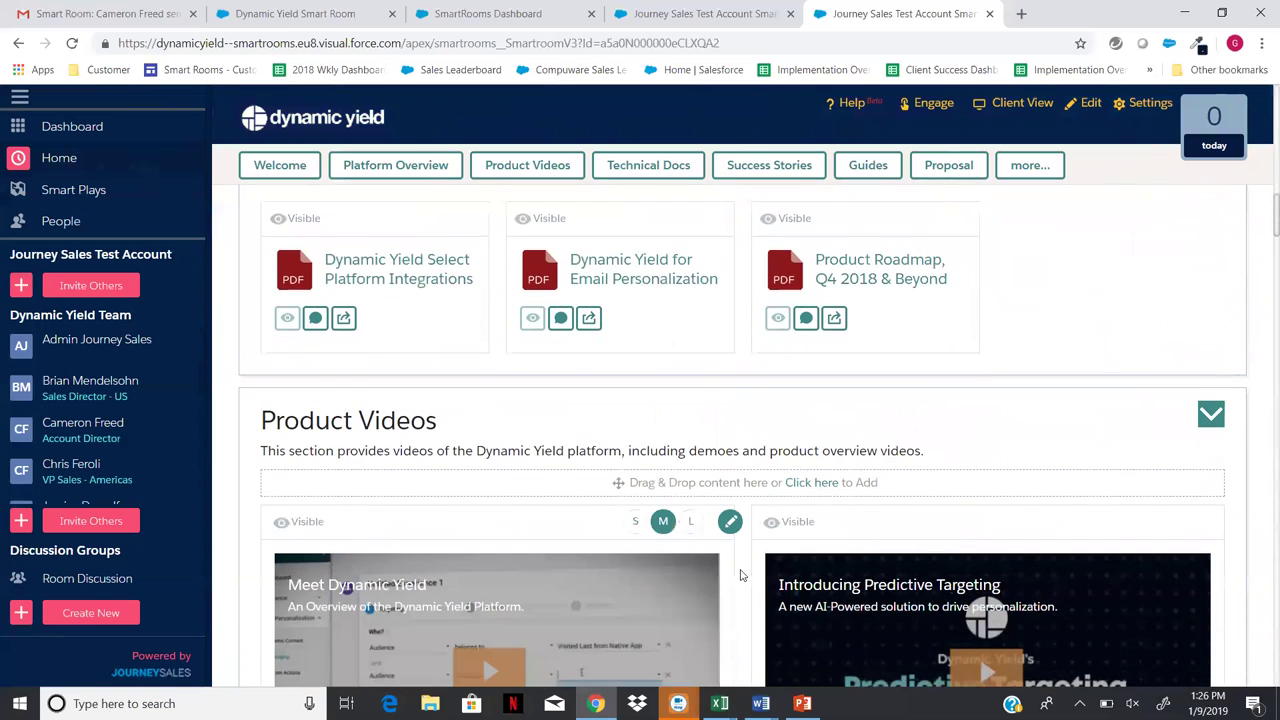
pyautogui.scroll(-2, 741, 575)
pyautogui.scroll(-2, 740, 566)
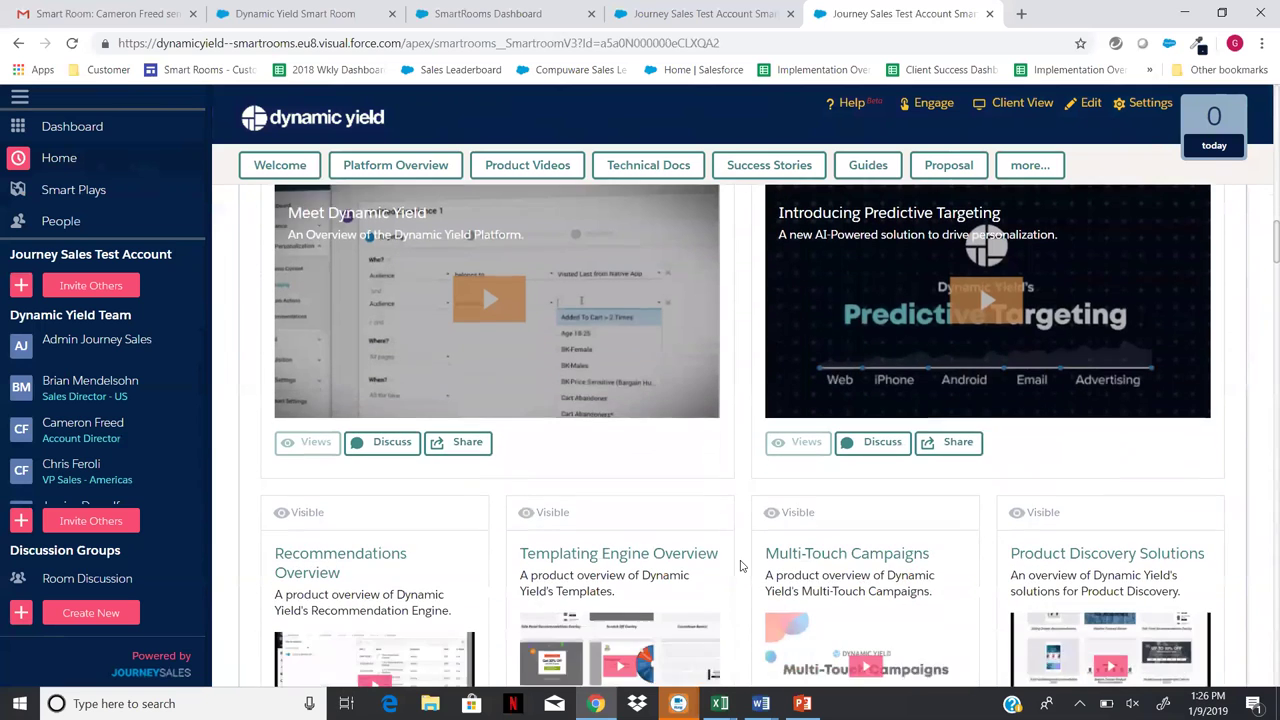
pyautogui.scroll(-2, 743, 560)
pyautogui.scroll(-2, 743, 540)
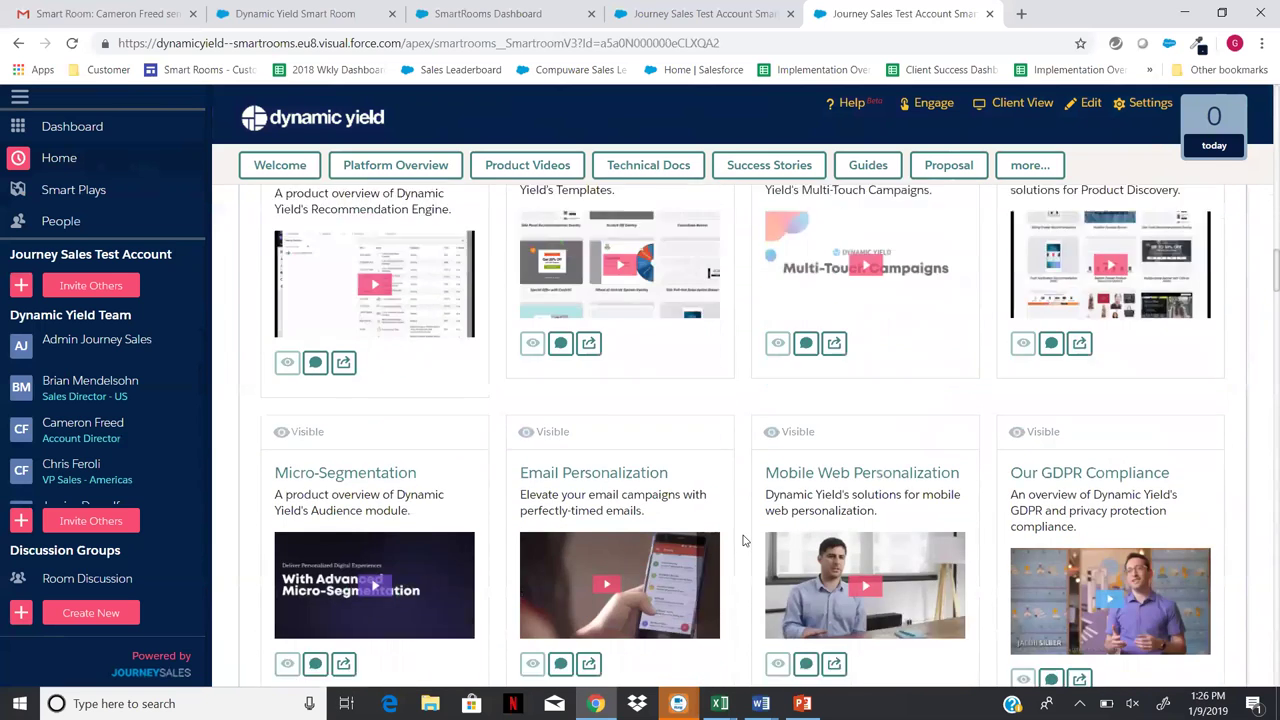
pyautogui.scroll(-3, 743, 530)
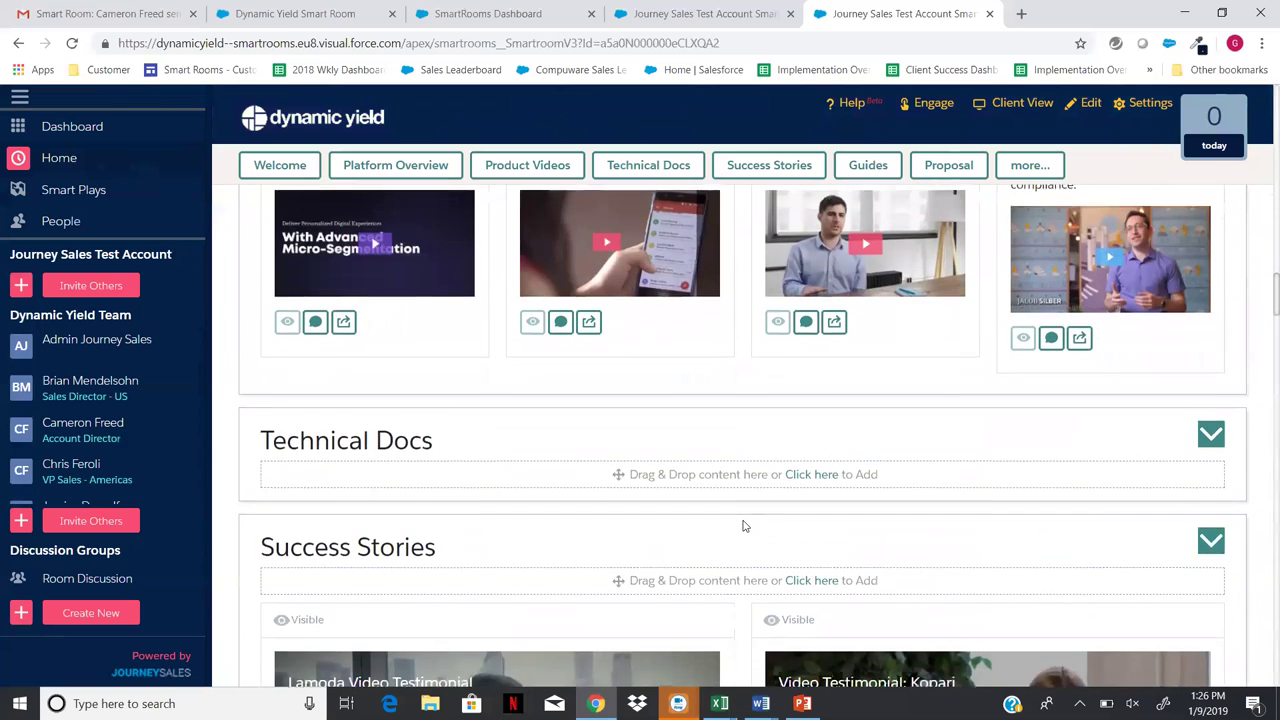
pyautogui.scroll(-2, 743, 525)
pyautogui.scroll(-3, 744, 515)
pyautogui.scroll(-3, 744, 514)
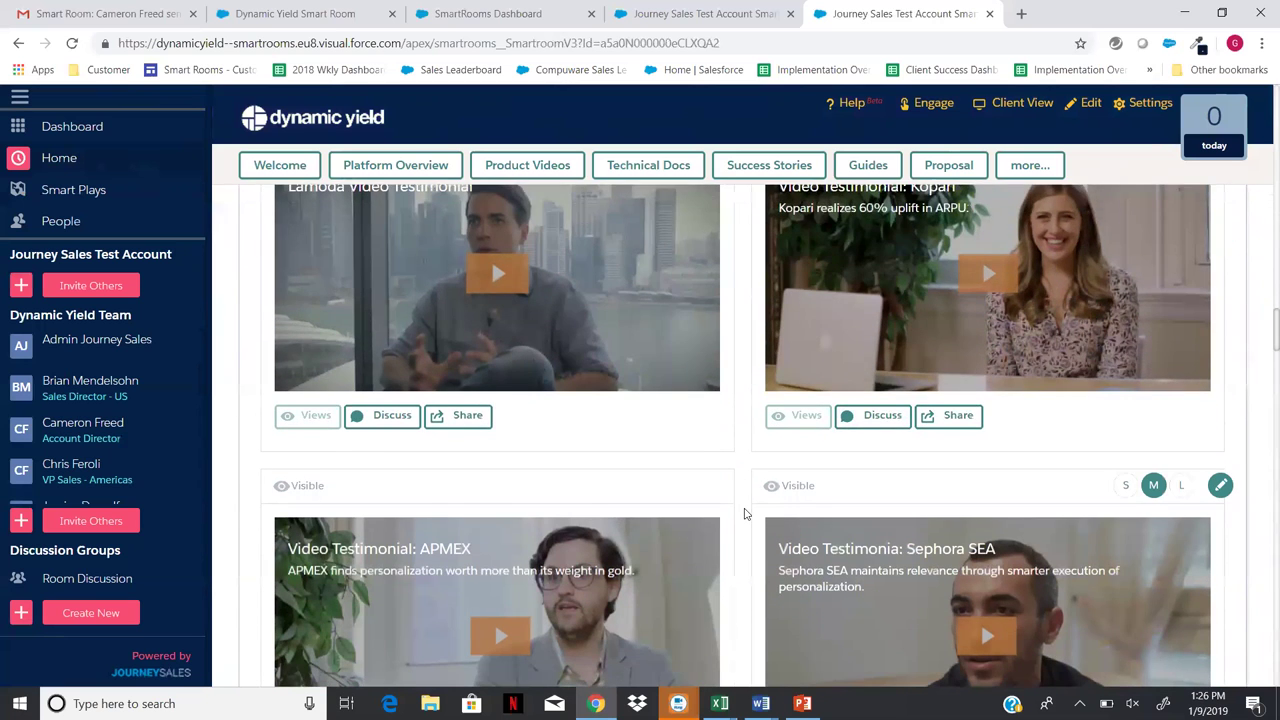
pyautogui.scroll(-3, 744, 514)
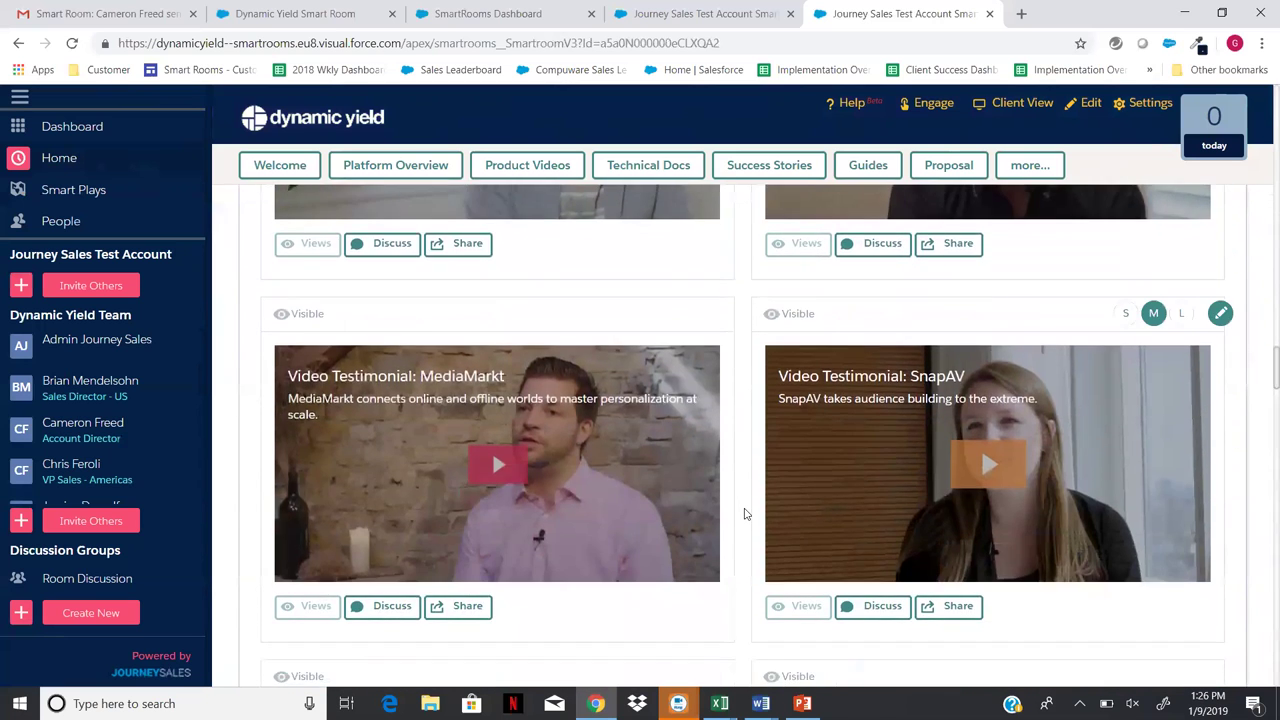
pyautogui.scroll(-3, 744, 507)
pyautogui.scroll(-3, 744, 505)
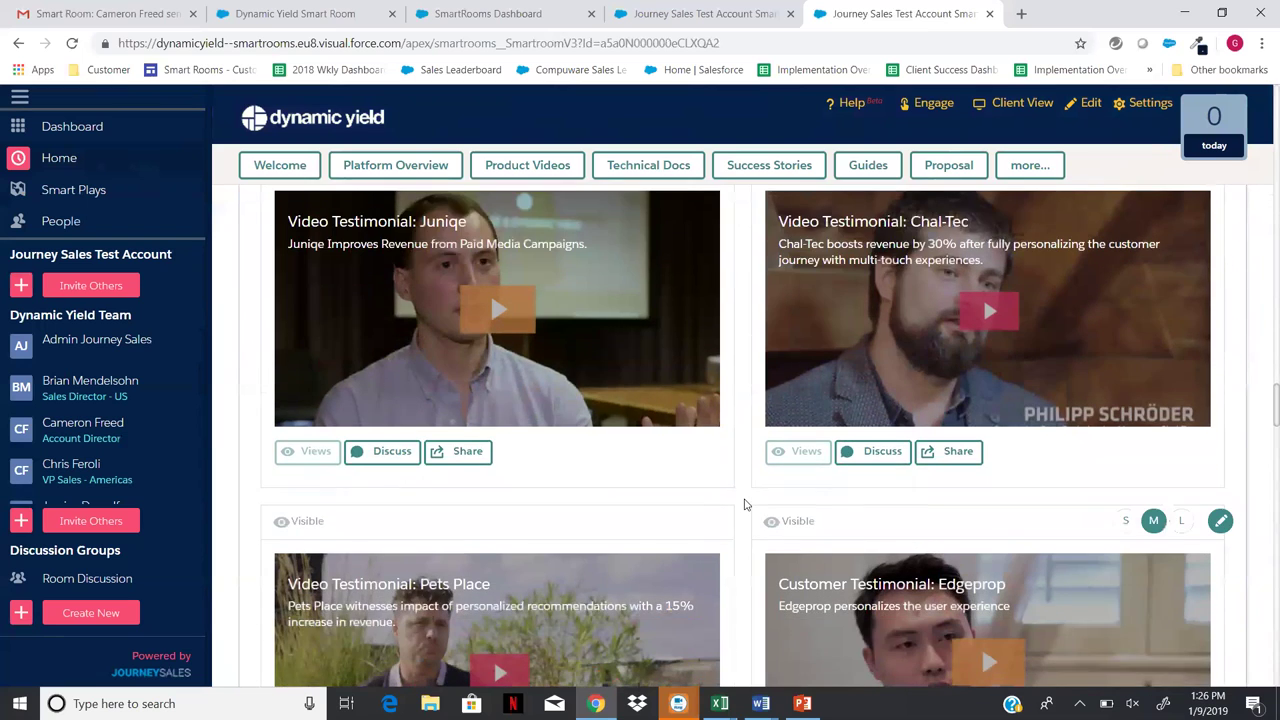
pyautogui.scroll(-2, 744, 505)
pyautogui.scroll(-3, 744, 505)
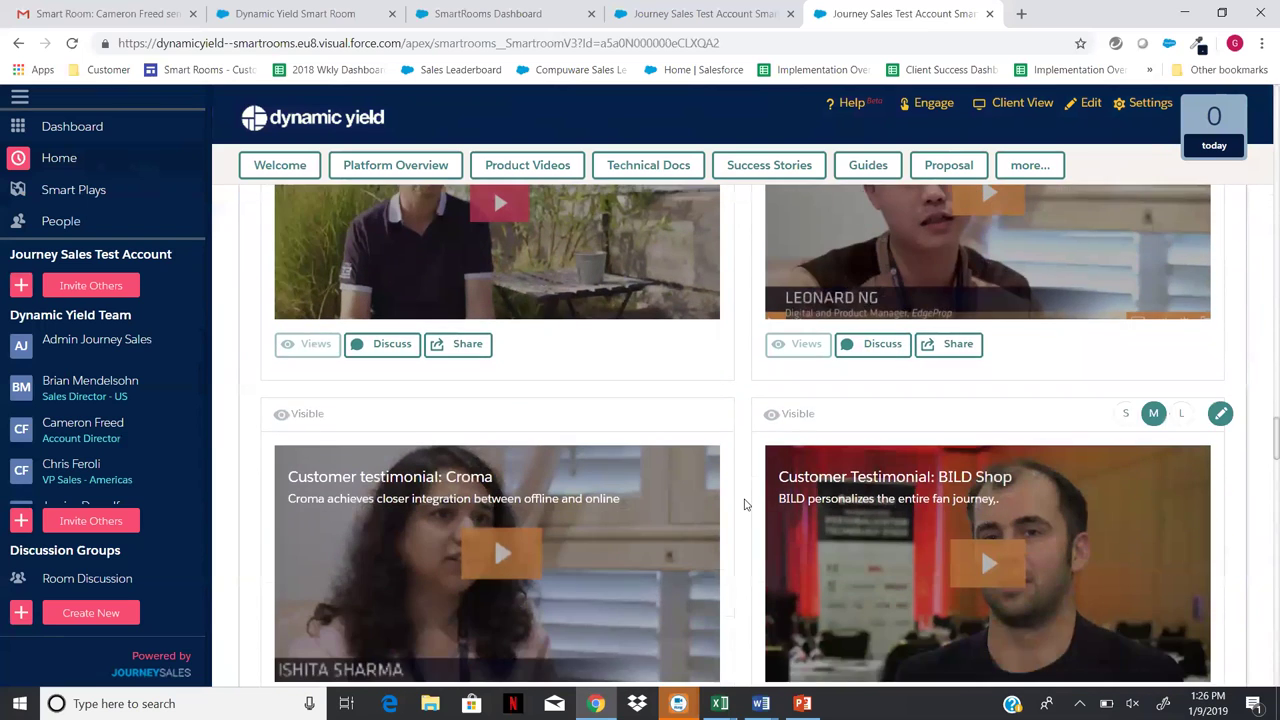
pyautogui.scroll(-2, 744, 505)
pyautogui.scroll(-7, 744, 505)
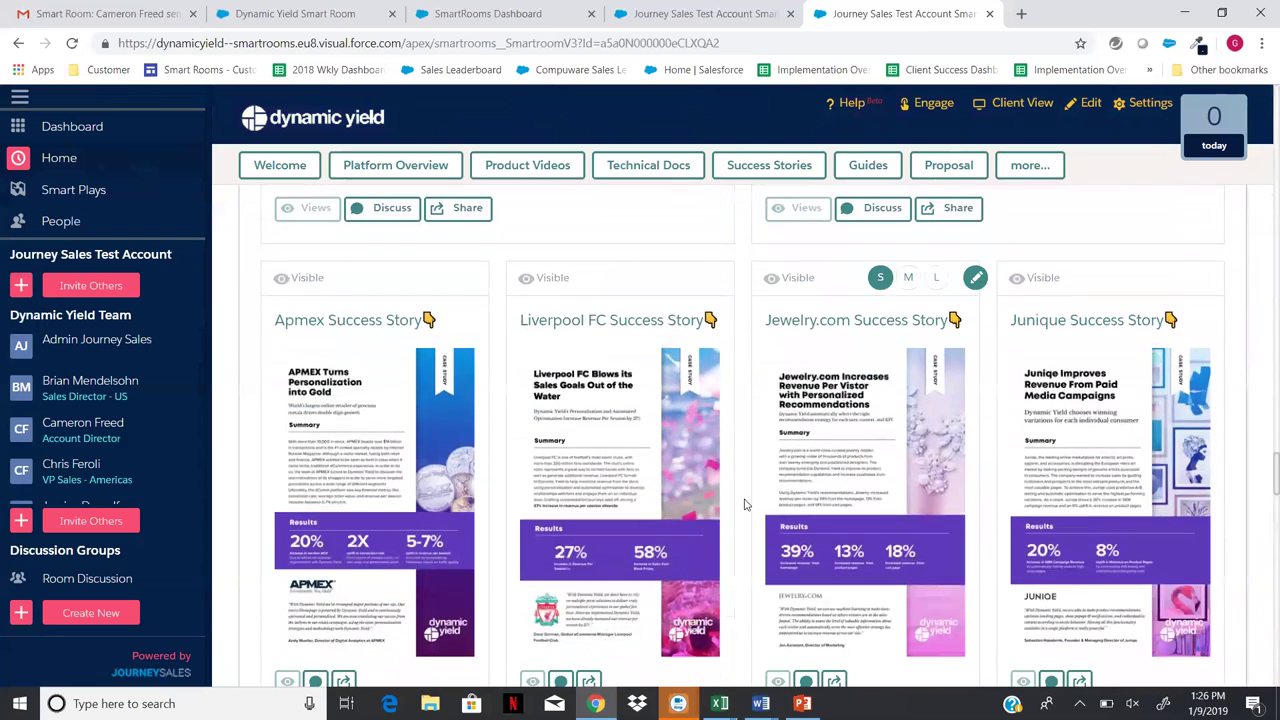
pyautogui.scroll(-2, 744, 505)
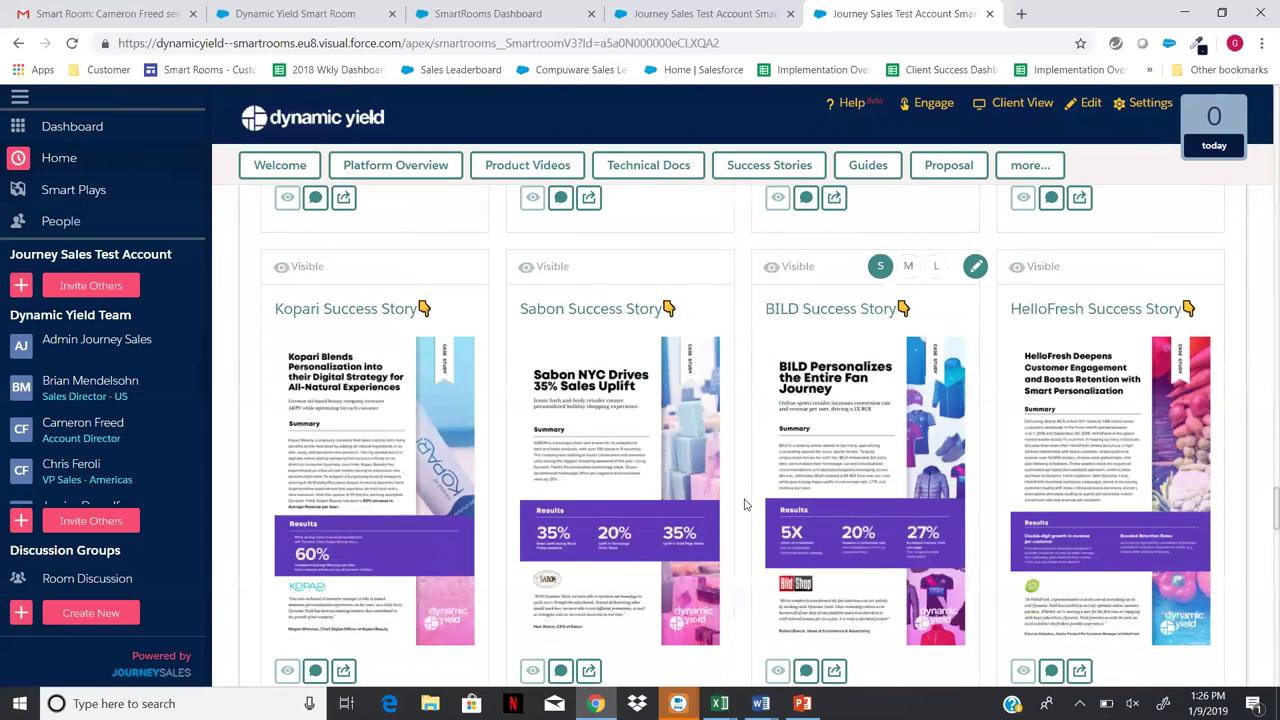
pyautogui.scroll(-1, 744, 505)
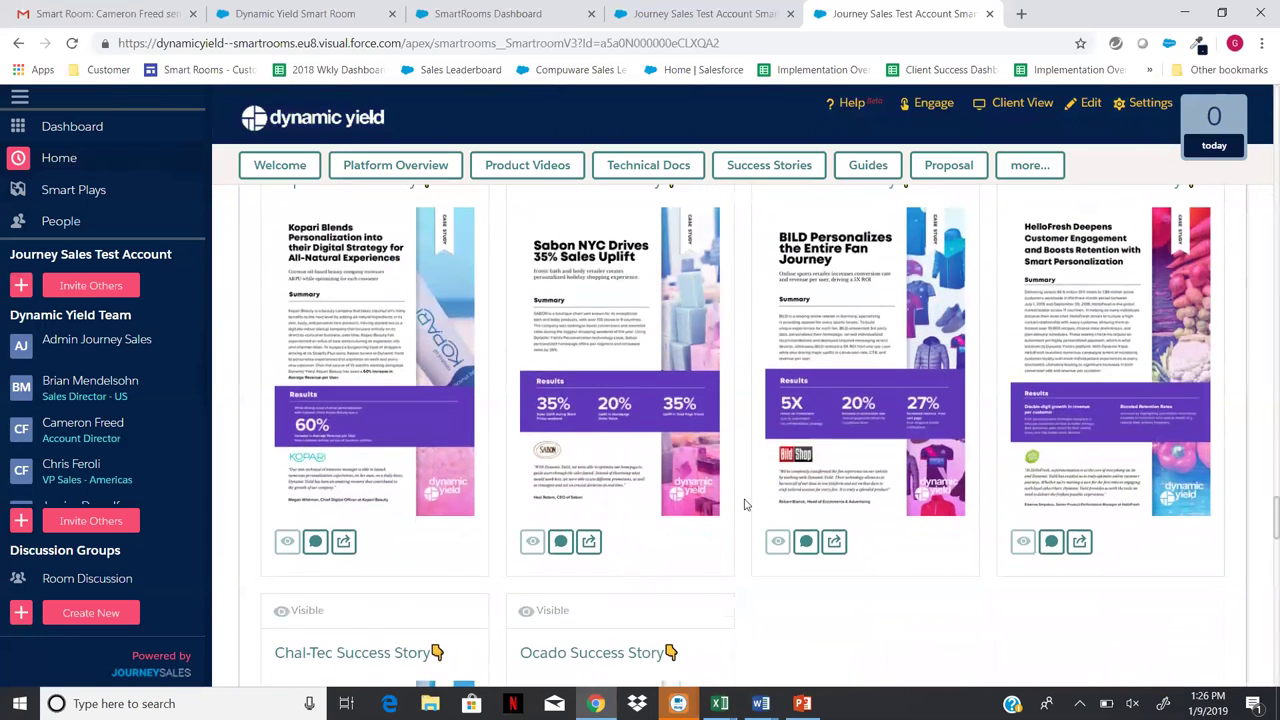
pyautogui.scroll(-2, 744, 505)
pyautogui.scroll(-2, 744, 505)
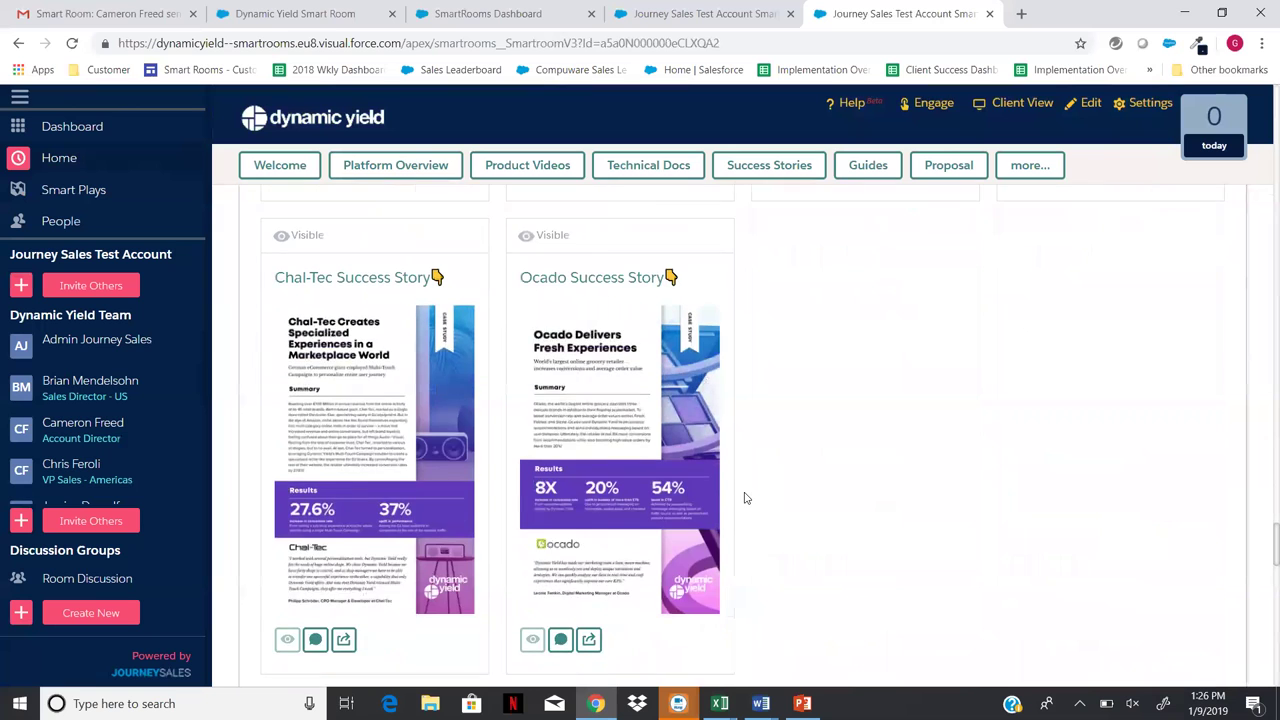
pyautogui.scroll(-2, 744, 500)
pyautogui.scroll(-3, 744, 497)
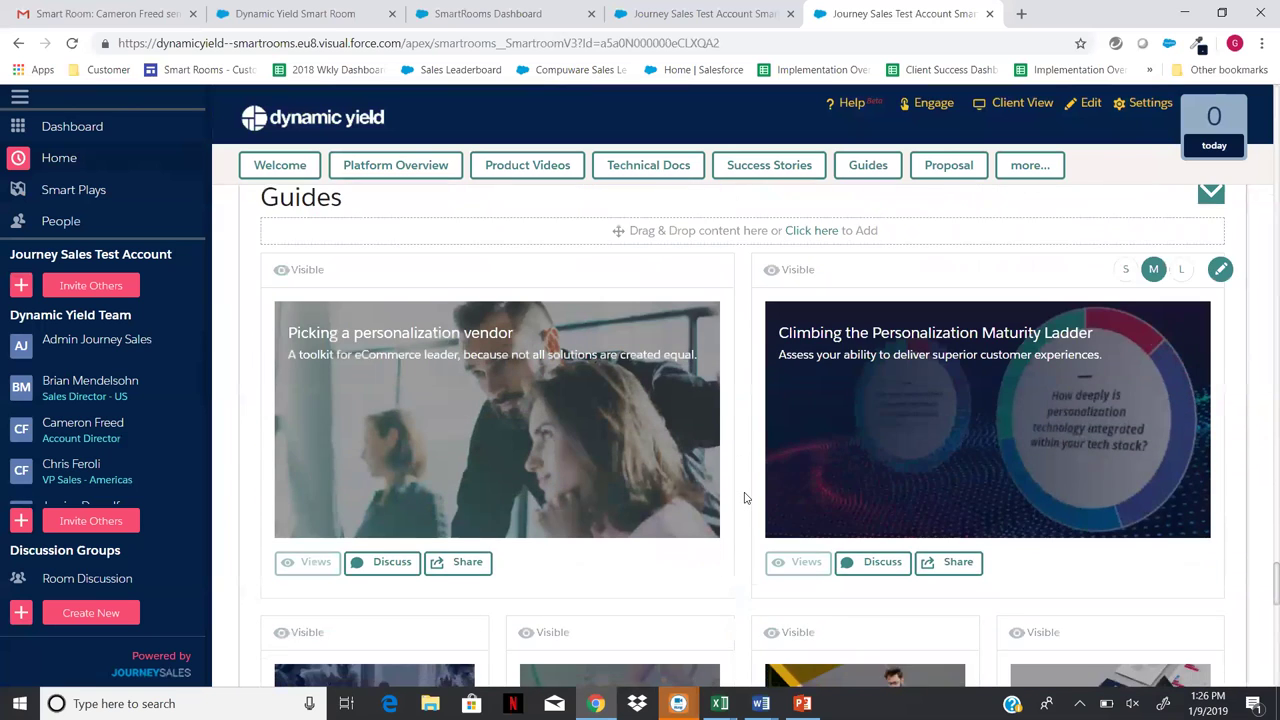
pyautogui.scroll(-2, 744, 497)
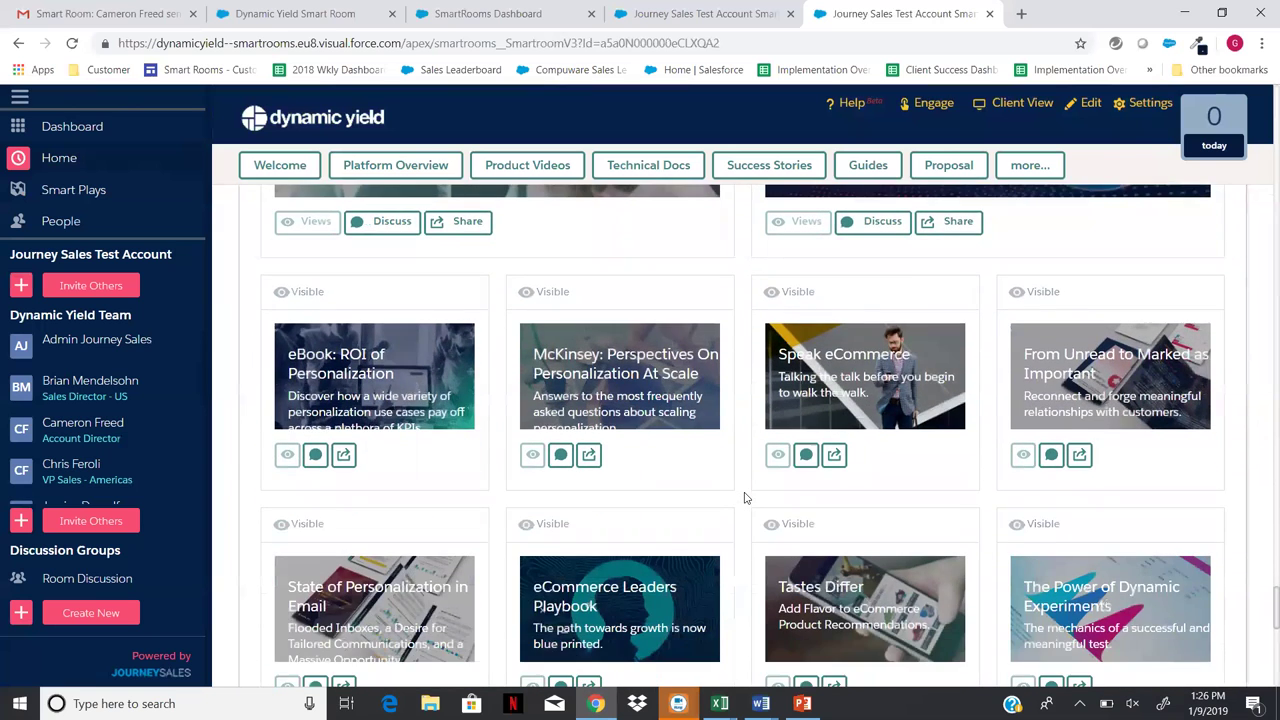
pyautogui.scroll(-1, 744, 495)
pyautogui.scroll(-1, 743, 494)
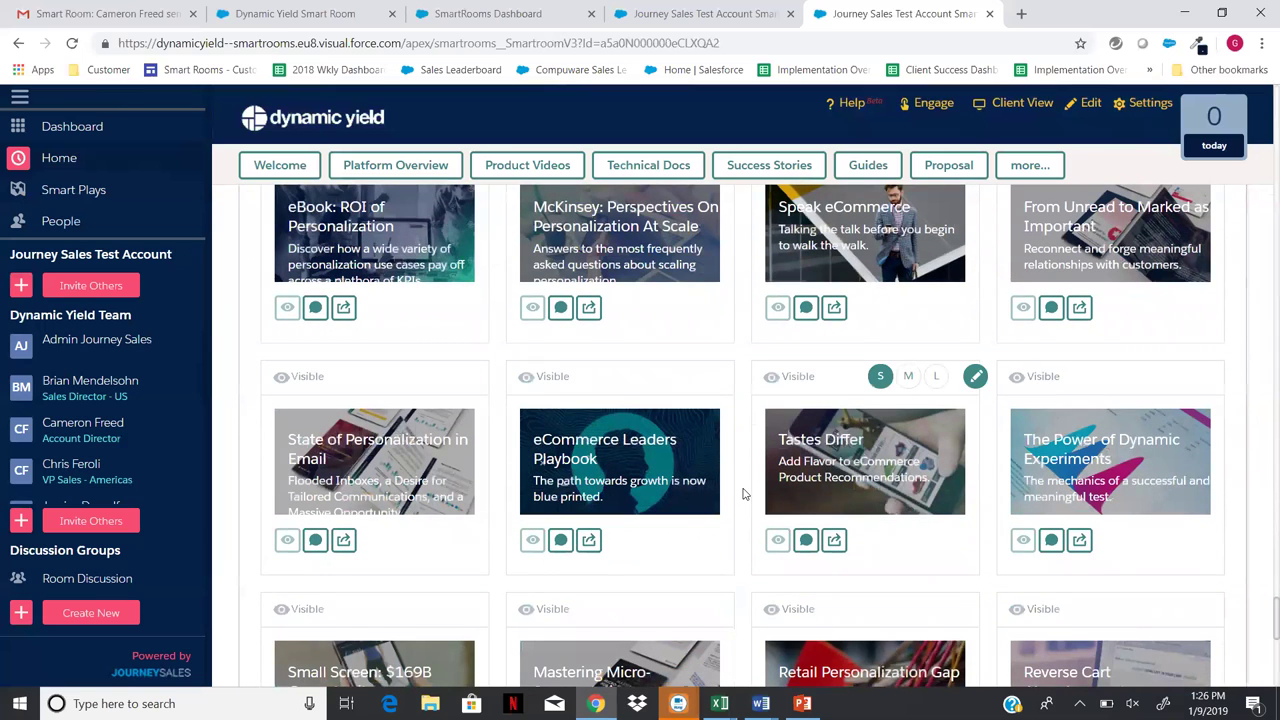
pyautogui.scroll(-3, 743, 494)
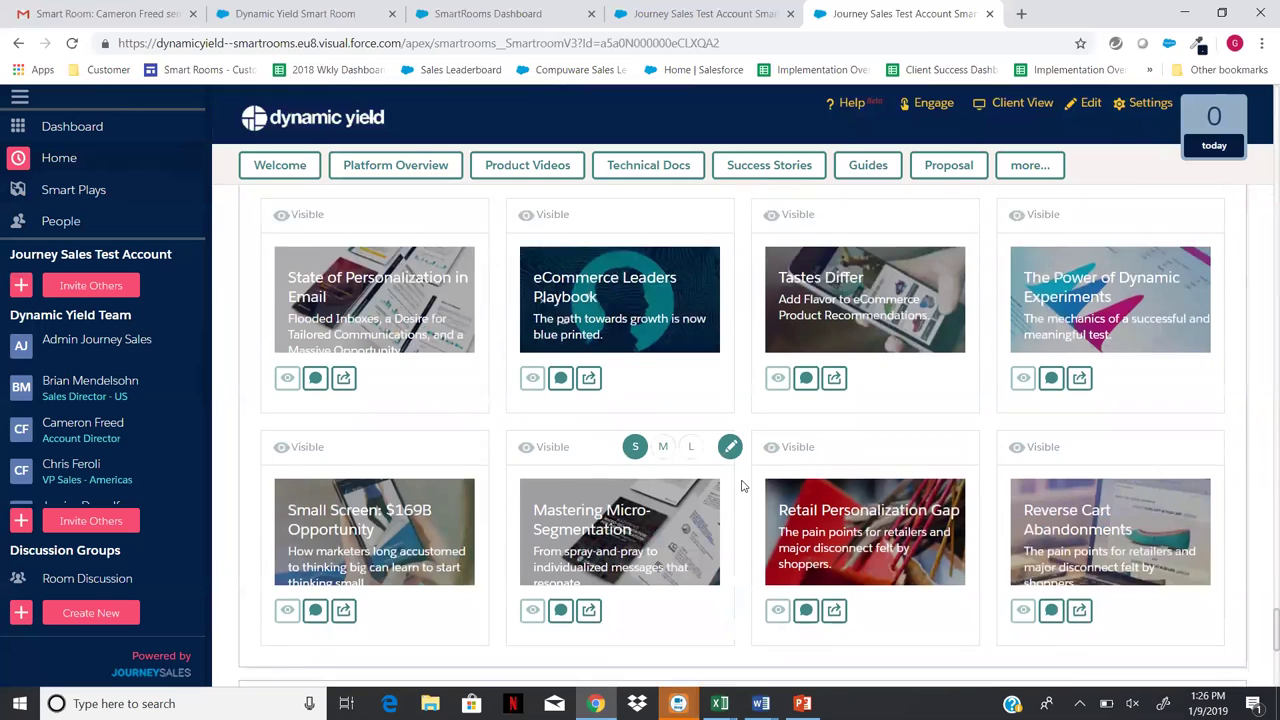
pyautogui.scroll(-4, 743, 486)
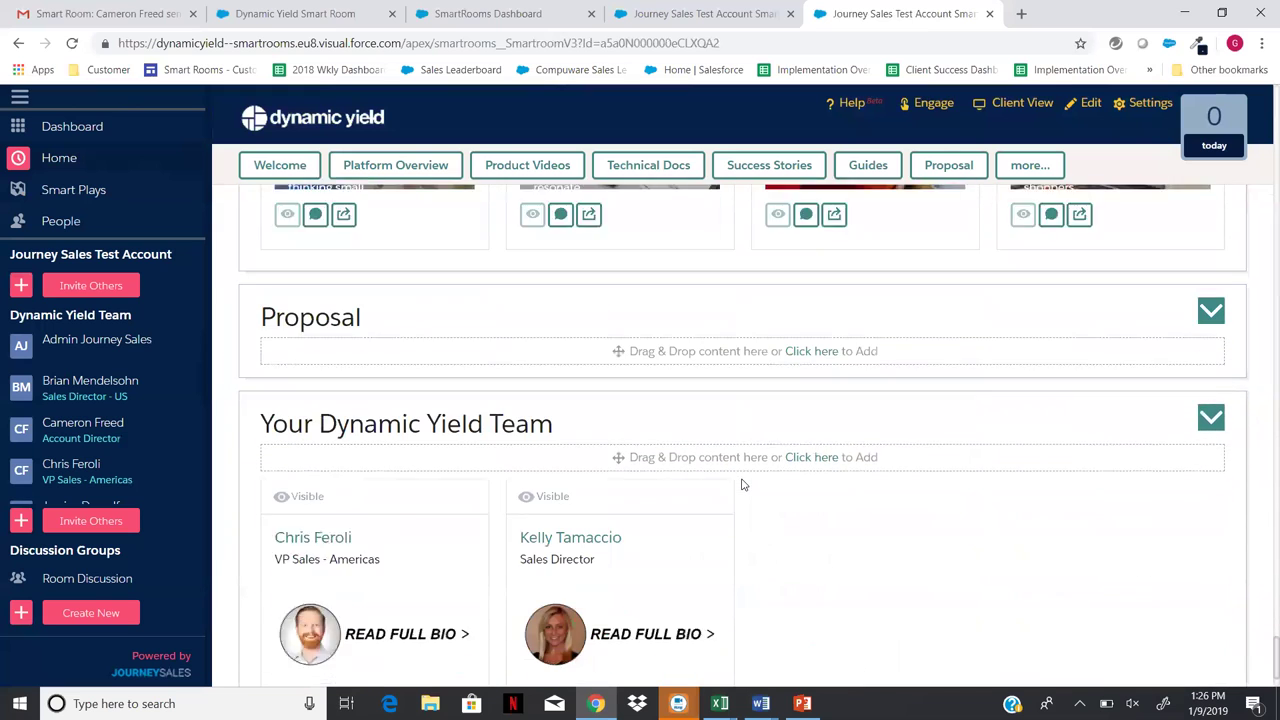
pyautogui.scroll(-1, 743, 486)
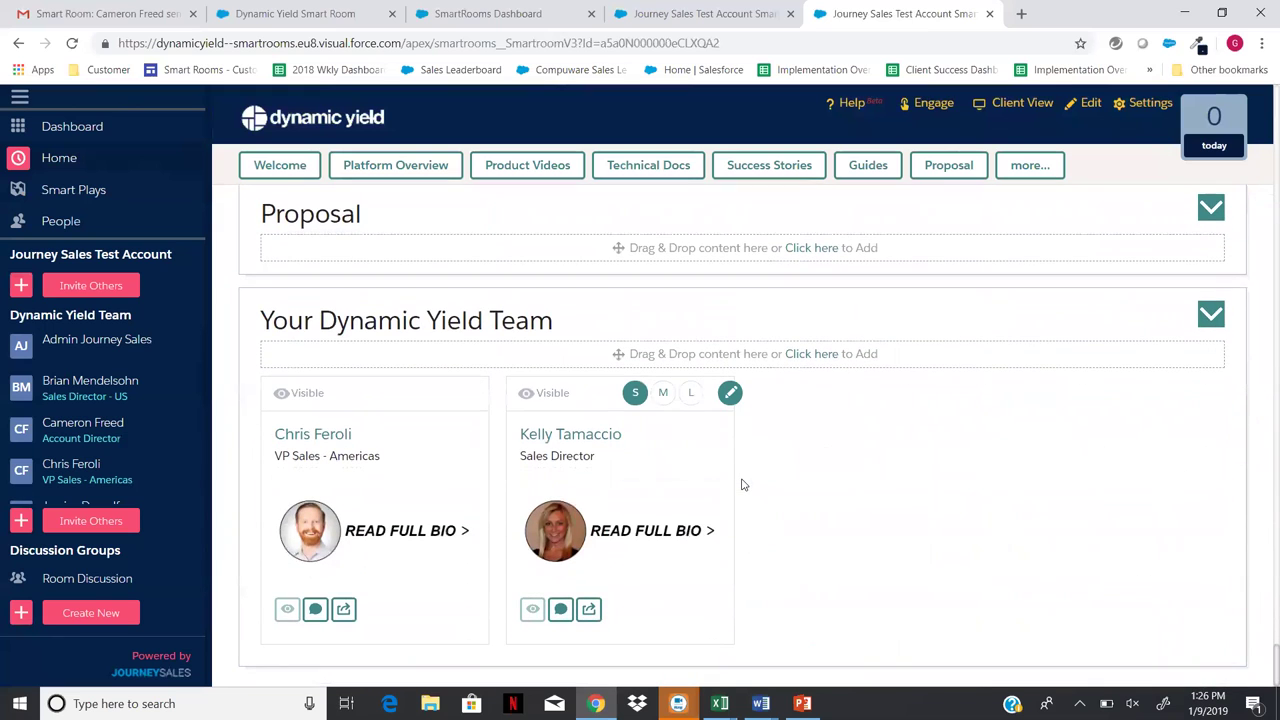
pyautogui.scroll(15, 743, 485)
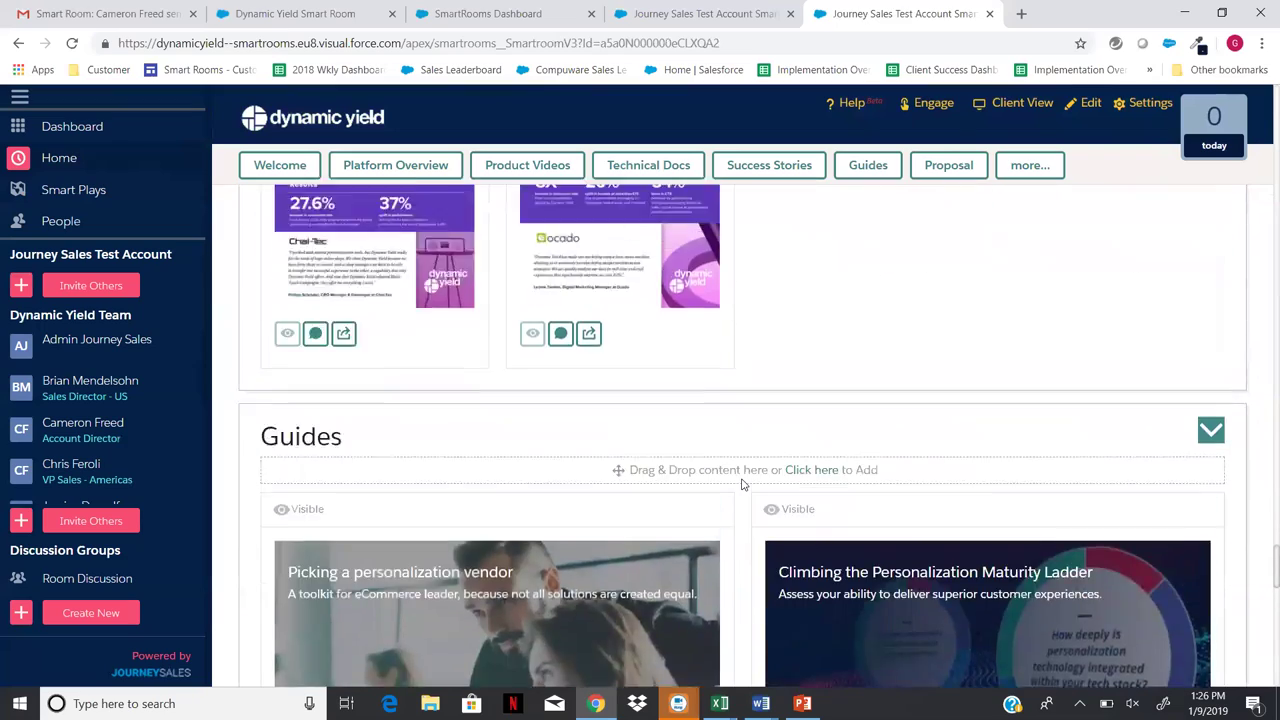
pyautogui.scroll(10, 743, 486)
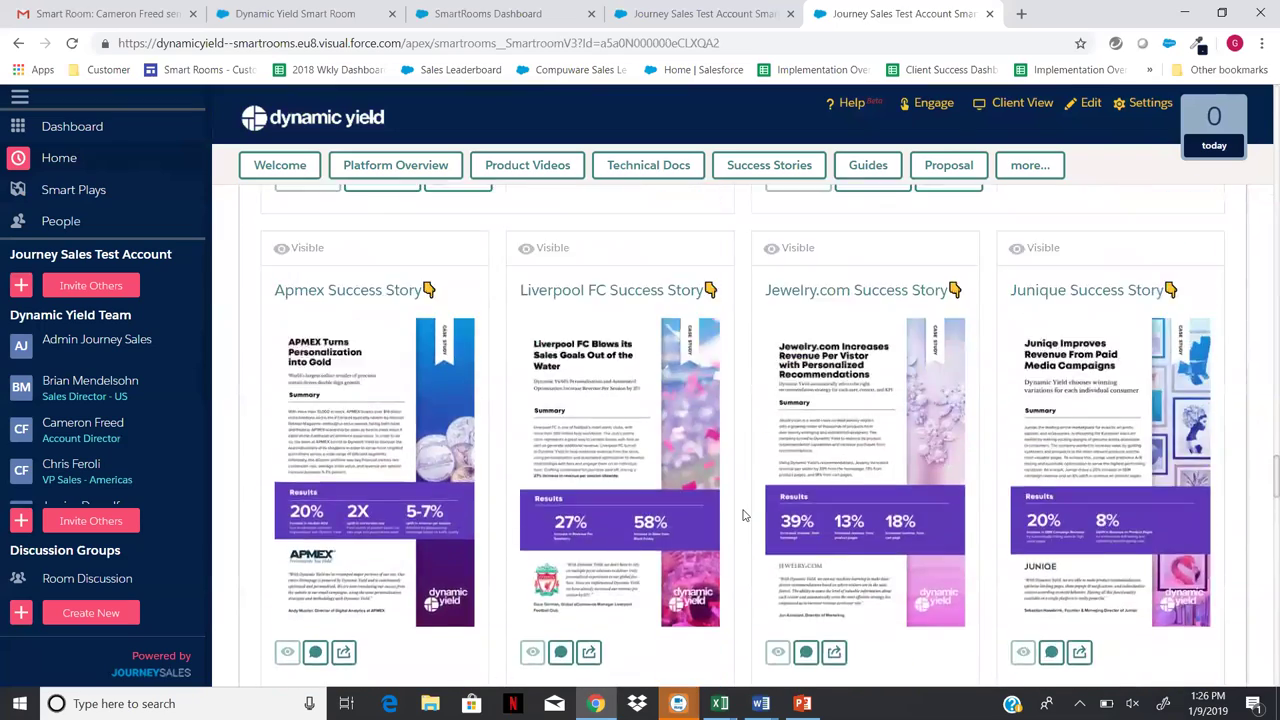
pyautogui.scroll(10, 743, 515)
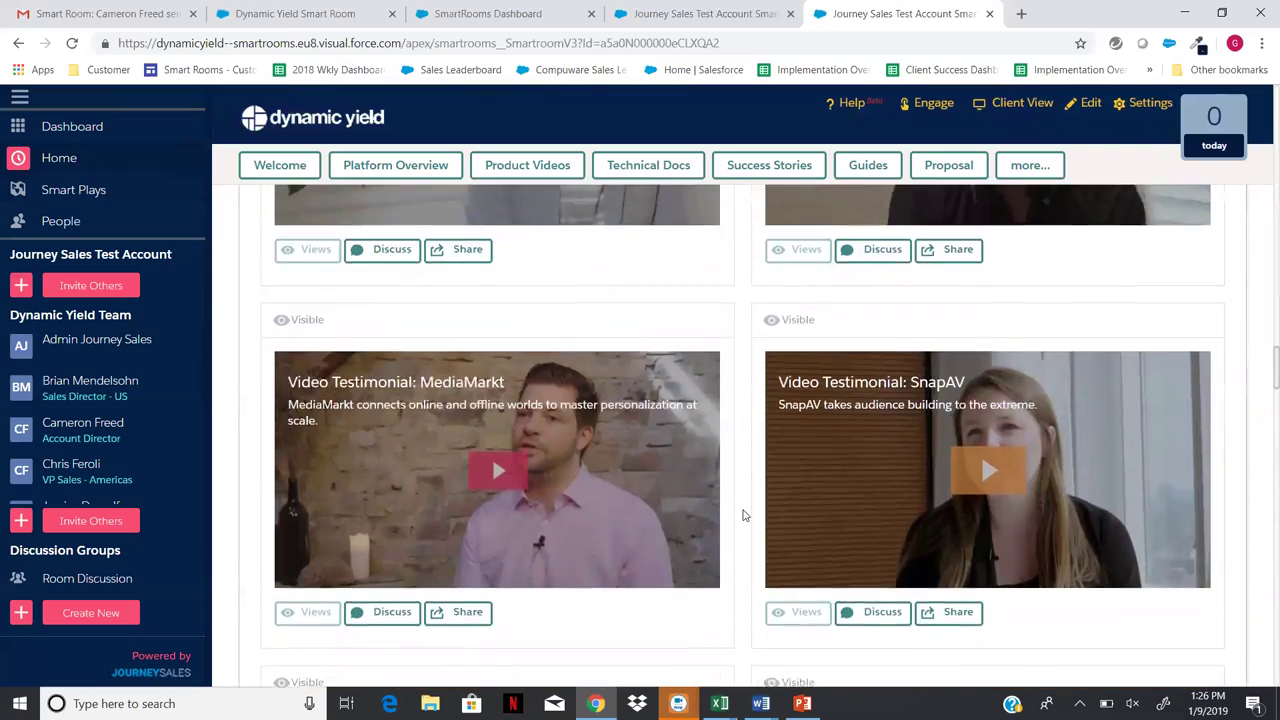
pyautogui.scroll(15, 743, 515)
pyautogui.scroll(12, 743, 515)
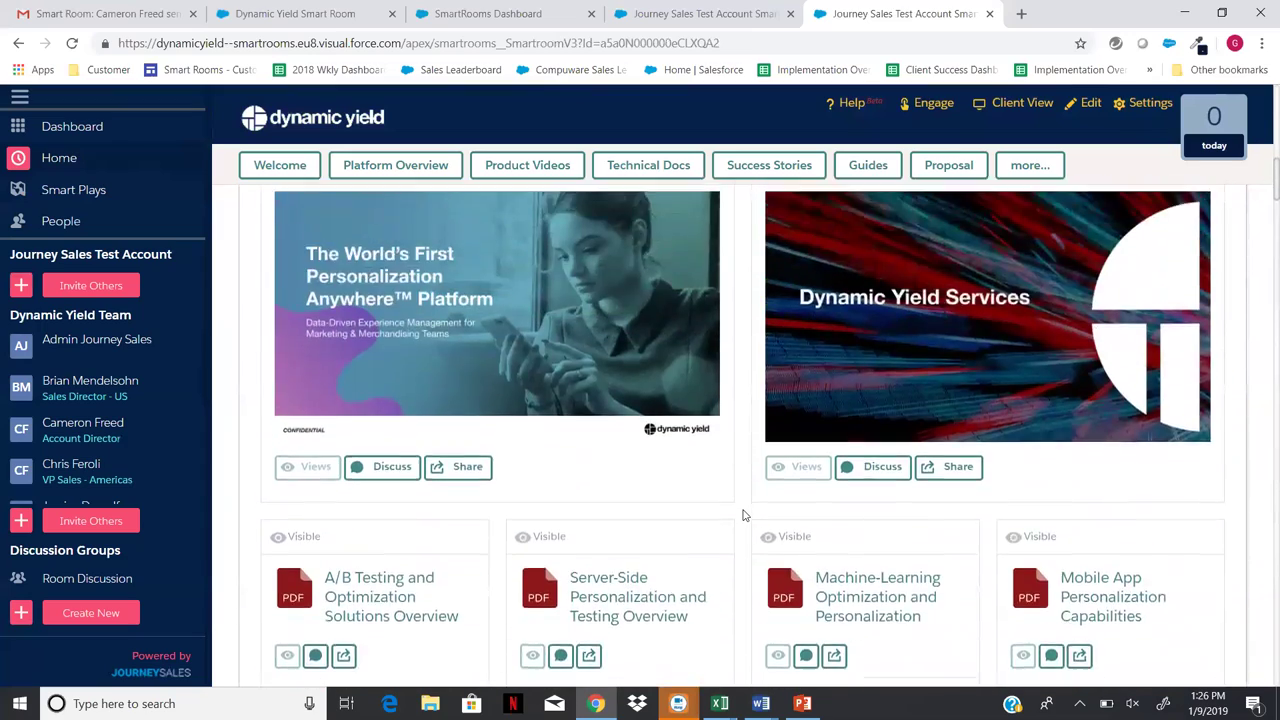
pyautogui.scroll(10, 743, 515)
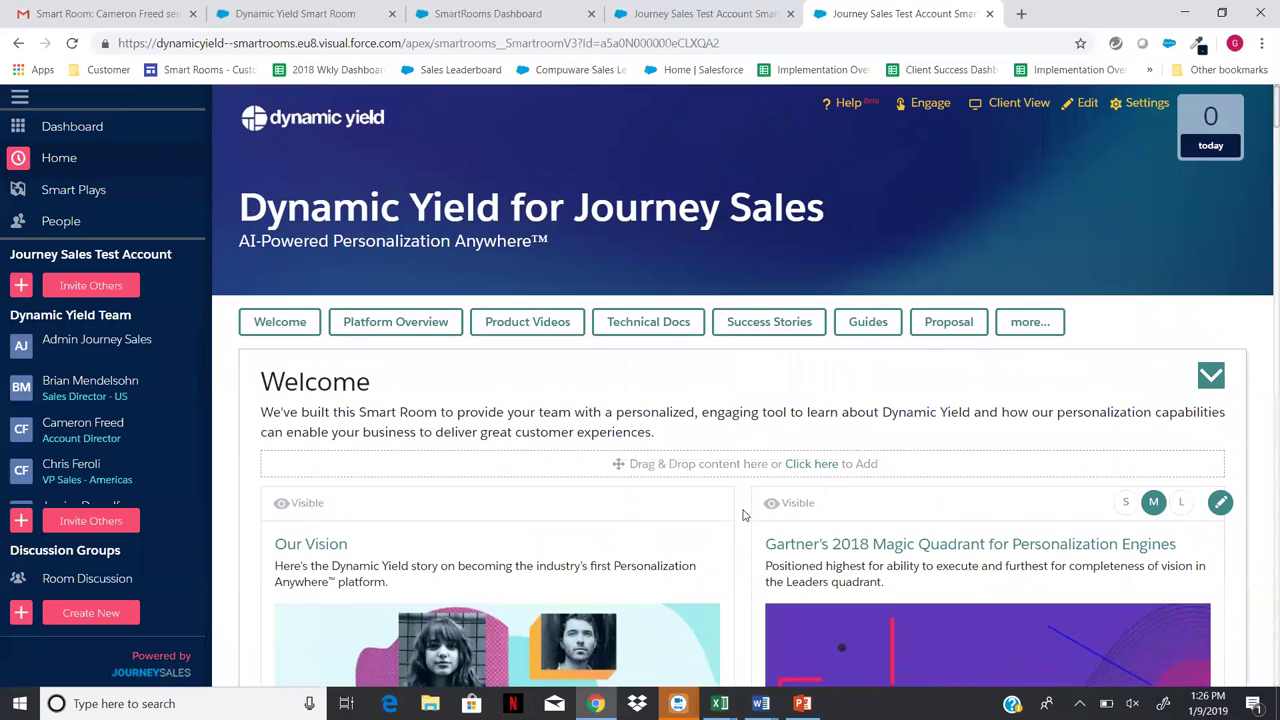
pyautogui.scroll(-2, 743, 510)
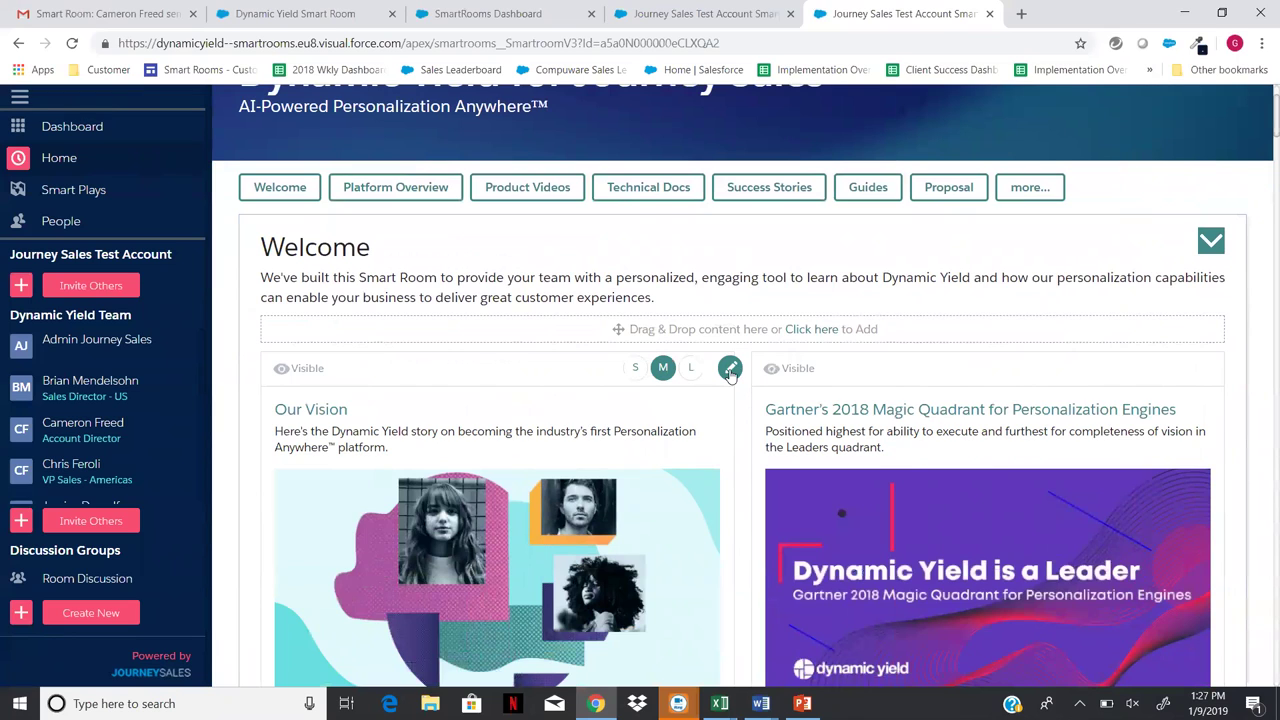
# - Edit the Our Vision card and advance to Select Audience, step 3 of 4
pyautogui.click(730, 370)
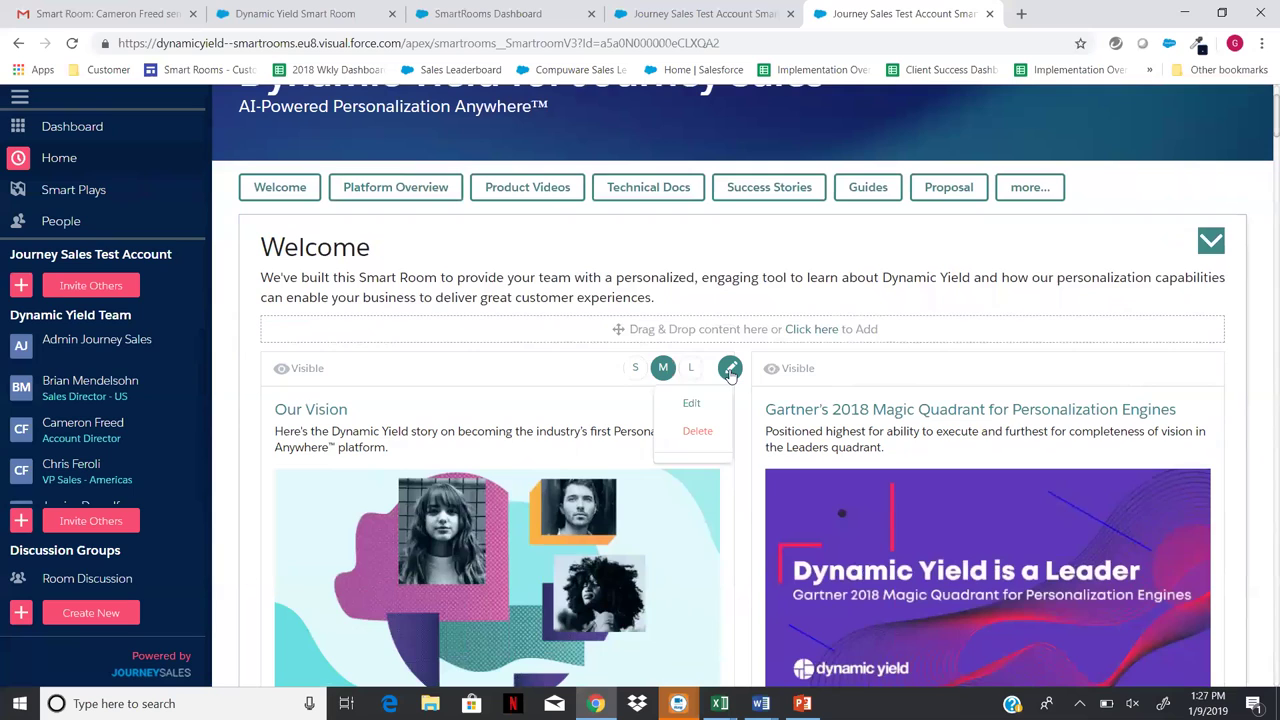
pyautogui.click(694, 403)
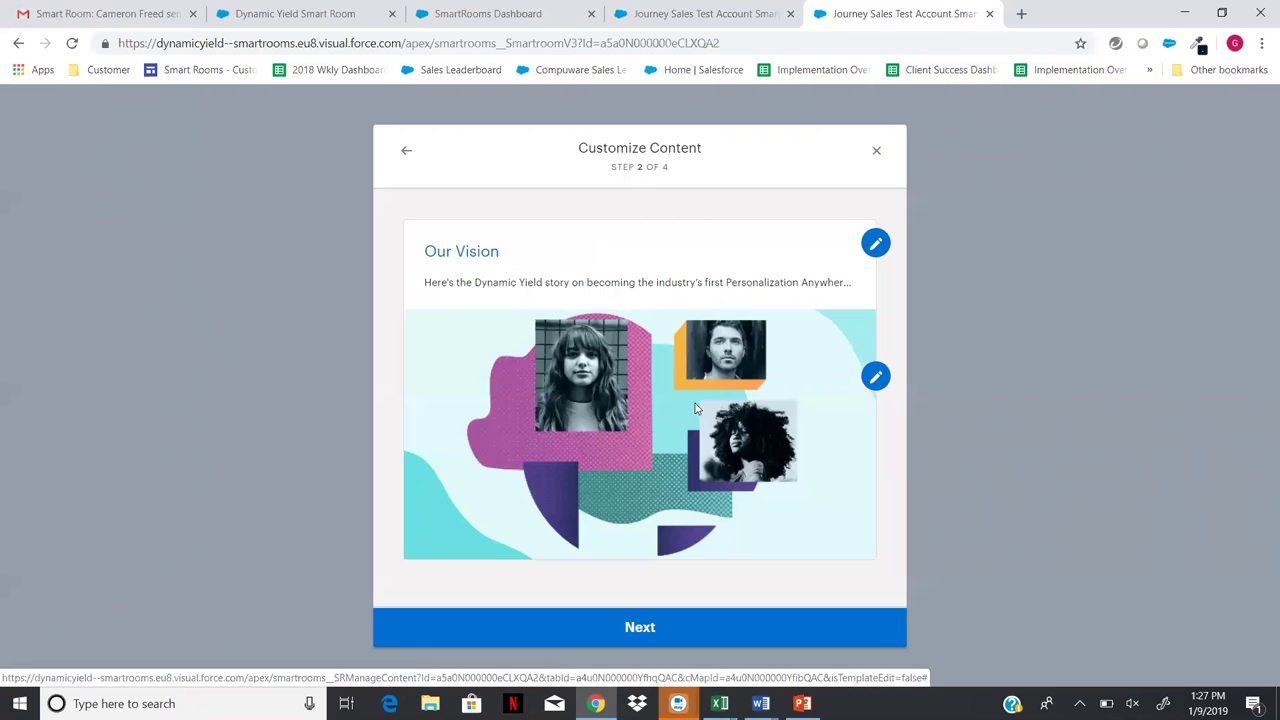
pyautogui.click(642, 630)
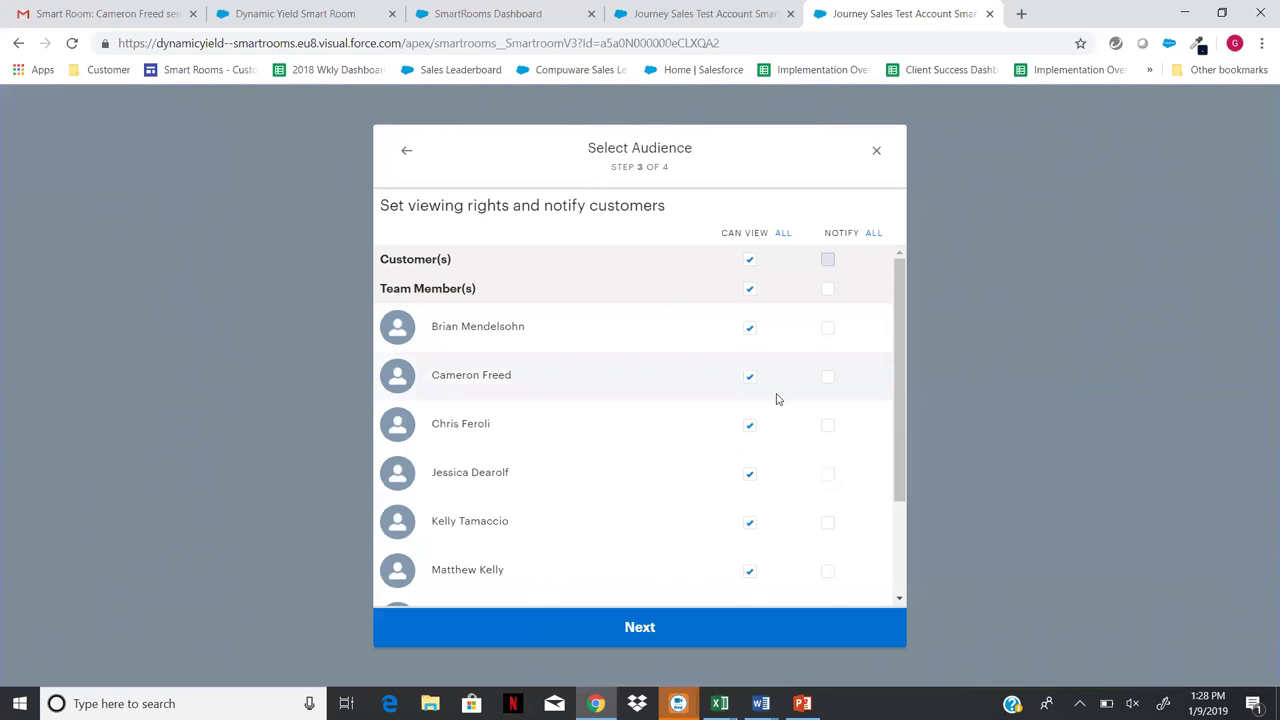
# - Close the Our Vision card editor unsaved and look over the Welcome page
pyautogui.click(875, 155)
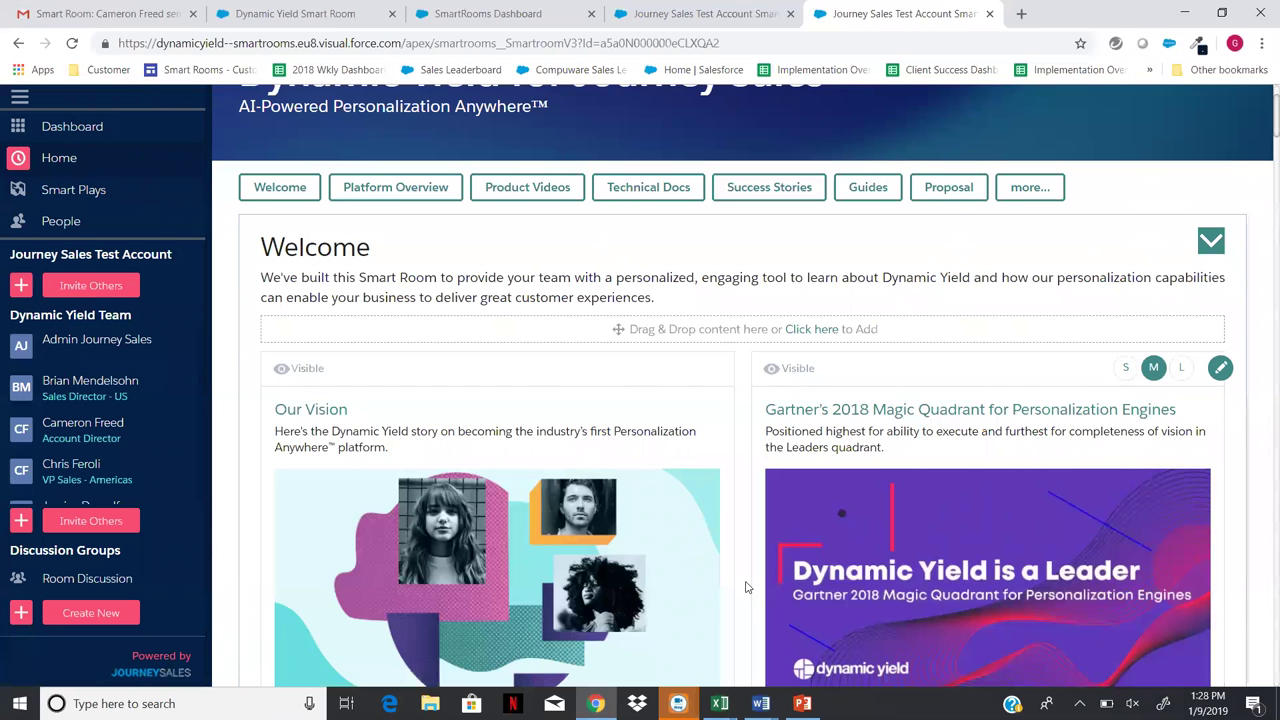
pyautogui.scroll(-5, 745, 587)
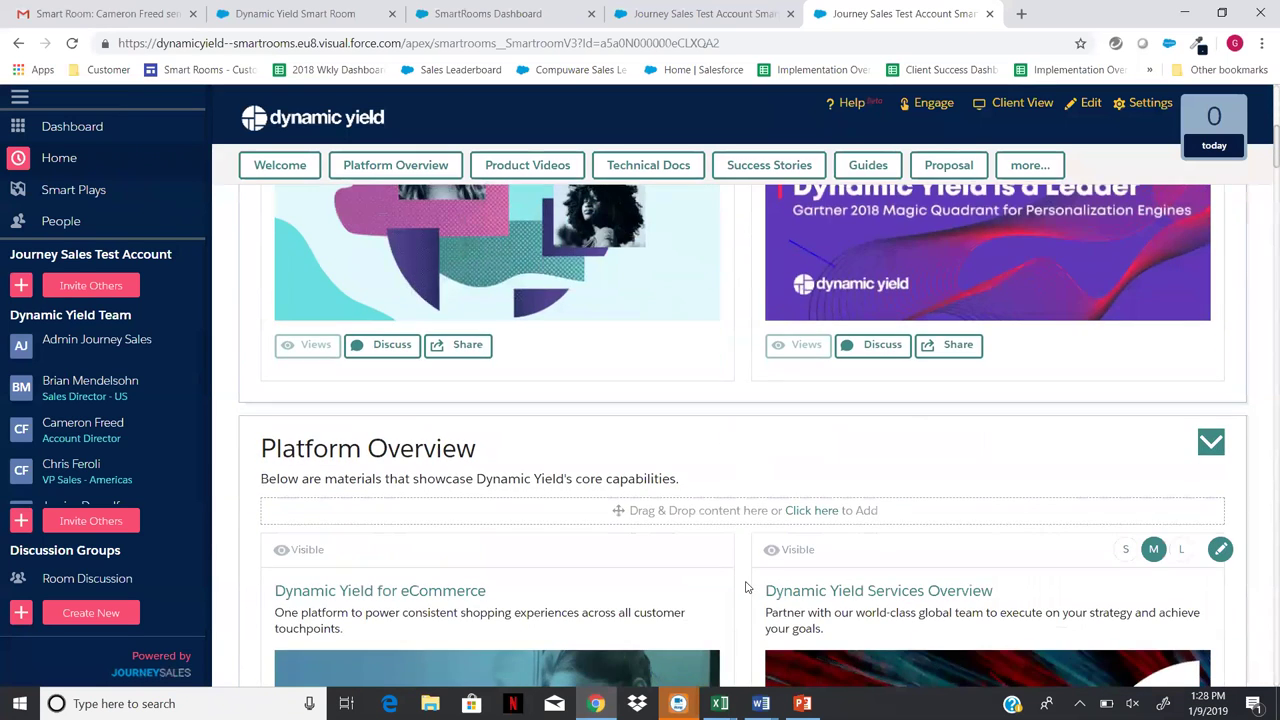
pyautogui.scroll(6, 745, 587)
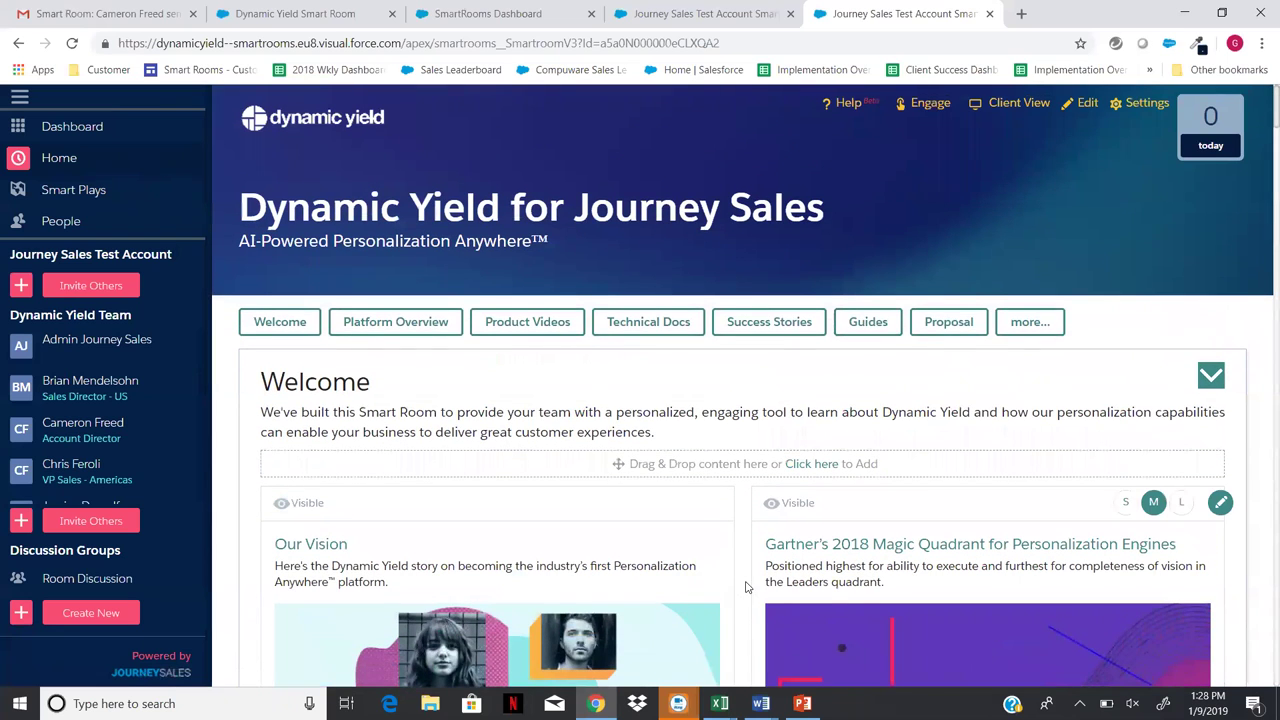
pyautogui.scroll(-1, 745, 587)
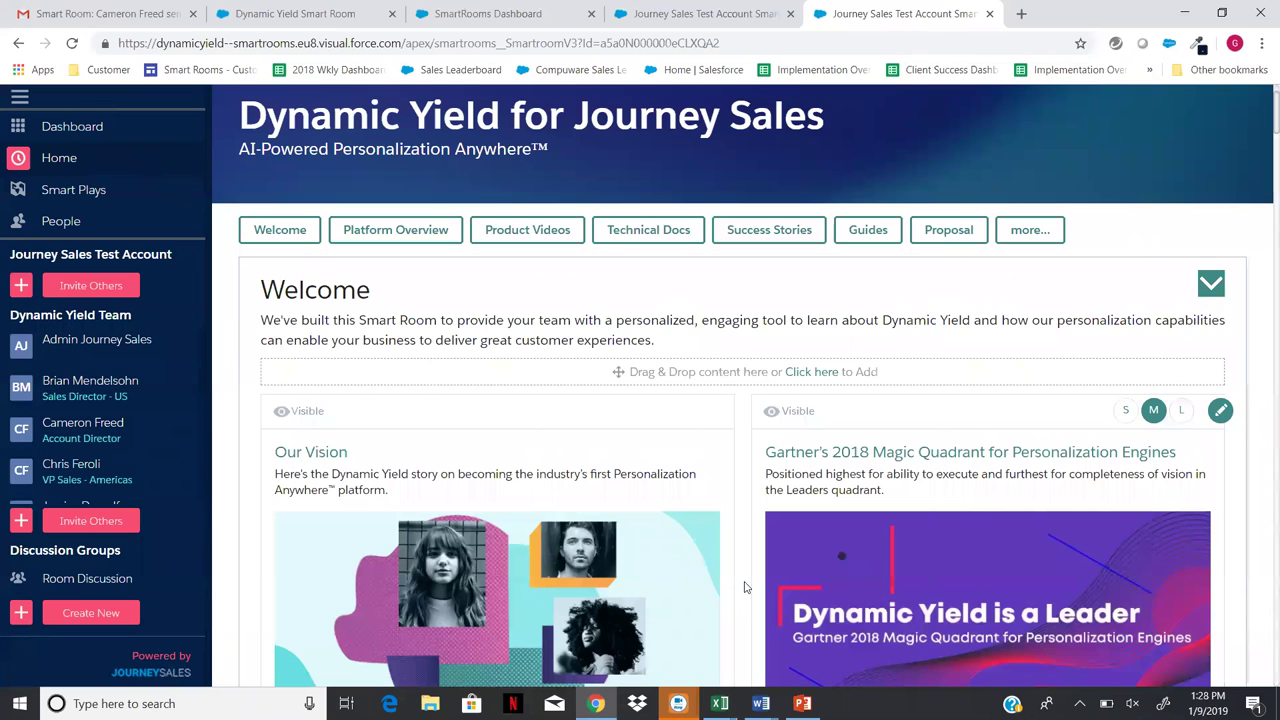
pyautogui.scroll(1, 745, 587)
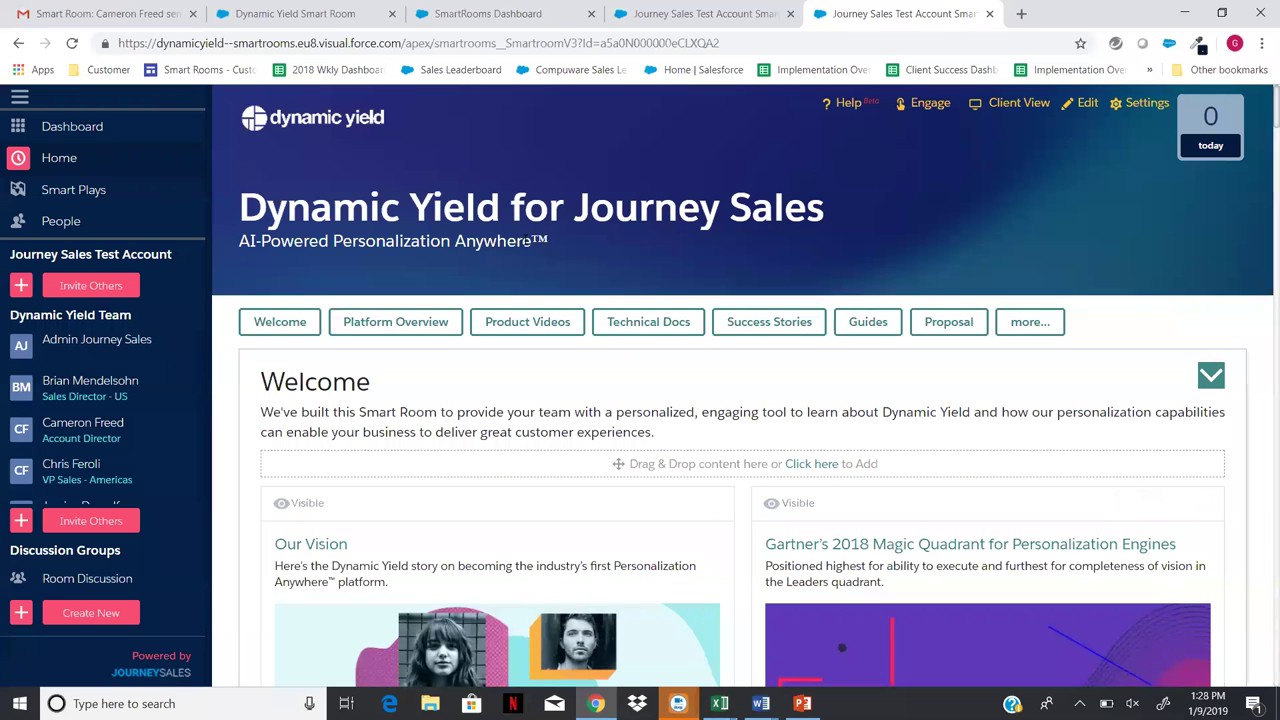
# - In the Dynamic Yield Smart Room, open the Introduce and Train Your Customers slide
pyautogui.click(308, 16)
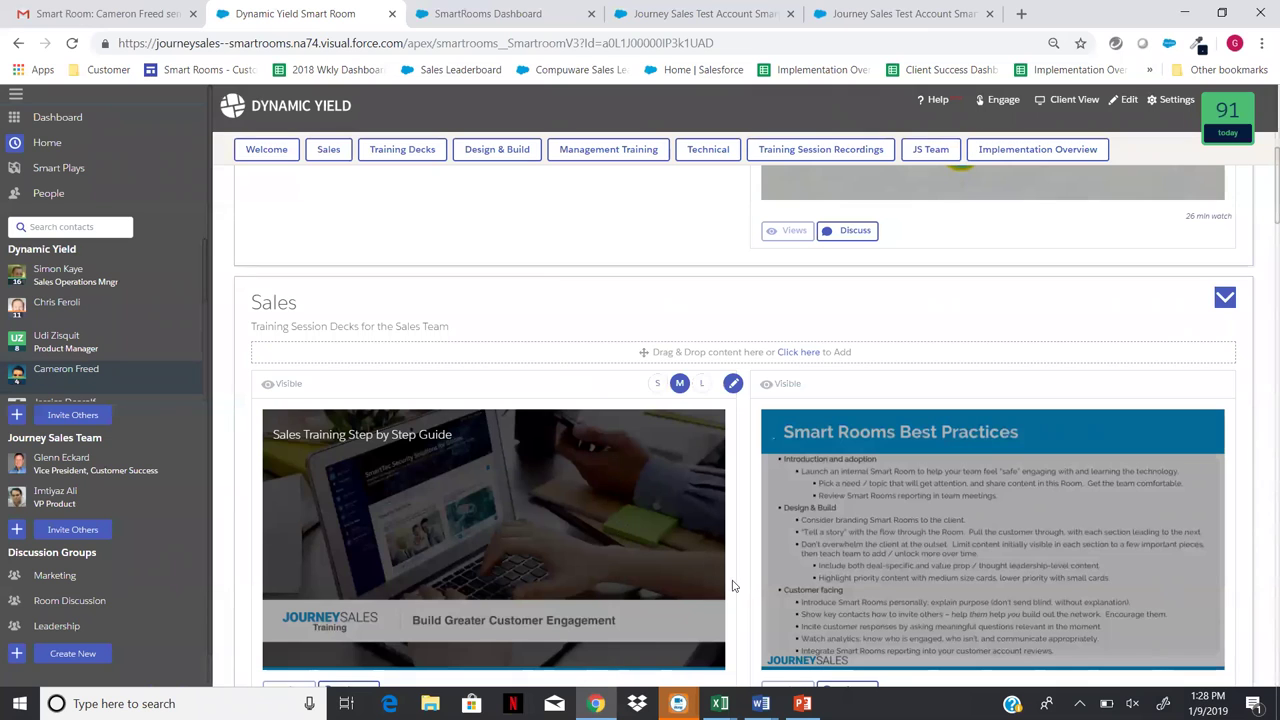
pyautogui.scroll(-3, 733, 562)
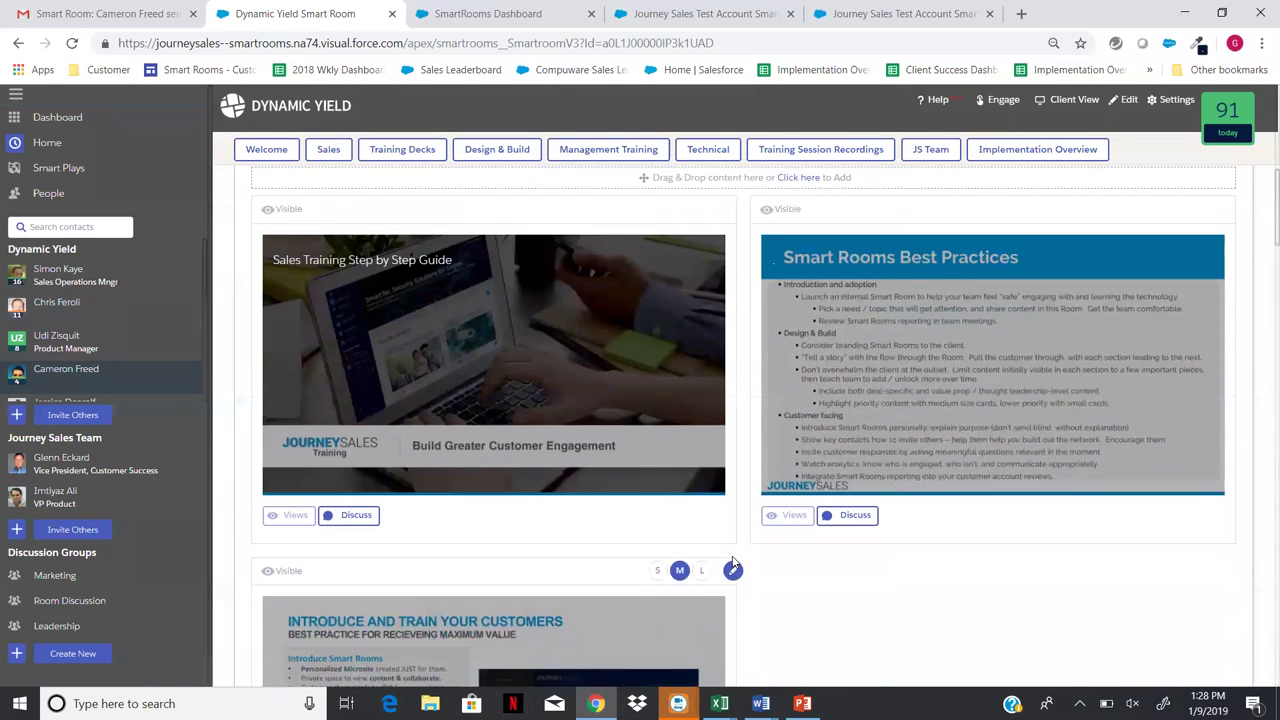
pyautogui.scroll(-1, 732, 560)
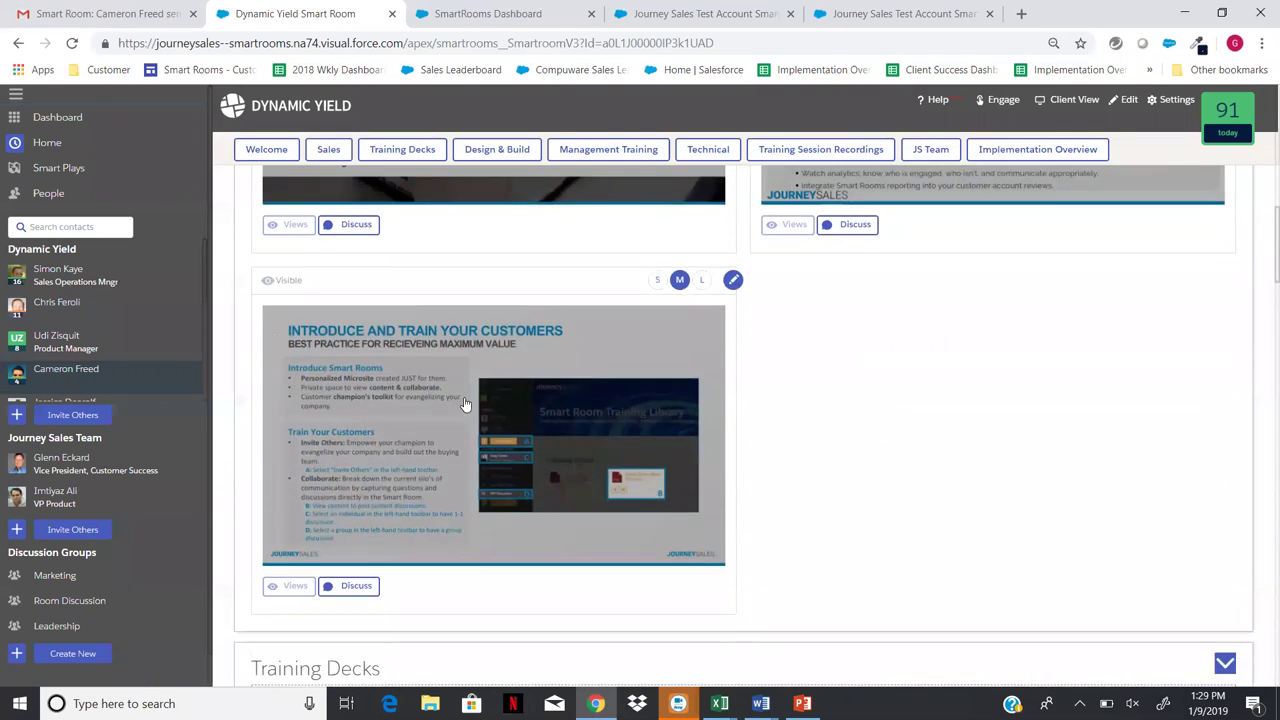
pyautogui.click(463, 403)
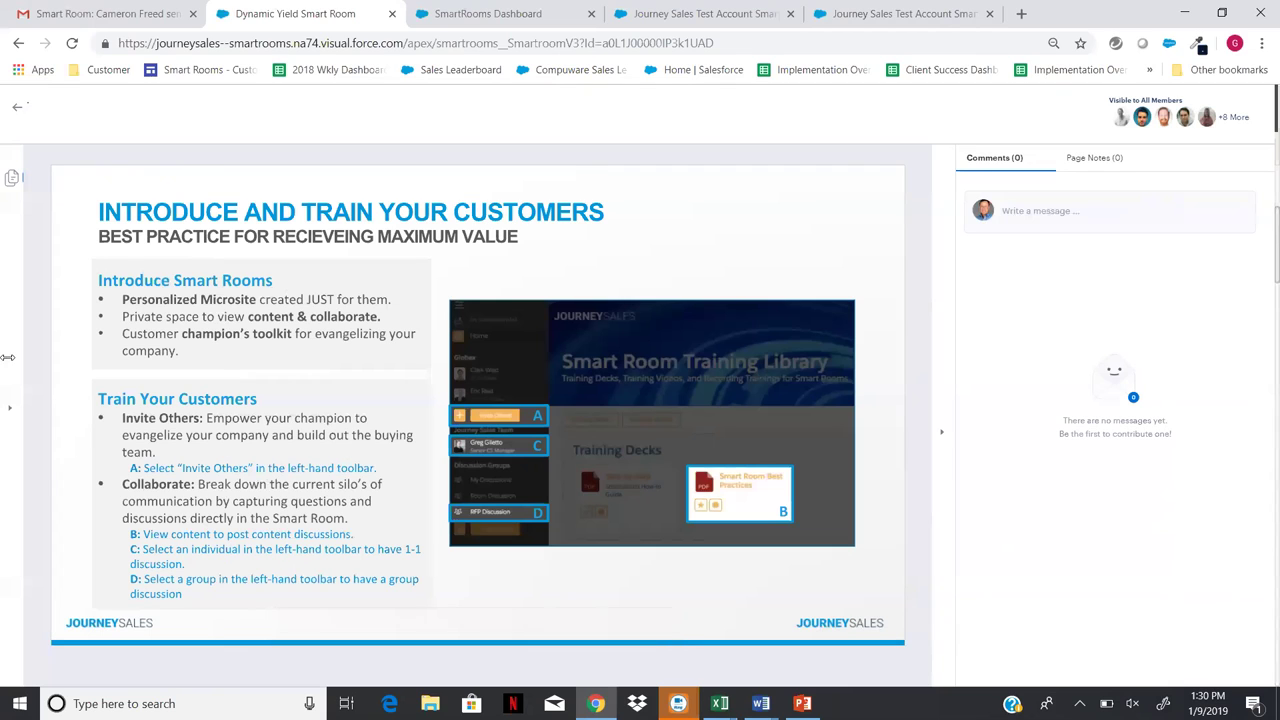
# - Close the Introduce and Train slide viewer and return to the Training room's deck cards
pyautogui.click(15, 113)
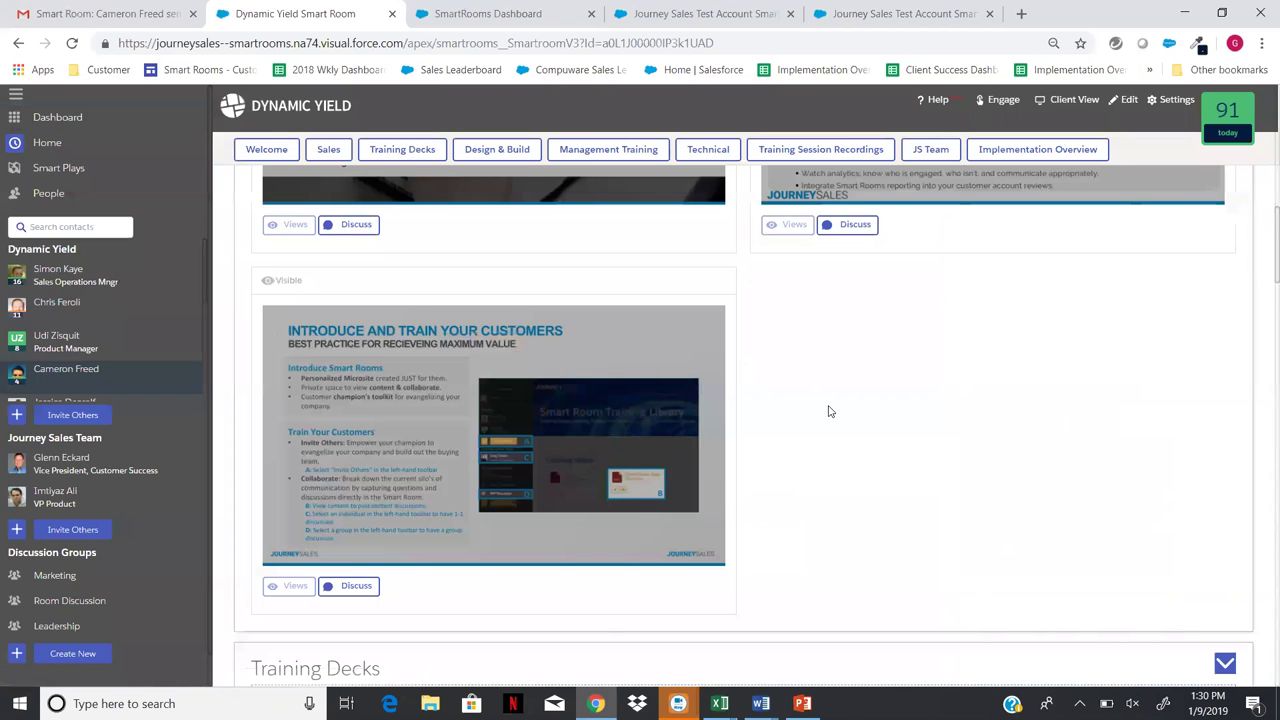
pyautogui.scroll(4, 828, 411)
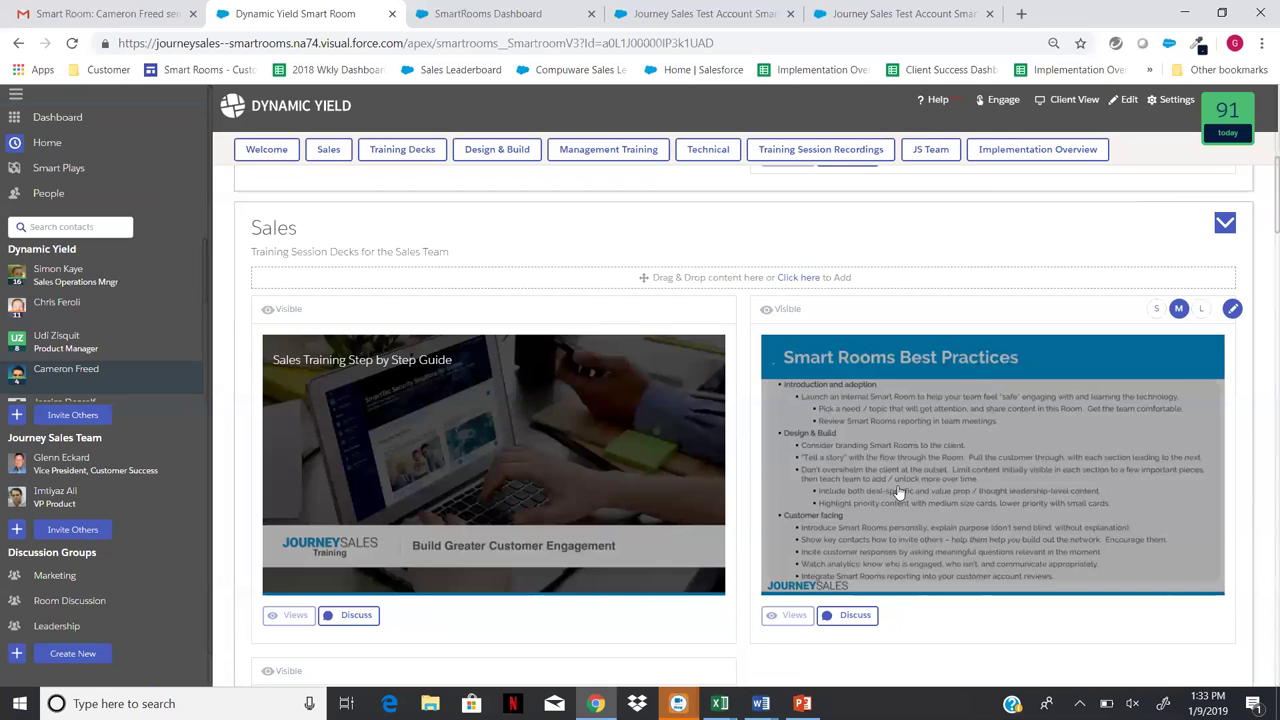
# - Open the Smart Rooms Best Practices slide full-page in the viewer
pyautogui.click(898, 492)
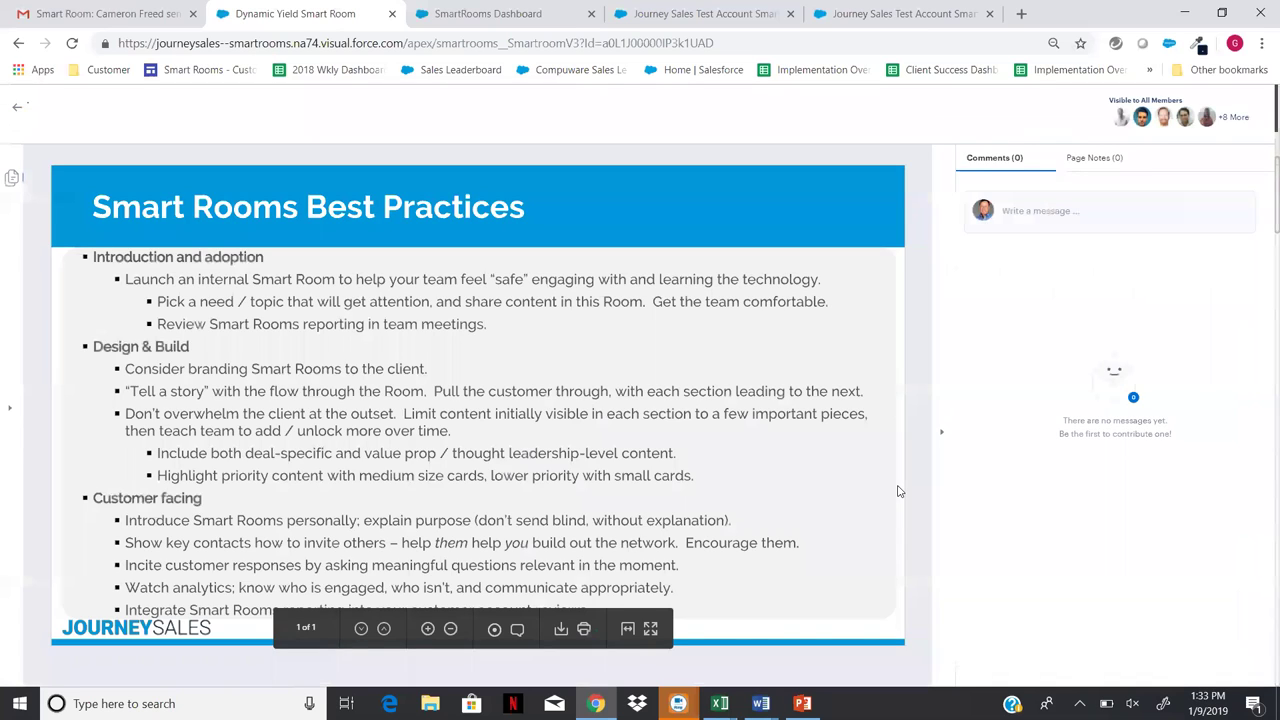
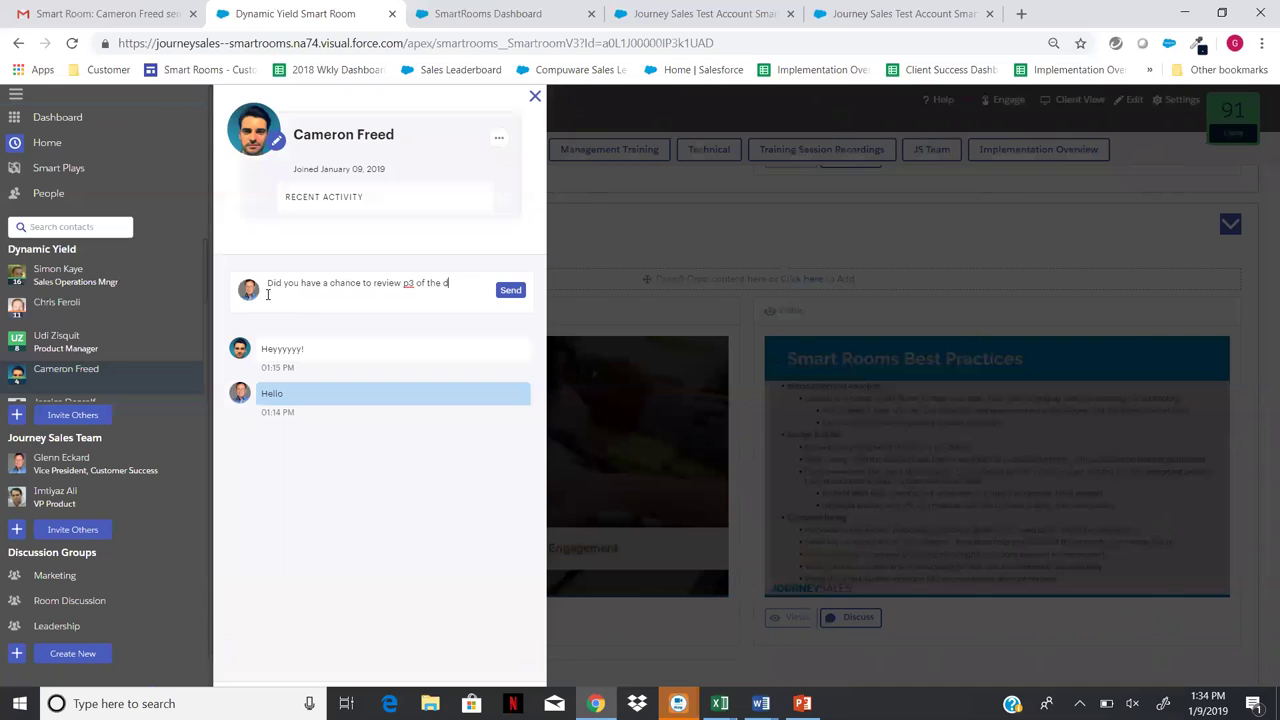
# - Finish drafting the question asking whether they reviewed p3 of the document we discussed
pyautogui.write('ument we discussed?')
# - Send the p3 review question and close the contact's chat panel
pyautogui.click(504, 291)
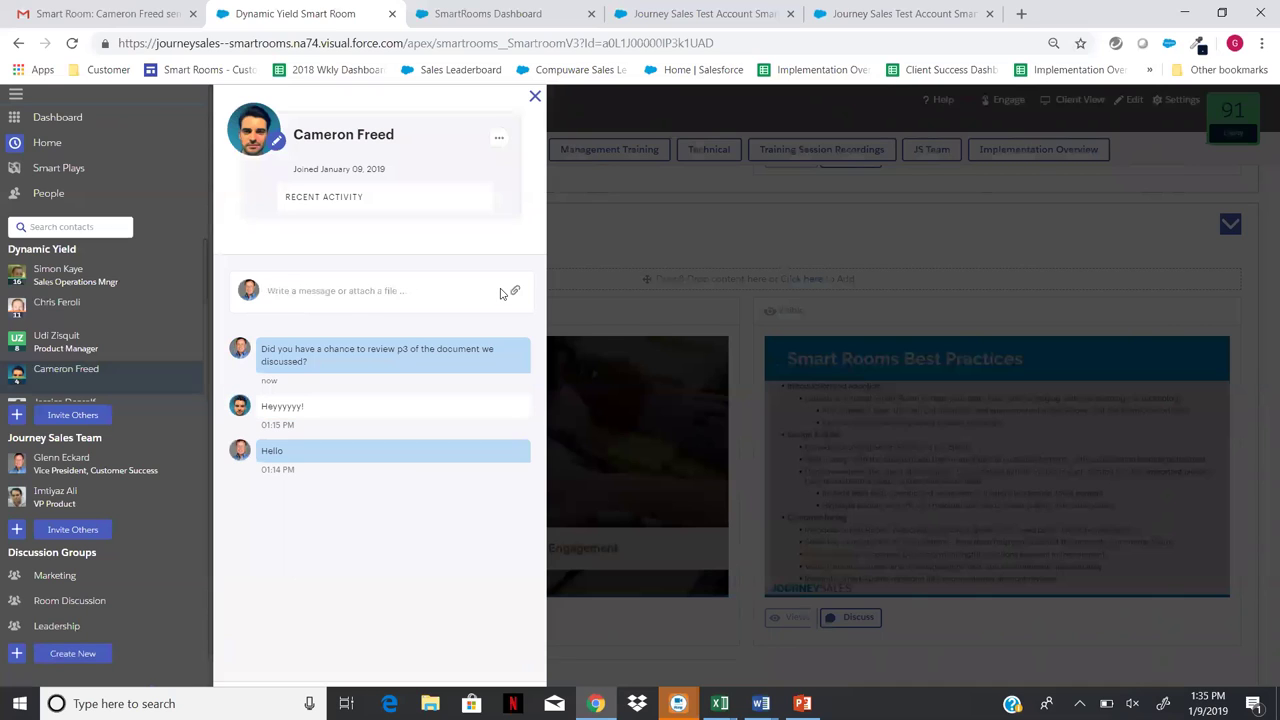
pyautogui.click(535, 96)
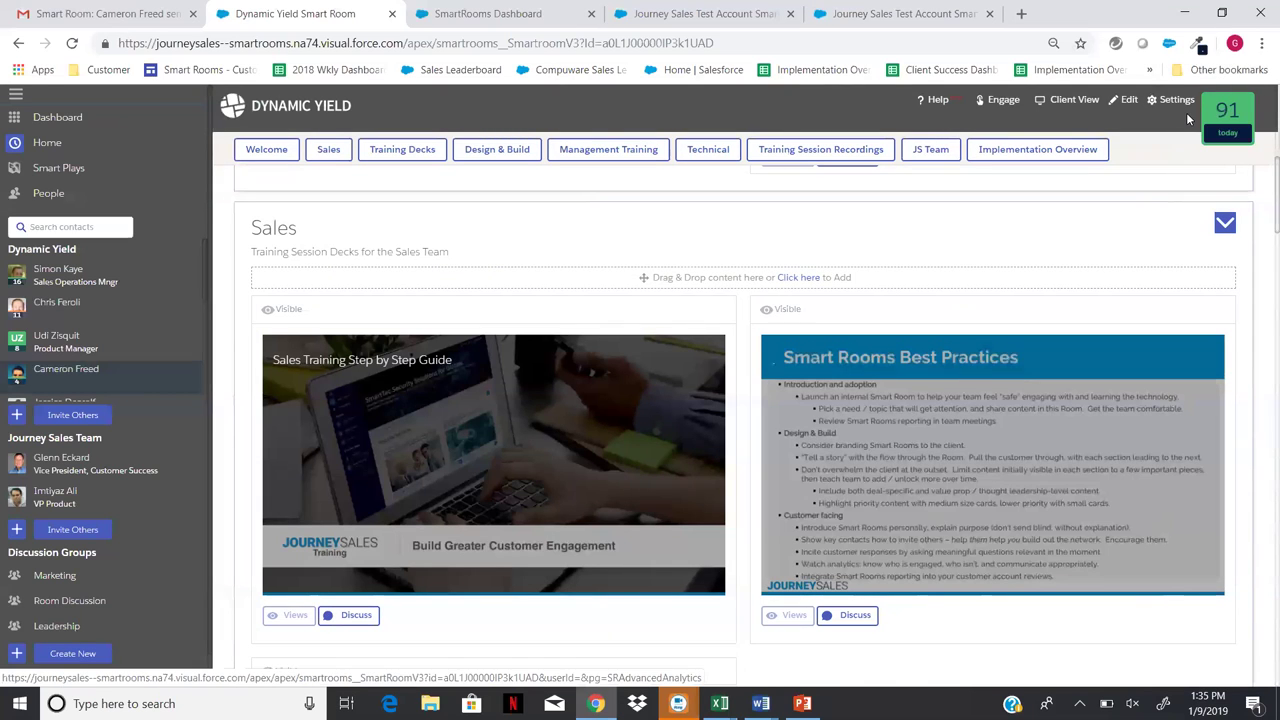
# - Open the room's Analytics page from the '91 today' engagement badge
pyautogui.scroll(6, 1200, 114)
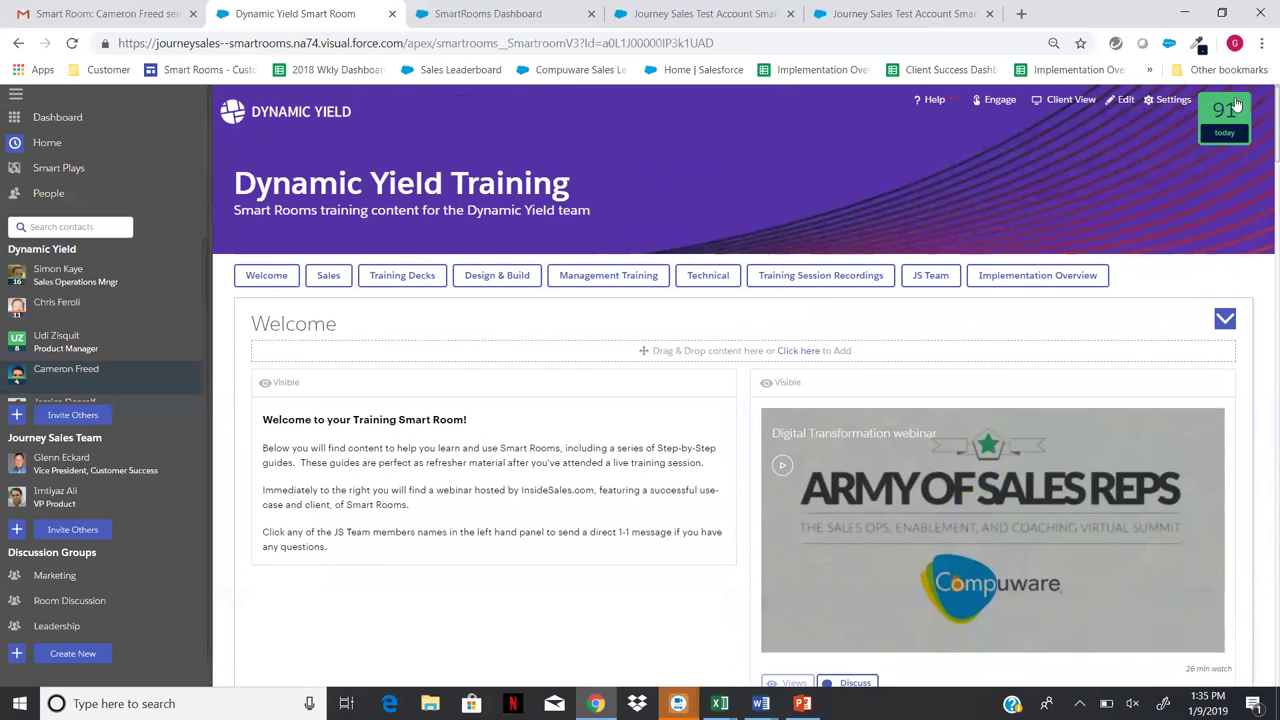
pyautogui.click(1220, 113)
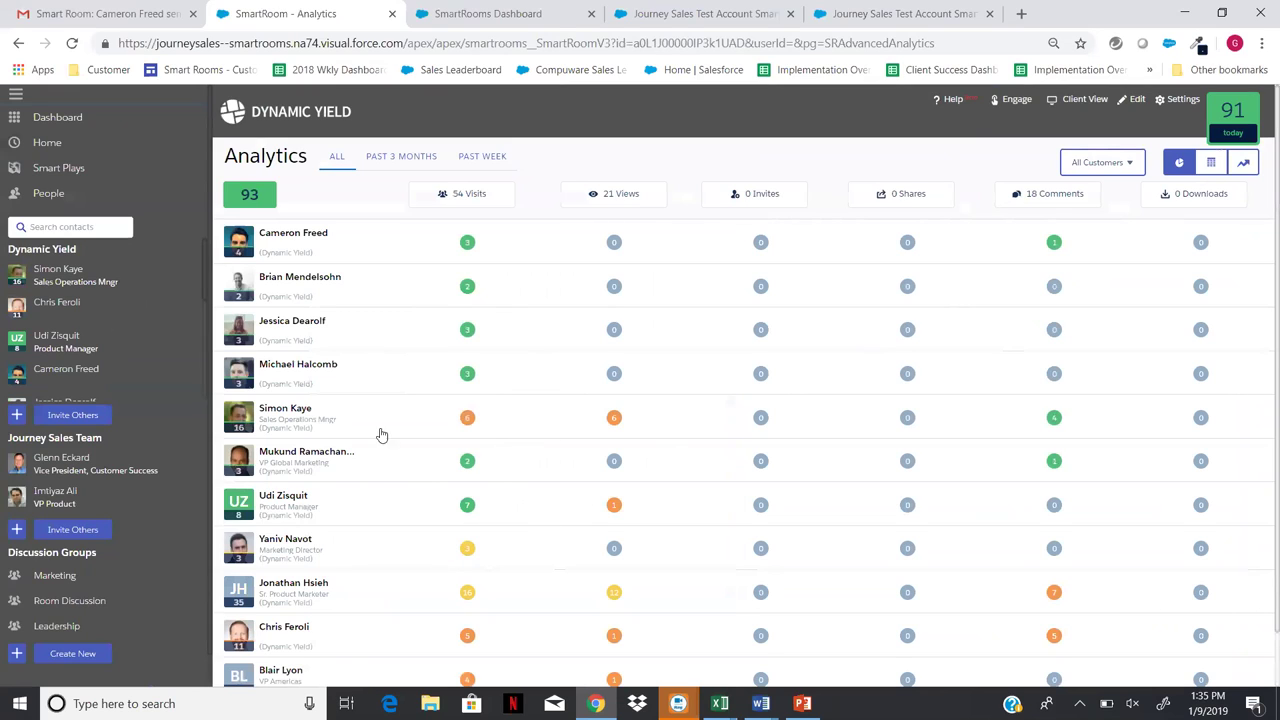
# - Review one contact's documents and comment timeline, collapse it, and return to Home
pyautogui.click(290, 410)
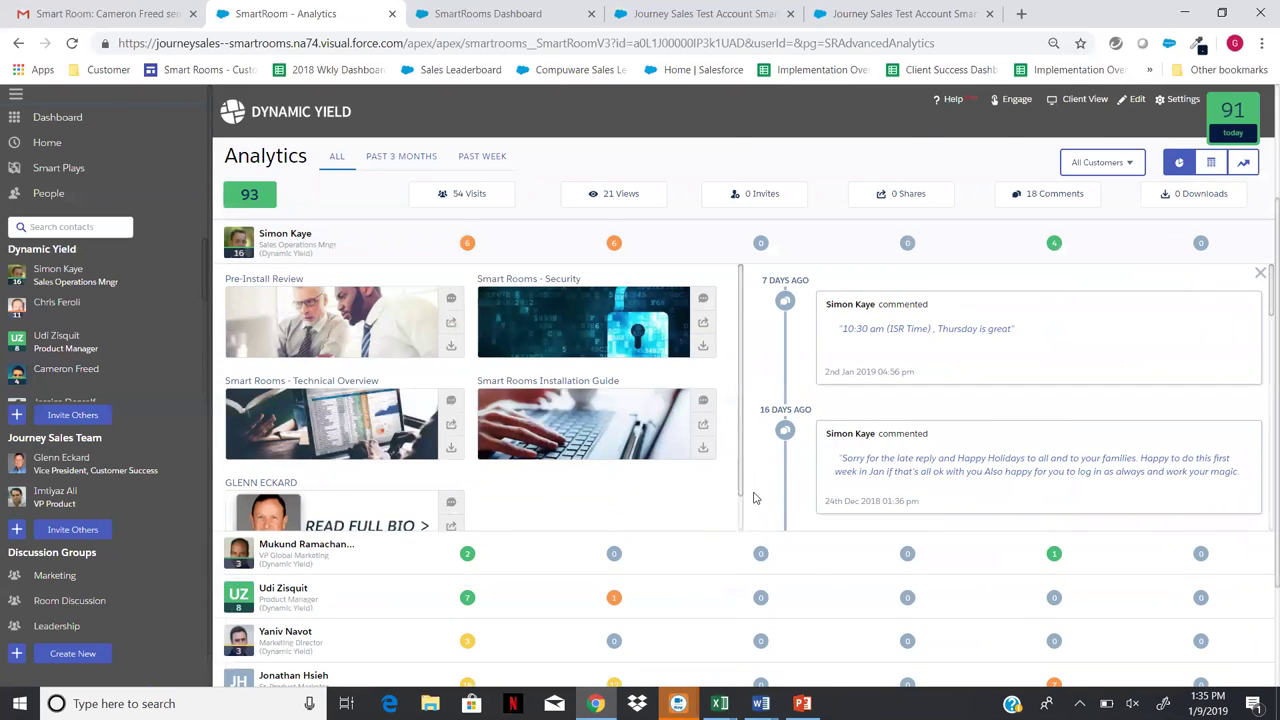
pyautogui.scroll(-15, 755, 498)
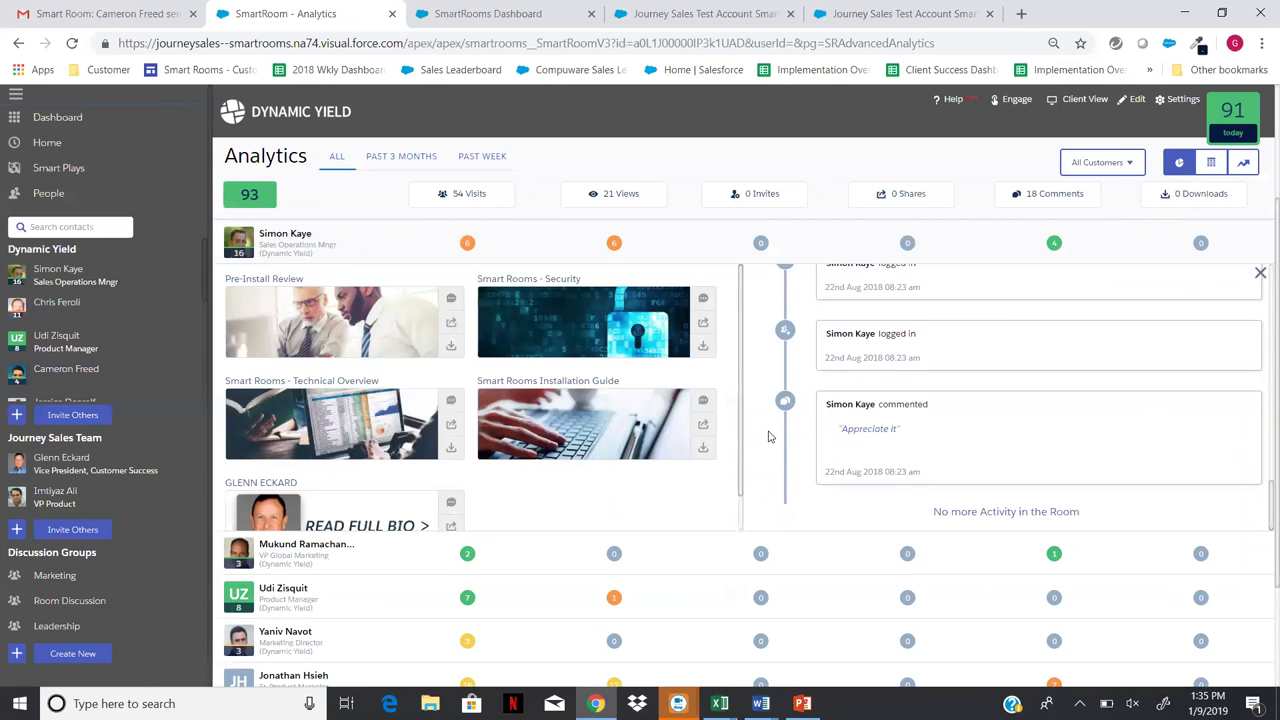
pyautogui.scroll(10, 770, 436)
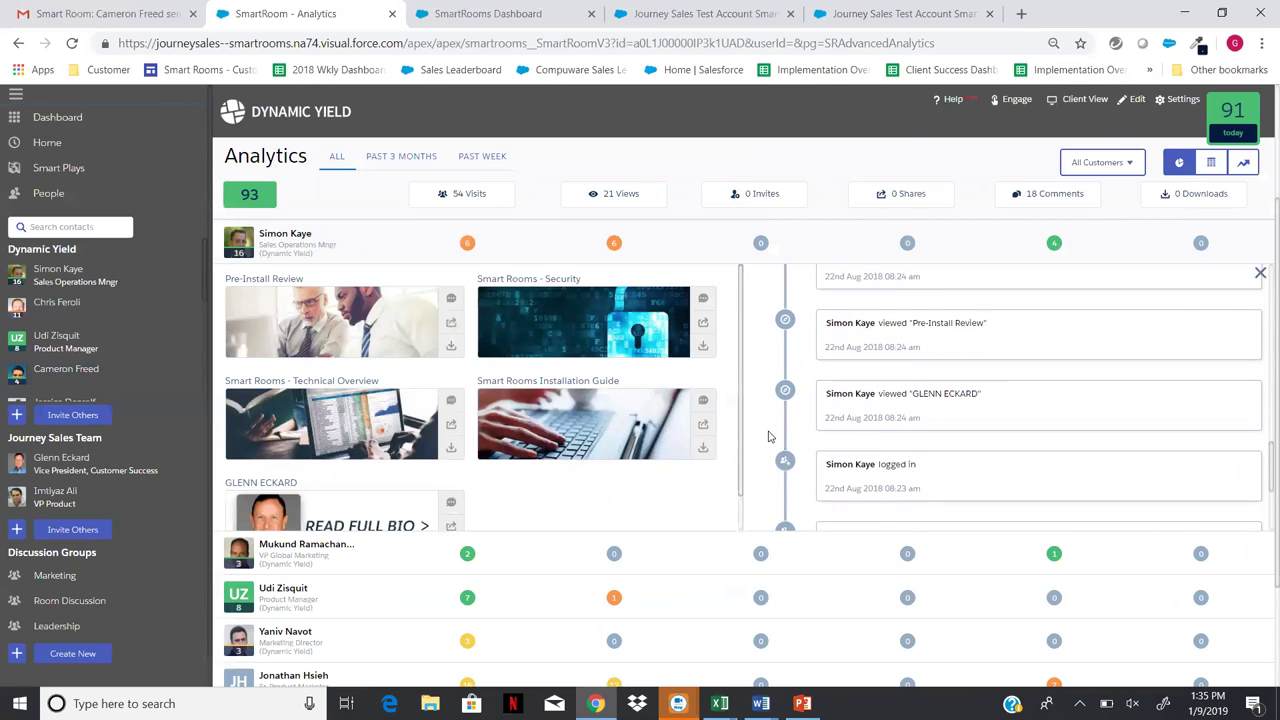
pyautogui.scroll(6, 770, 436)
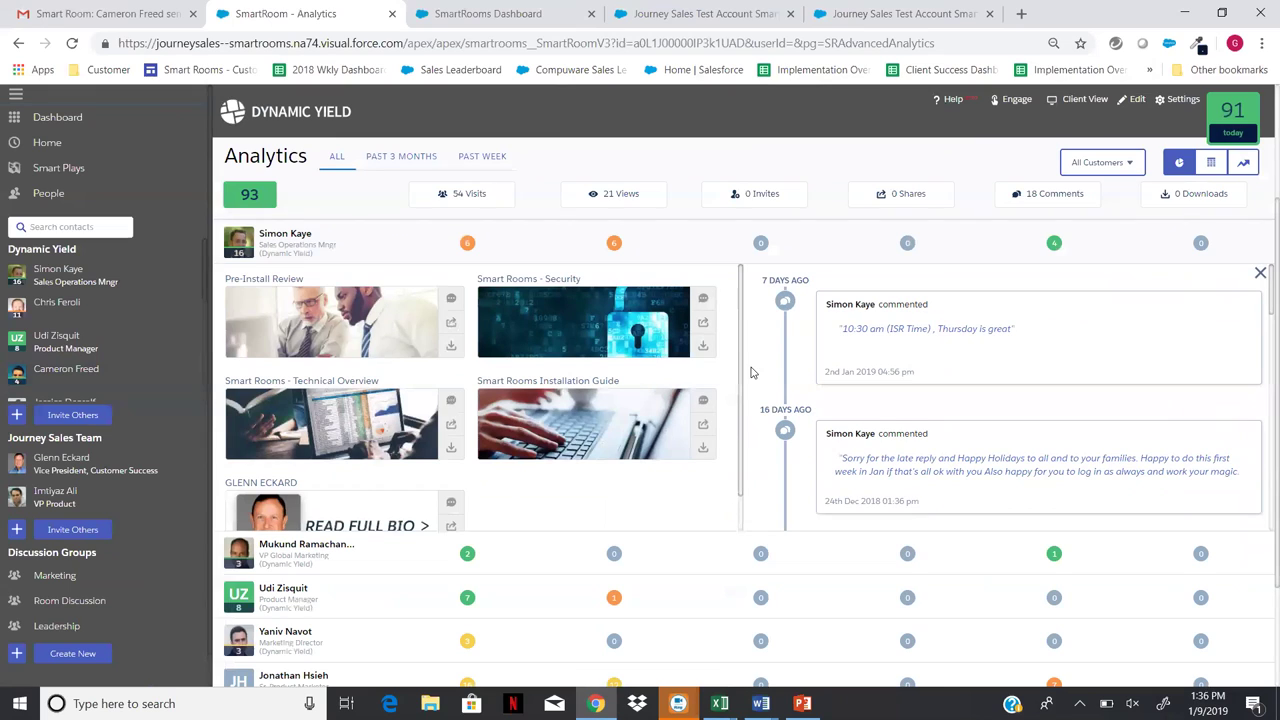
pyautogui.moveTo(340, 422)
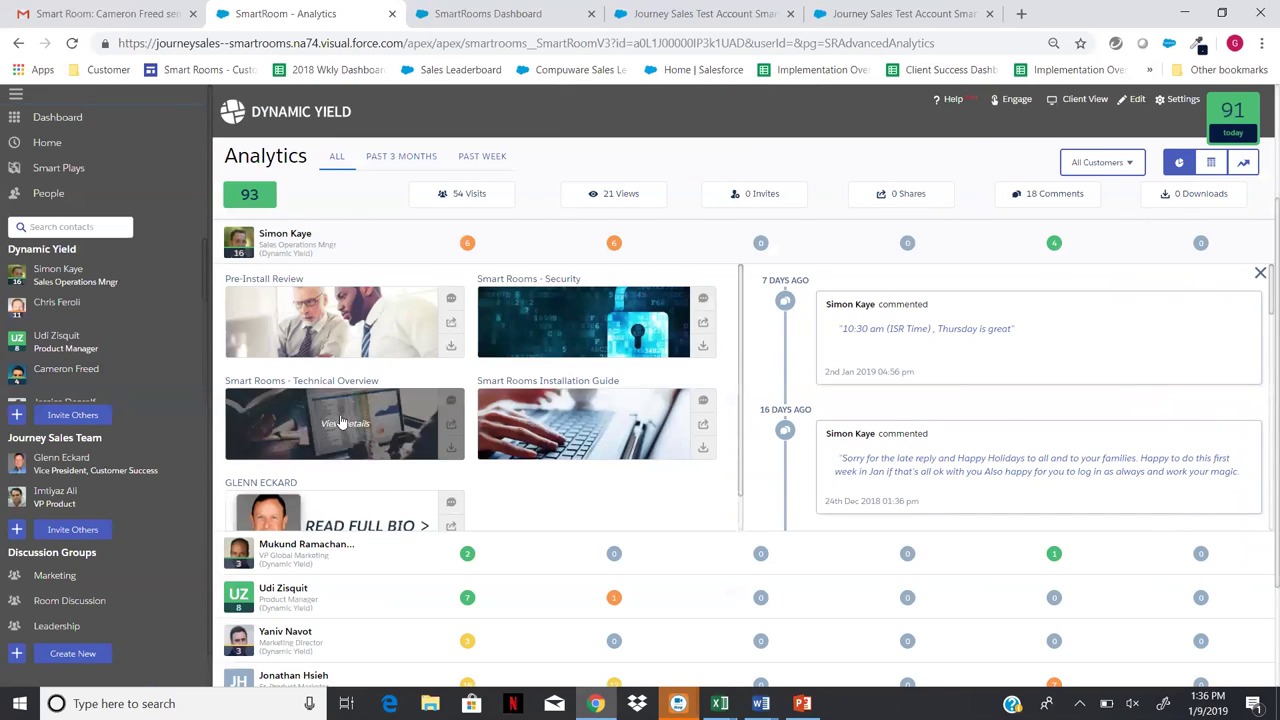
pyautogui.click(1260, 276)
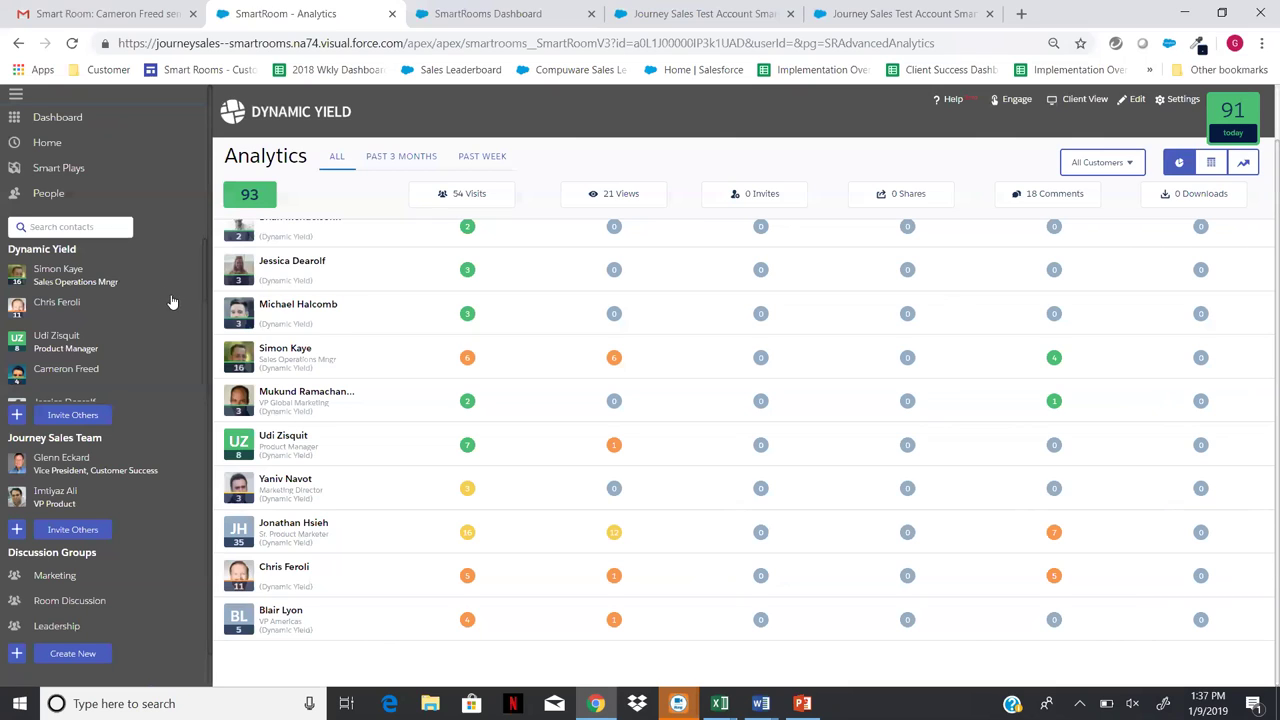
pyautogui.click(42, 145)
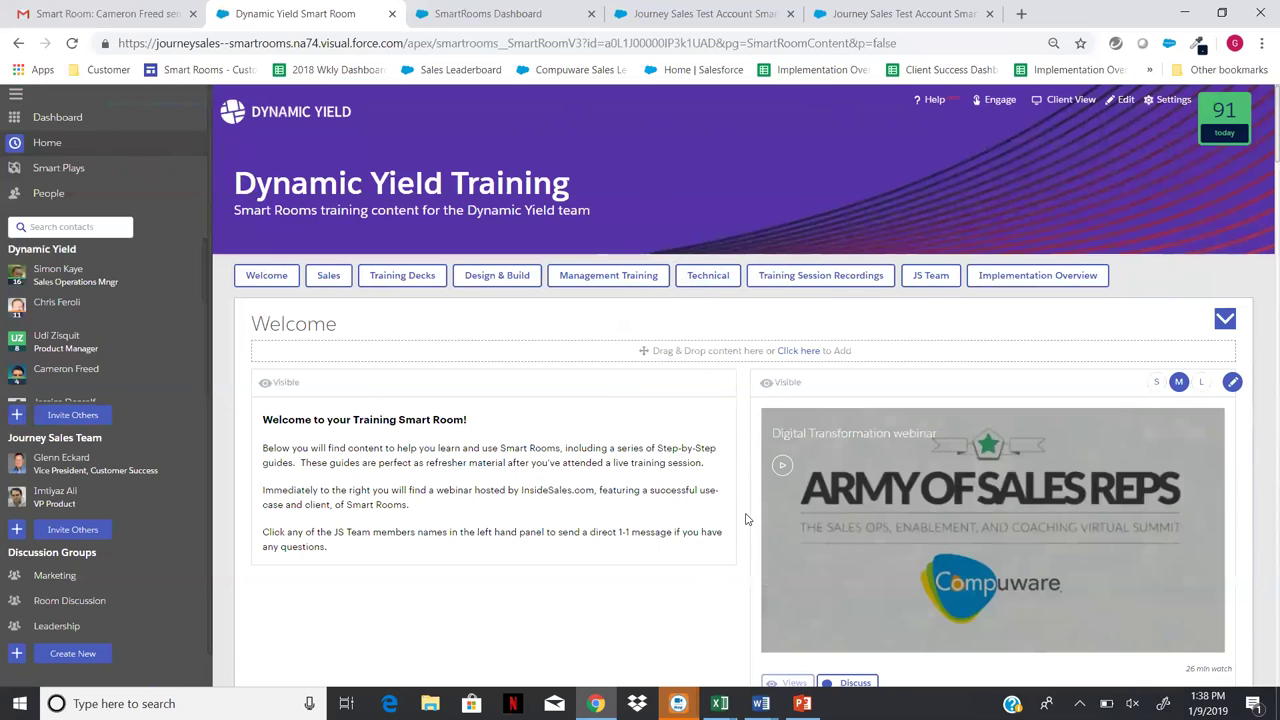
# - Scroll the Dynamic Yield Training home page down to Sales and back to the top
pyautogui.scroll(-5, 745, 519)
pyautogui.scroll(6, 860, 117)
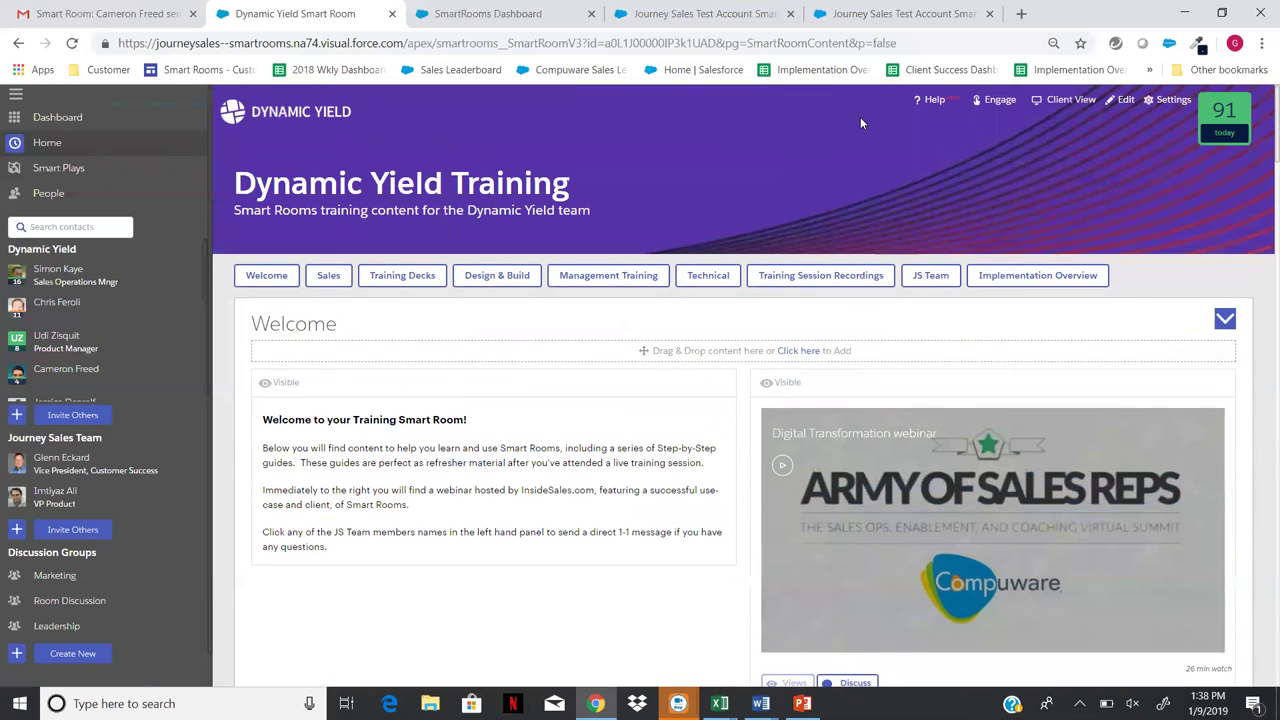
pyautogui.click(893, 16)
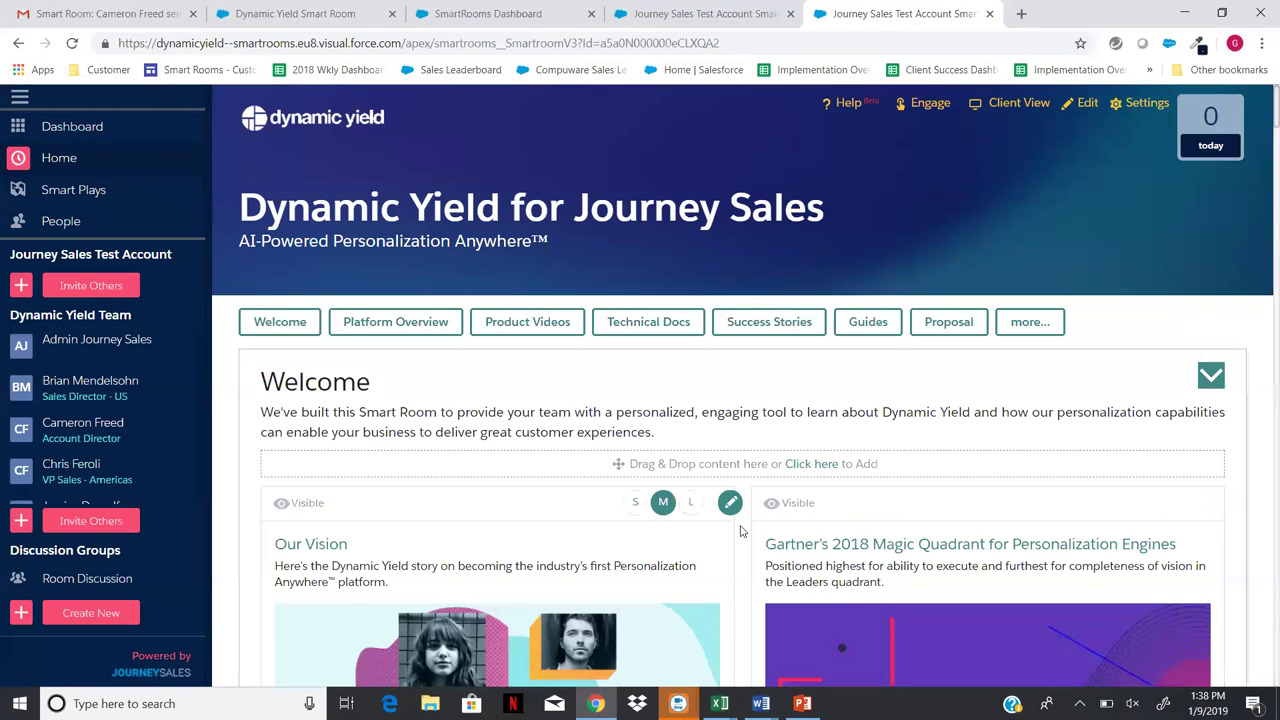
pyautogui.scroll(-10, 741, 531)
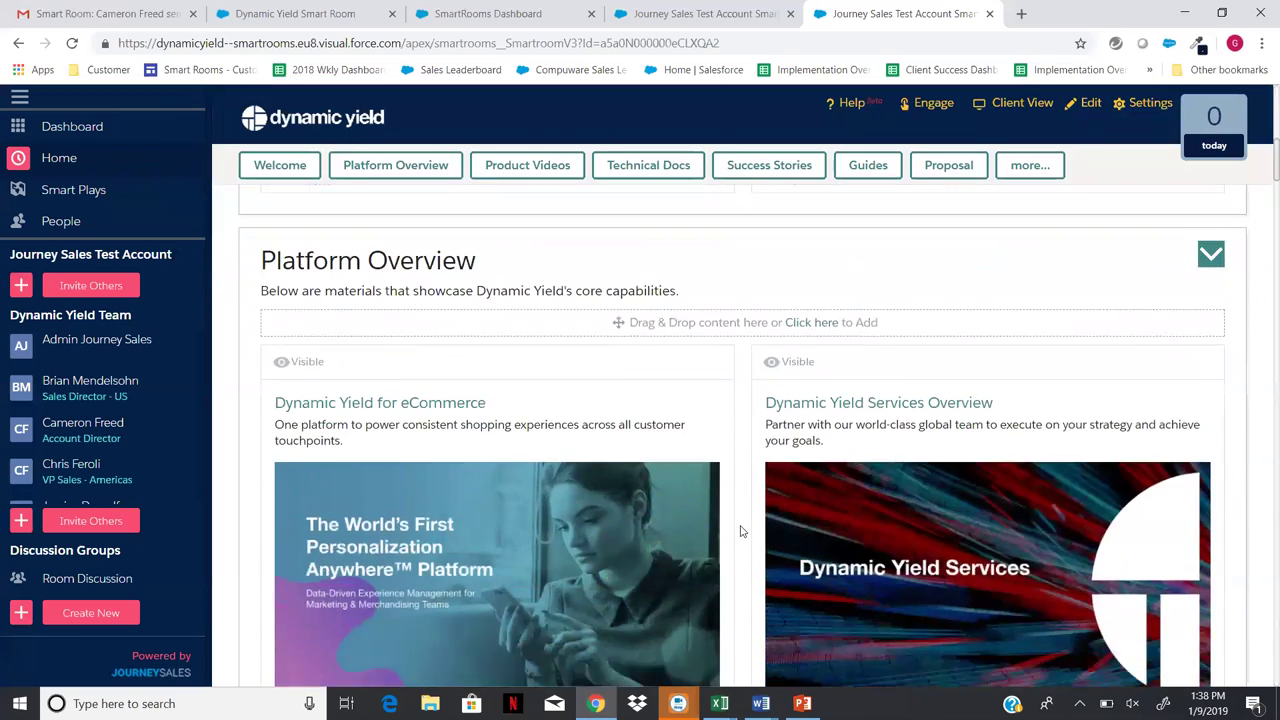
pyautogui.scroll(-8, 741, 531)
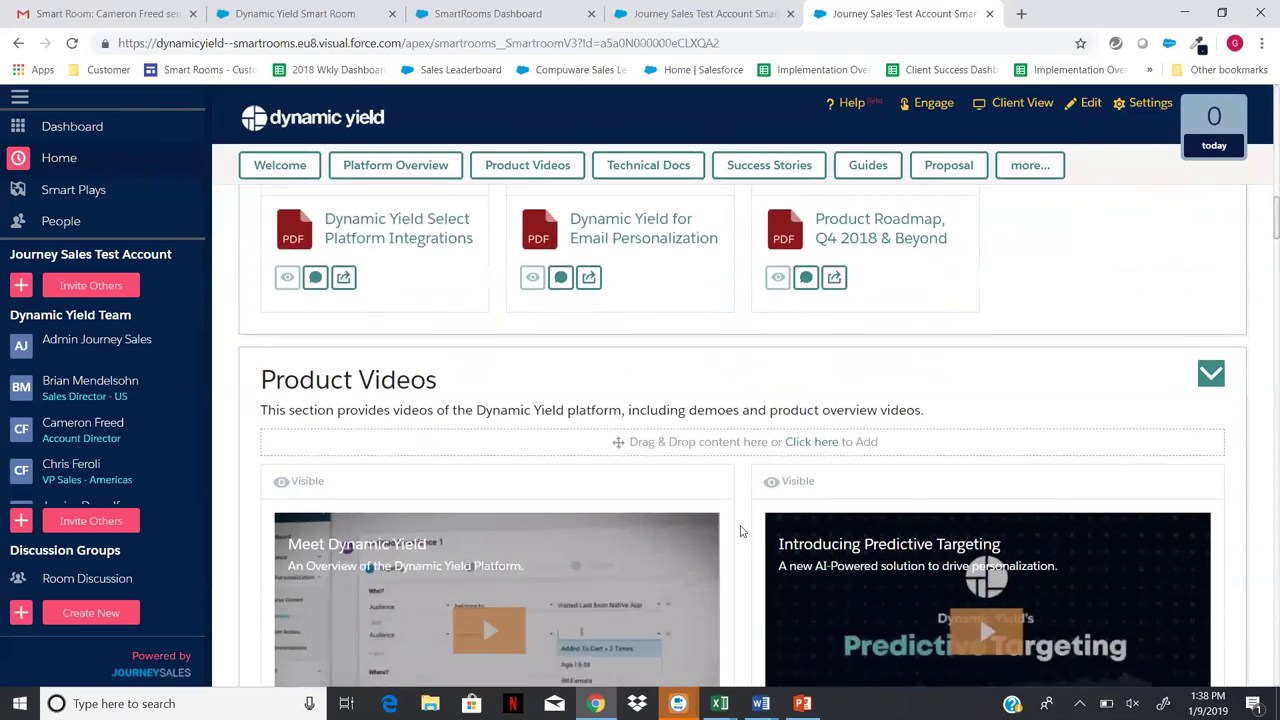
pyautogui.scroll(-2, 741, 531)
pyautogui.scroll(-6, 740, 531)
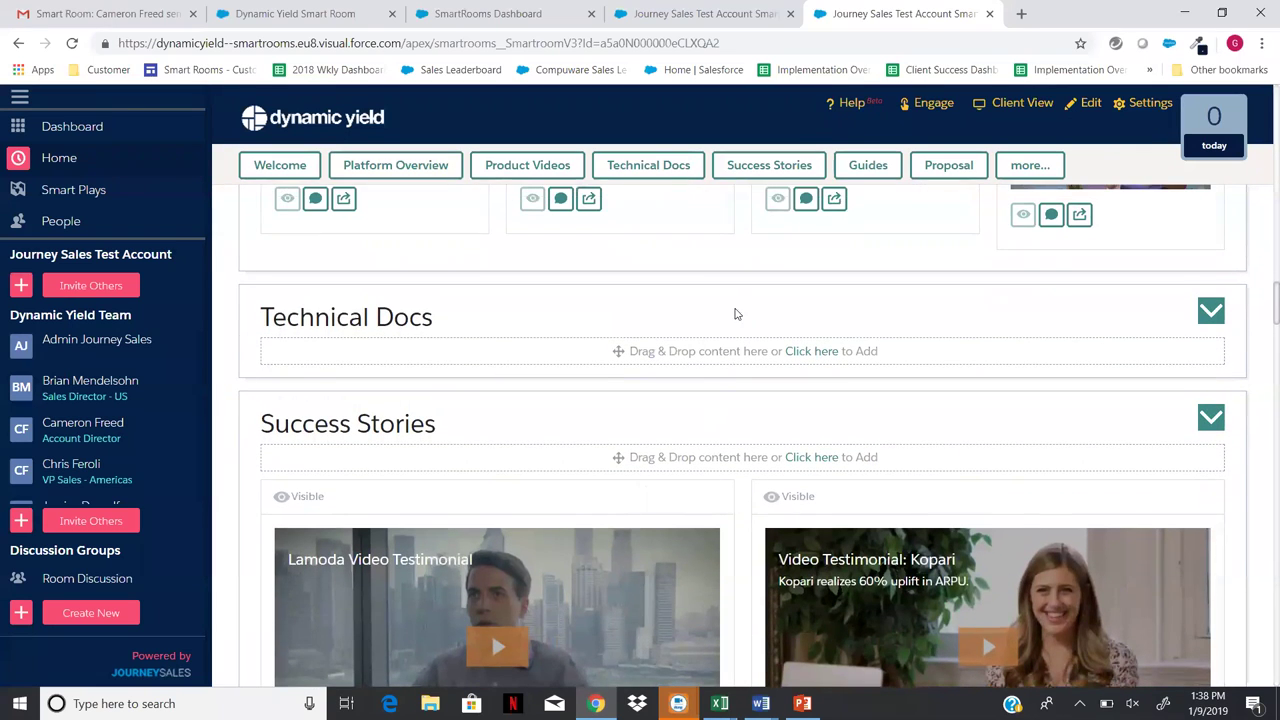
pyautogui.scroll(-7, 746, 556)
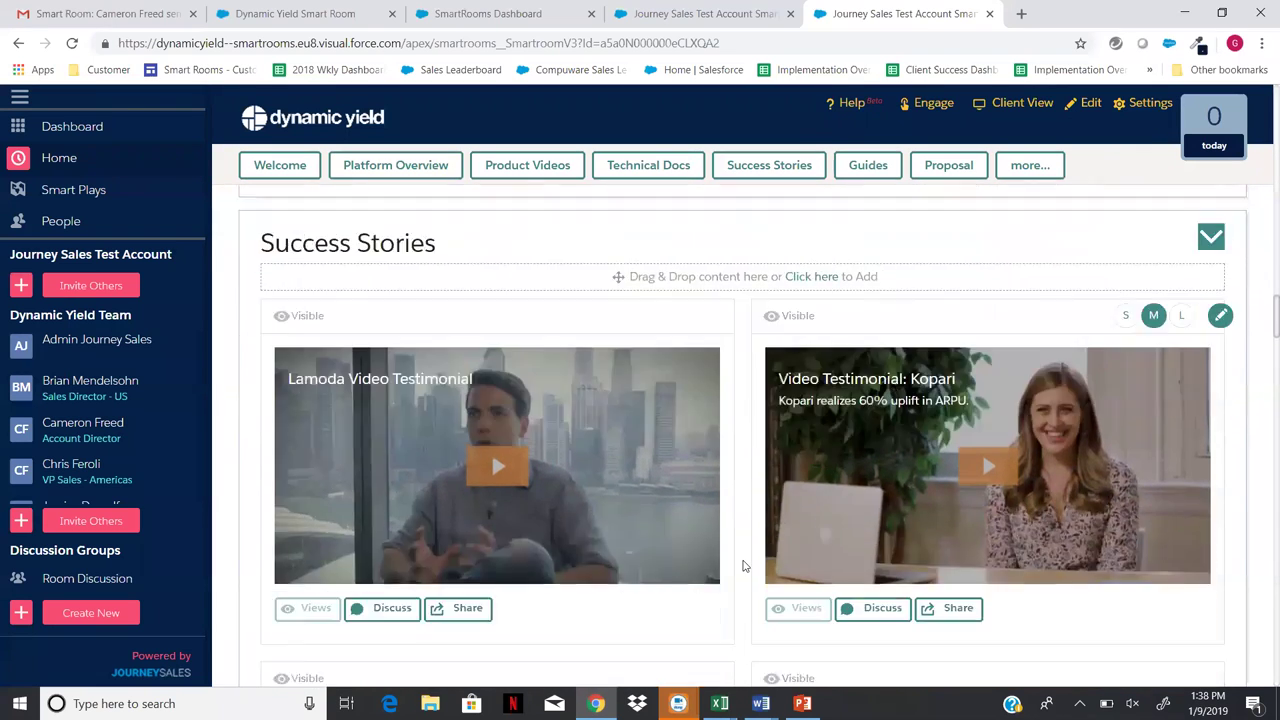
pyautogui.scroll(-13, 742, 566)
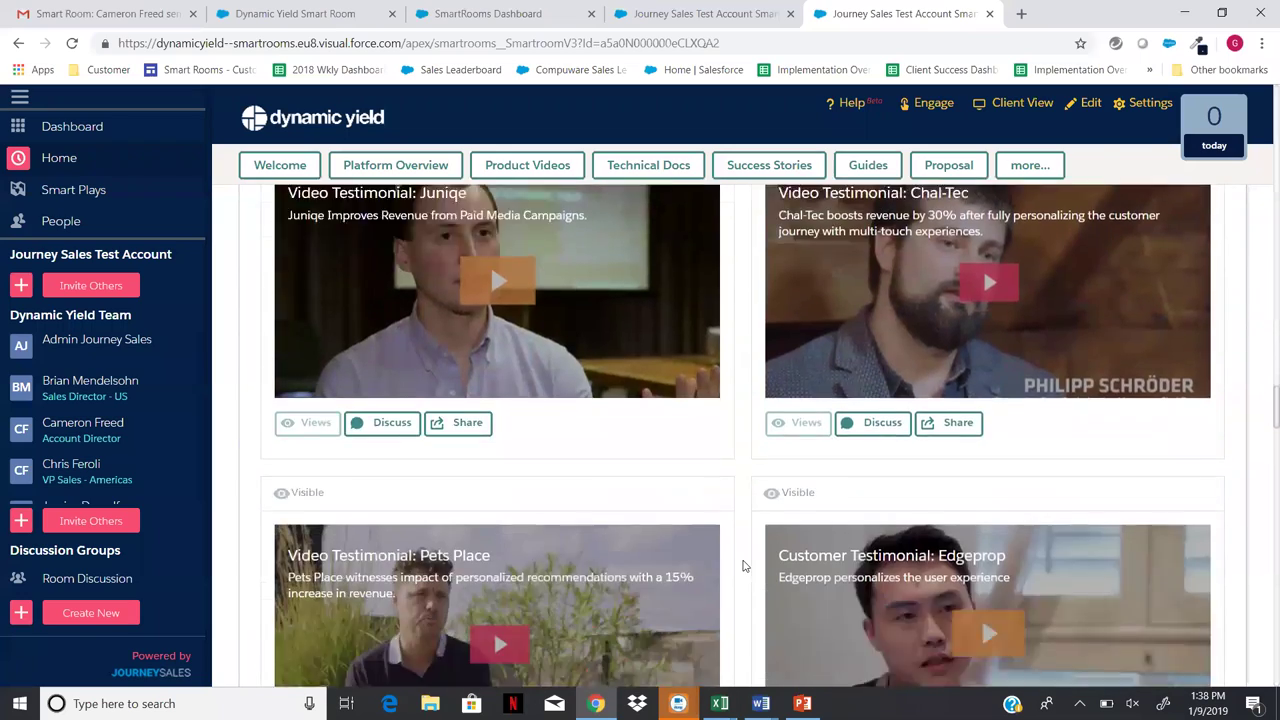
pyautogui.scroll(-12, 742, 566)
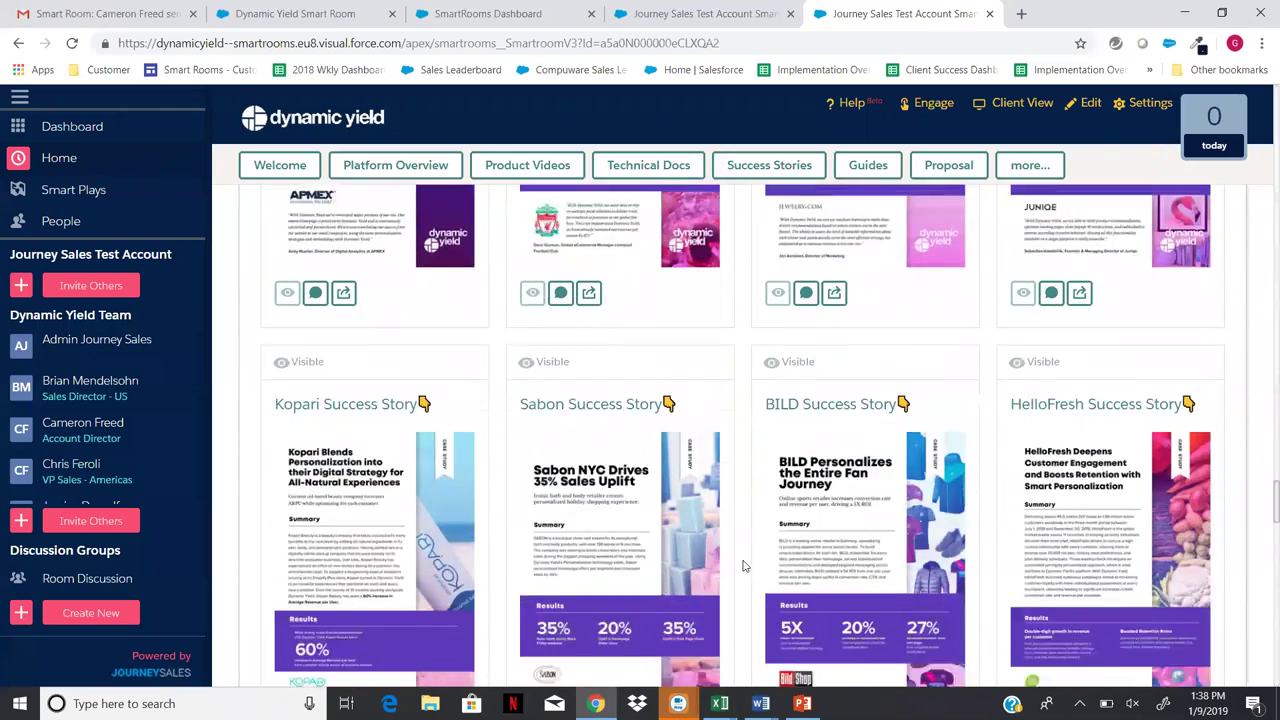
pyautogui.scroll(-14, 742, 566)
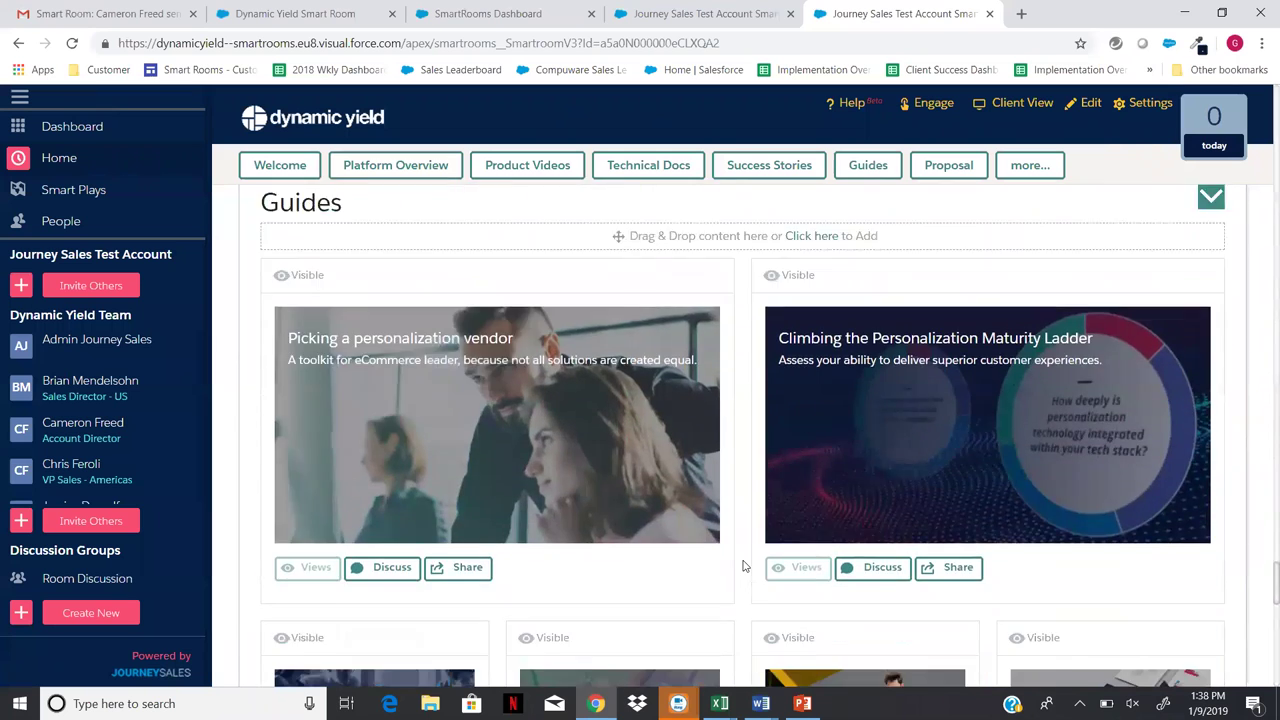
pyautogui.scroll(-3, 742, 566)
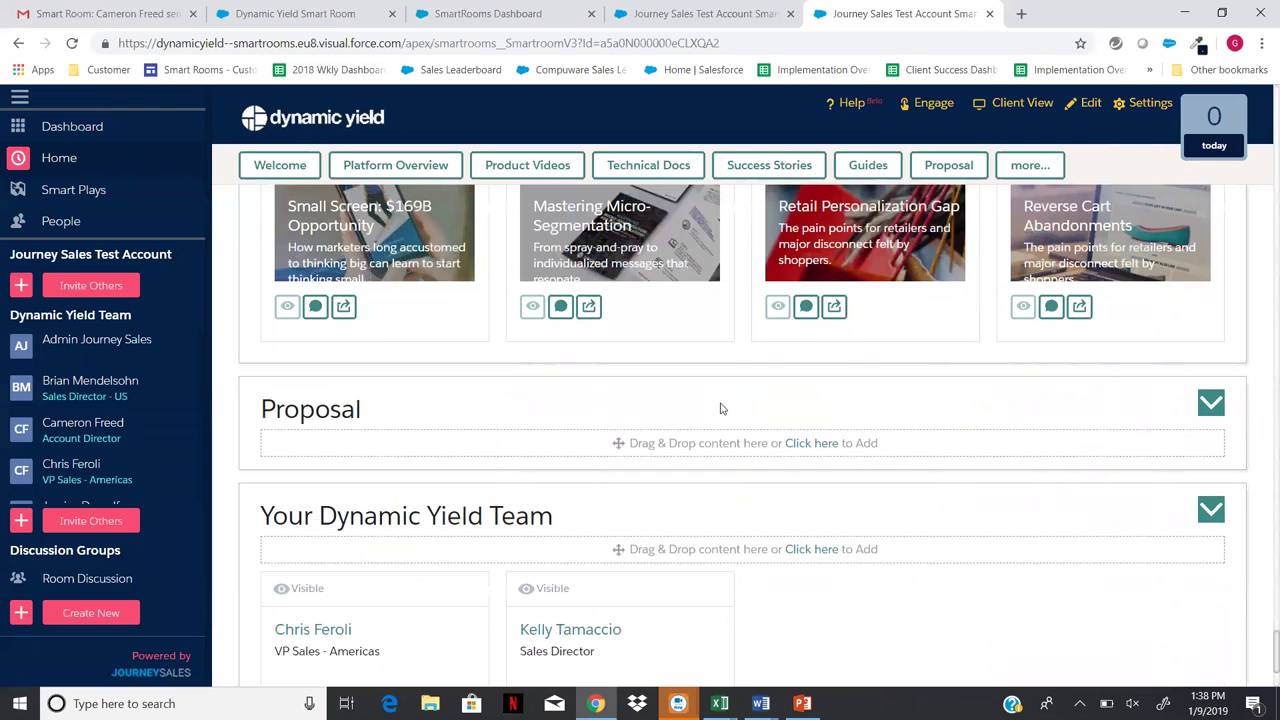
pyautogui.scroll(10, 722, 408)
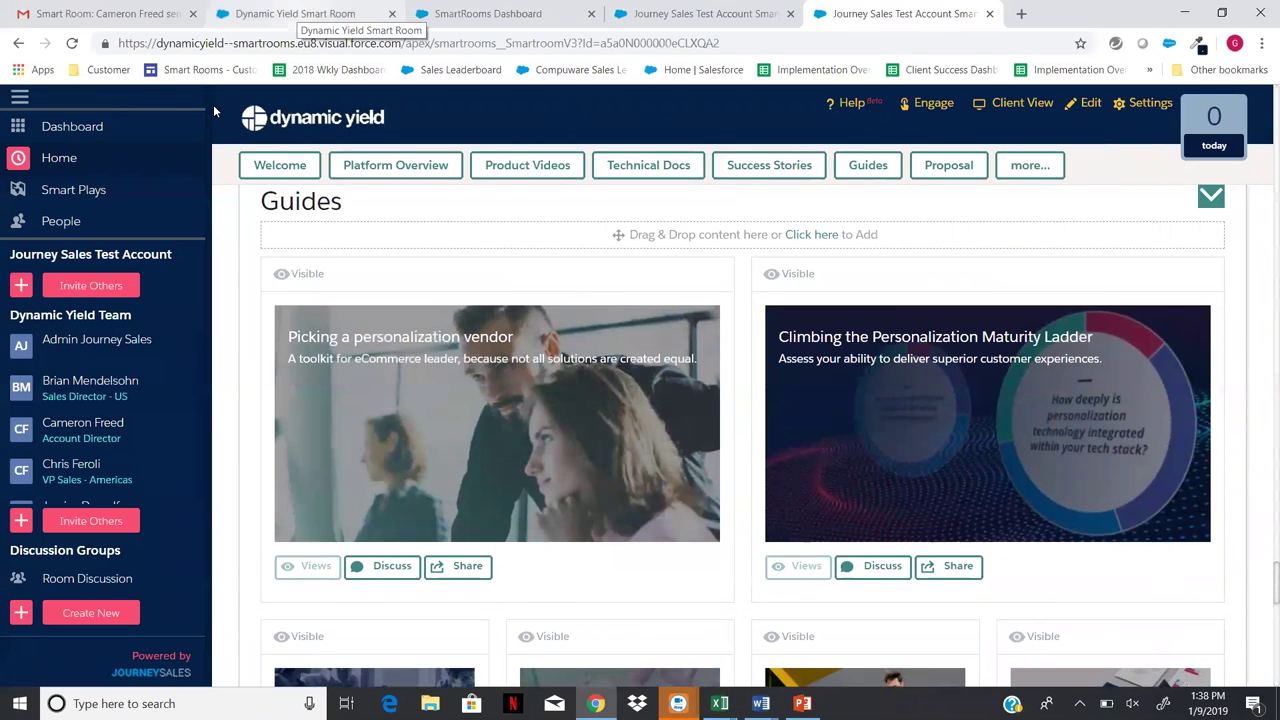
pyautogui.hotkey('ctrl', '2')
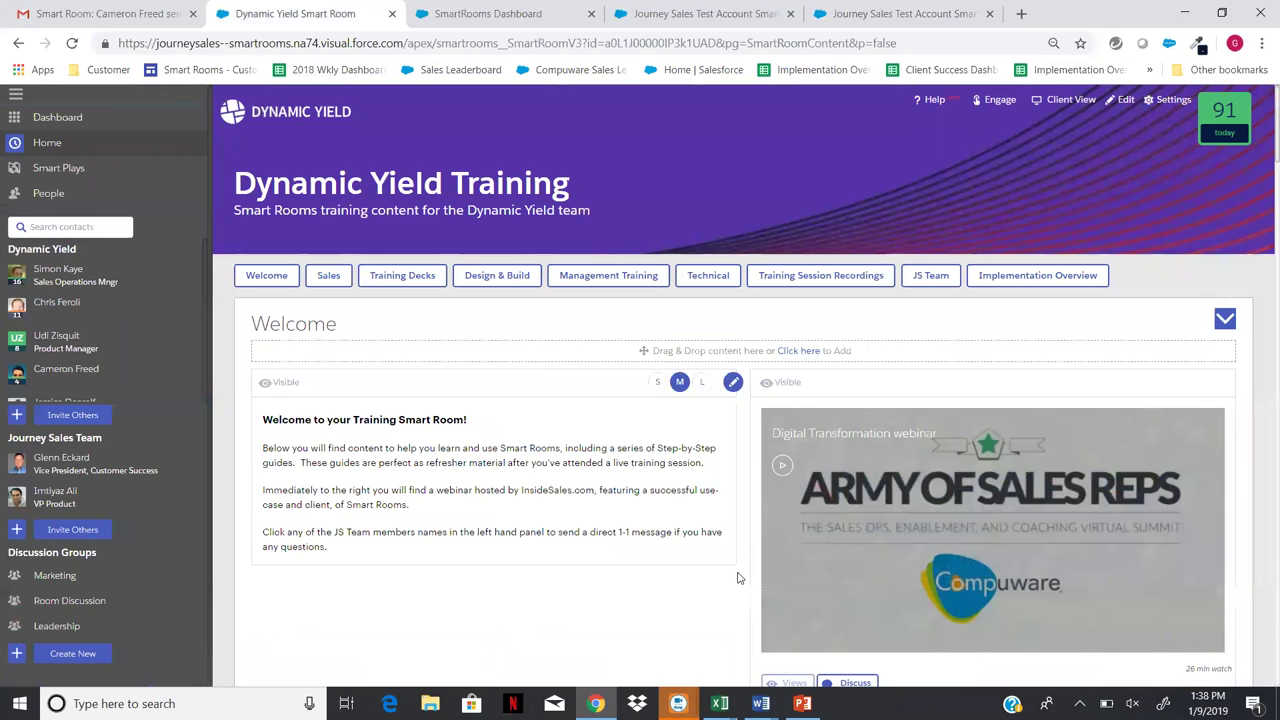
# - Put the Training room in edit mode and start adding content to the Sales section
pyautogui.click(1126, 101)
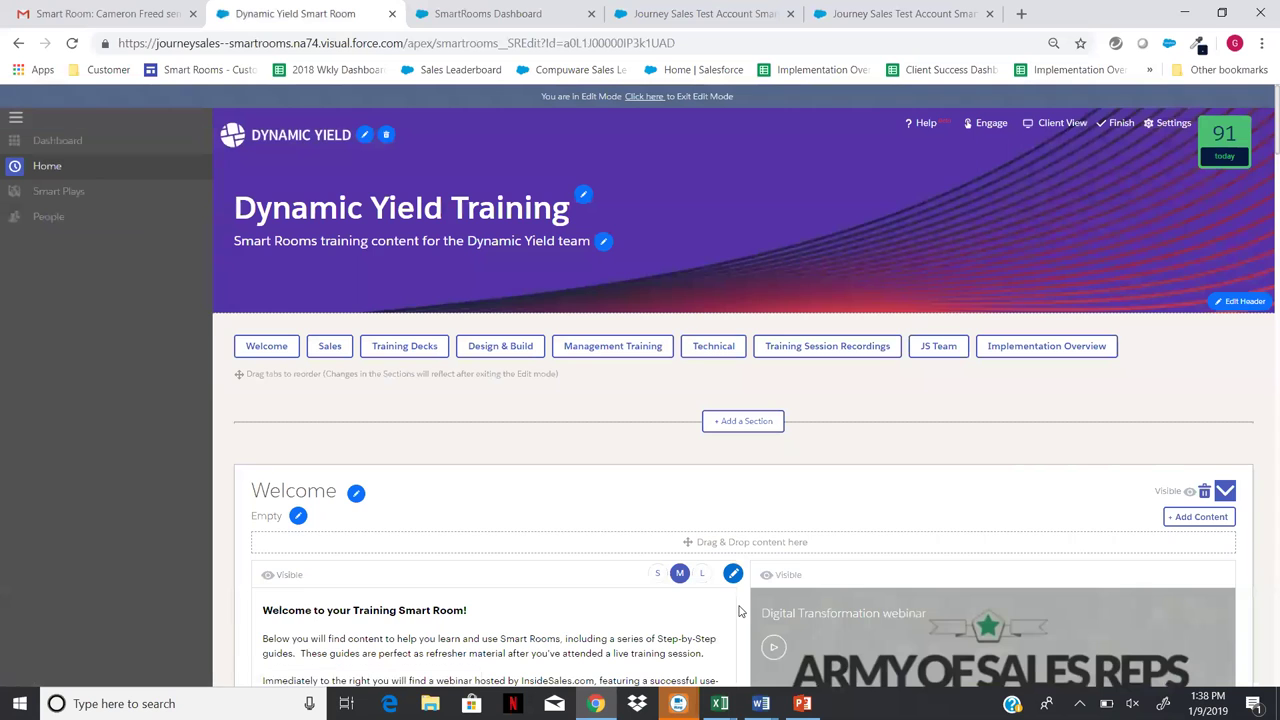
pyautogui.scroll(-9, 740, 611)
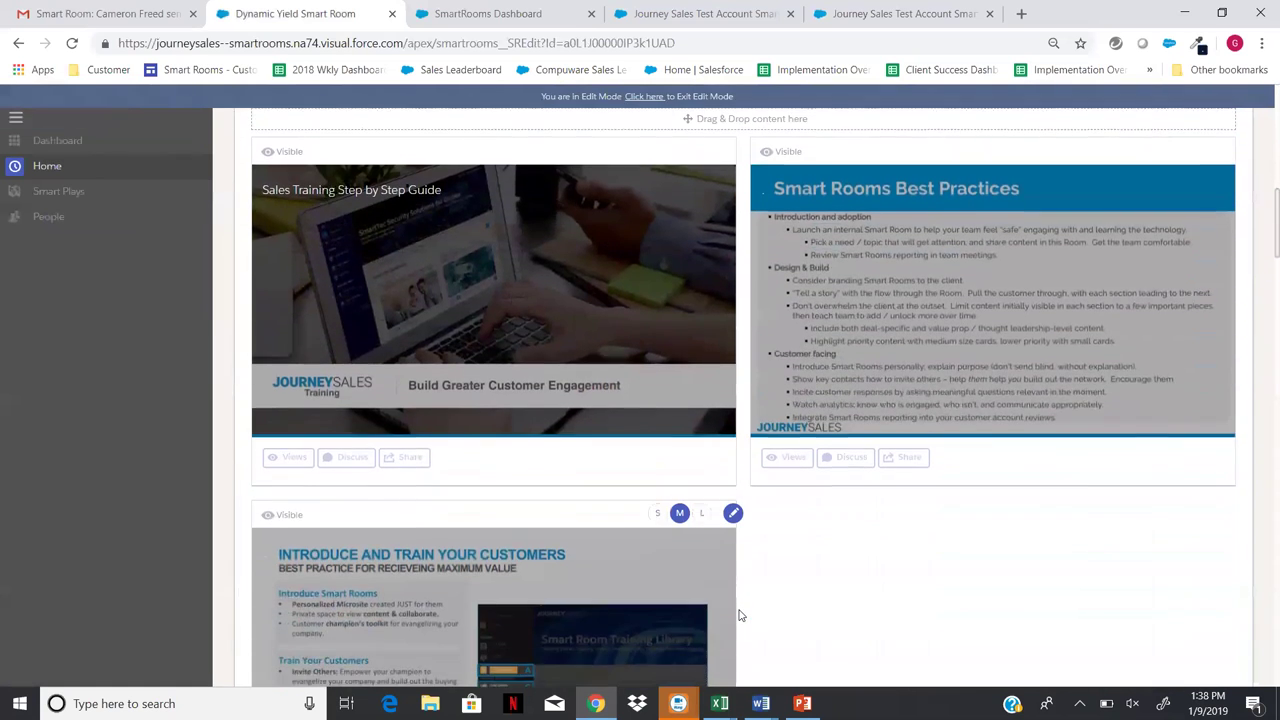
pyautogui.scroll(1, 740, 615)
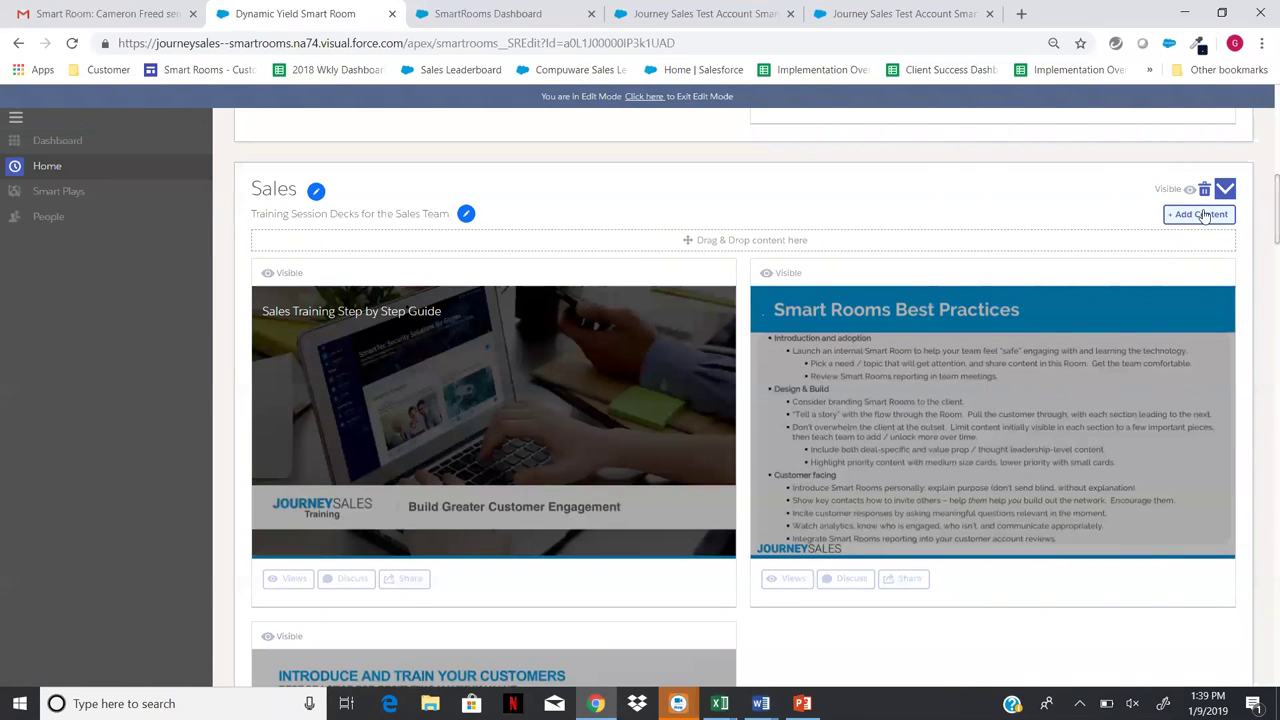
pyautogui.click(1204, 214)
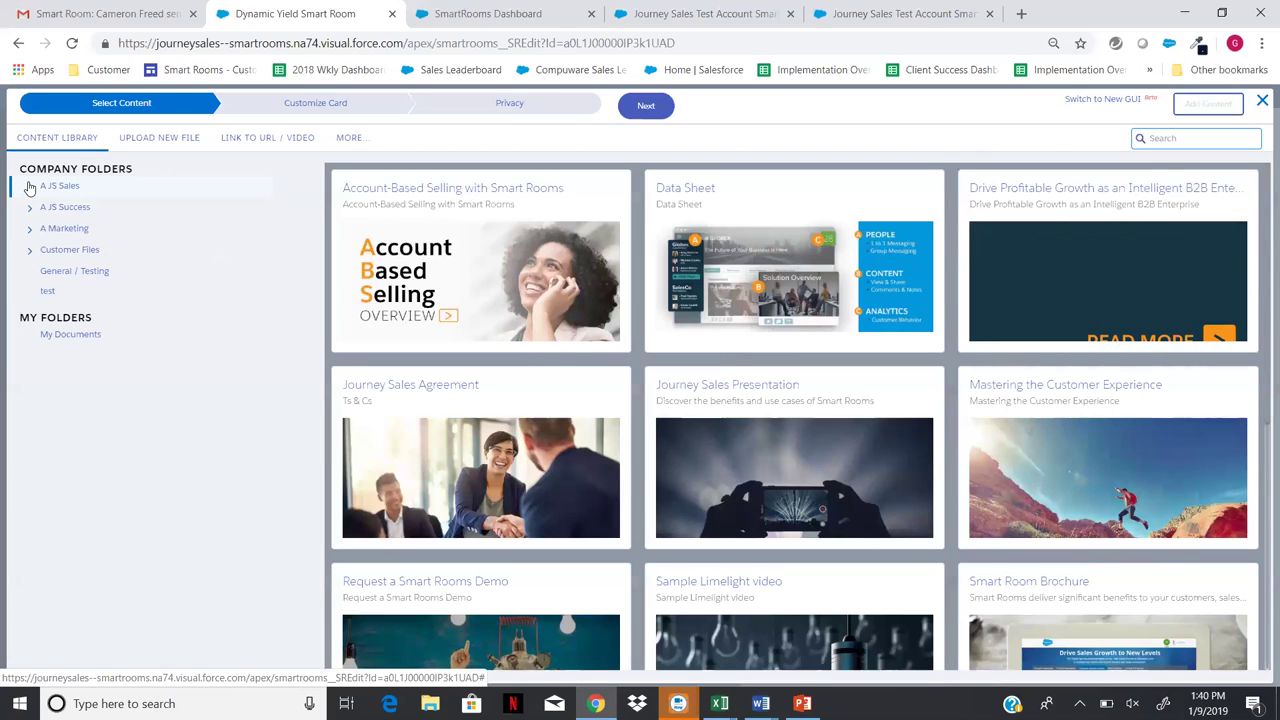
# - Add the Compuware case study from A JS Sales > Success Stories and open its card menu
pyautogui.click(30, 188)
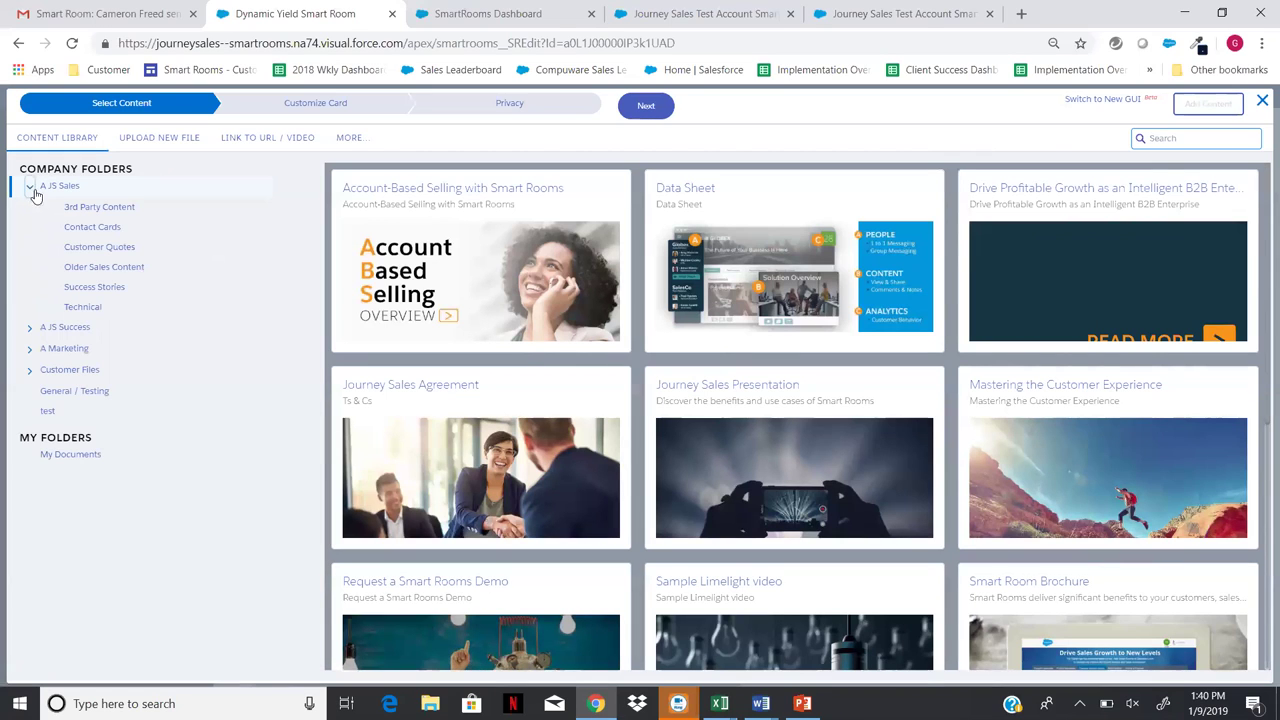
pyautogui.click(80, 288)
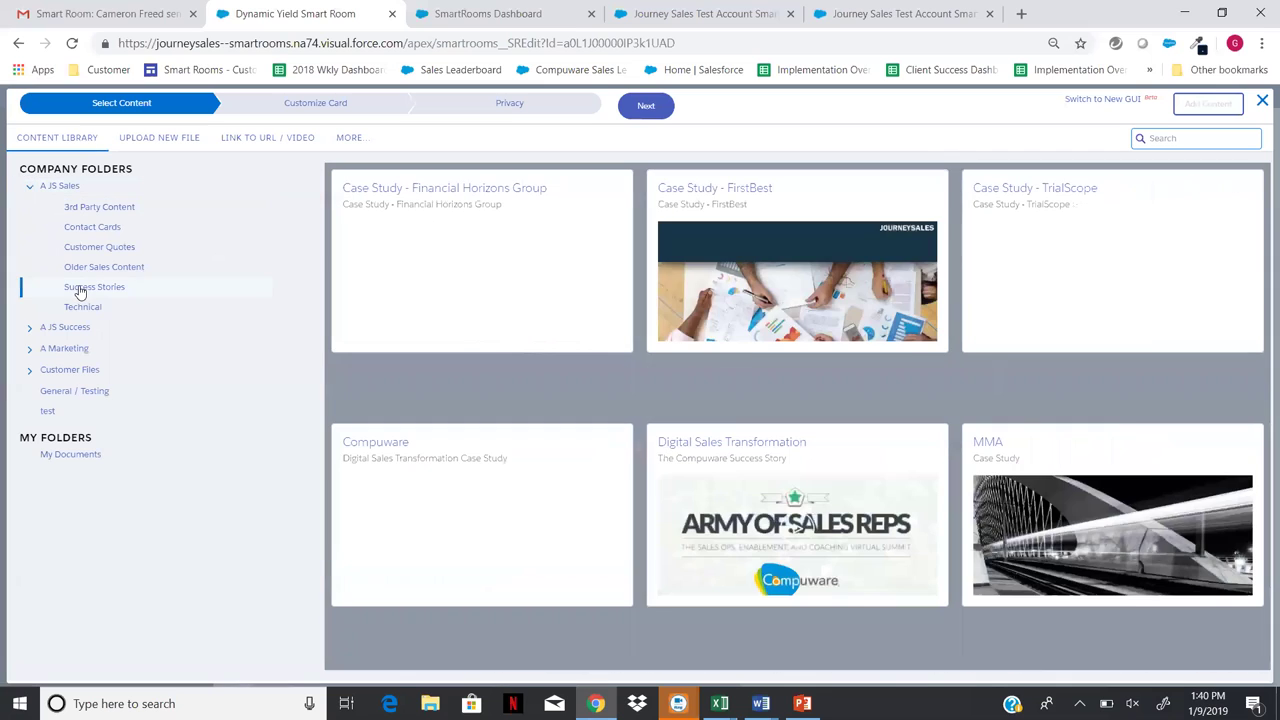
pyautogui.click(432, 502)
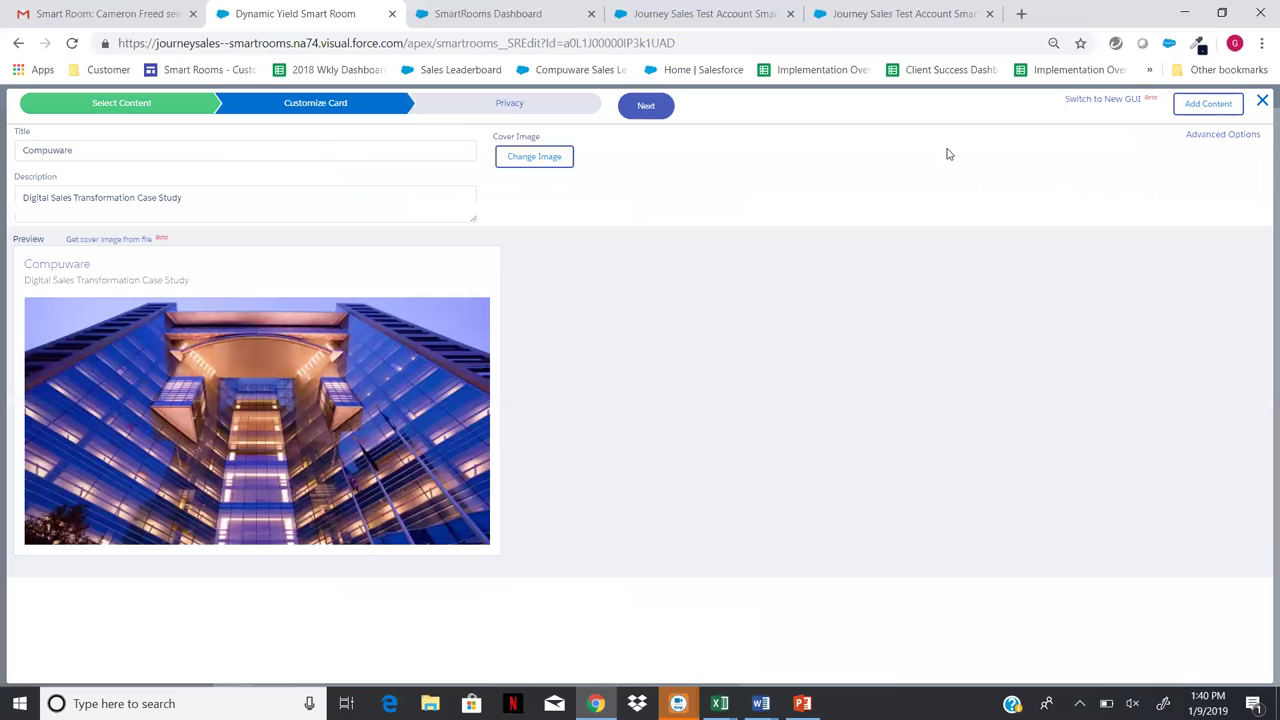
pyautogui.click(1219, 104)
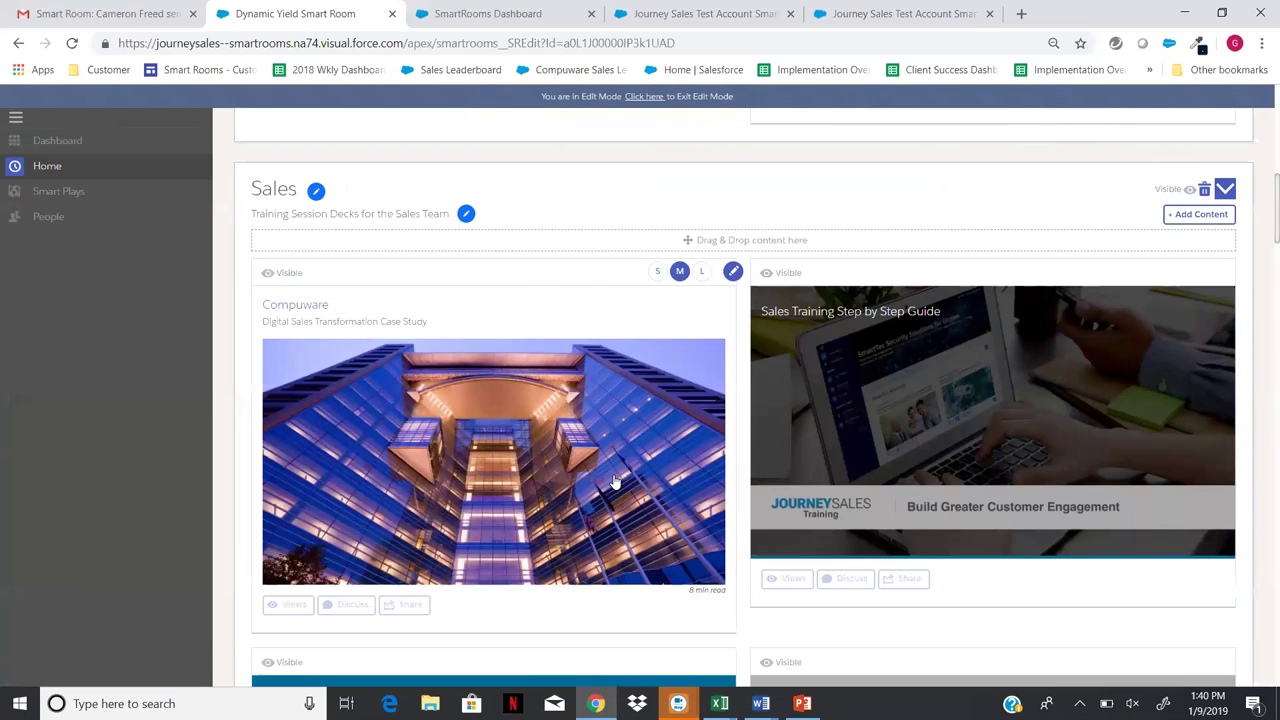
pyautogui.click(733, 273)
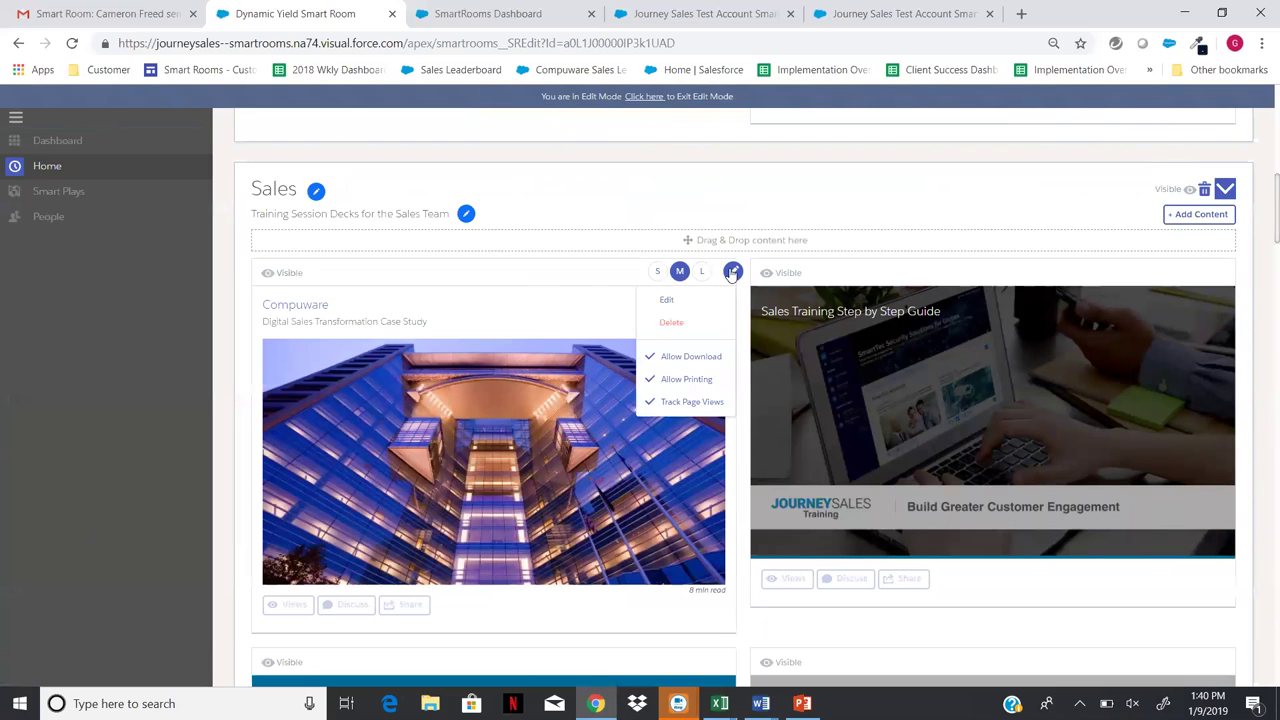
# - Delete the Compuware case study card from the Sales section
pyautogui.click(673, 322)
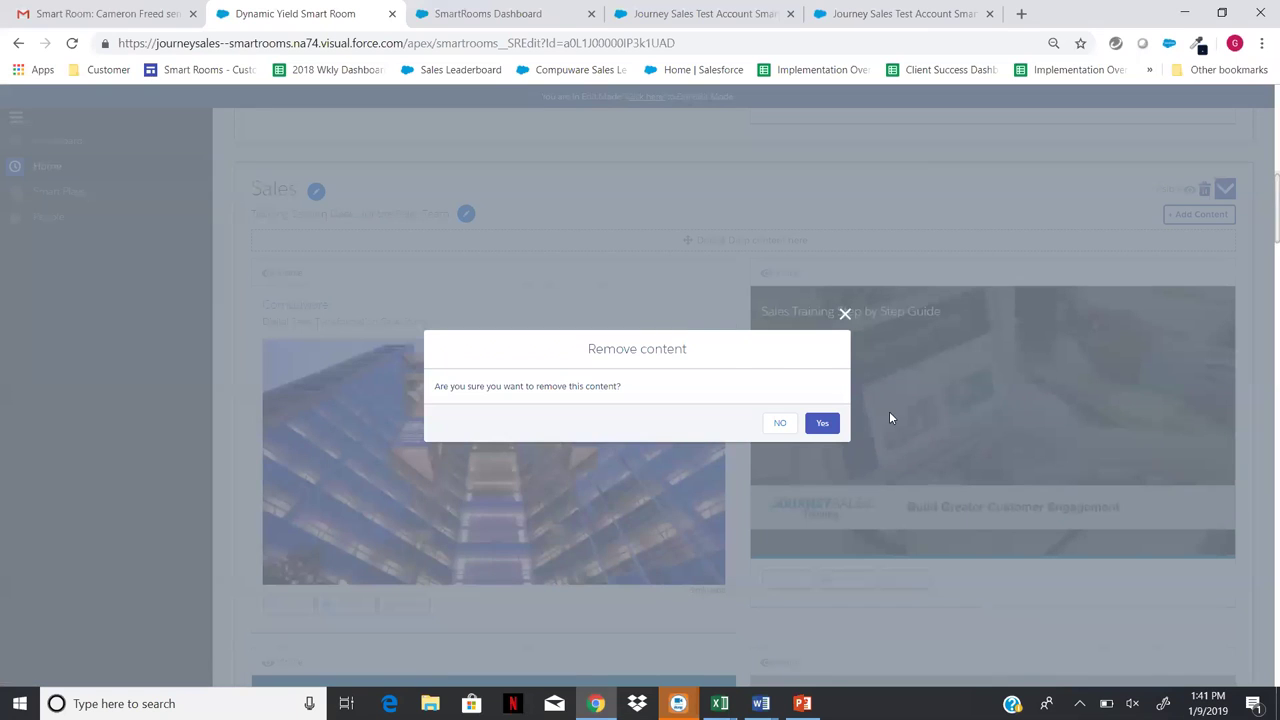
pyautogui.click(822, 425)
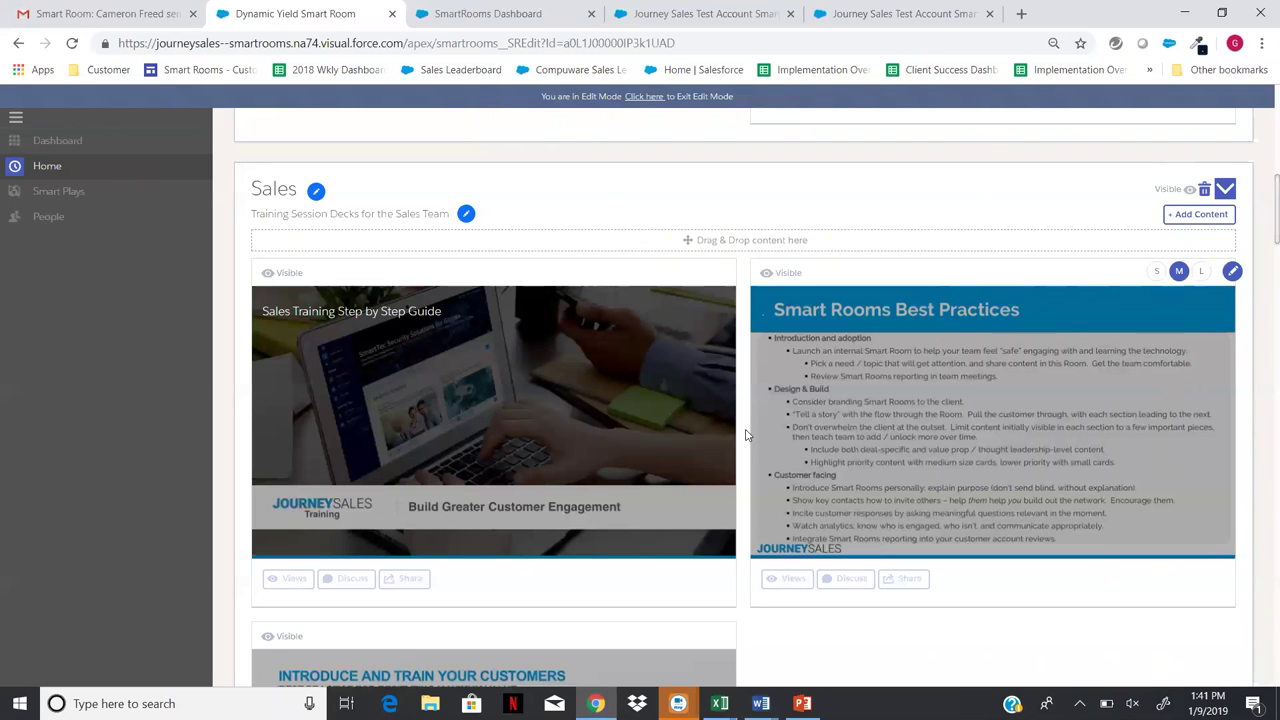
# - Upload Smart Room ROI Model.xlsx from the computer as new Sales content
pyautogui.click(1182, 215)
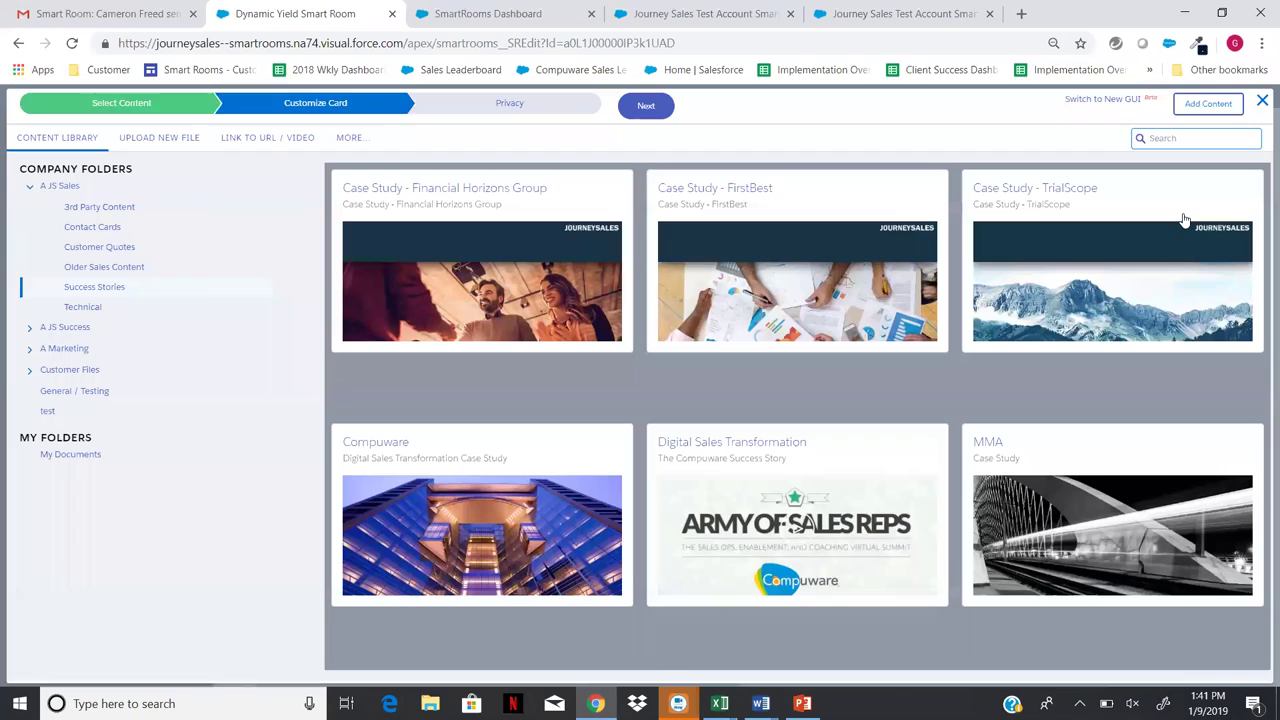
pyautogui.click(150, 140)
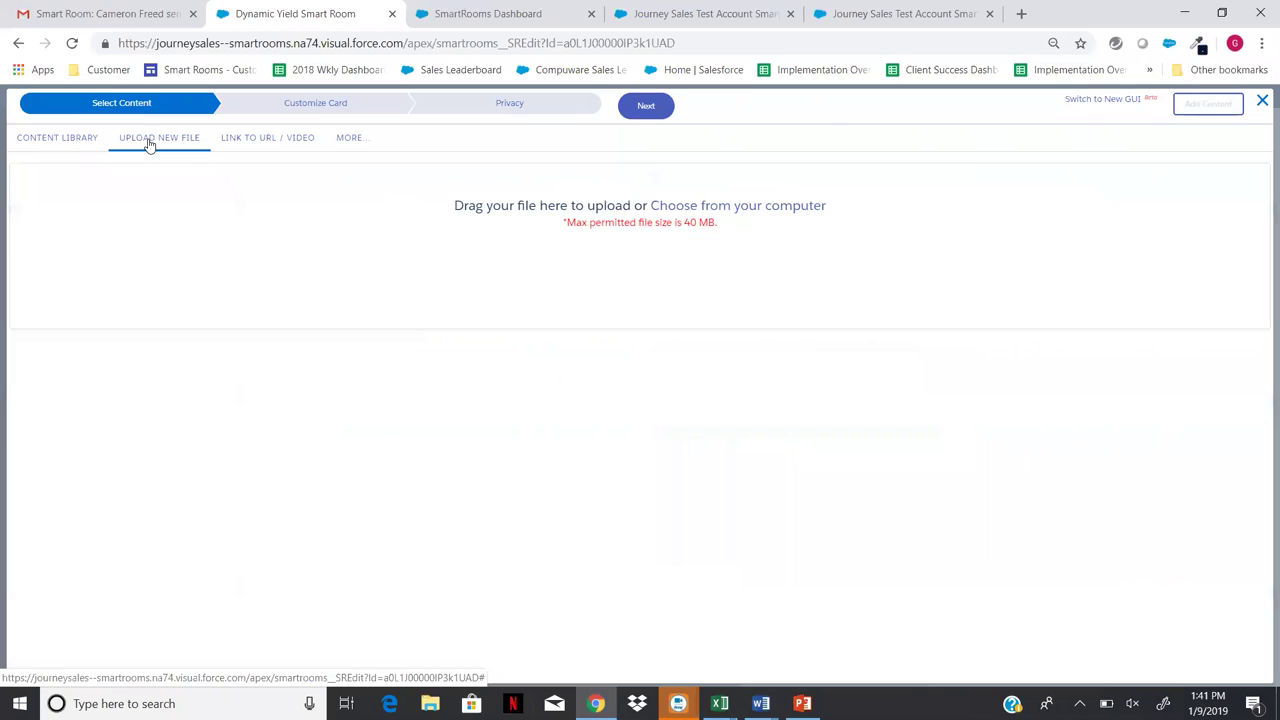
pyautogui.click(751, 210)
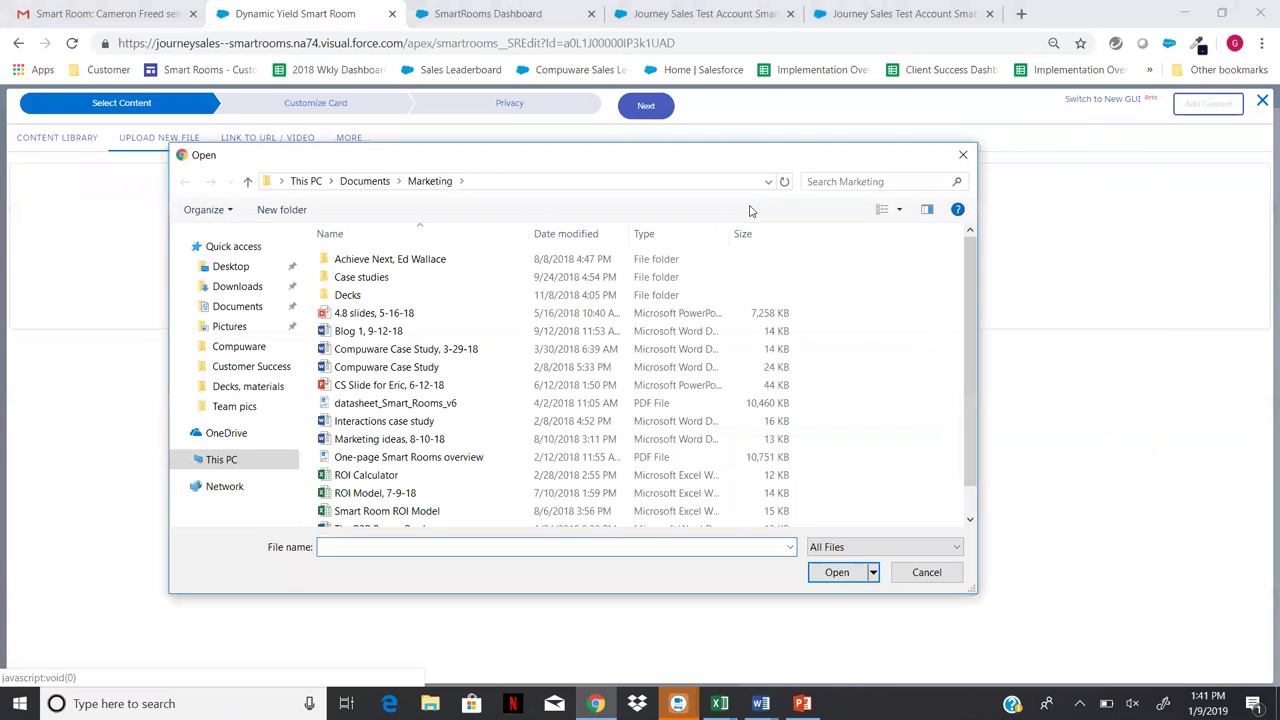
pyautogui.doubleClick(395, 511)
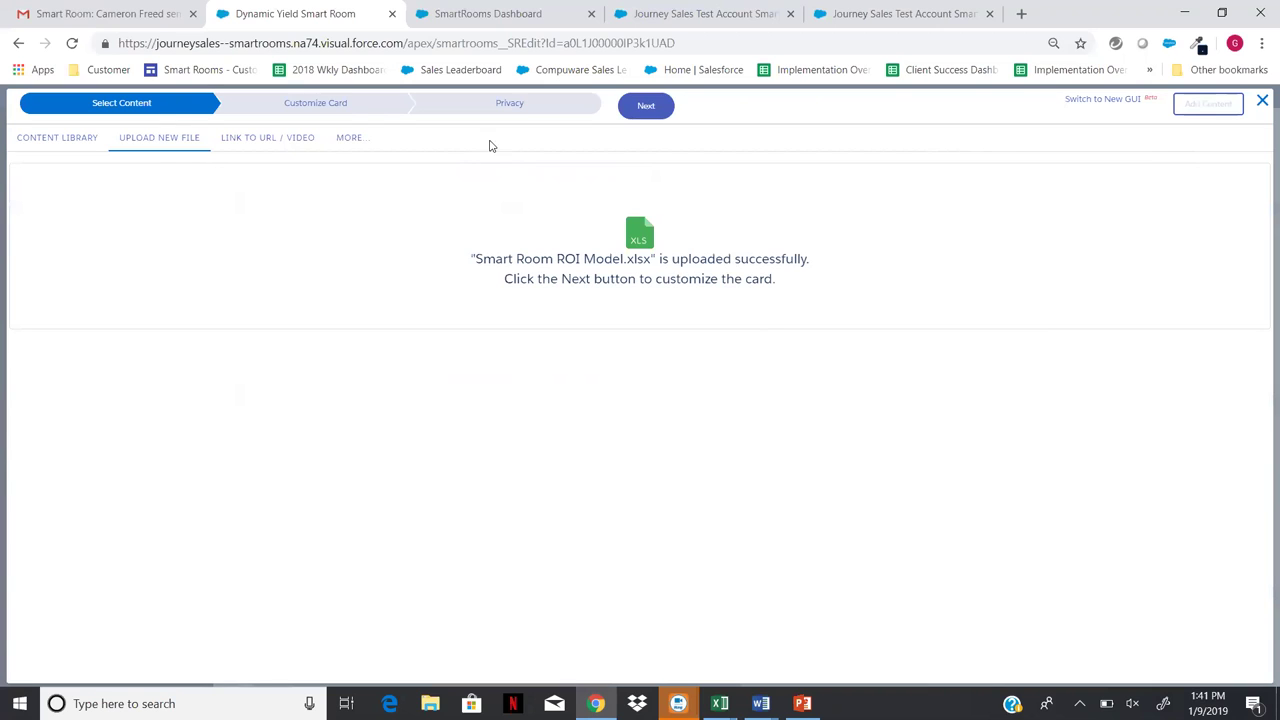
# - Add the Smart Room ROI Model card with a cover taken from the file and card size M
pyautogui.click(658, 110)
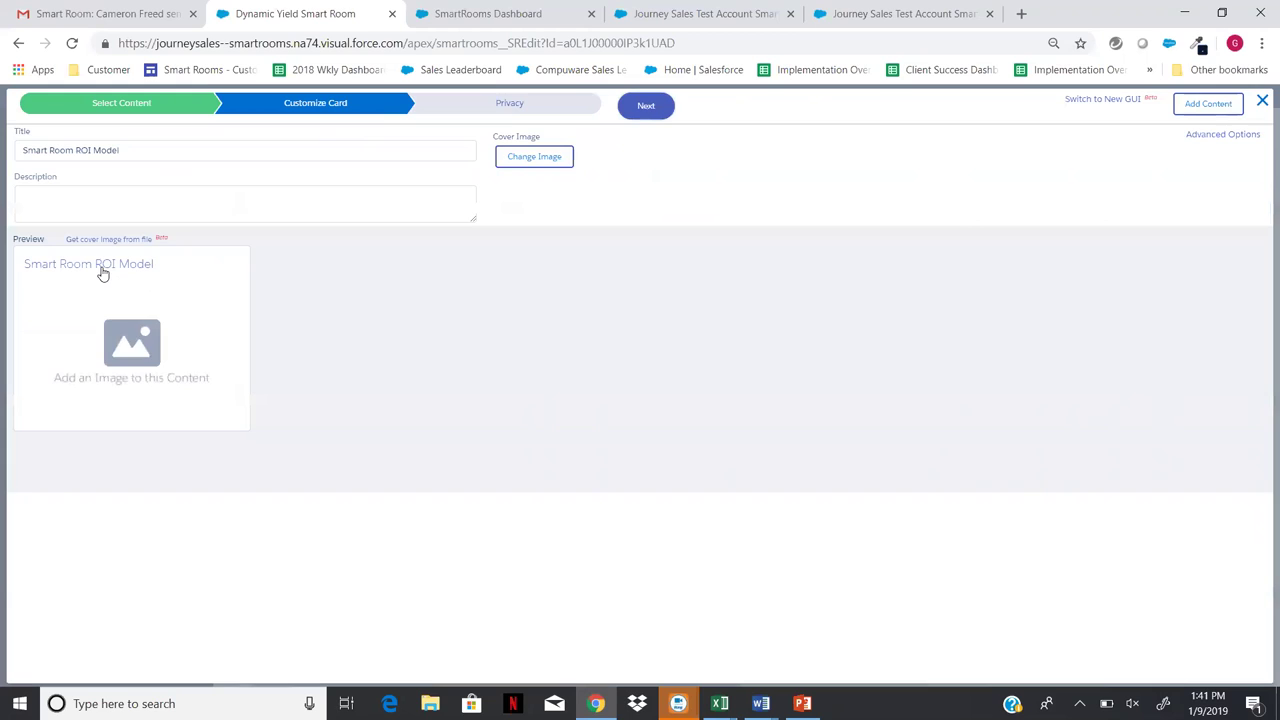
pyautogui.click(103, 268)
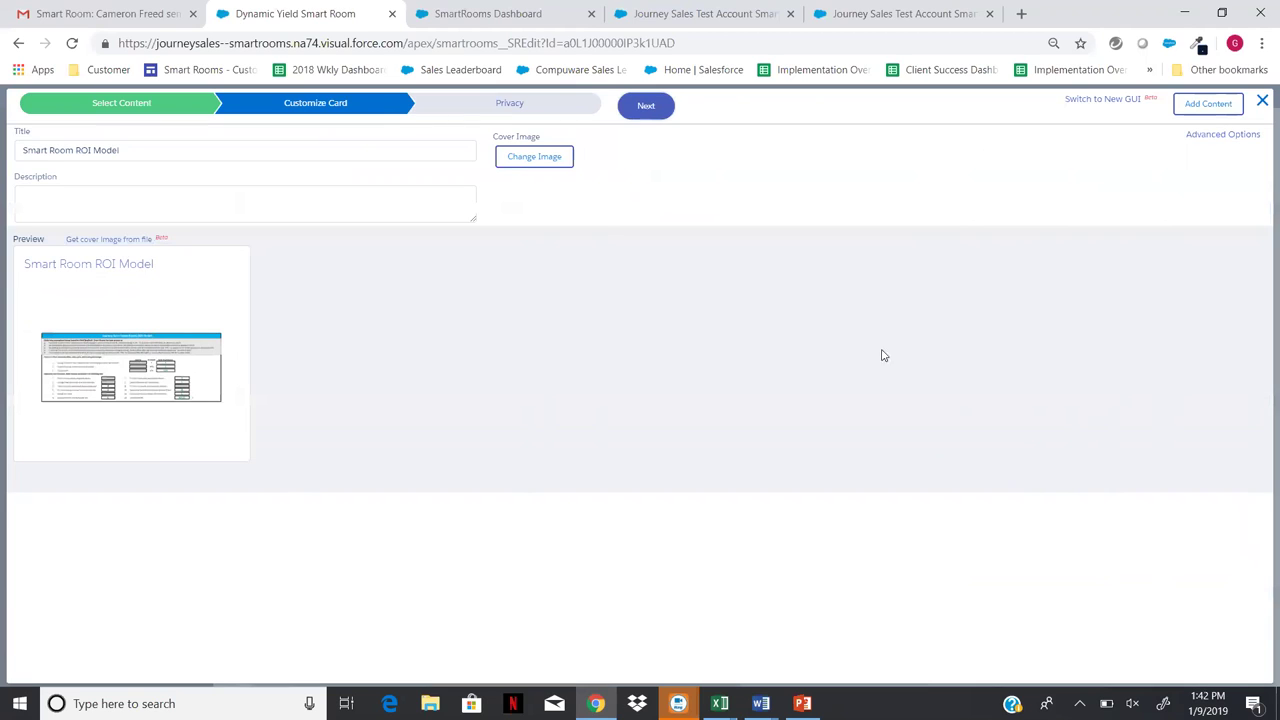
pyautogui.click(1224, 136)
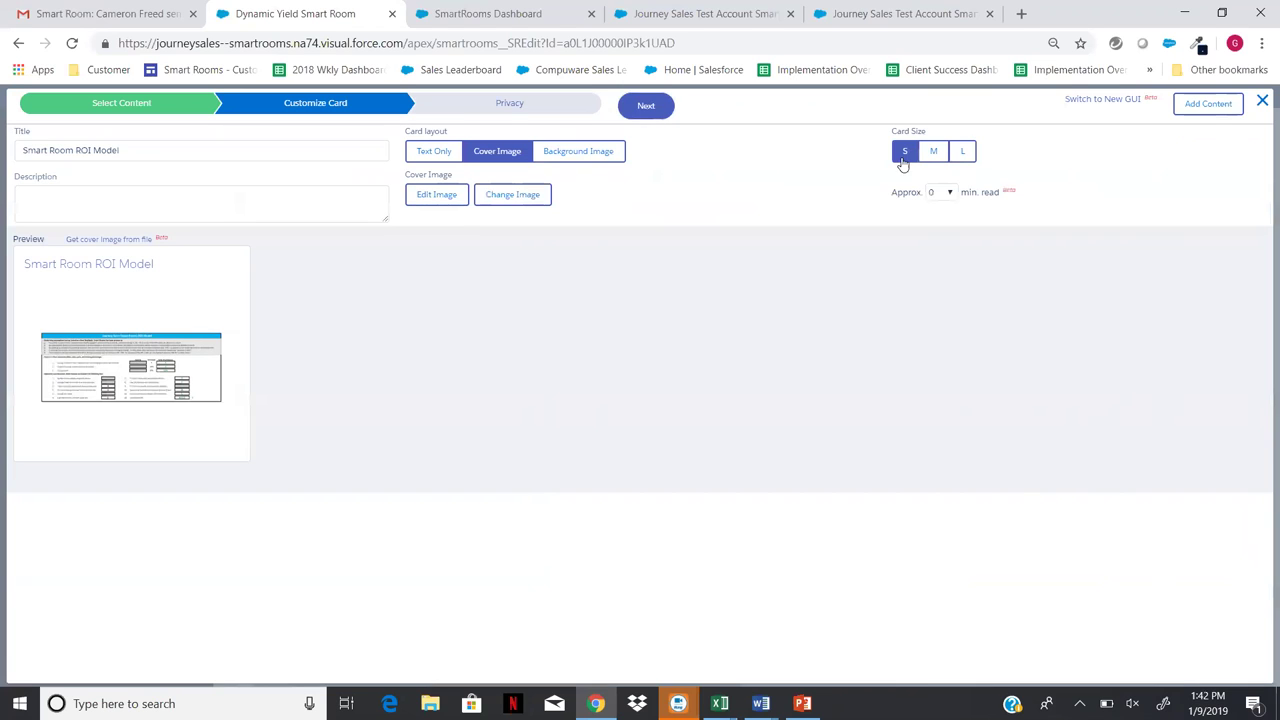
pyautogui.click(932, 158)
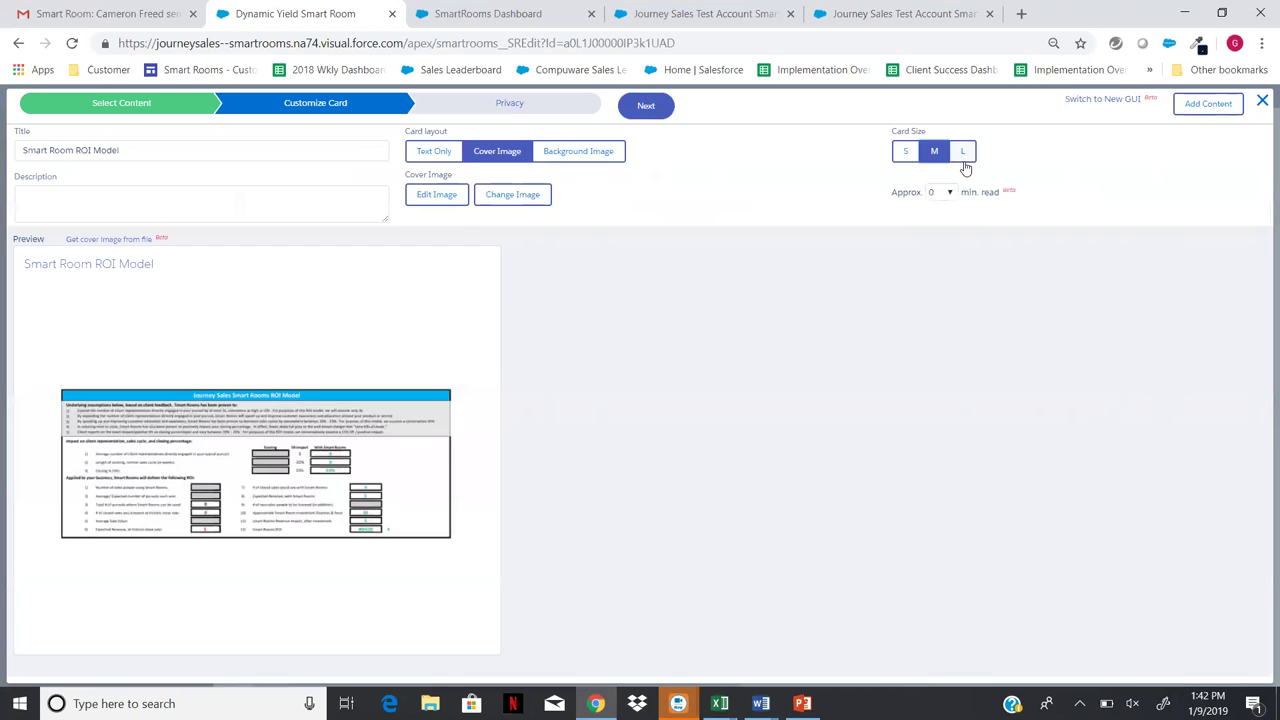
pyautogui.click(1222, 104)
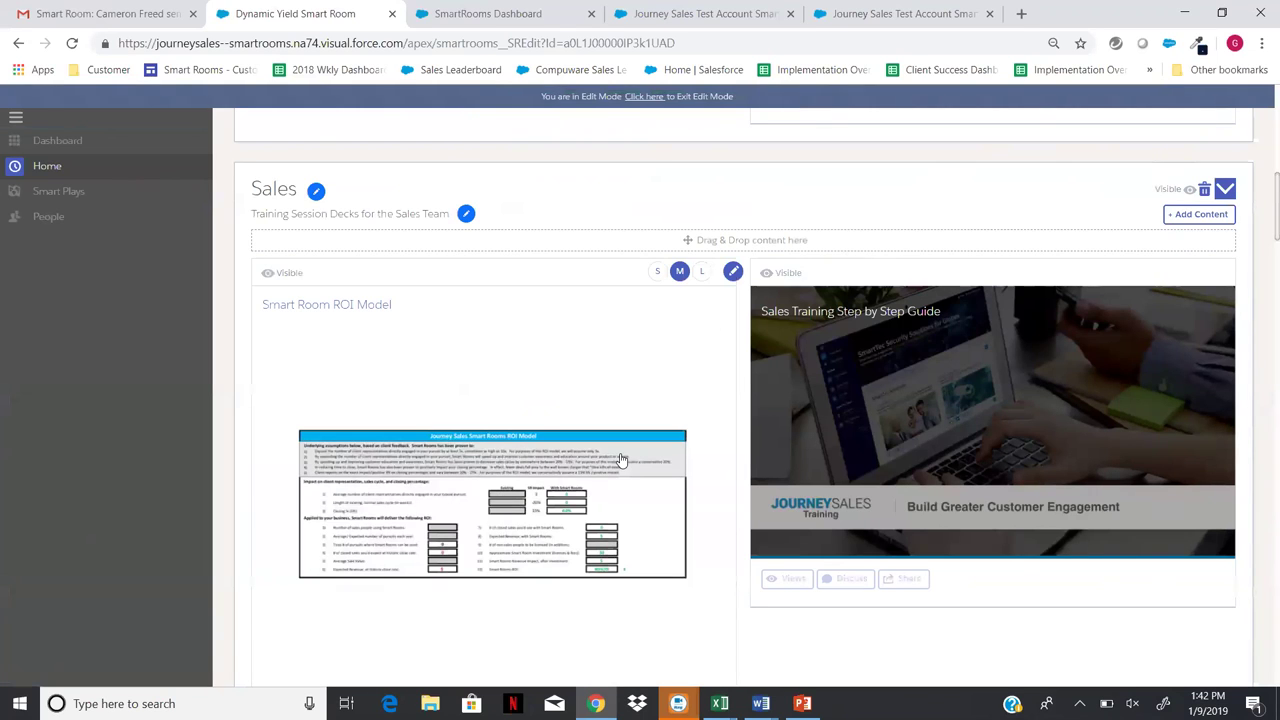
pyautogui.click(430, 463)
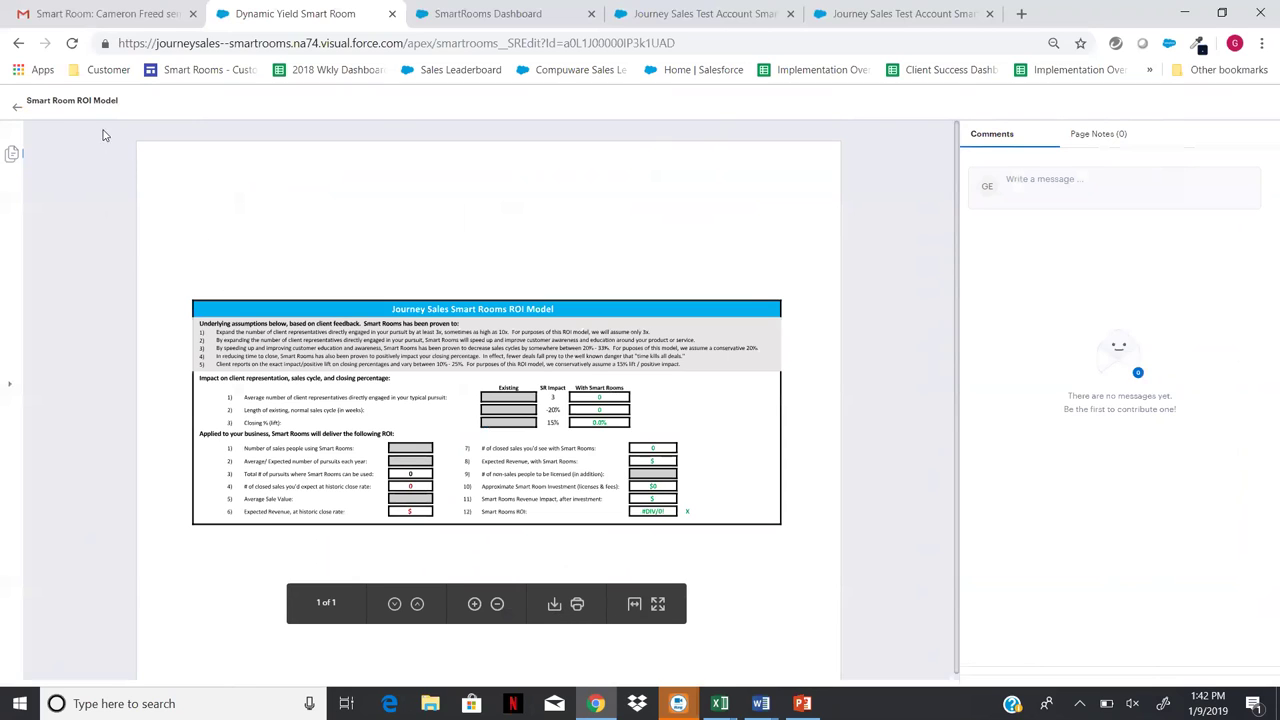
pyautogui.click(16, 112)
pyautogui.moveTo(361, 360)
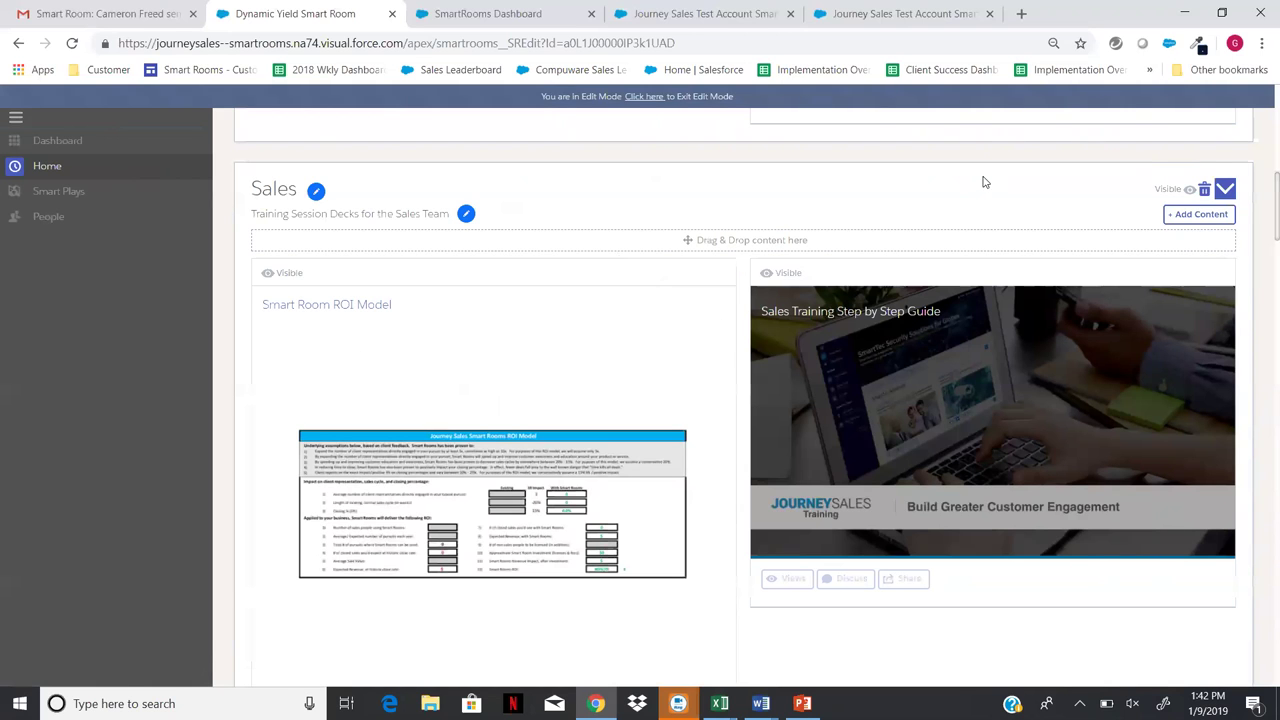
pyautogui.scroll(10, 893, 195)
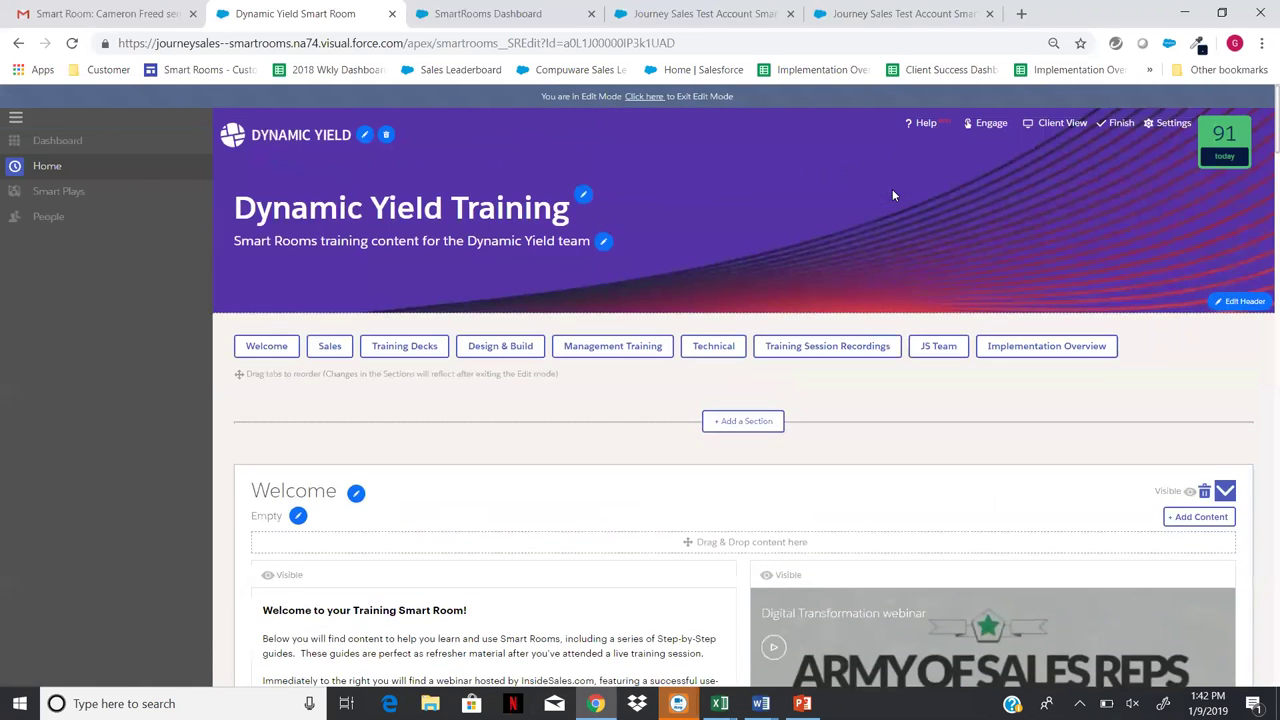
# - Finish editing so the Dynamic Yield Training room shows its normal view
pyautogui.click(1124, 123)
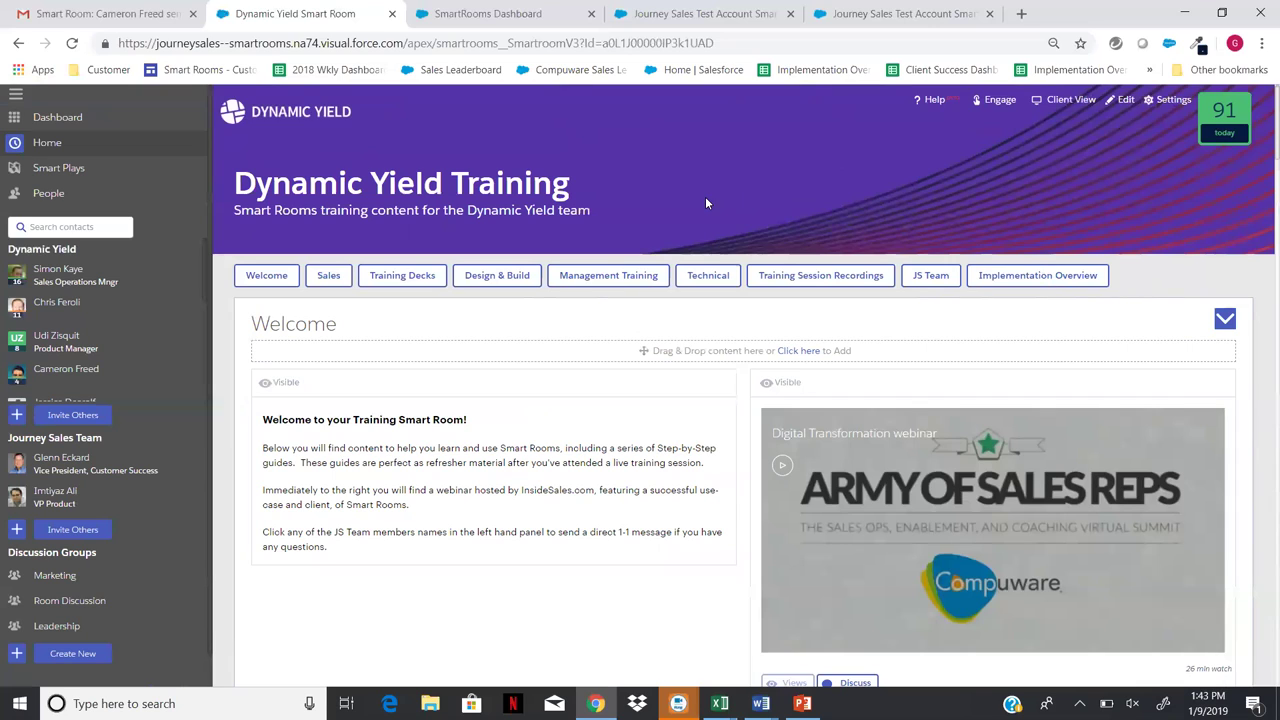
# - Open the room's People page via Invite Others and browse the 12 members and suggested contacts
pyautogui.click(72, 411)
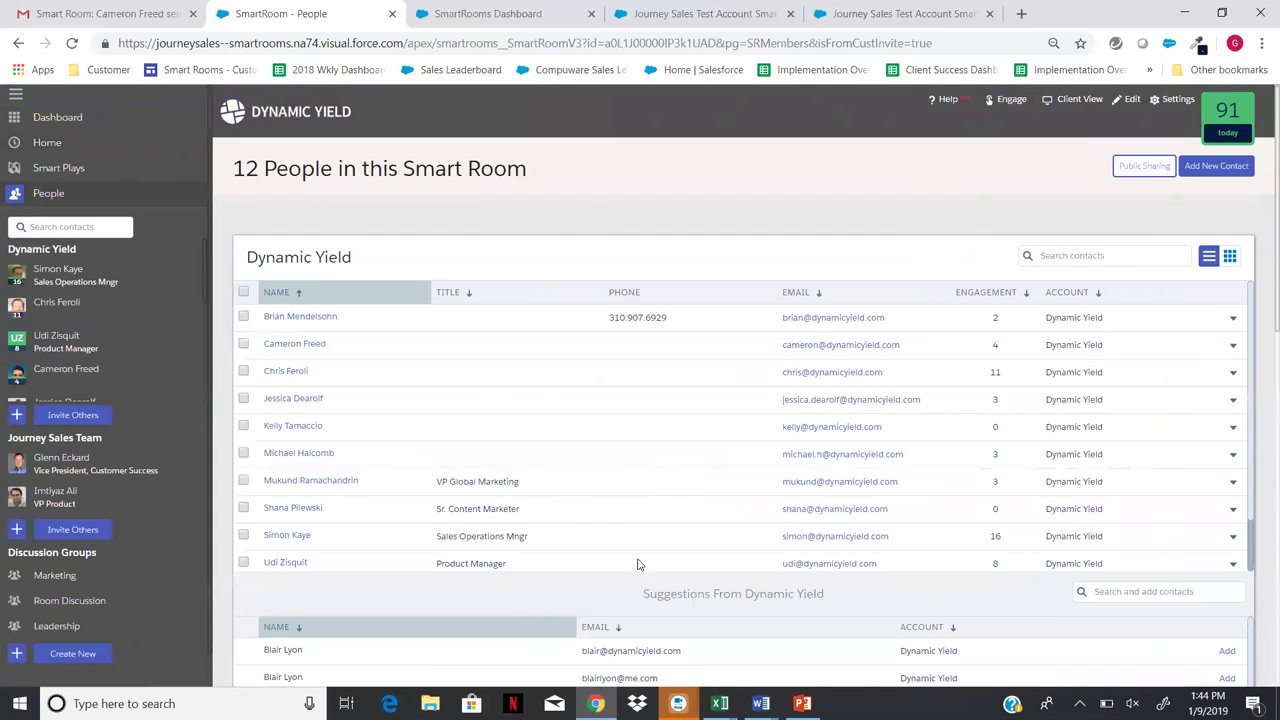
pyautogui.scroll(-2, 627, 585)
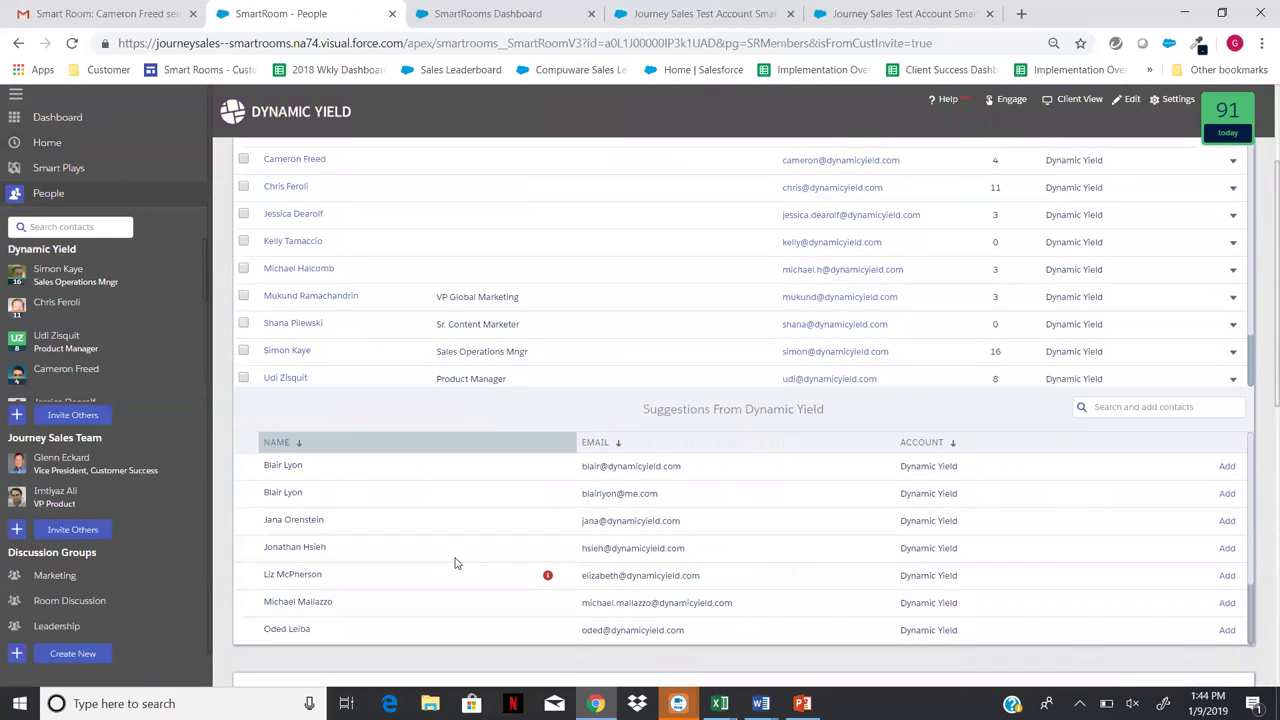
pyautogui.scroll(-1, 455, 563)
pyautogui.scroll(-1, 452, 562)
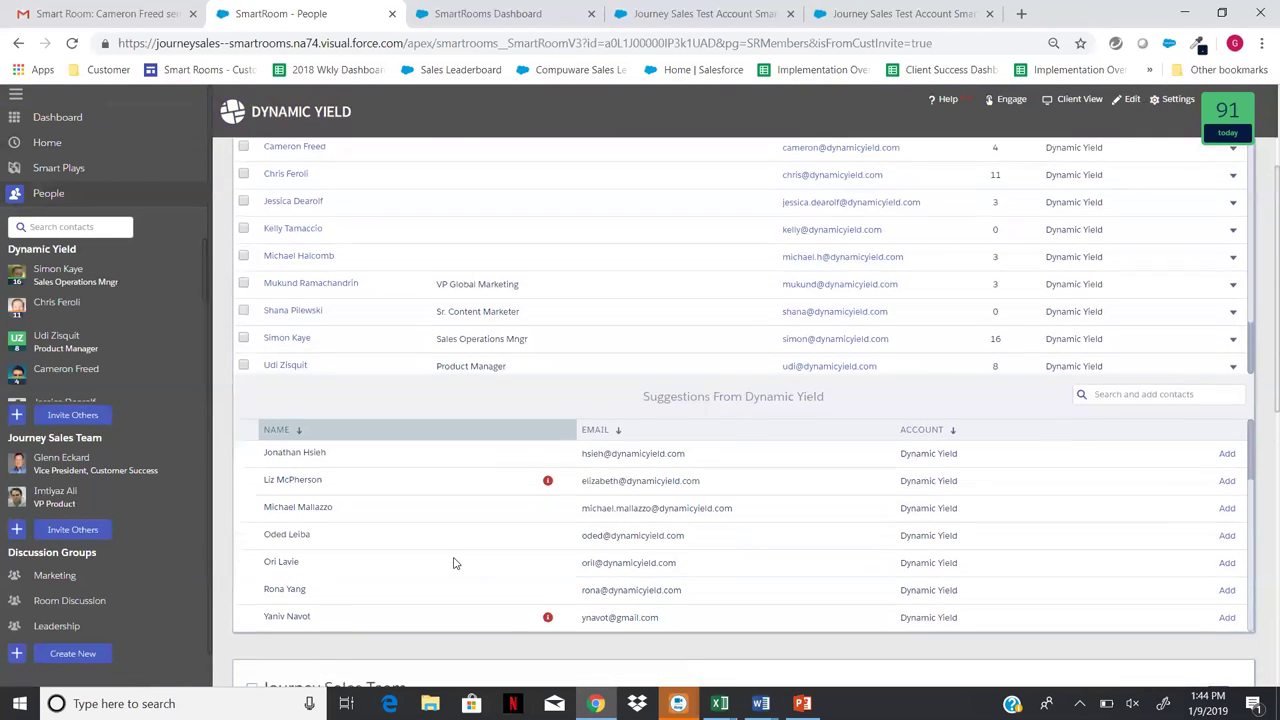
pyautogui.scroll(2, 435, 558)
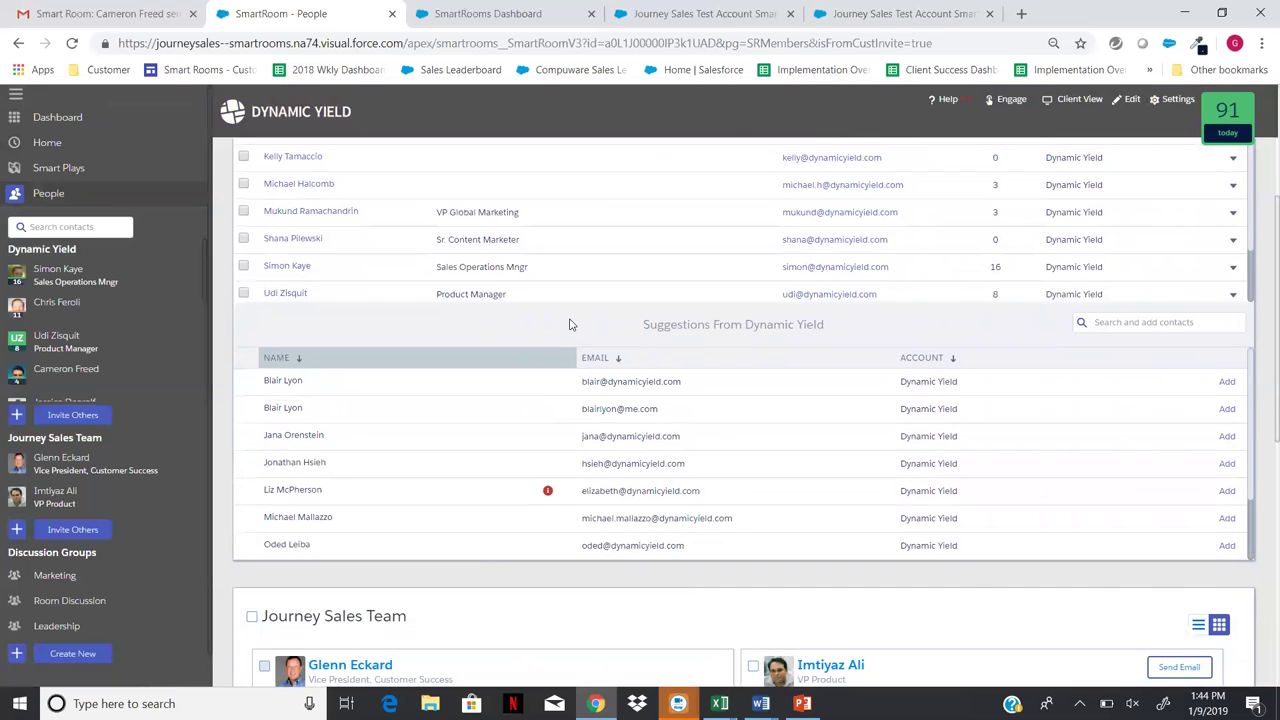
pyautogui.scroll(3, 570, 330)
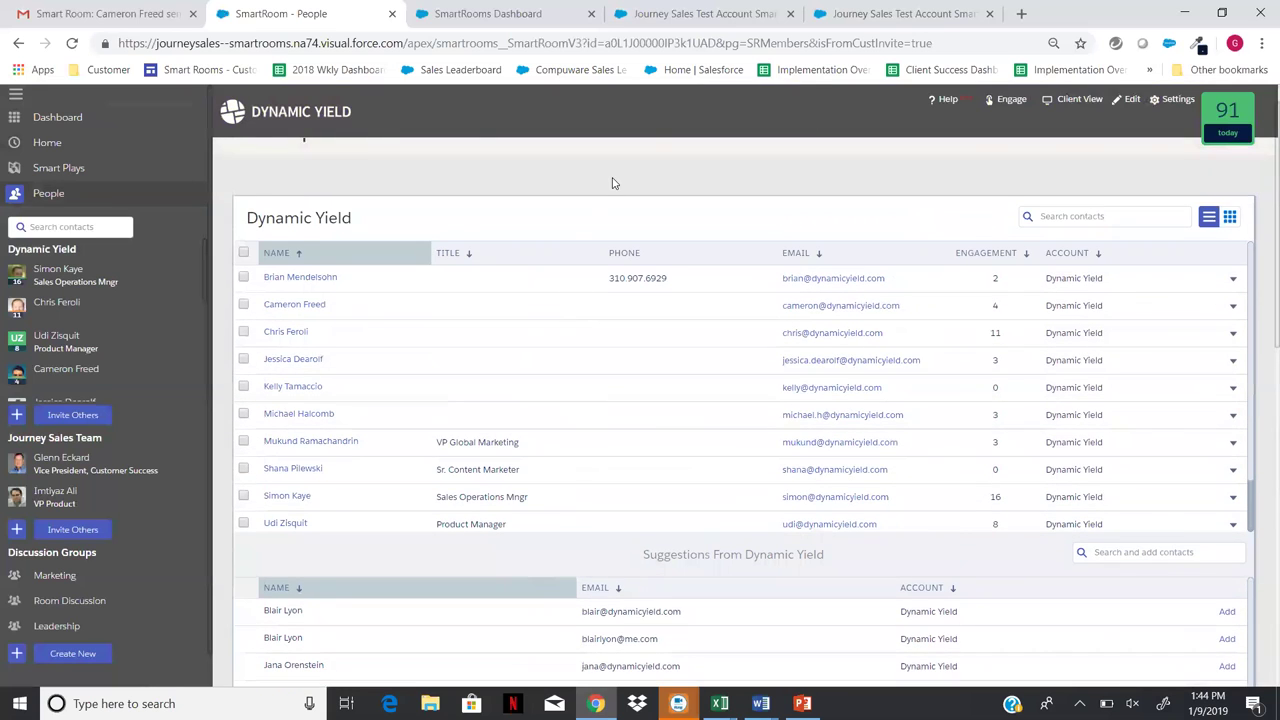
pyautogui.scroll(1, 610, 185)
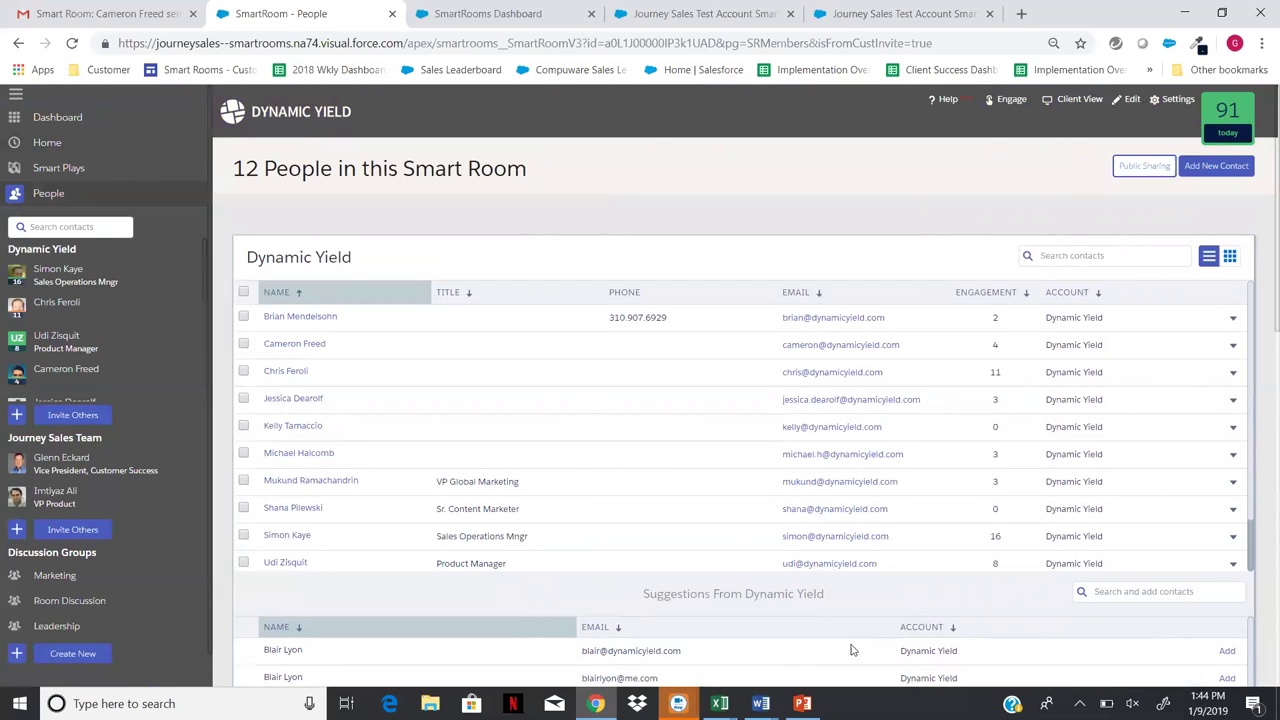
# - Add a new Dynamic Yield contact with first name, last name and e-mail, making 13 people
pyautogui.click(1215, 167)
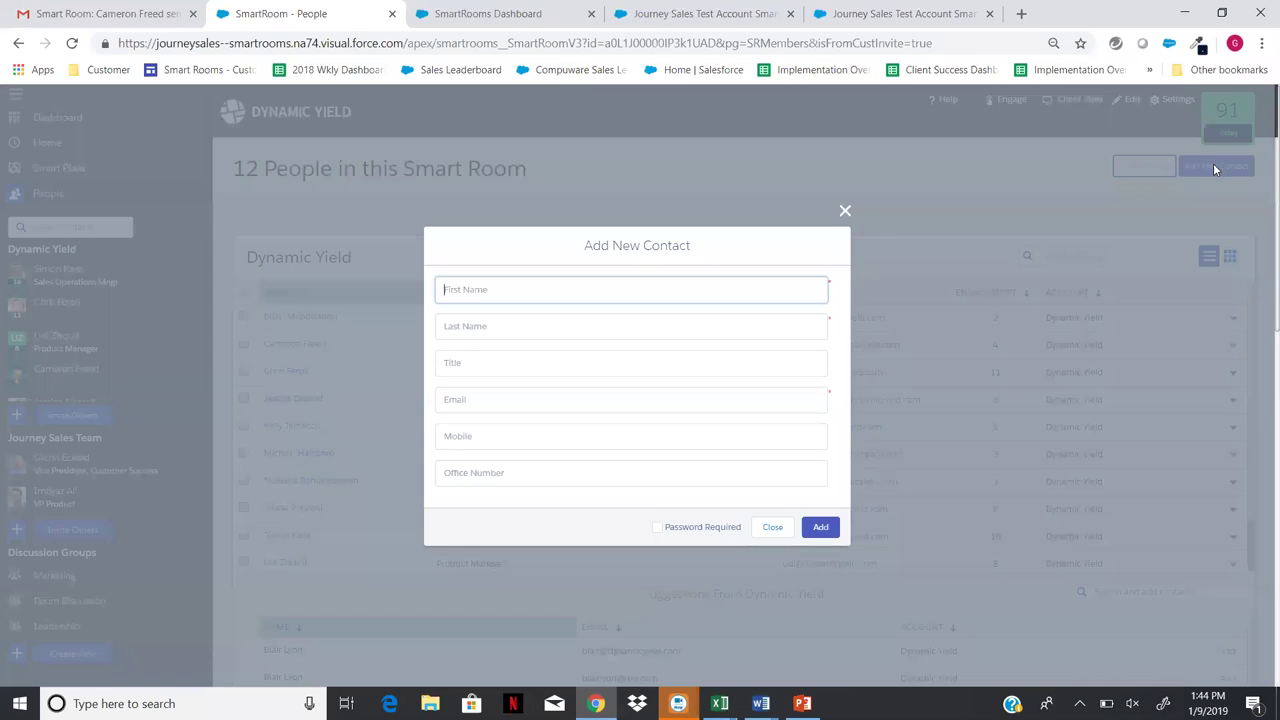
pyautogui.press('Tab')
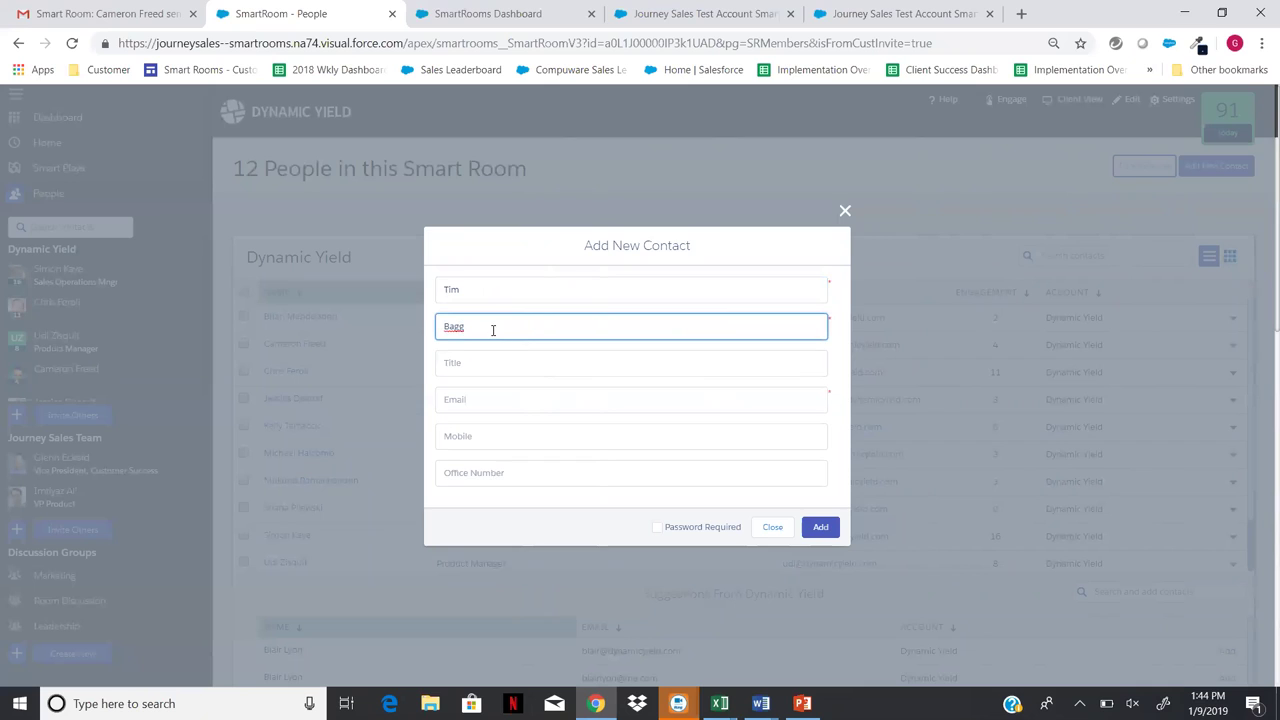
pyautogui.click(482, 400)
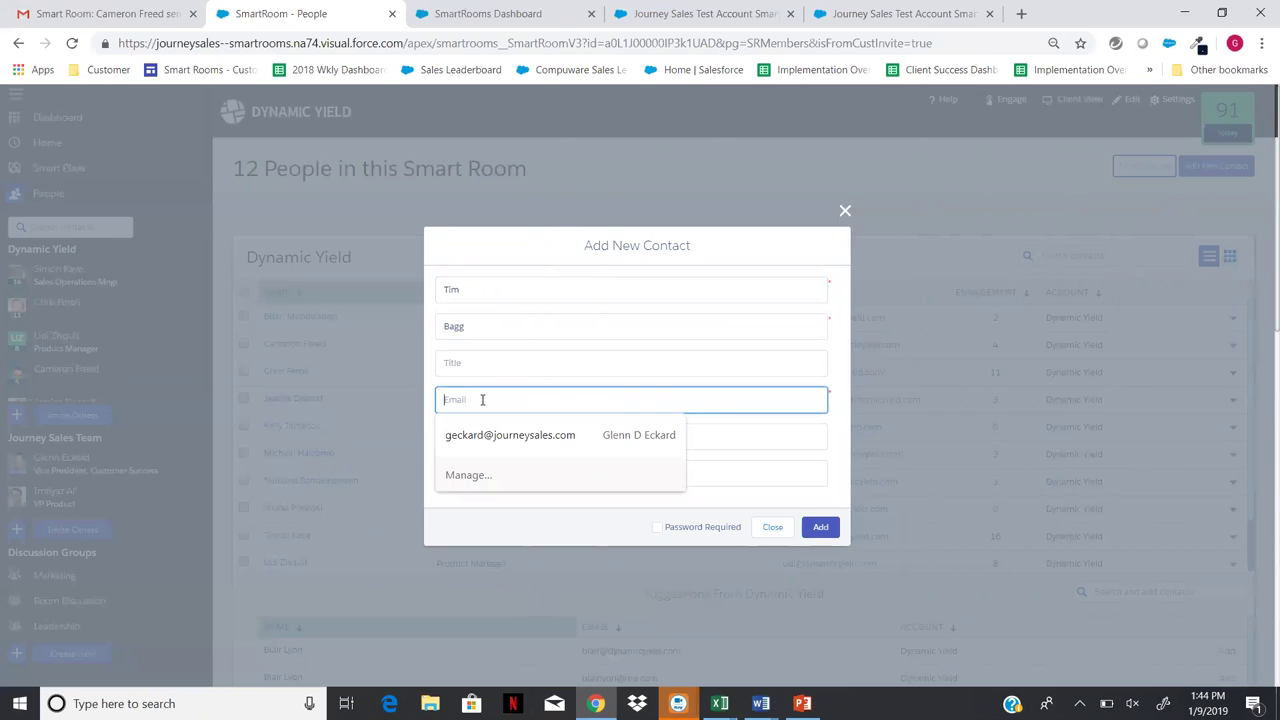
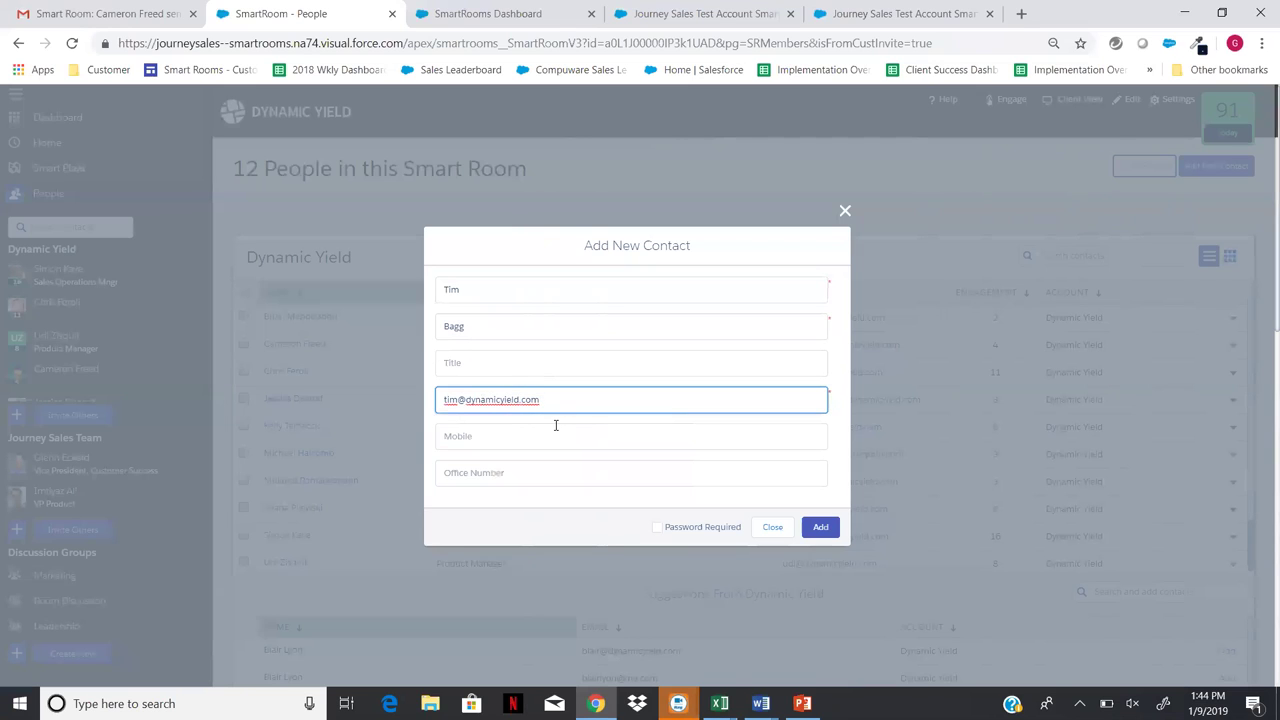
pyautogui.click(822, 532)
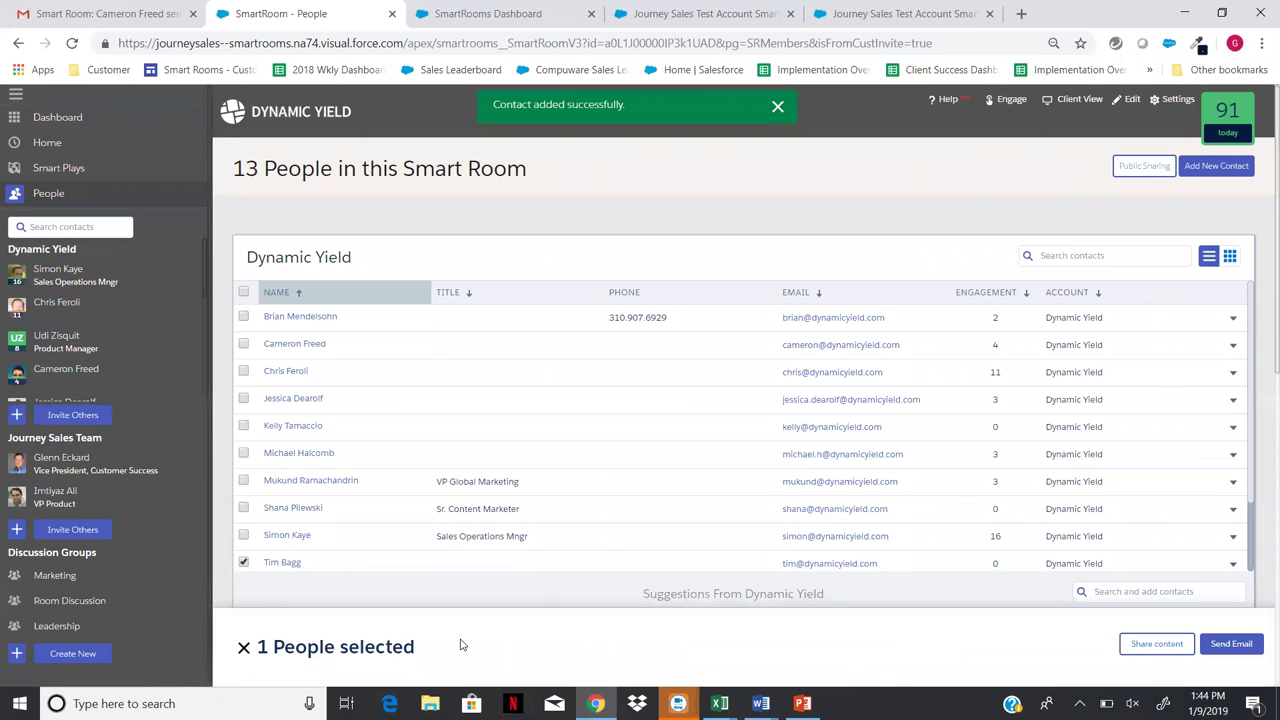
# - Send the new contact an invitation e-mail reading 'Here you go - thanks for the question'
pyautogui.click(1230, 645)
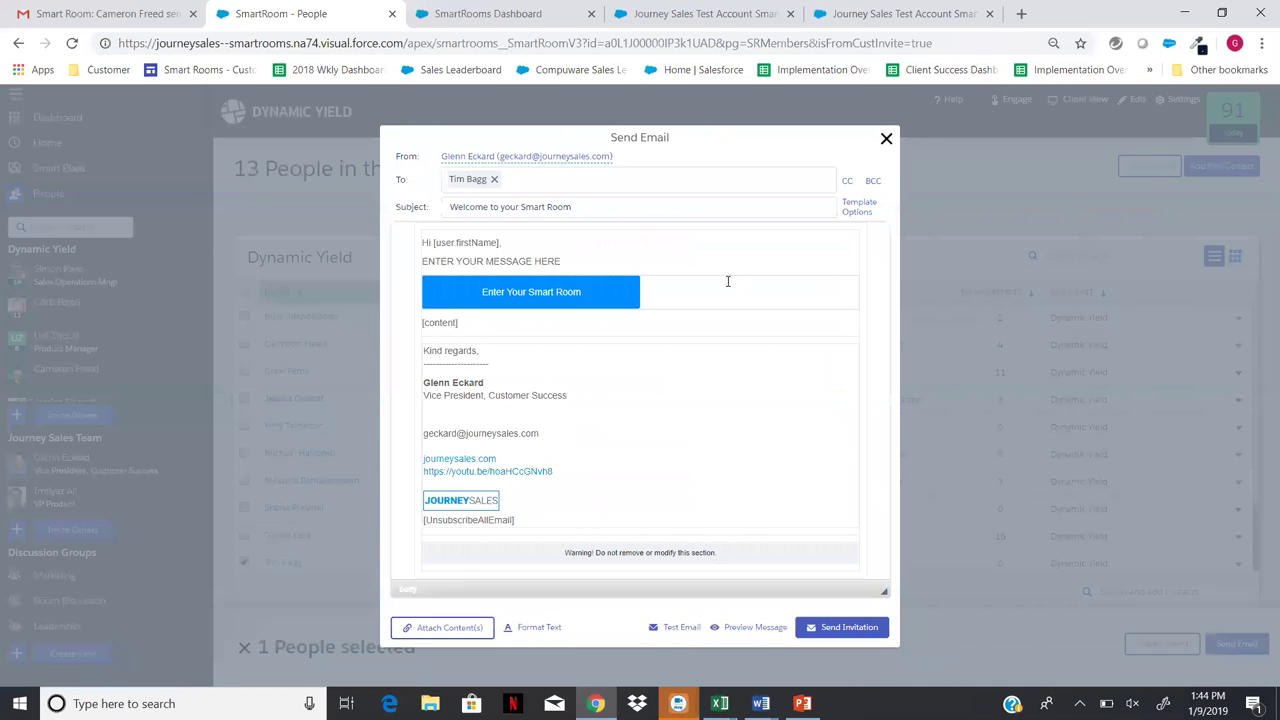
pyautogui.press('BackSpace')
pyautogui.press('BackSpace')
pyautogui.press('BackSpace')
pyautogui.press('BackSpace')
pyautogui.press('BackSpace')
pyautogui.press('BackSpace')
pyautogui.press('BackSpace')
pyautogui.press('BackSpace')
pyautogui.press('BackSpace')
pyautogui.press('BackSpace')
pyautogui.press('BackSpace')
pyautogui.press('BackSpace')
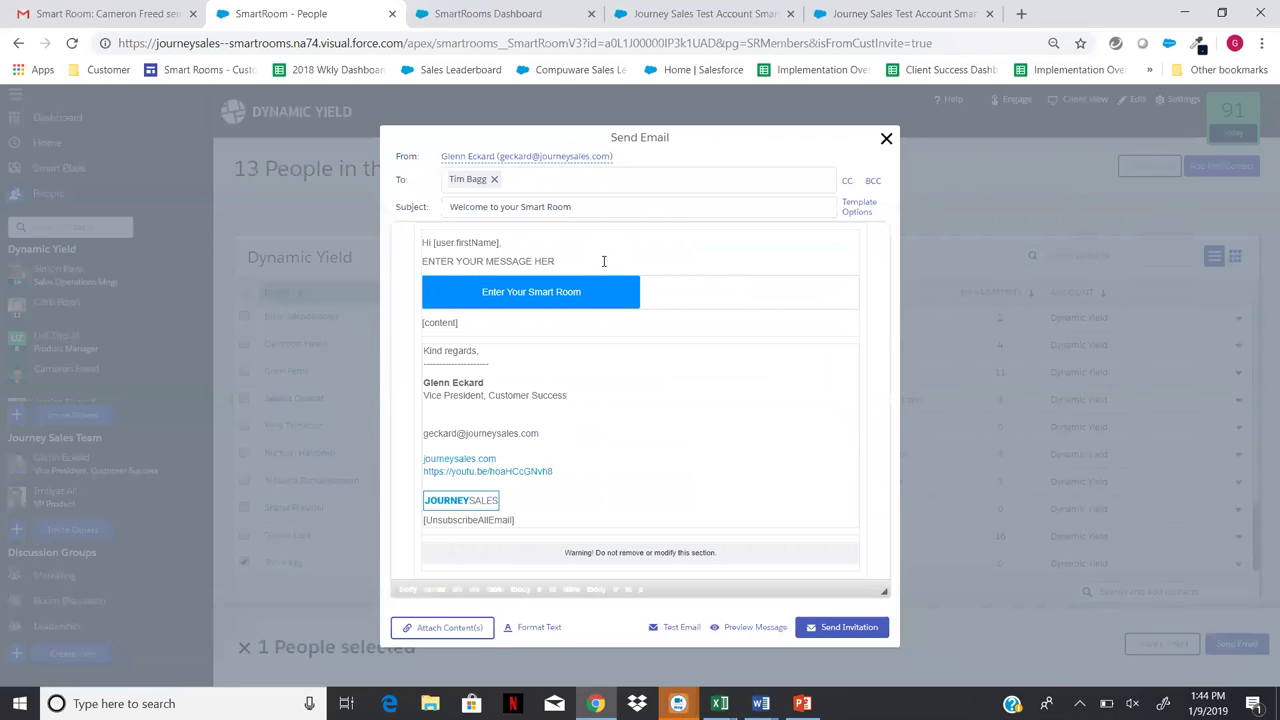
pyautogui.press('BackSpace')
pyautogui.press('BackSpace')
pyautogui.press('BackSpace')
pyautogui.press('BackSpace')
pyautogui.press('BackSpace')
pyautogui.press('BackSpace')
pyautogui.press('BackSpace')
pyautogui.press('BackSpace')
pyautogui.press('BackSpace')
pyautogui.press('BackSpace')
pyautogui.write('Here you go - thanks for the question.')
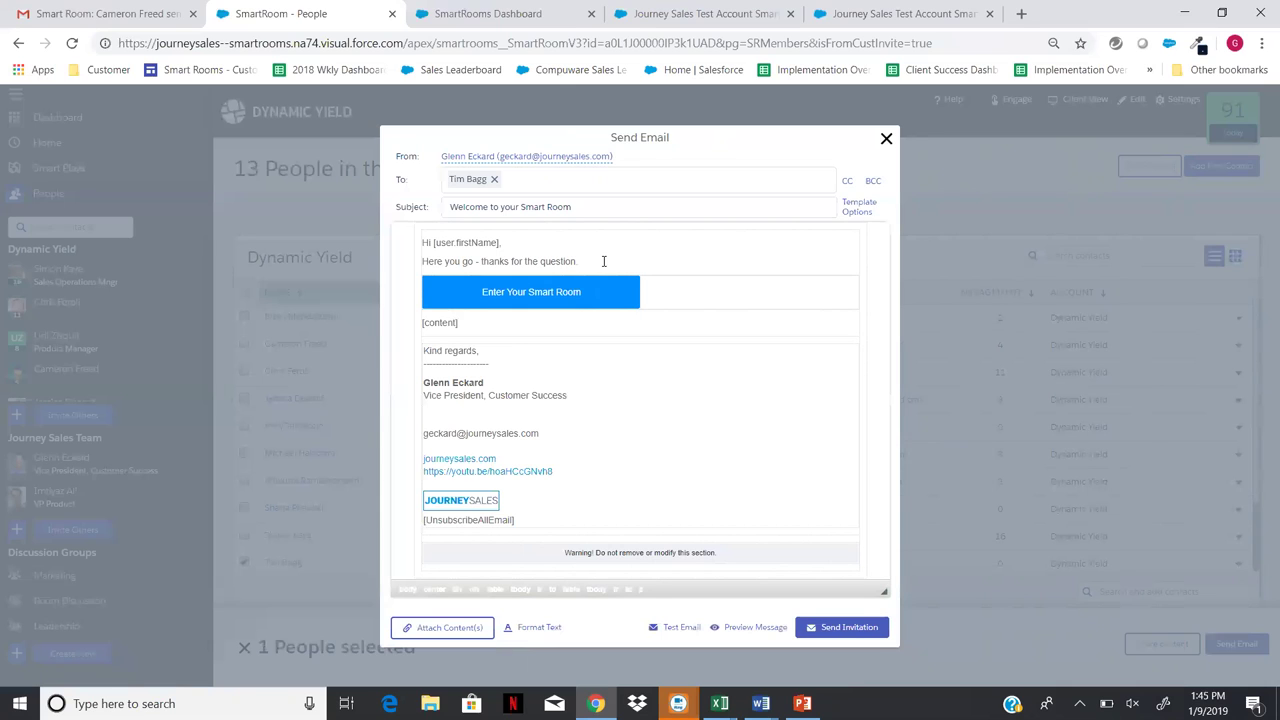
pyautogui.click(870, 630)
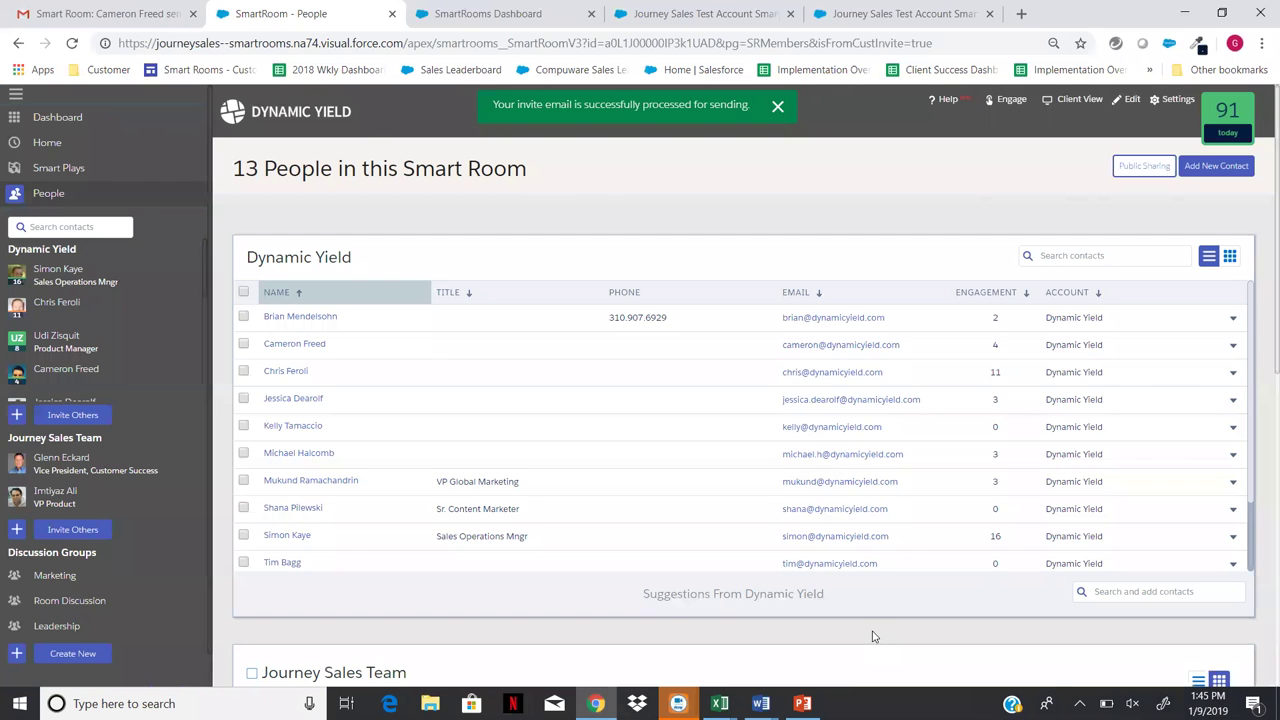
pyautogui.scroll(-1, 58, 362)
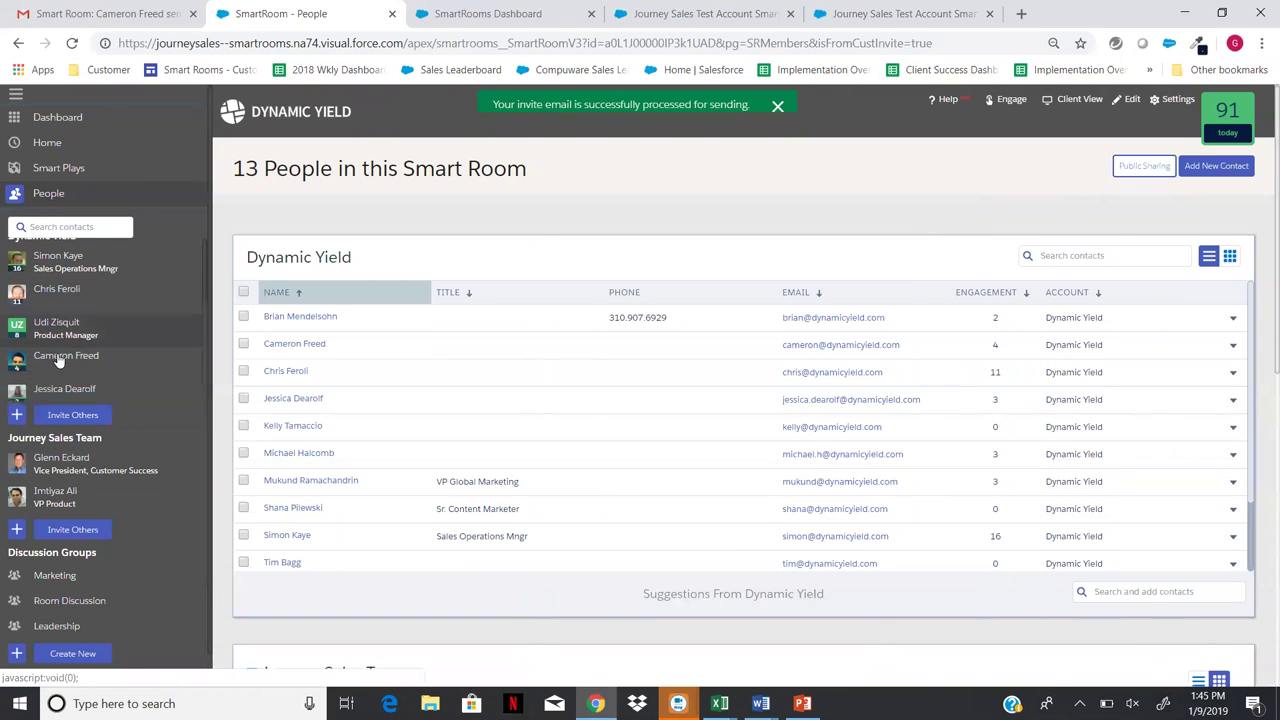
pyautogui.scroll(-3, 58, 362)
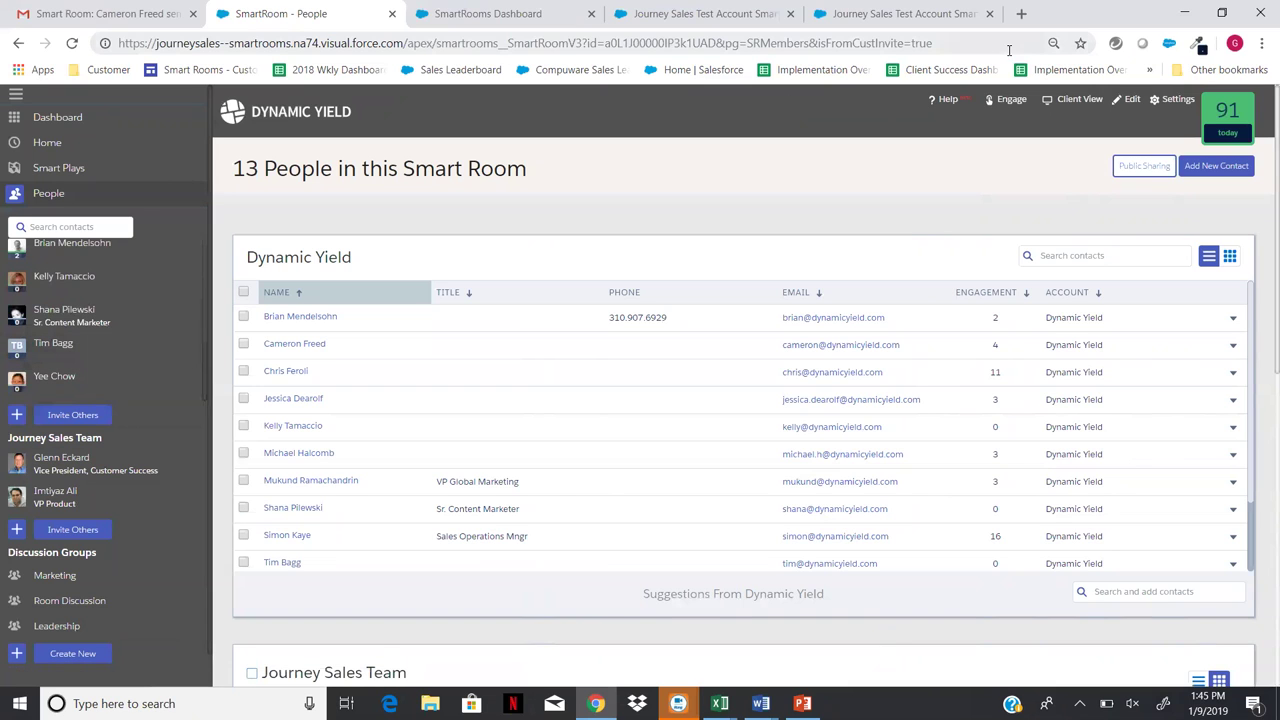
# - In a new browser tab, find the new contact's profile on LinkedIn
pyautogui.click(1021, 14)
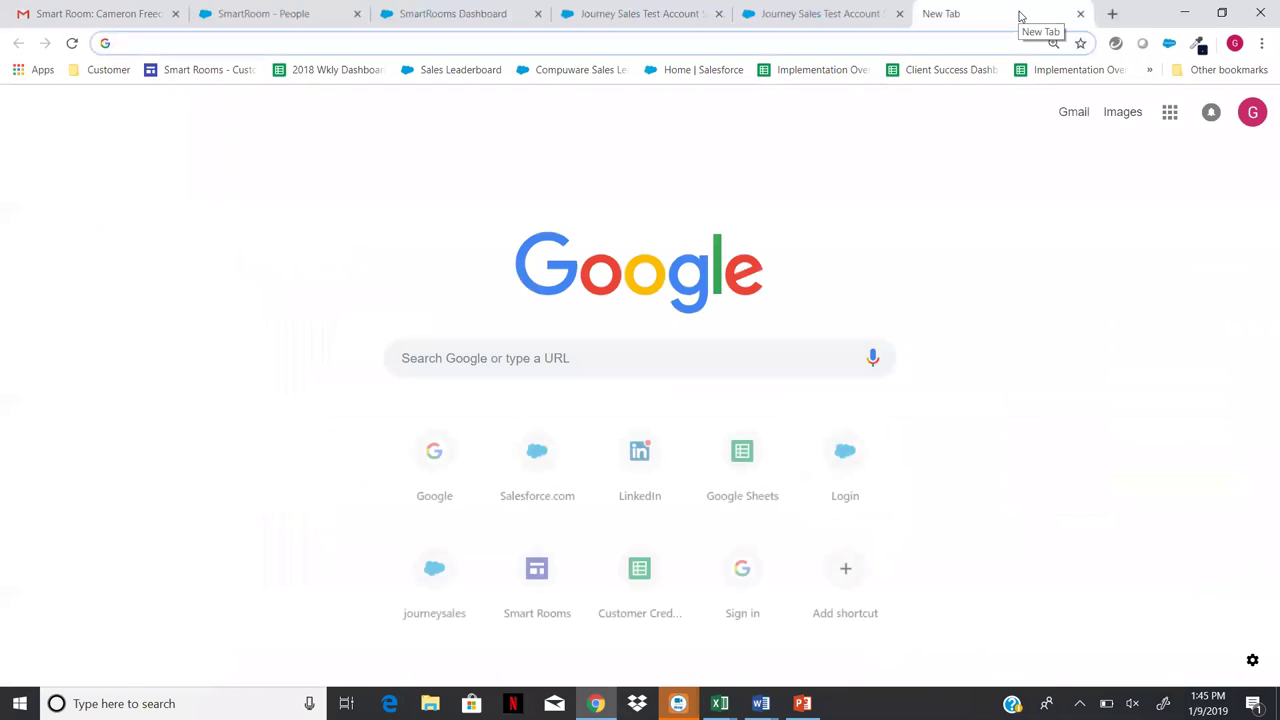
pyautogui.write('link')
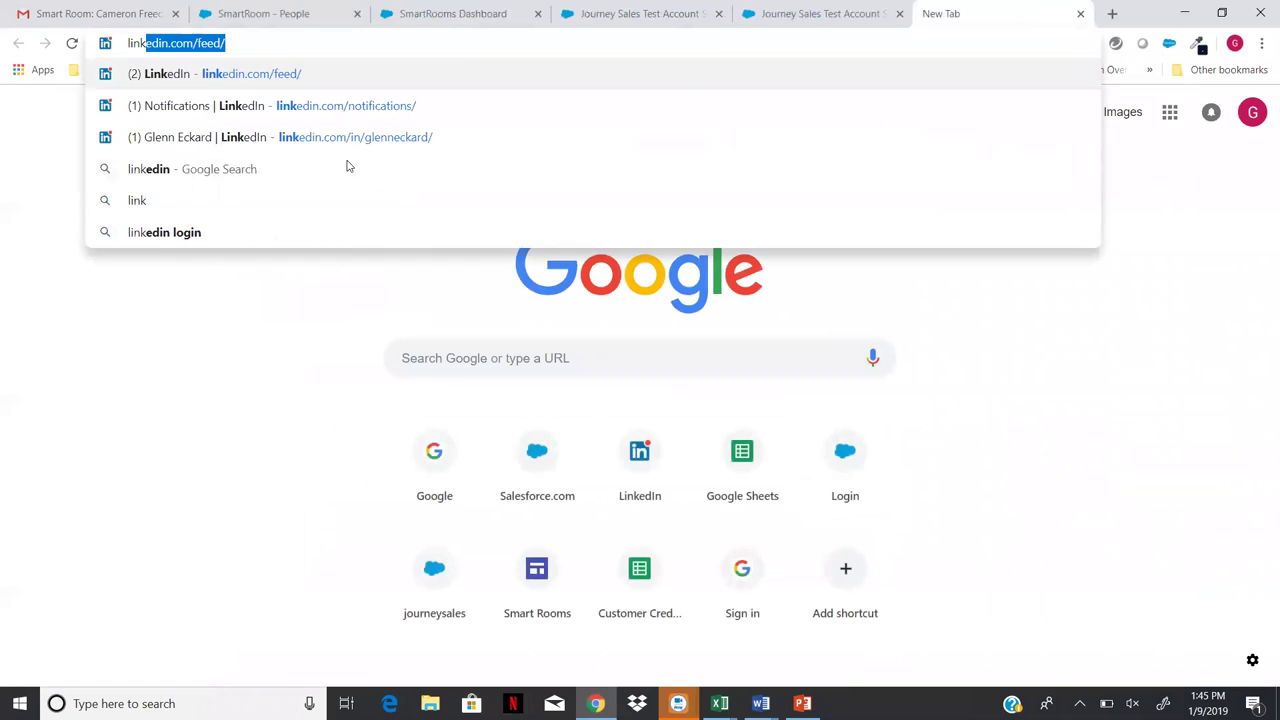
pyautogui.press('Return')
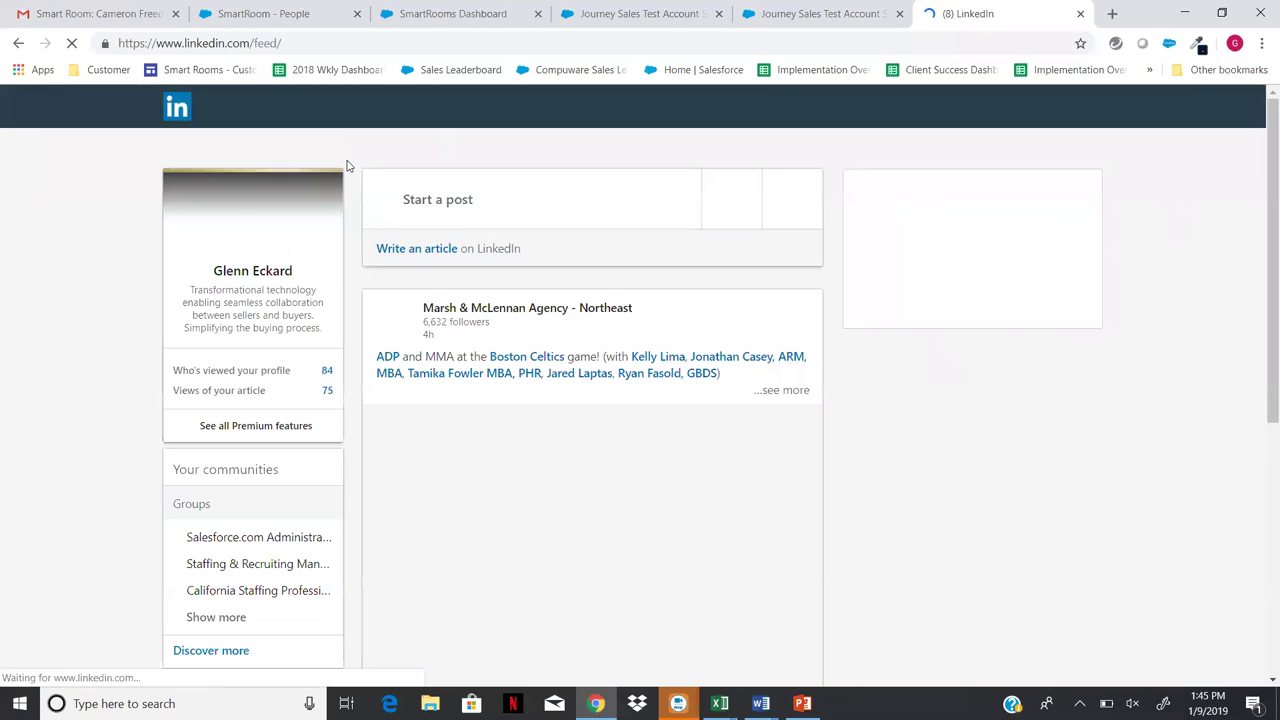
pyautogui.click(212, 107)
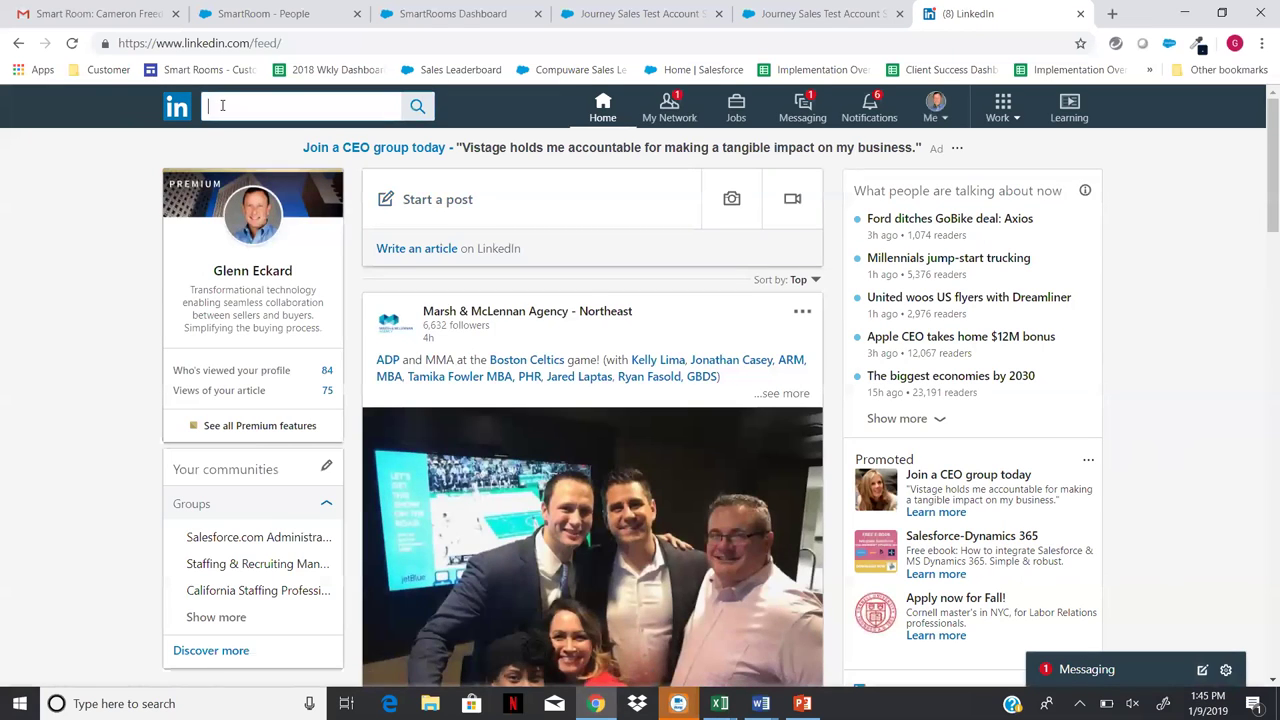
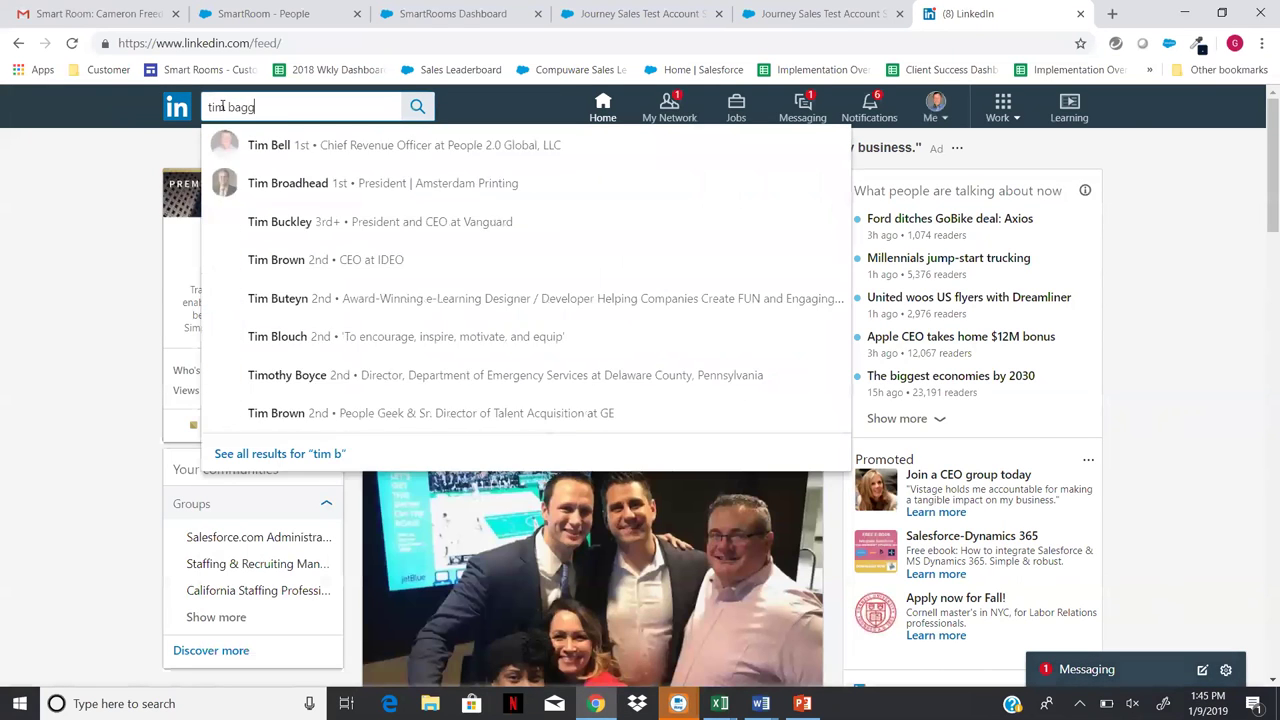
pyautogui.click(364, 143)
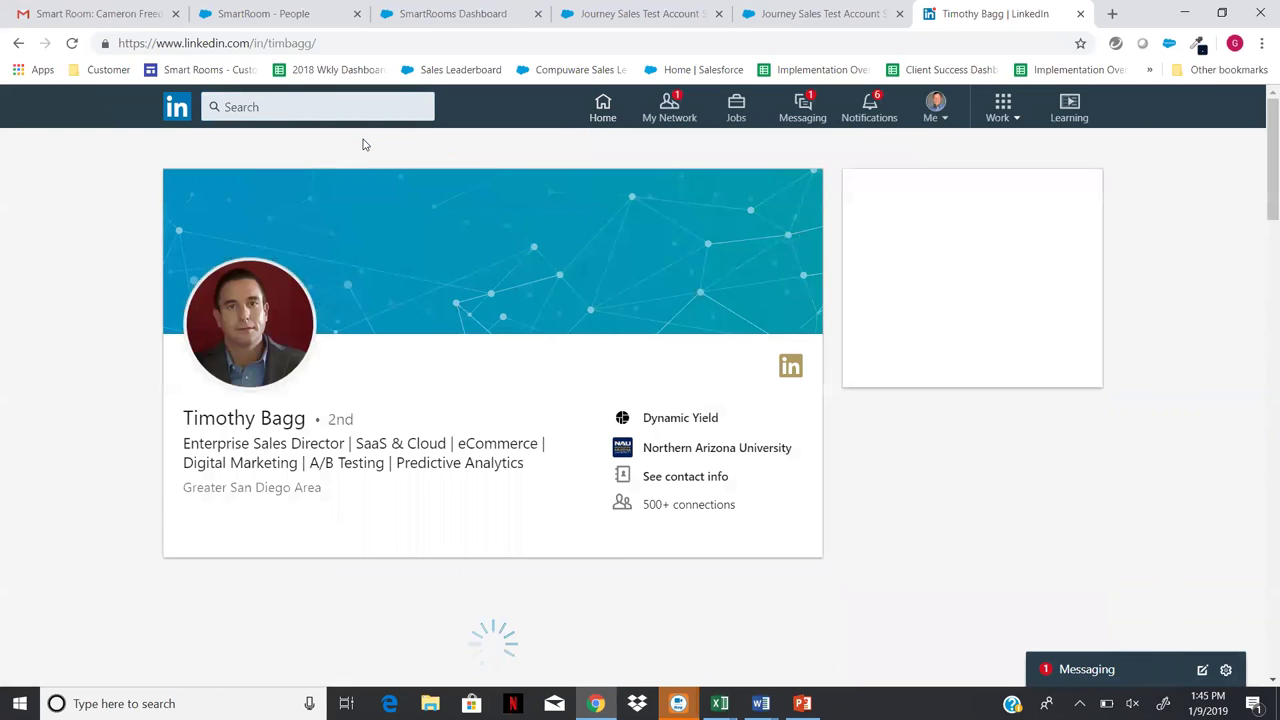
# - Save the contact's enlarged profile photo into Team pics, named after the contact
pyautogui.click(225, 316)
pyautogui.rightClick(530, 391)
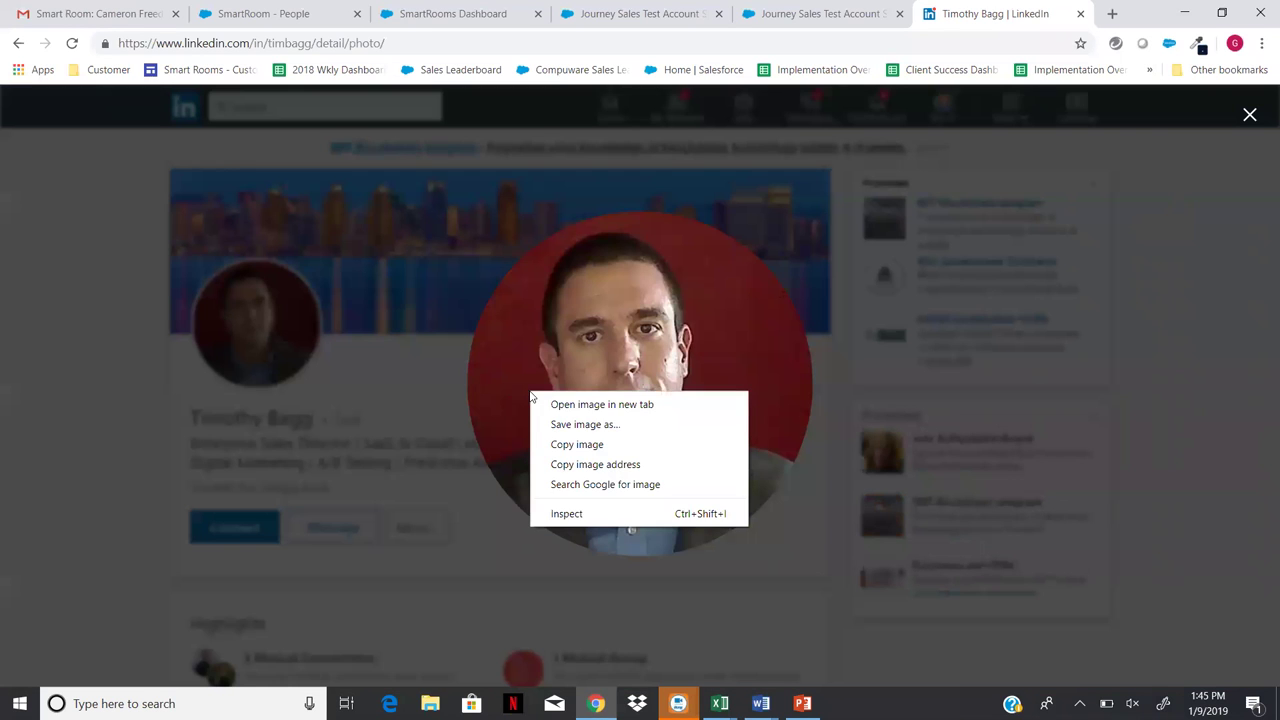
pyautogui.click(574, 424)
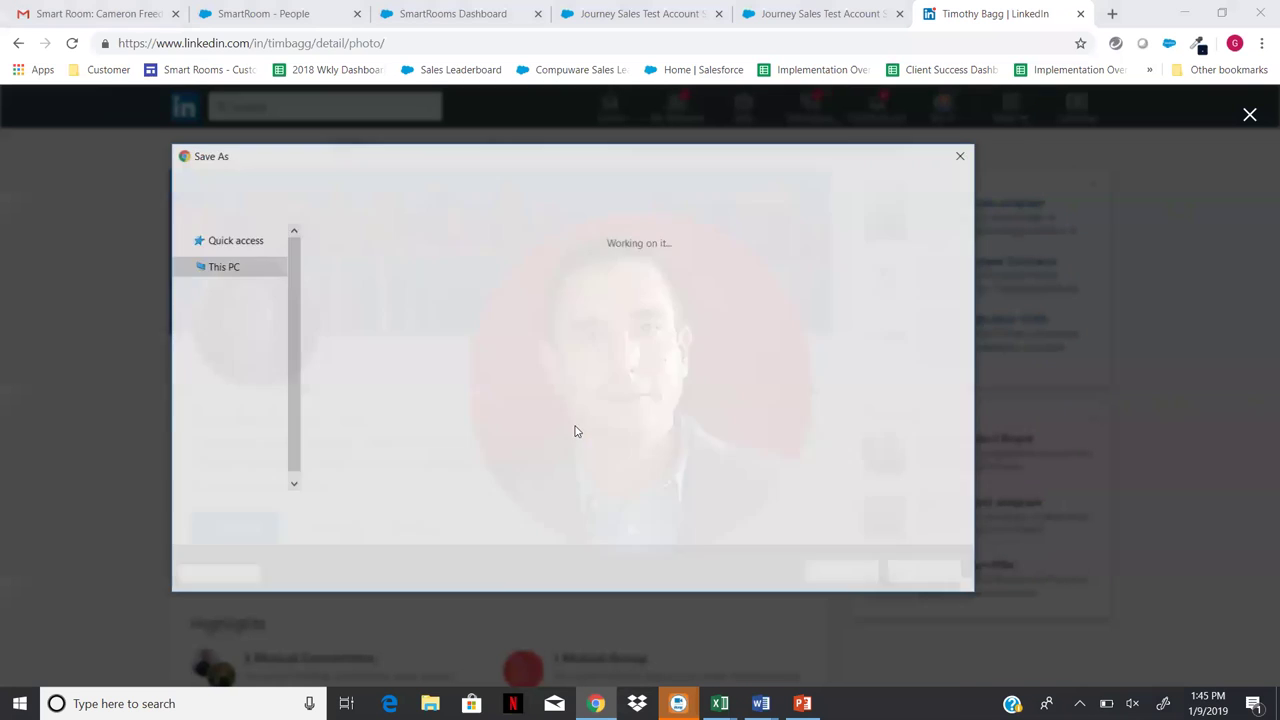
pyautogui.click(449, 506)
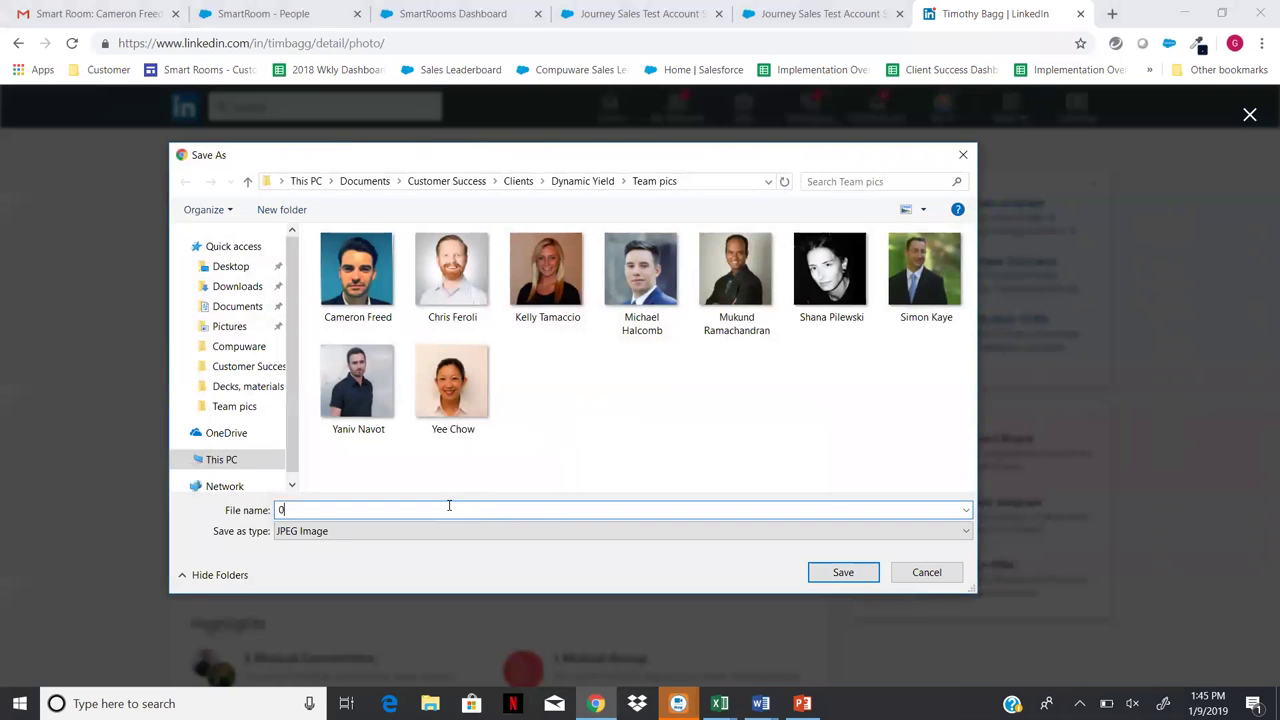
pyautogui.press('BackSpace')
pyautogui.click(843, 573)
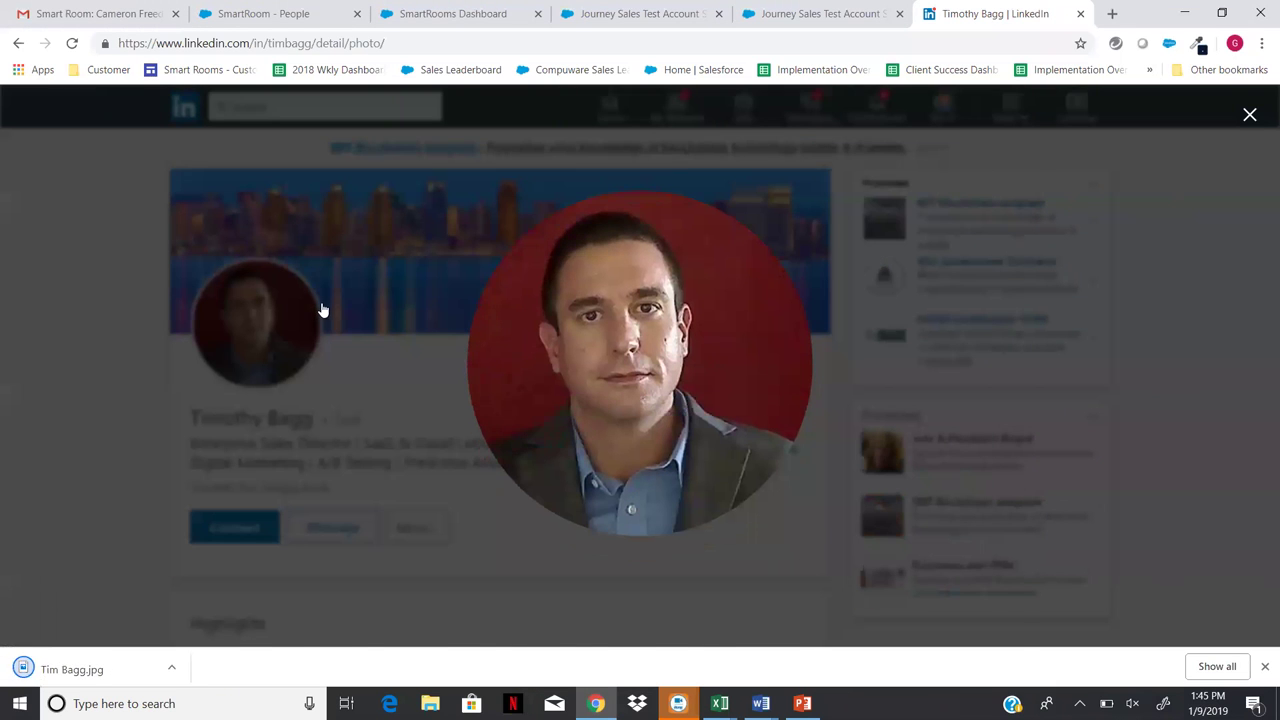
pyautogui.click(321, 302)
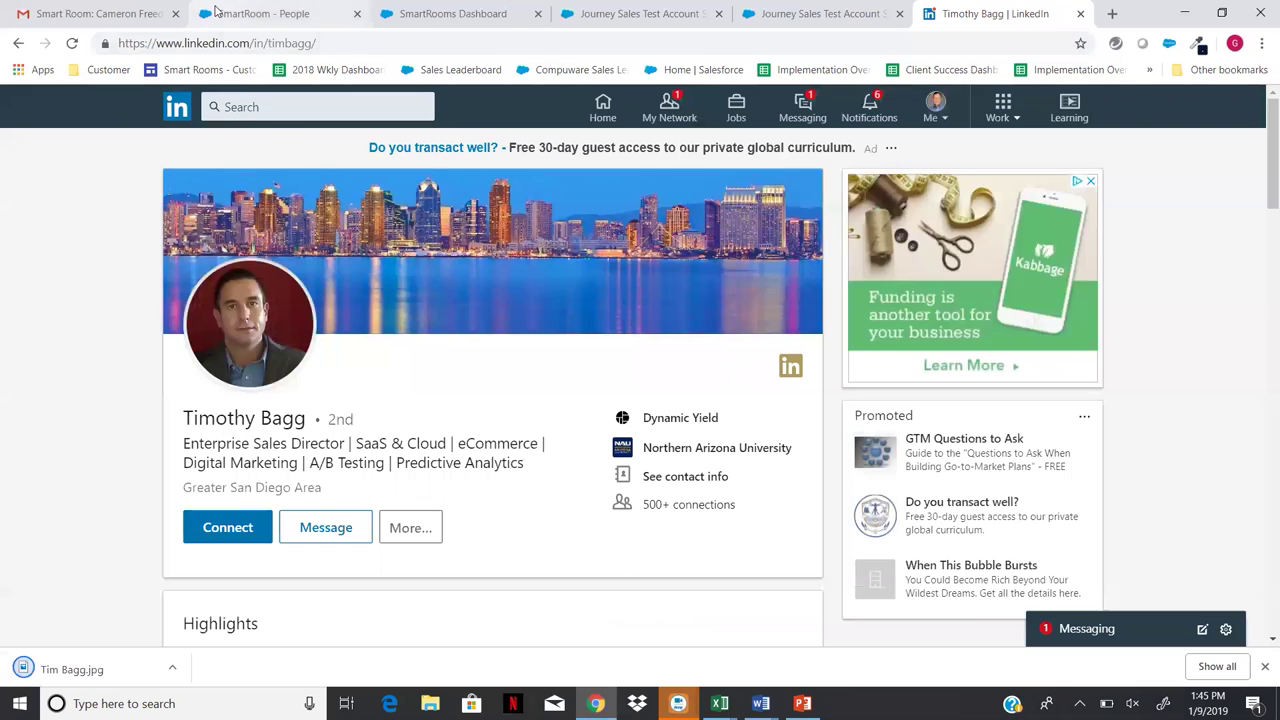
pyautogui.click(216, 12)
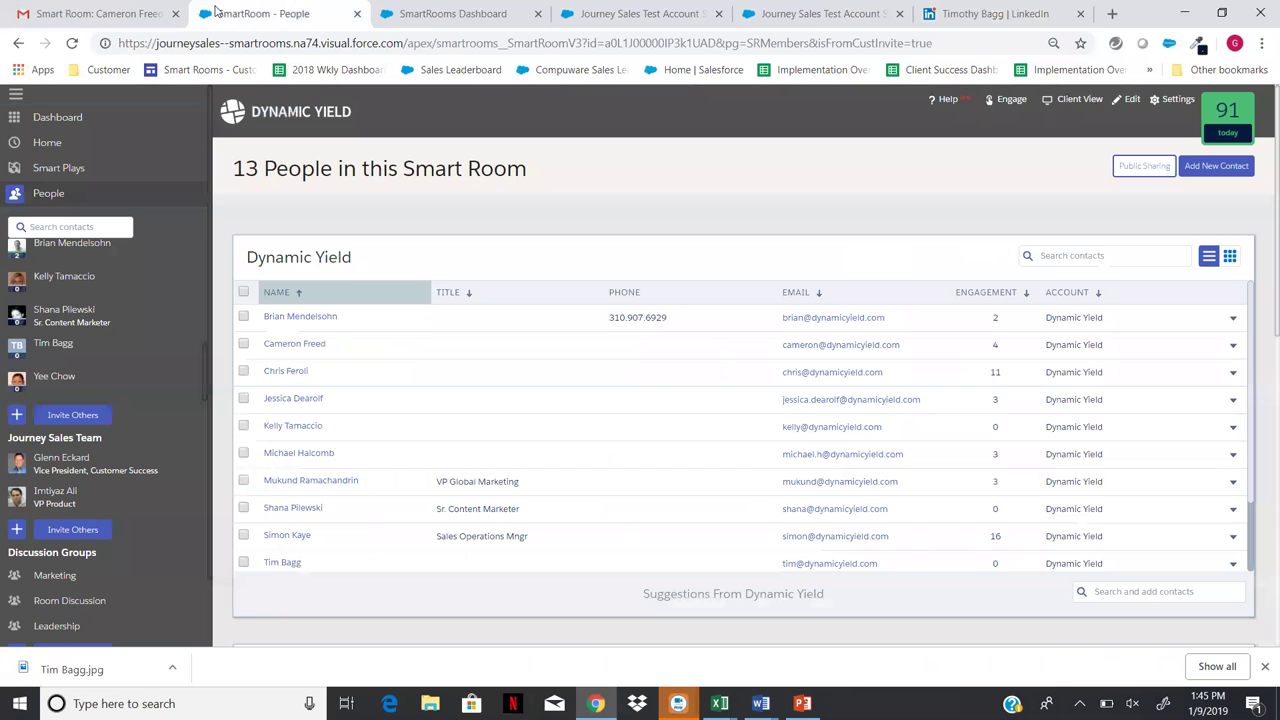
# - Upload the contact's headshot from Documents > Customer Success > Clients > Dynamic Yield > Team pics as their profile image
pyautogui.click(69, 346)
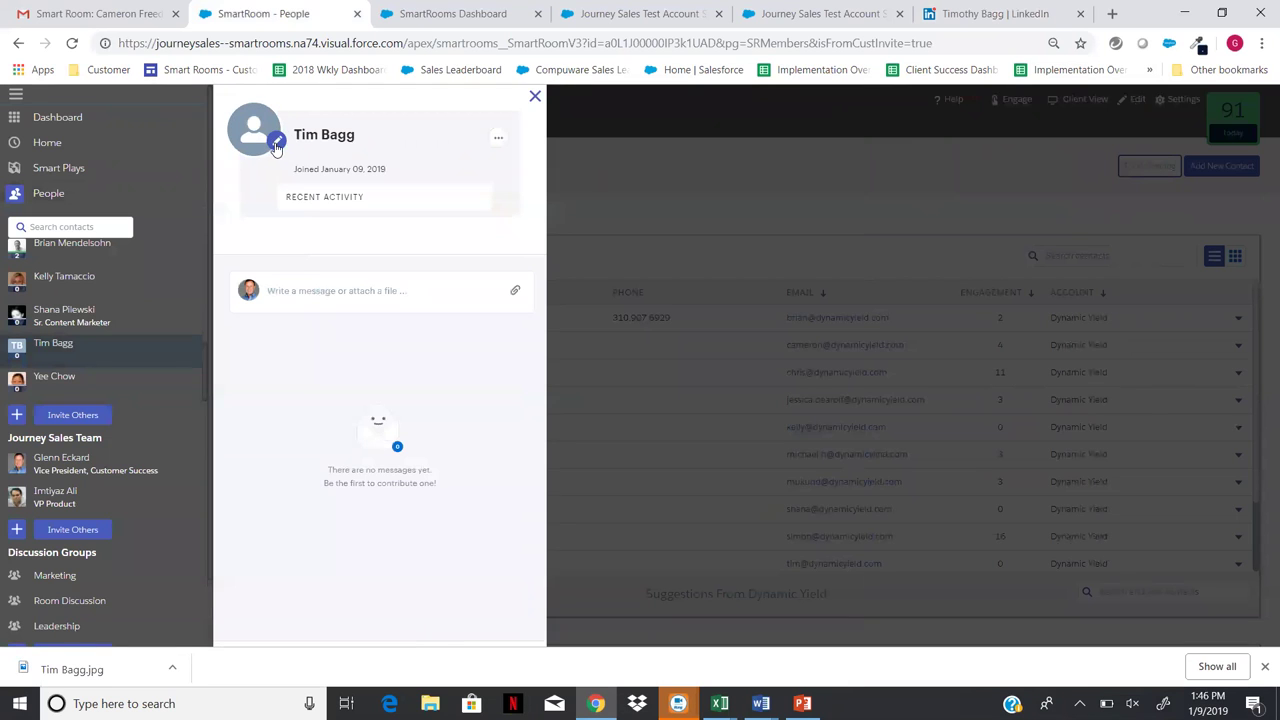
pyautogui.click(277, 145)
pyautogui.click(652, 294)
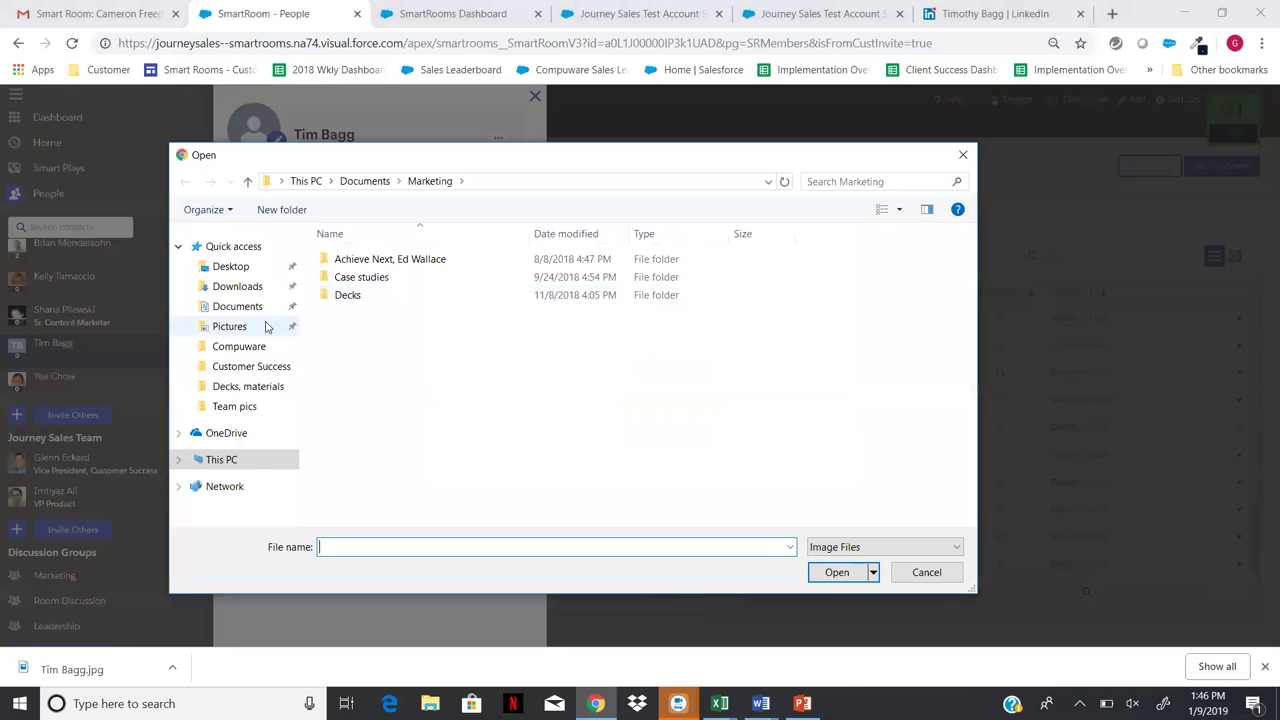
pyautogui.click(247, 310)
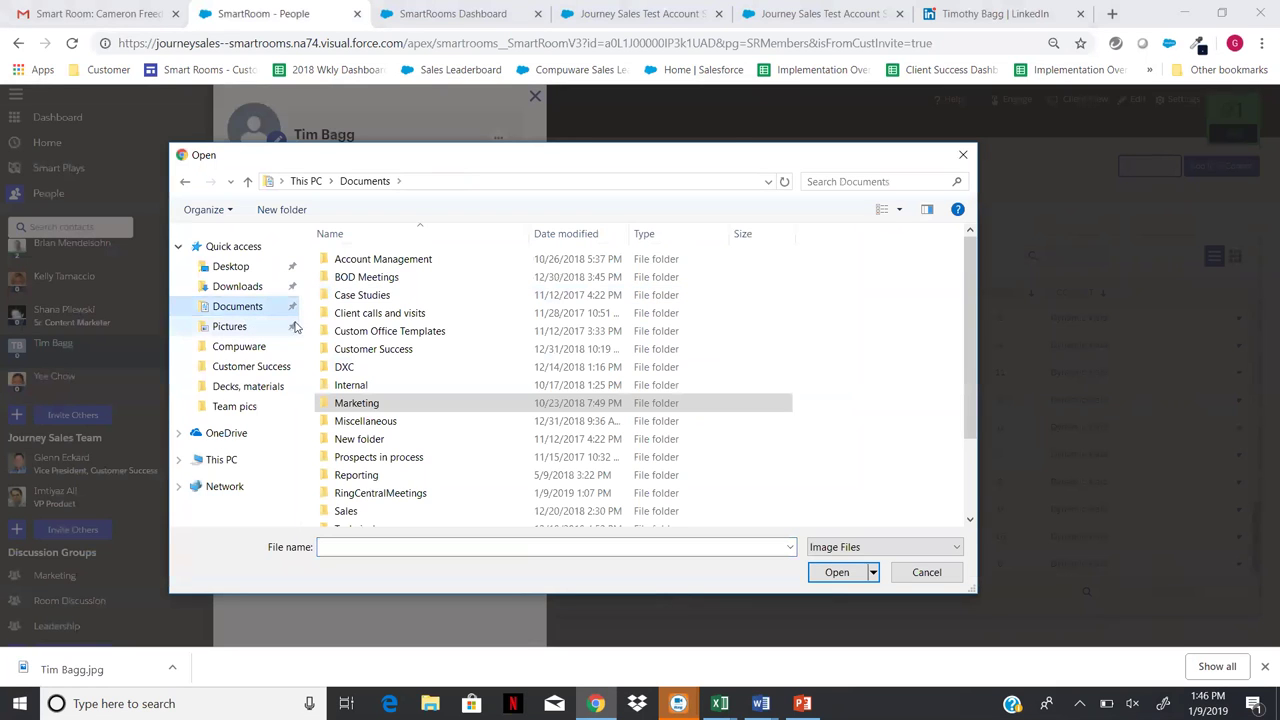
pyautogui.doubleClick(365, 348)
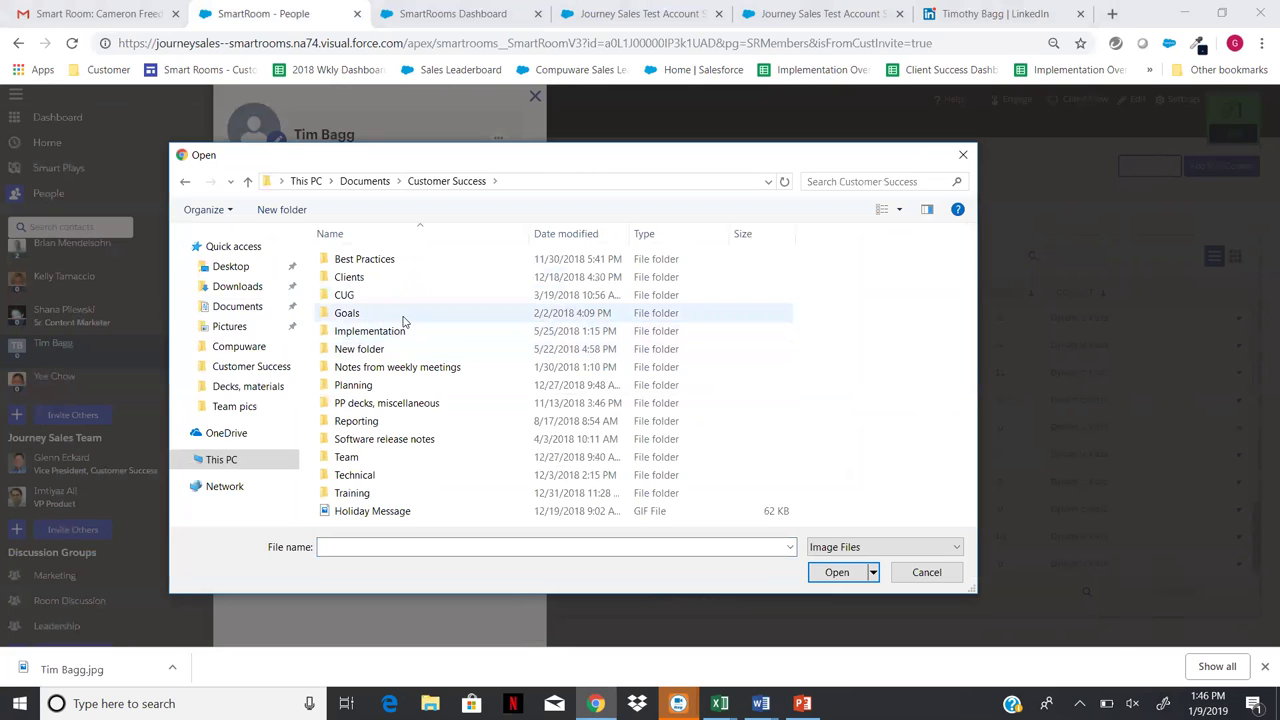
pyautogui.click(381, 281)
pyautogui.doubleClick(381, 281)
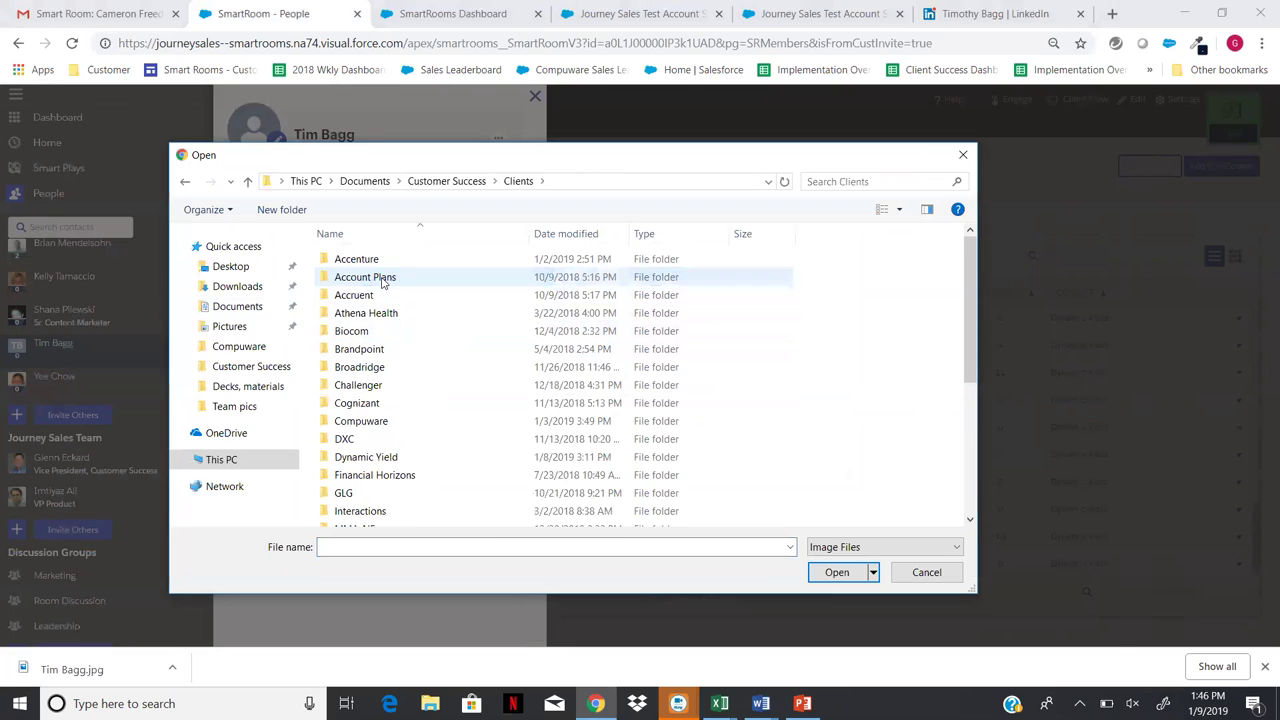
pyautogui.doubleClick(349, 462)
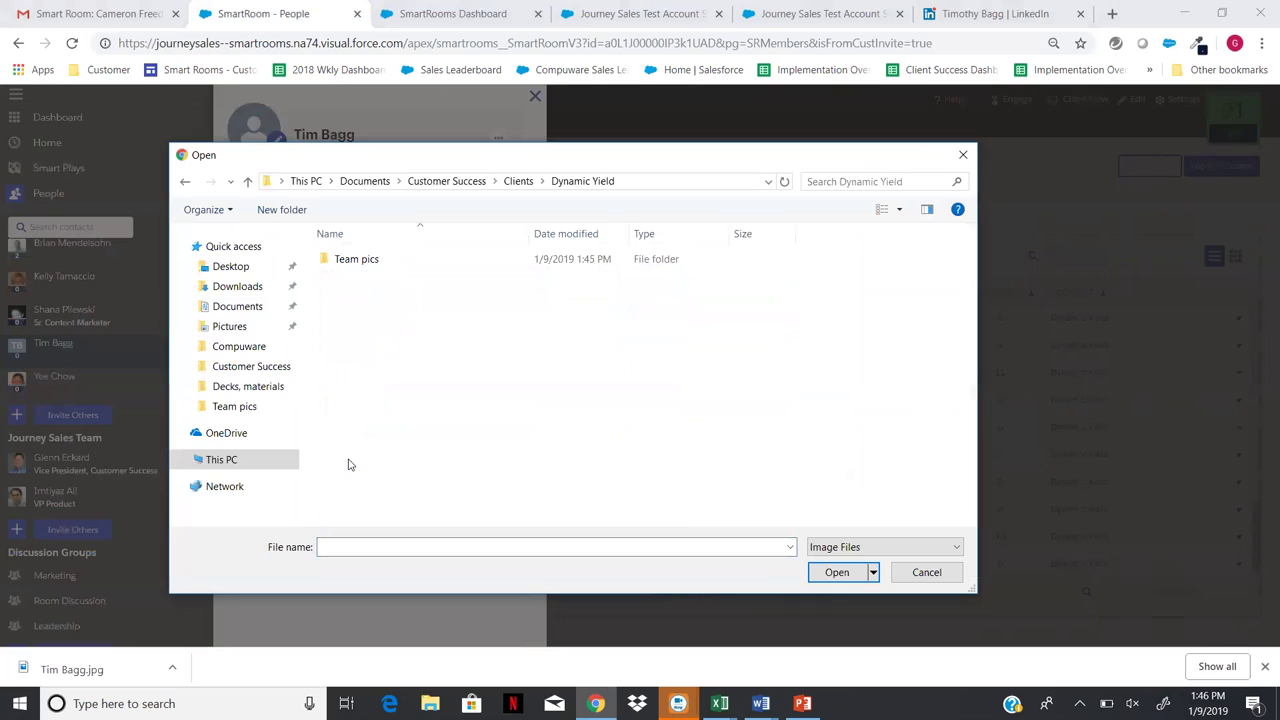
pyautogui.doubleClick(361, 258)
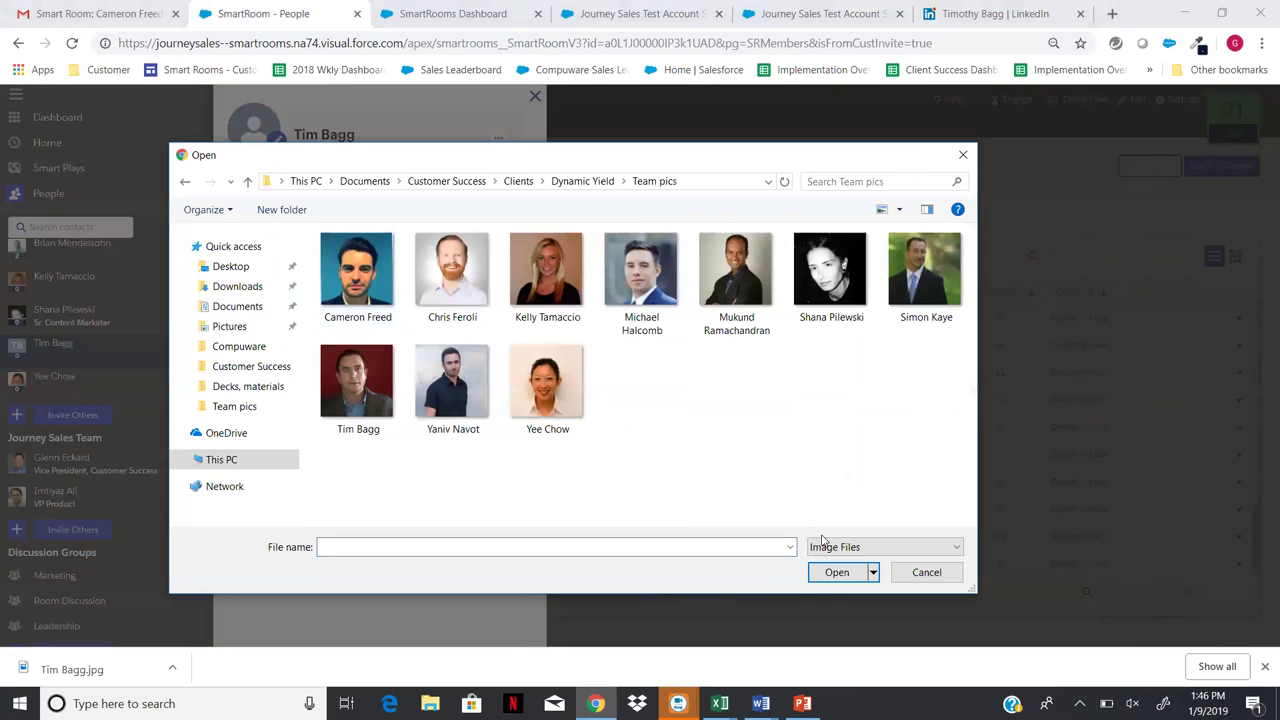
pyautogui.doubleClick(345, 384)
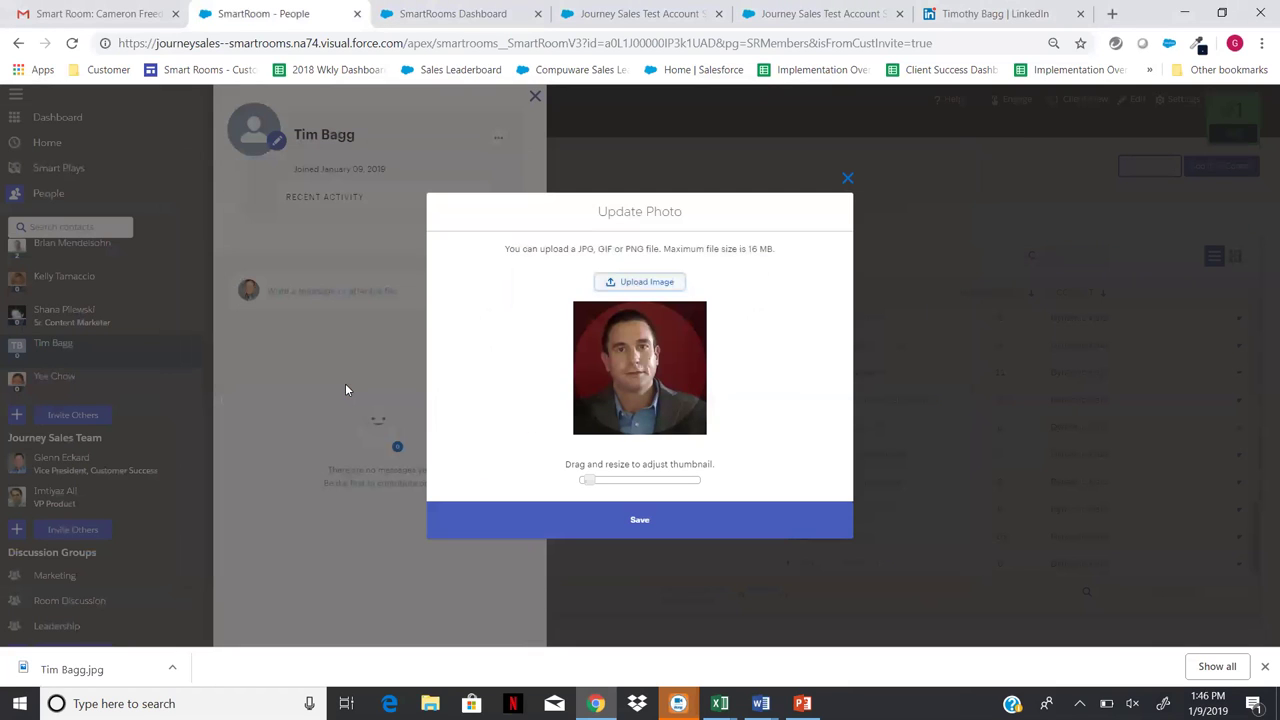
# - Zoom and reposition the crop on the face, then save the new profile photo
pyautogui.moveTo(590, 481); pyautogui.dragTo(601, 484)
pyautogui.moveTo(626, 405); pyautogui.dragTo(639, 375)
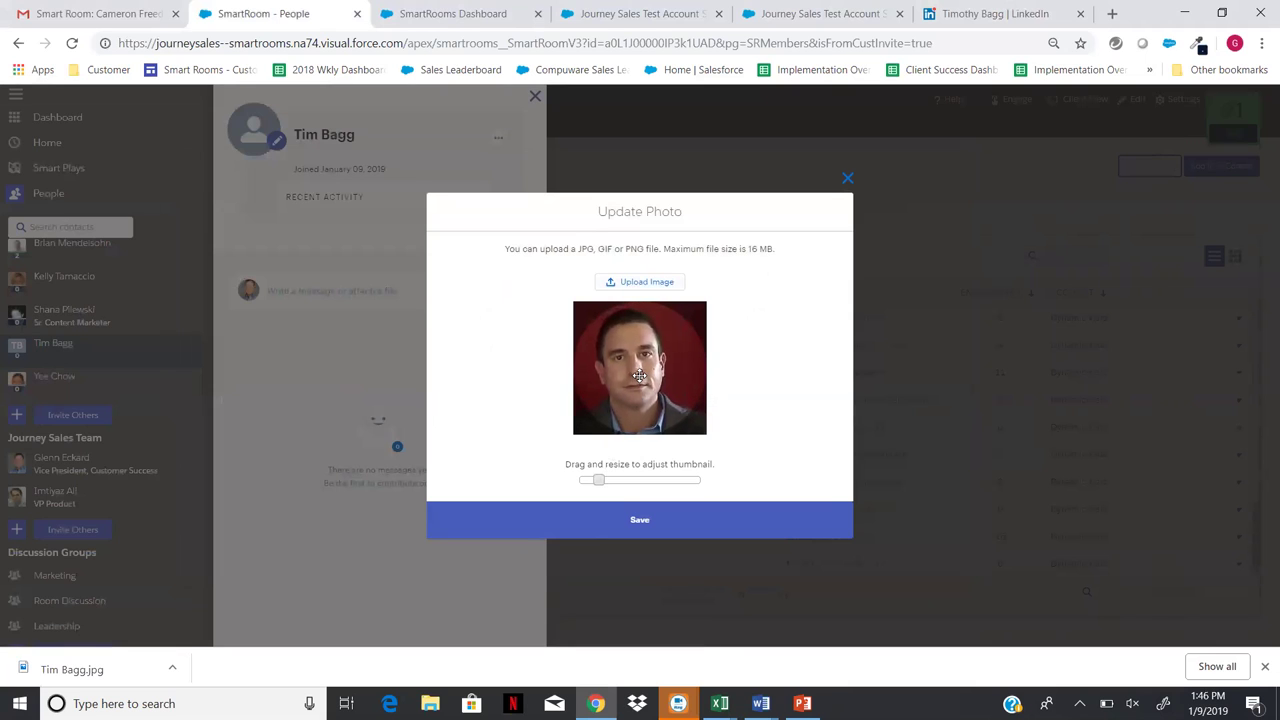
pyautogui.click(641, 520)
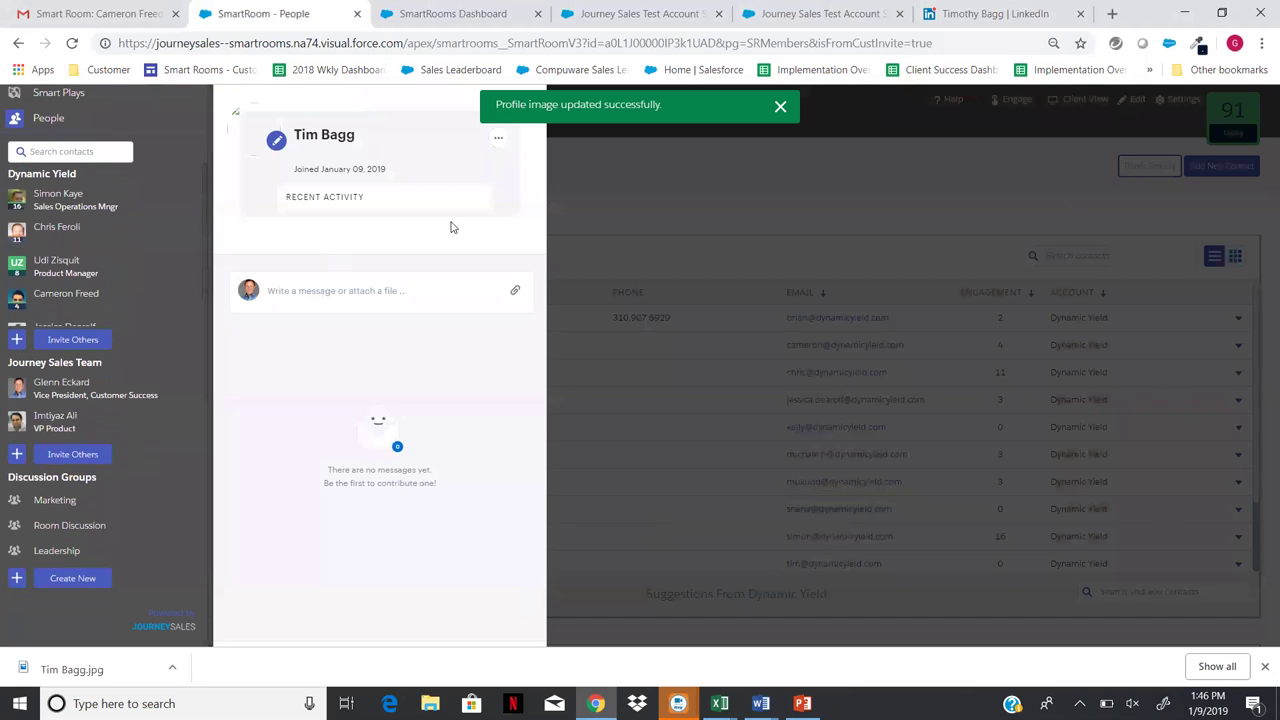
pyautogui.click(535, 97)
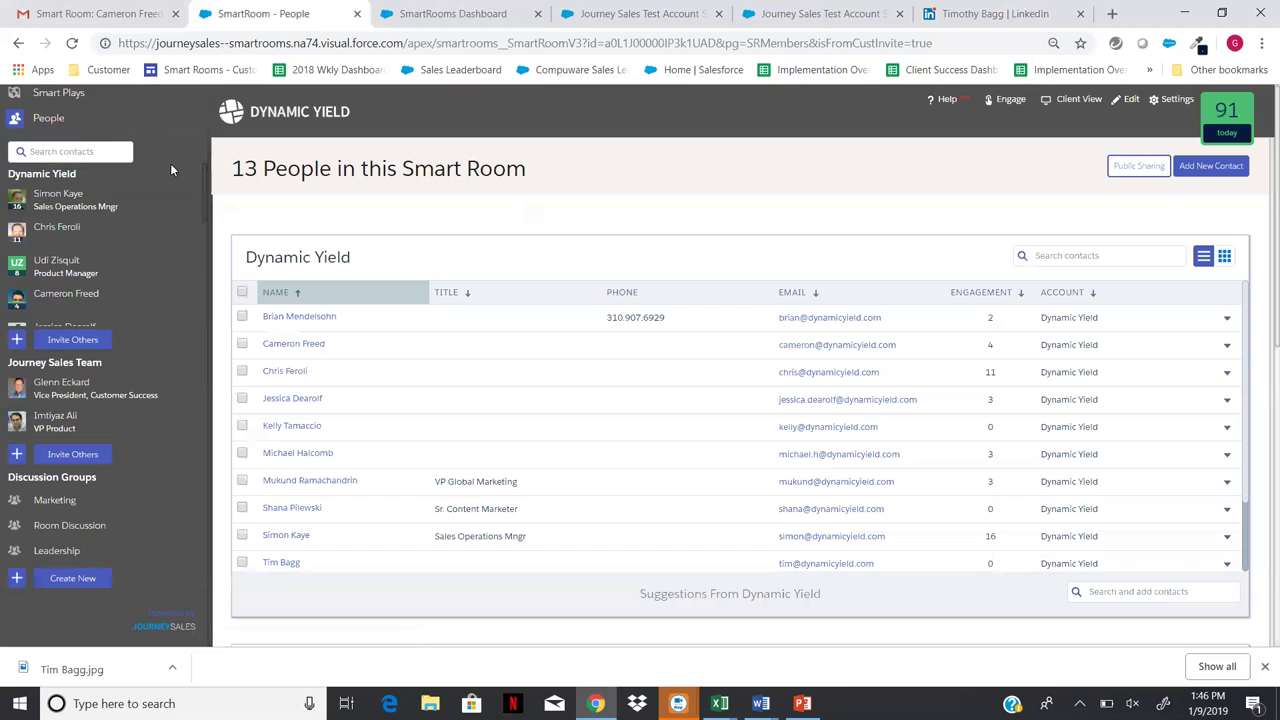
pyautogui.scroll(2, 170, 163)
pyautogui.click(92, 157)
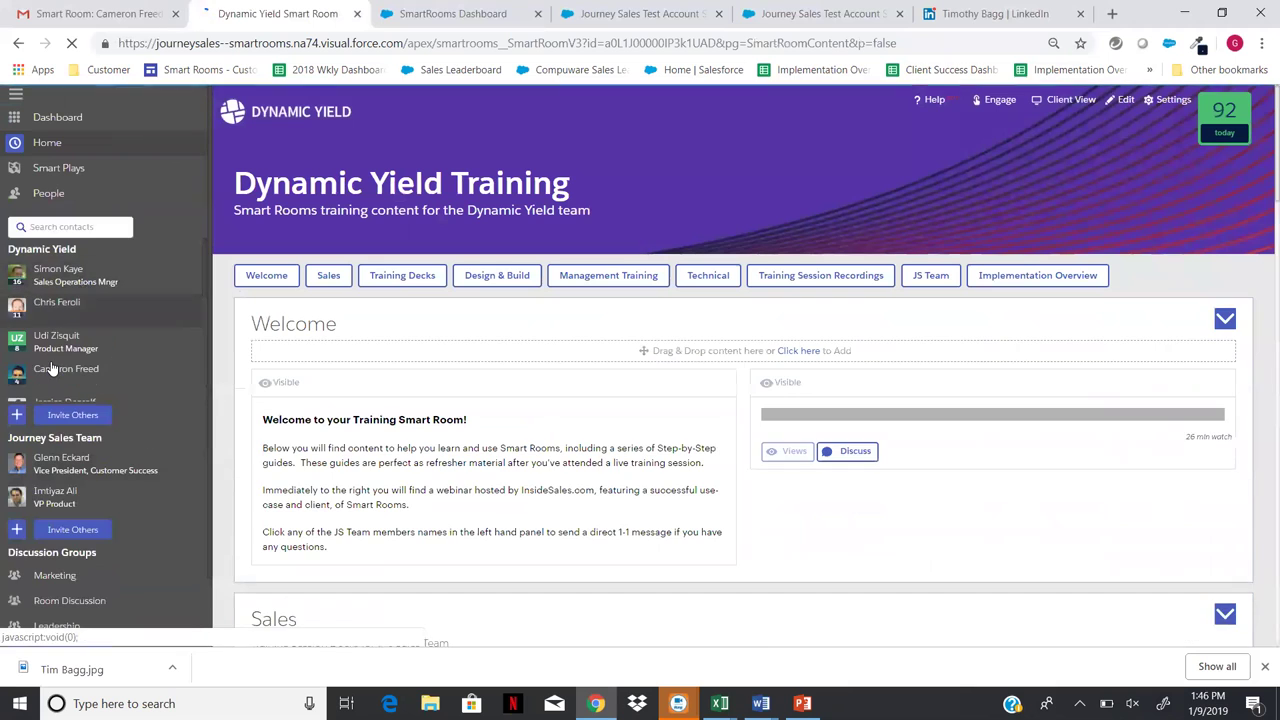
pyautogui.scroll(-5, 58, 370)
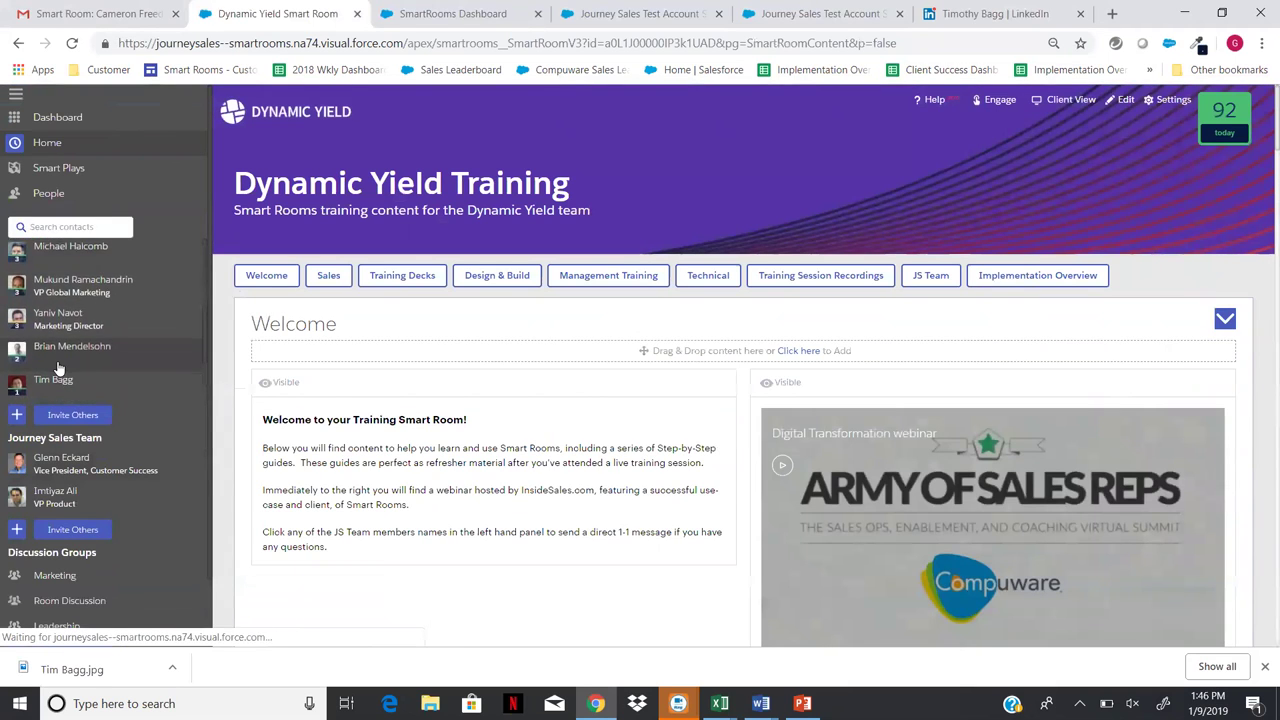
pyautogui.scroll(5, 58, 370)
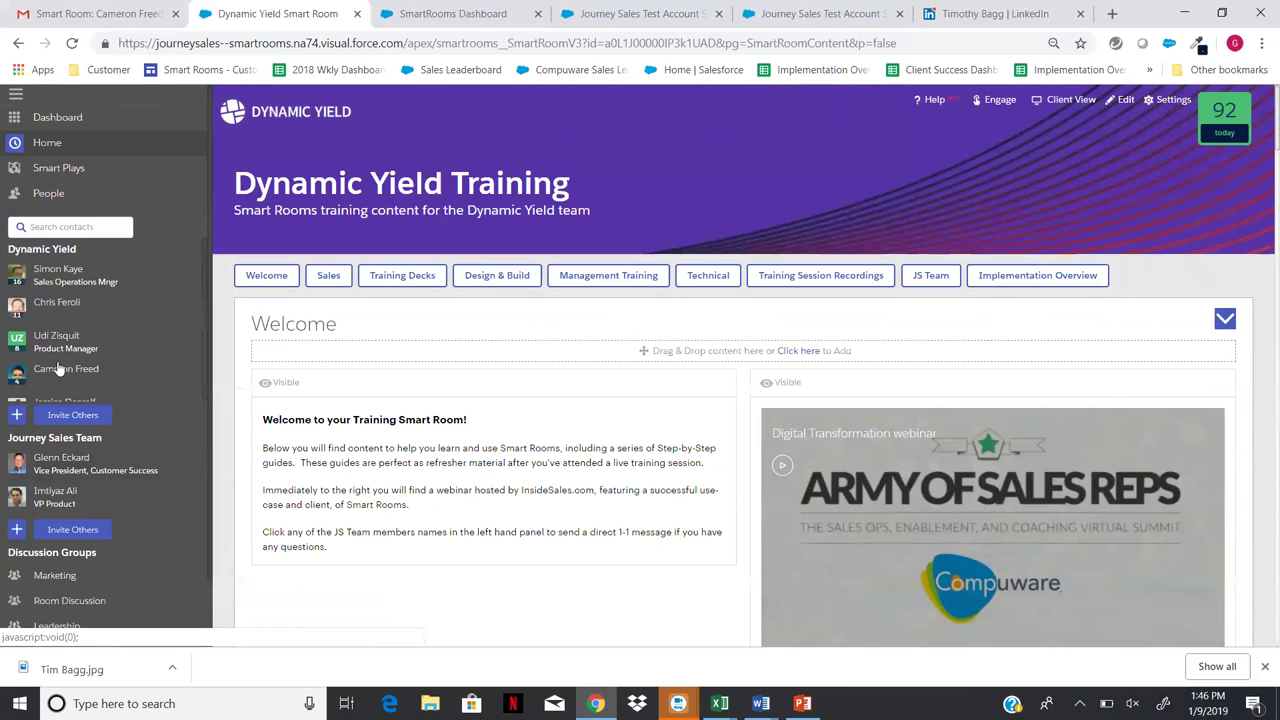
pyautogui.scroll(-5, 60, 370)
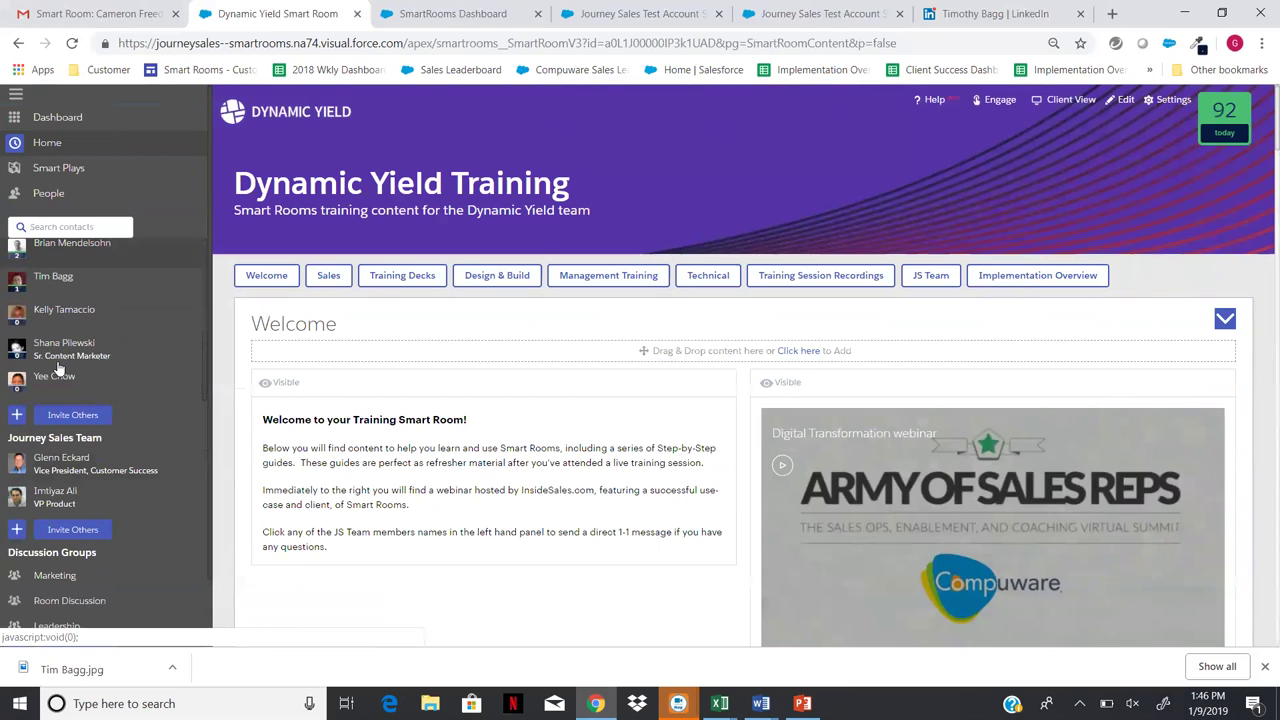
pyautogui.click(87, 288)
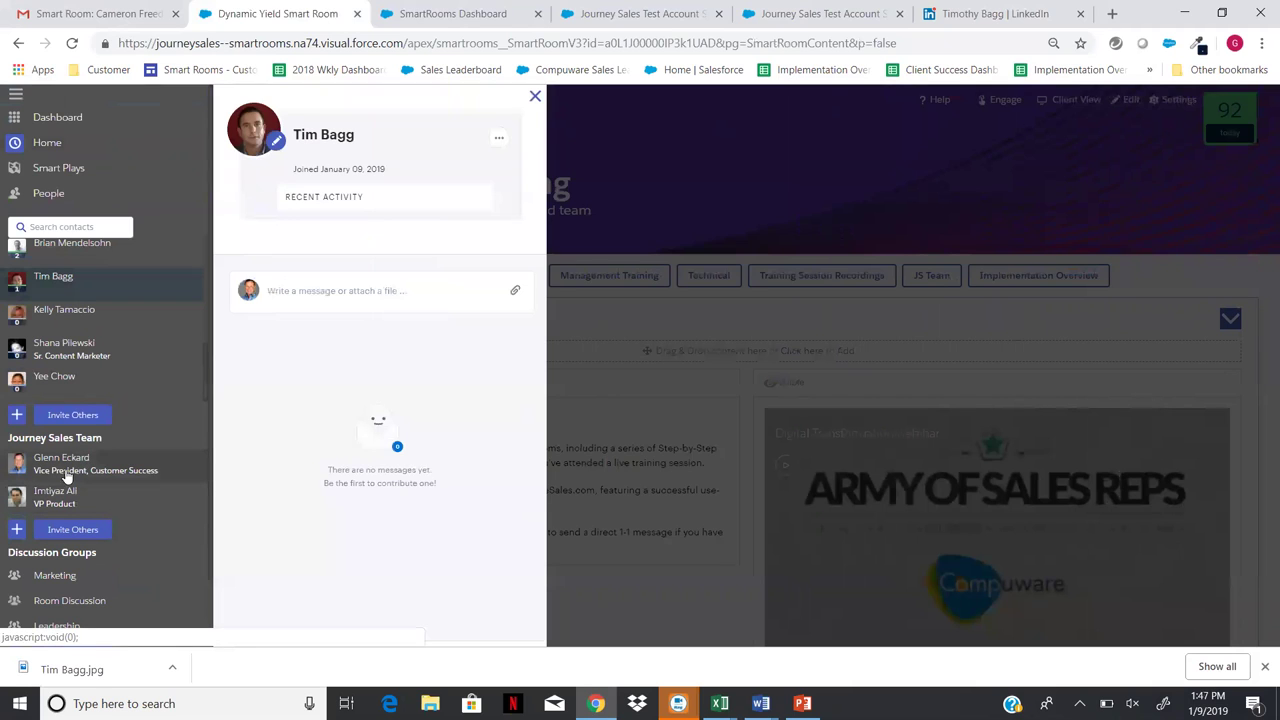
pyautogui.click(534, 97)
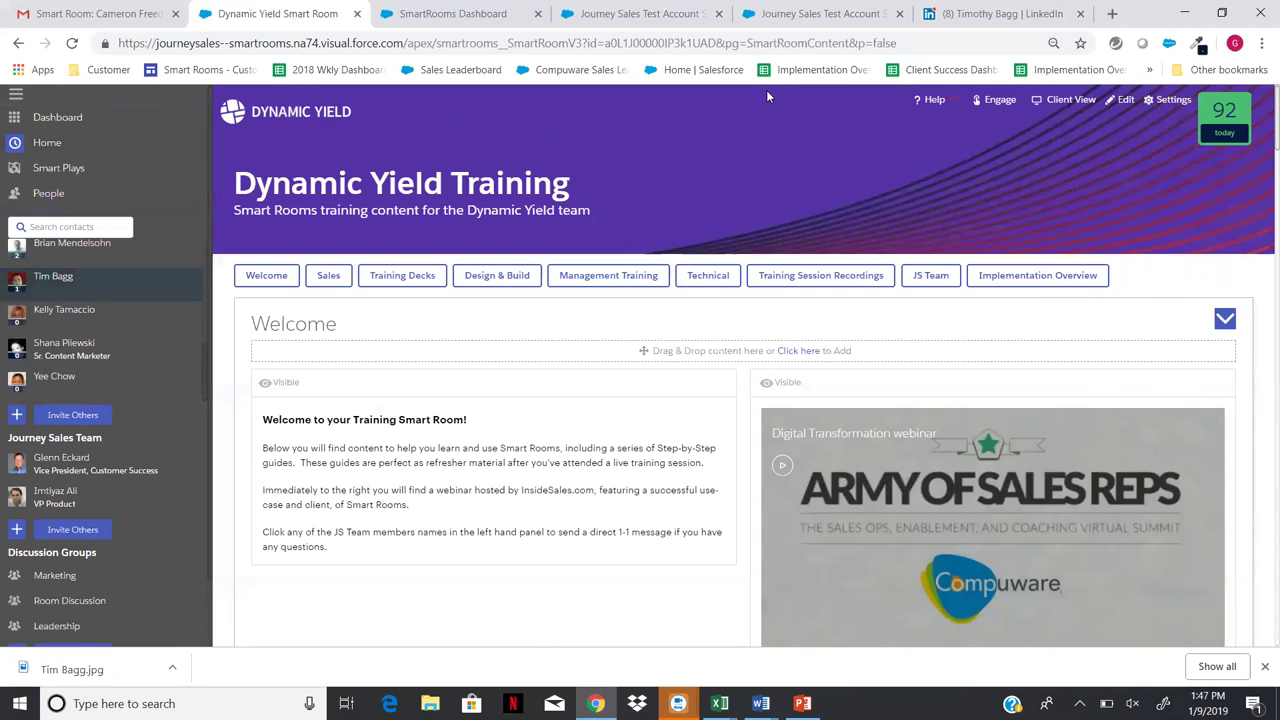
# - Toggle the Dynamic Yield Training room into edit mode, out again, and back in
pyautogui.click(1125, 102)
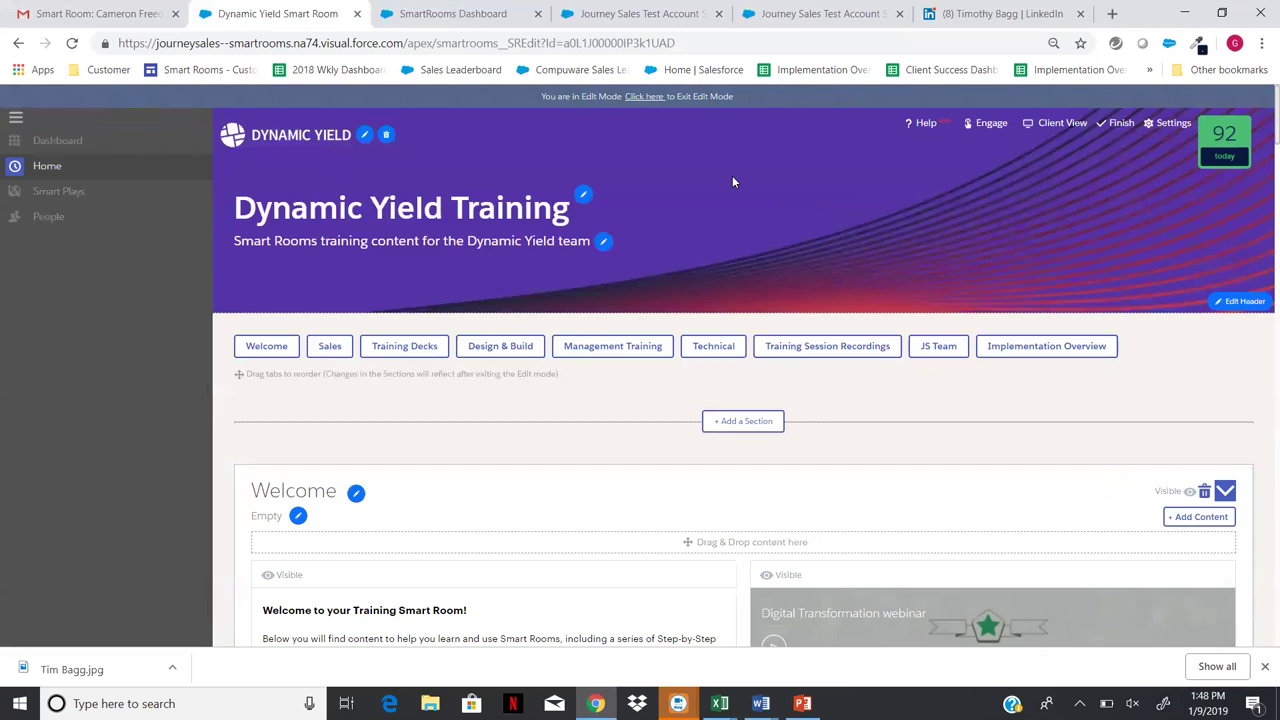
pyautogui.click(1122, 124)
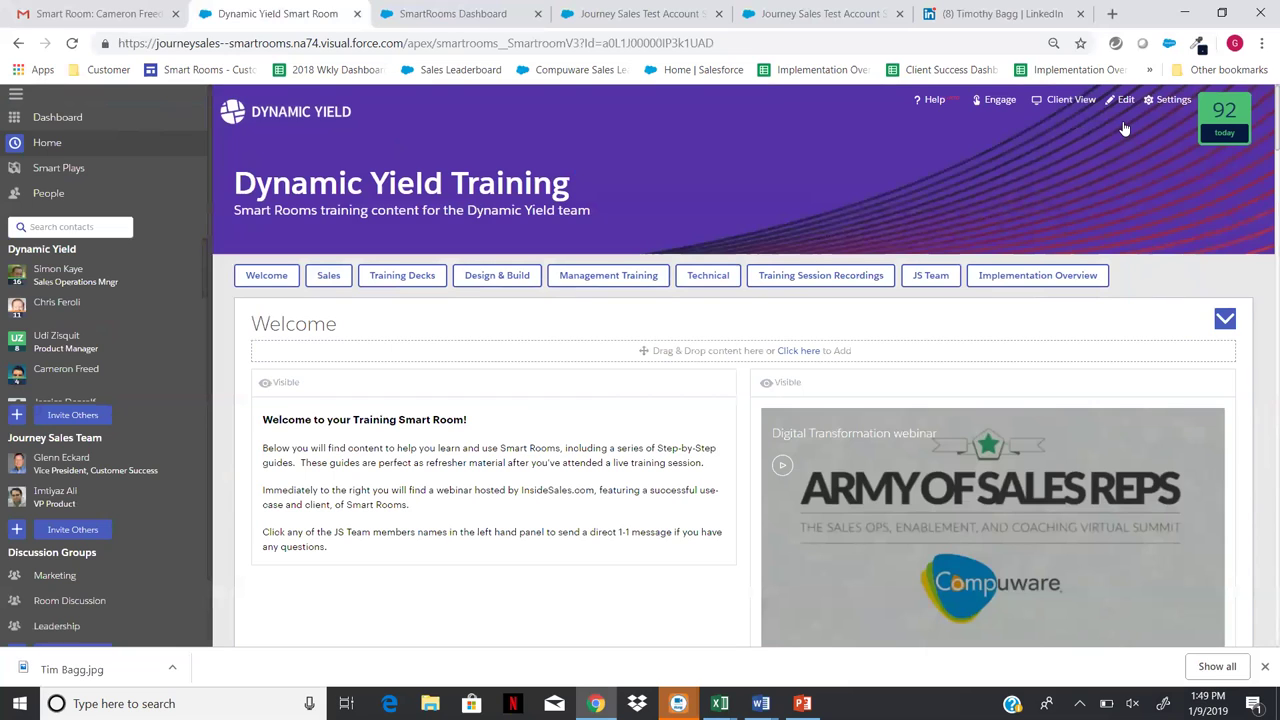
pyautogui.click(1133, 100)
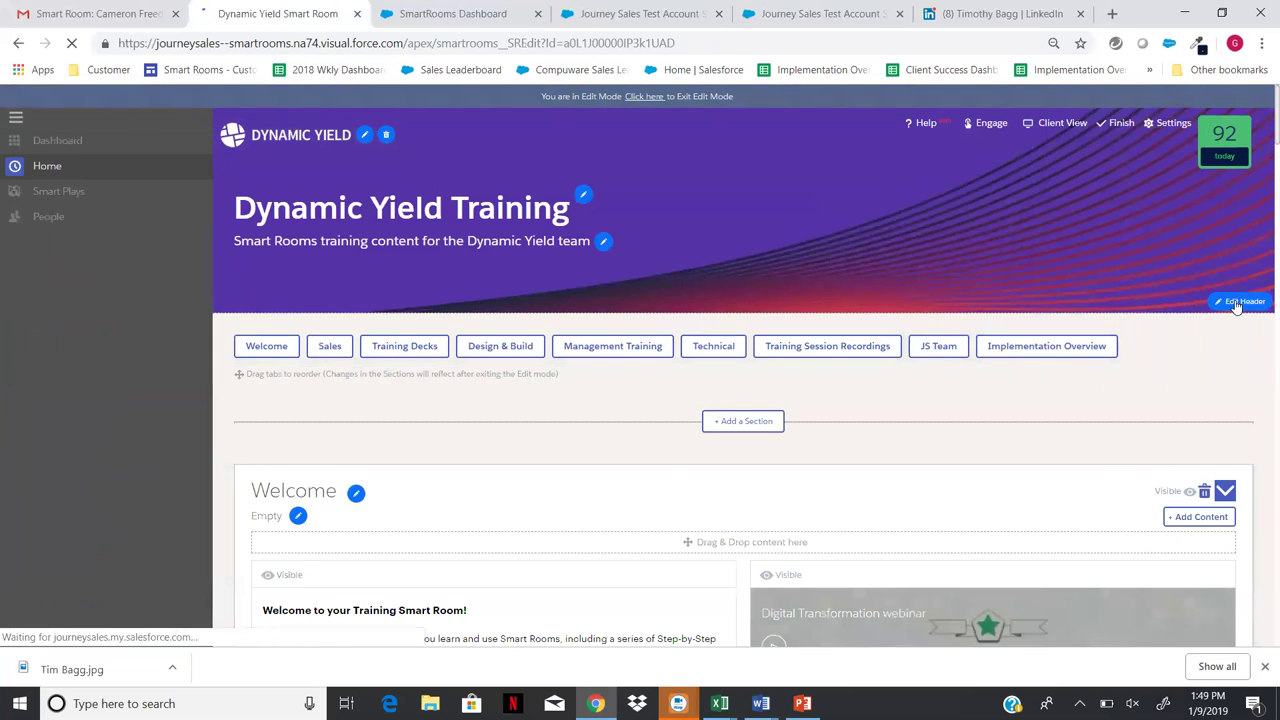
# - Set AWS Image 2 as the header's cover image
pyautogui.click(1240, 302)
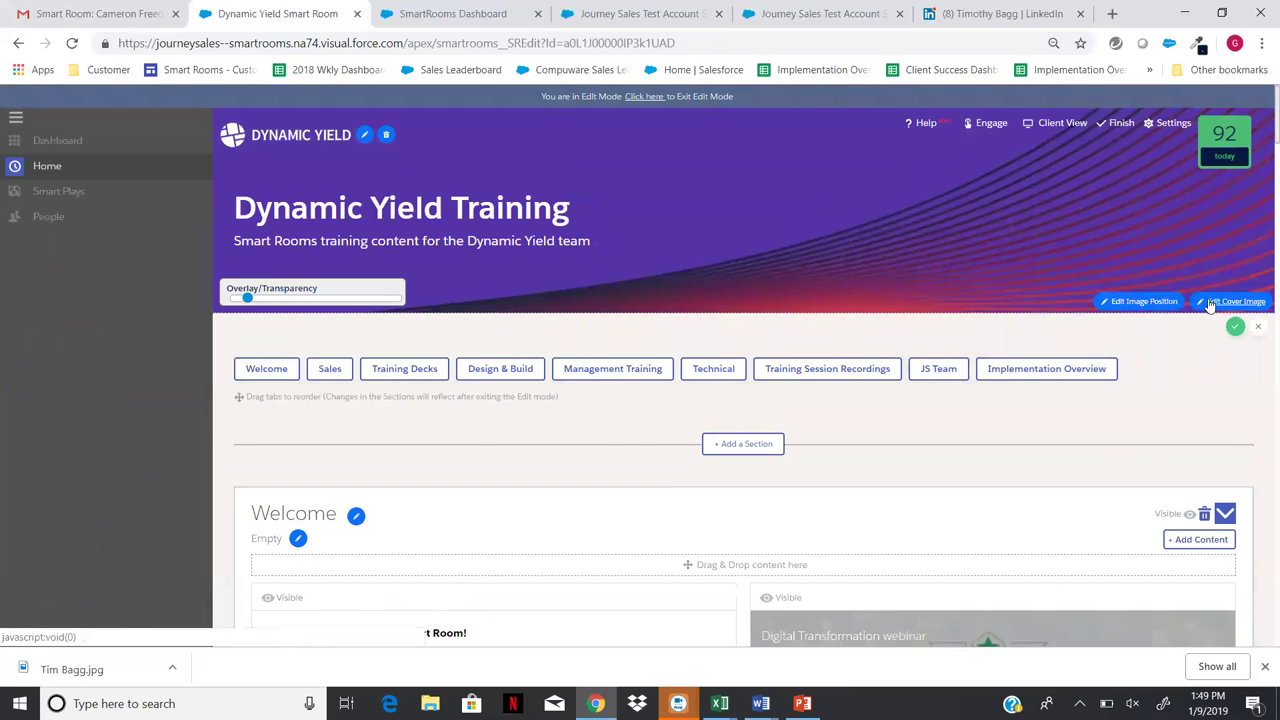
pyautogui.click(1212, 302)
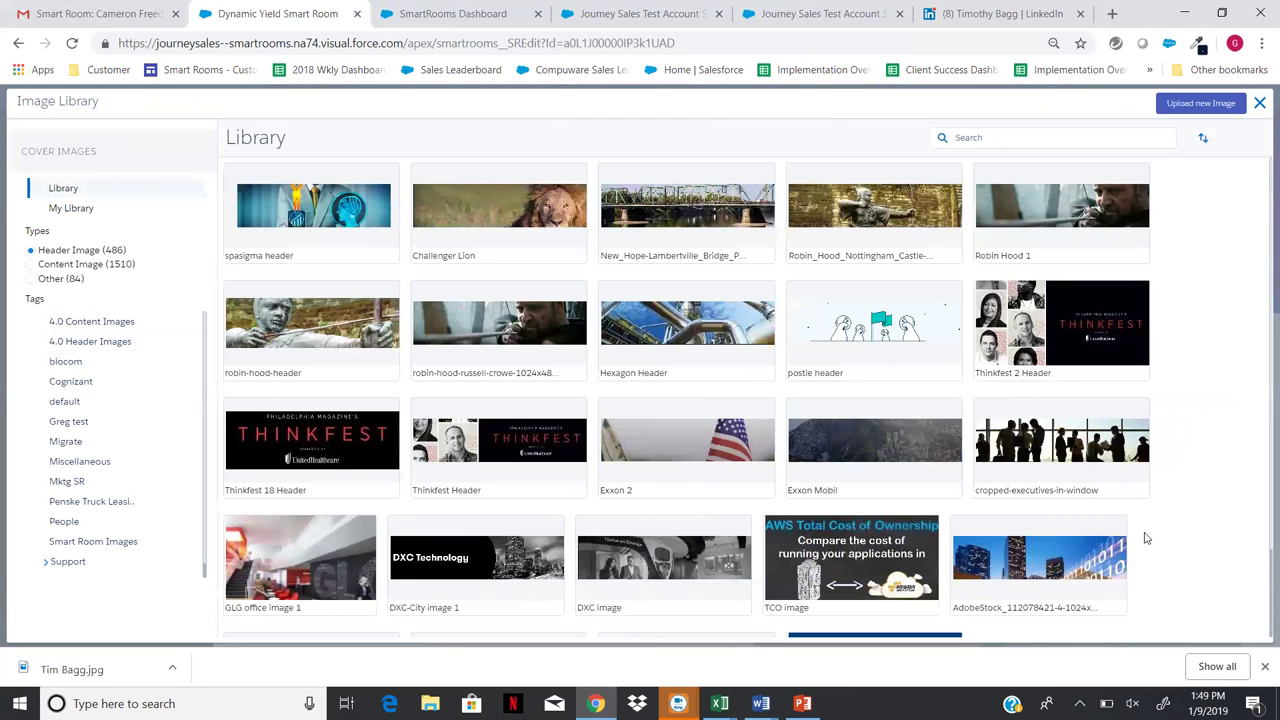
pyautogui.scroll(-2, 1151, 535)
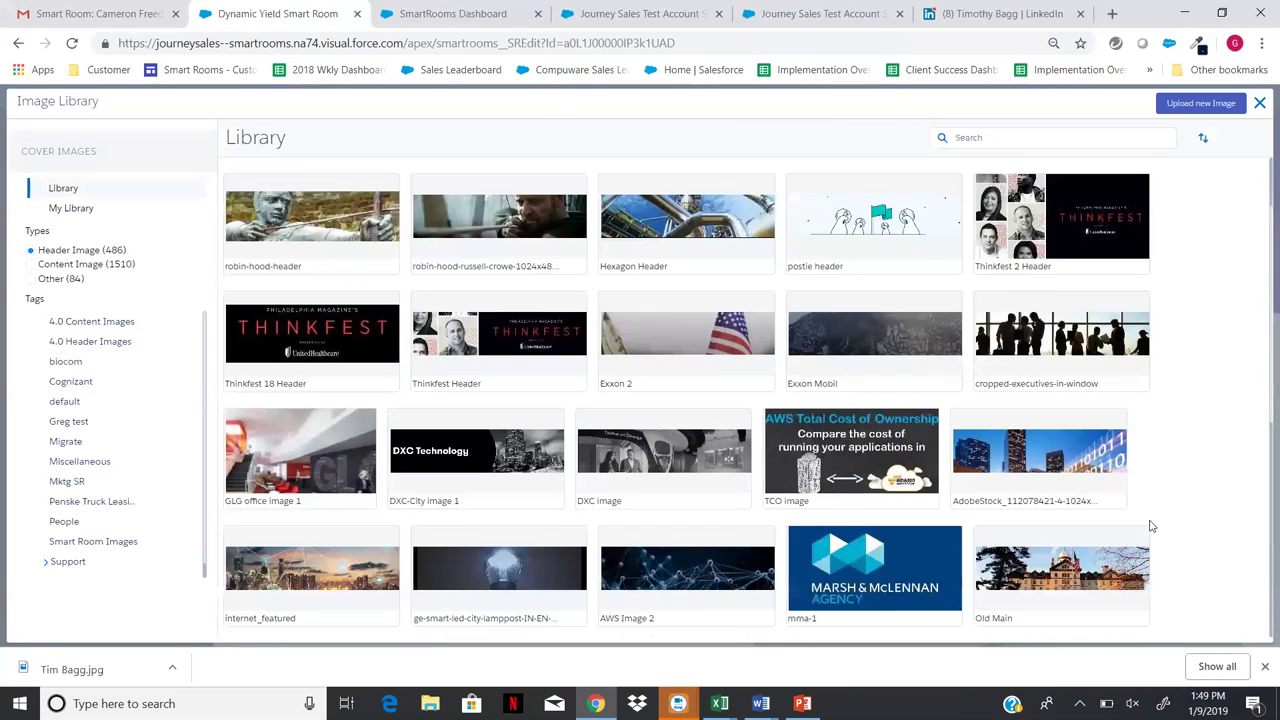
pyautogui.scroll(-1, 1151, 526)
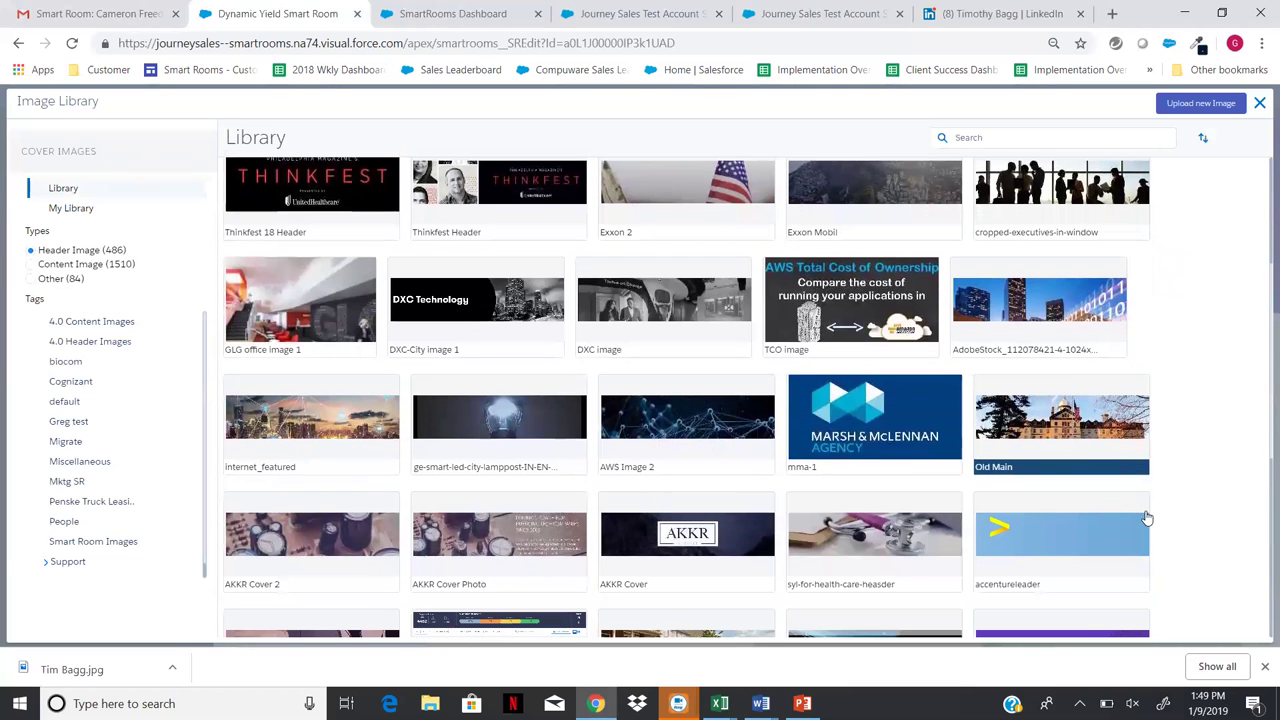
pyautogui.click(709, 422)
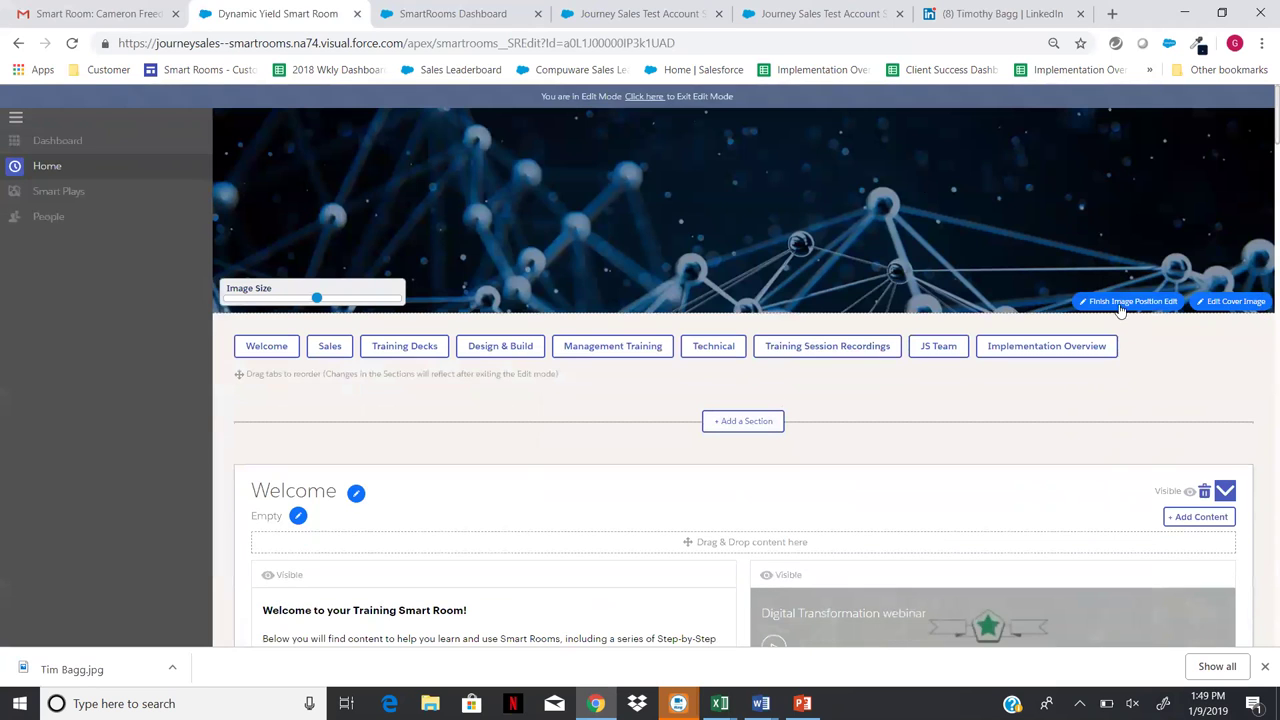
# - Adjust the cover image position, then save the header and leave edit mode
pyautogui.click(1152, 302)
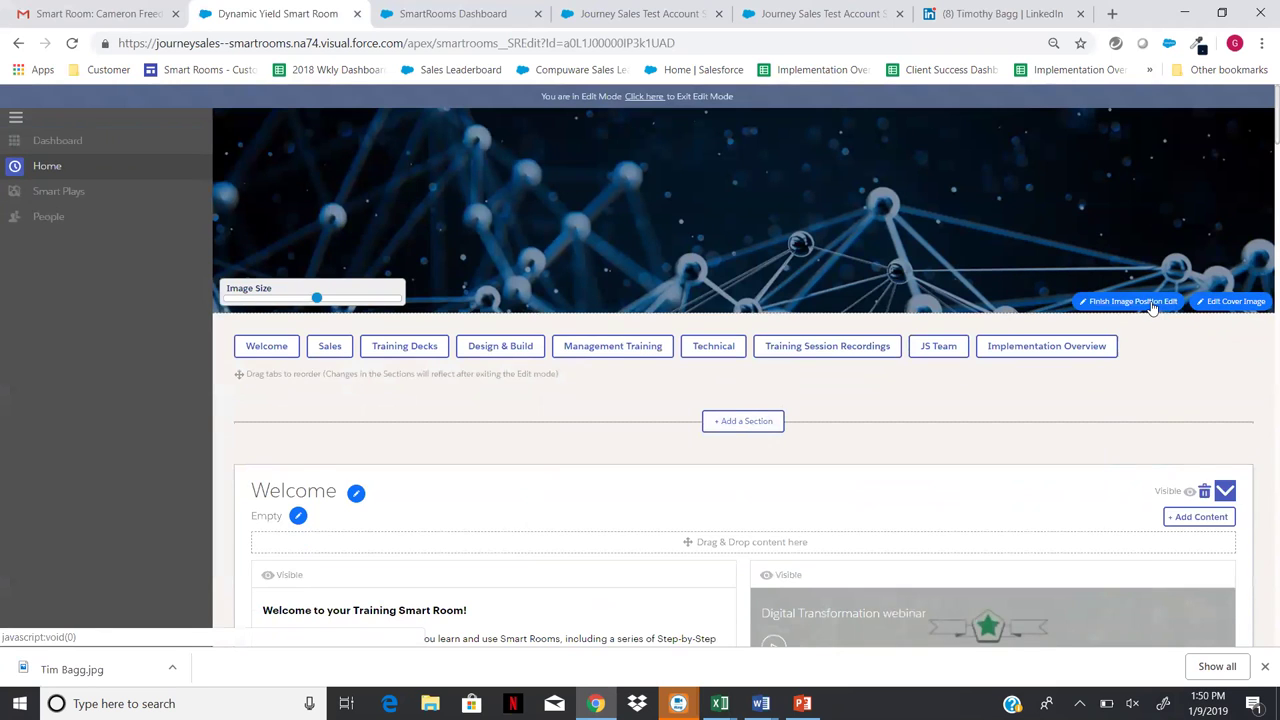
pyautogui.click(1148, 303)
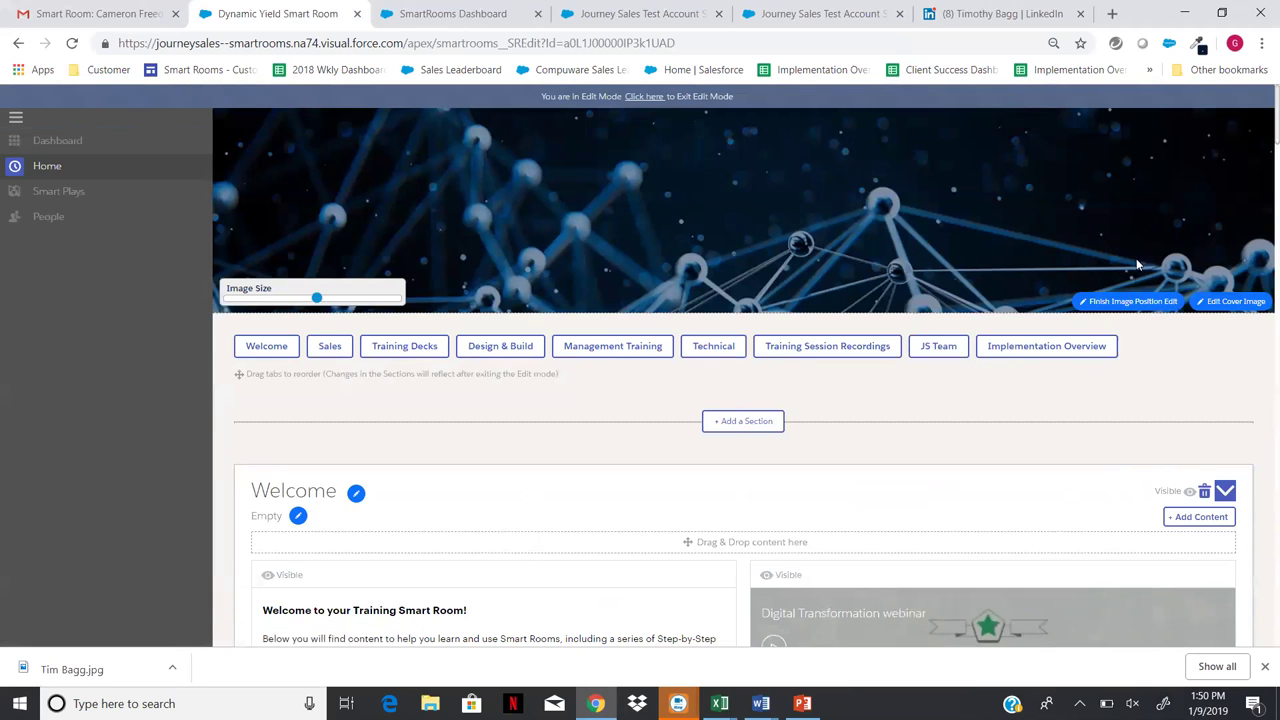
pyautogui.click(1136, 303)
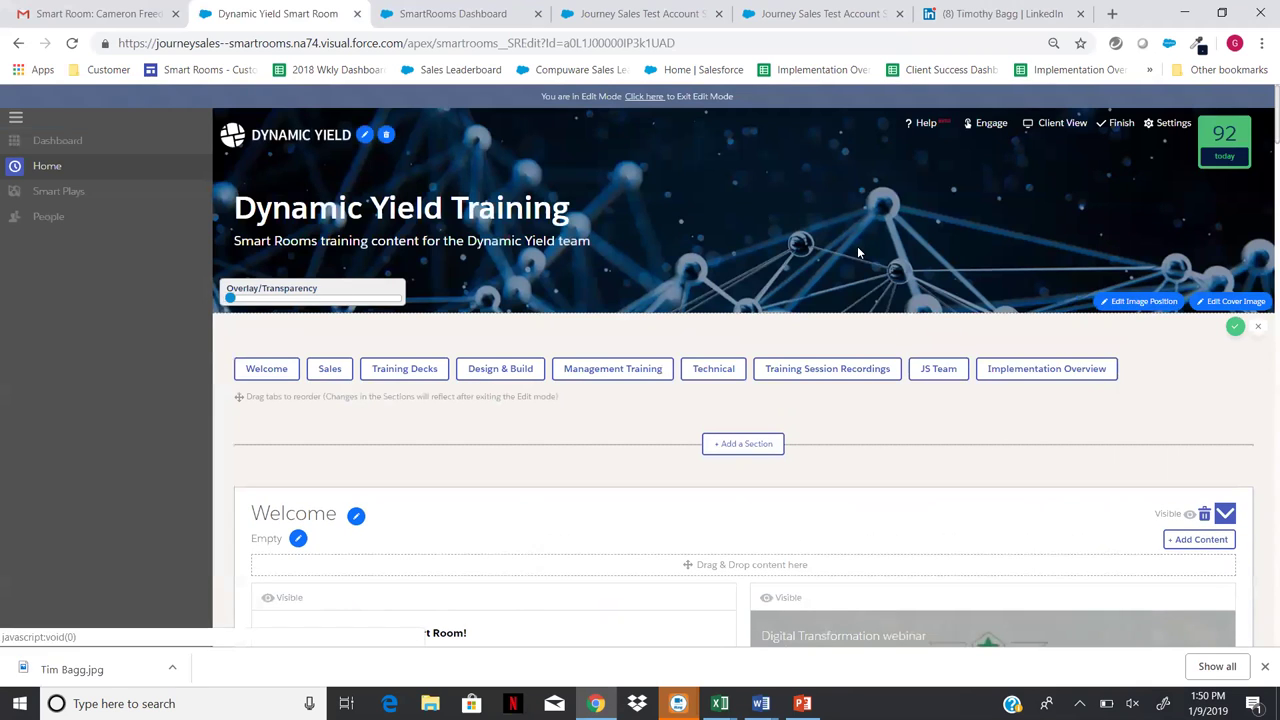
pyautogui.click(1112, 129)
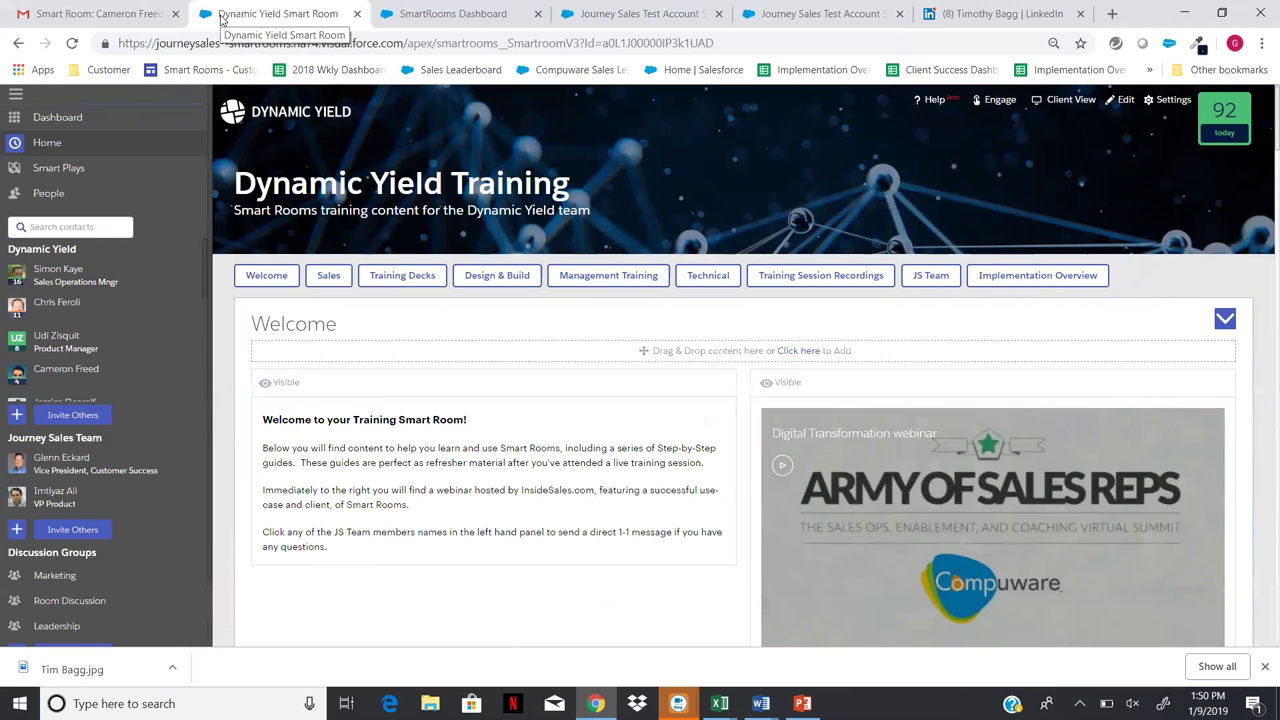
# - Look into the Challenger room from the Smart Rooms dashboard, then return
pyautogui.click(92, 121)
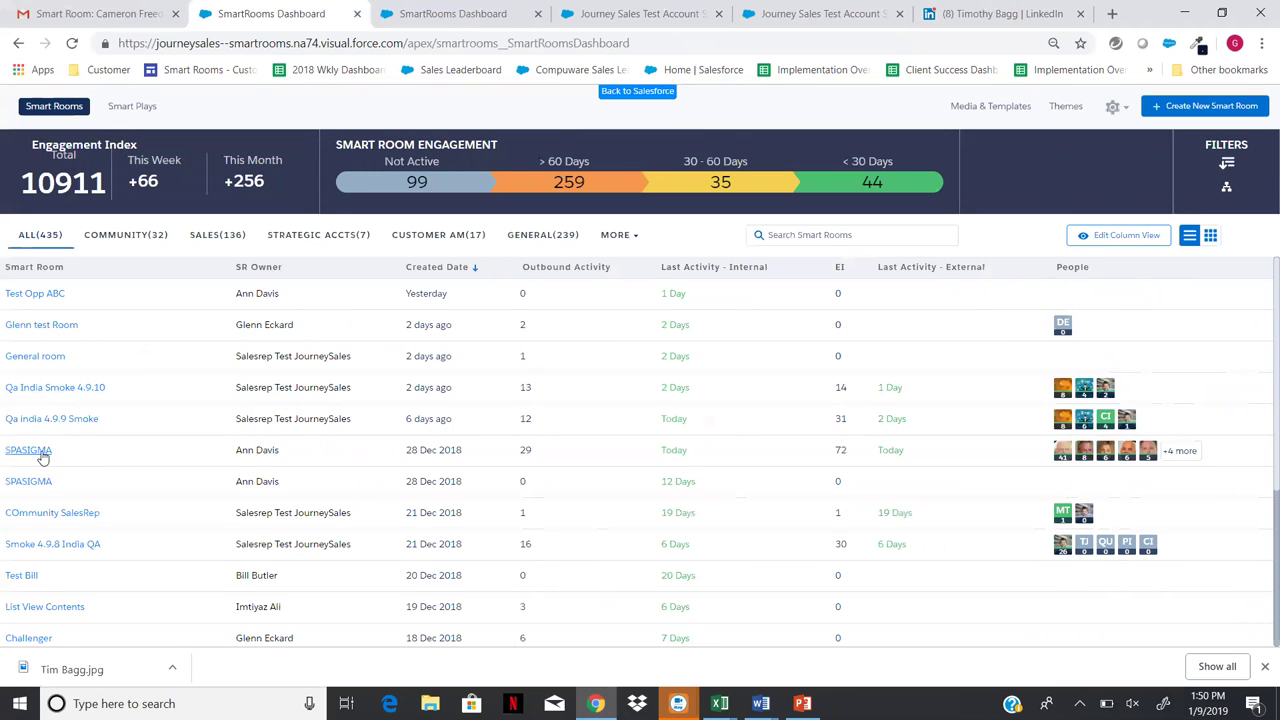
pyautogui.scroll(-3, 226, 562)
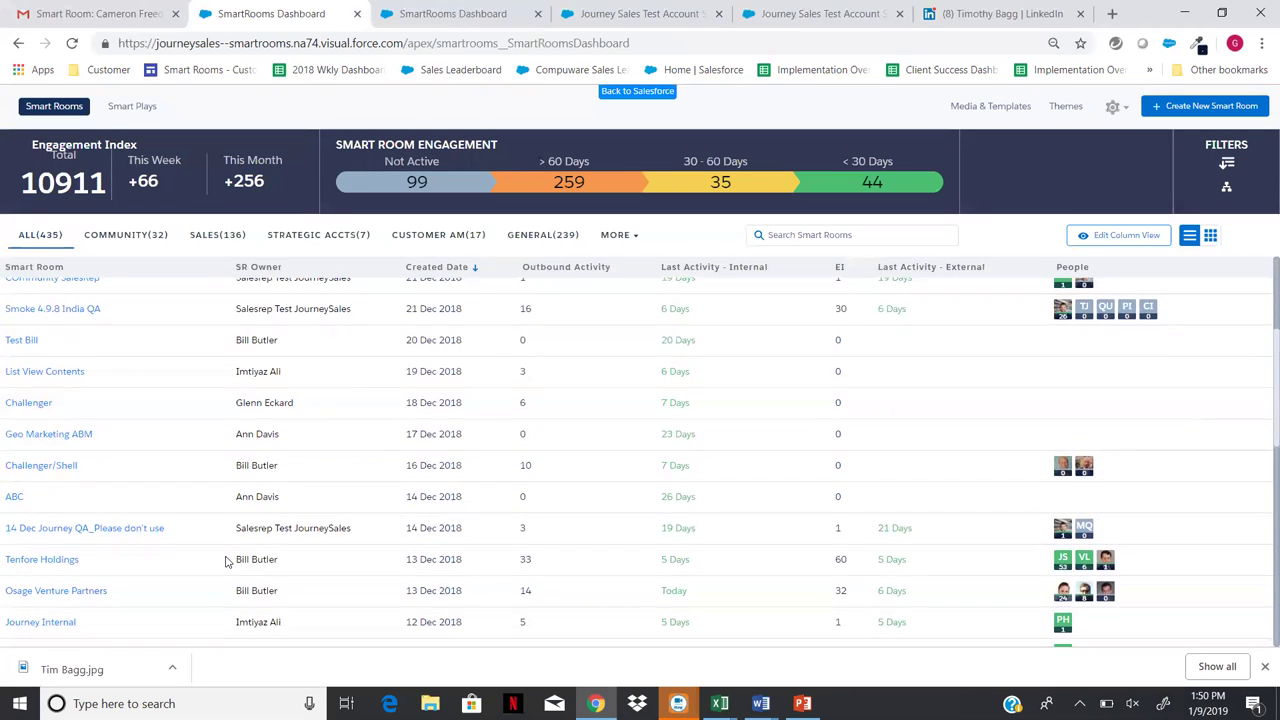
pyautogui.click(26, 404)
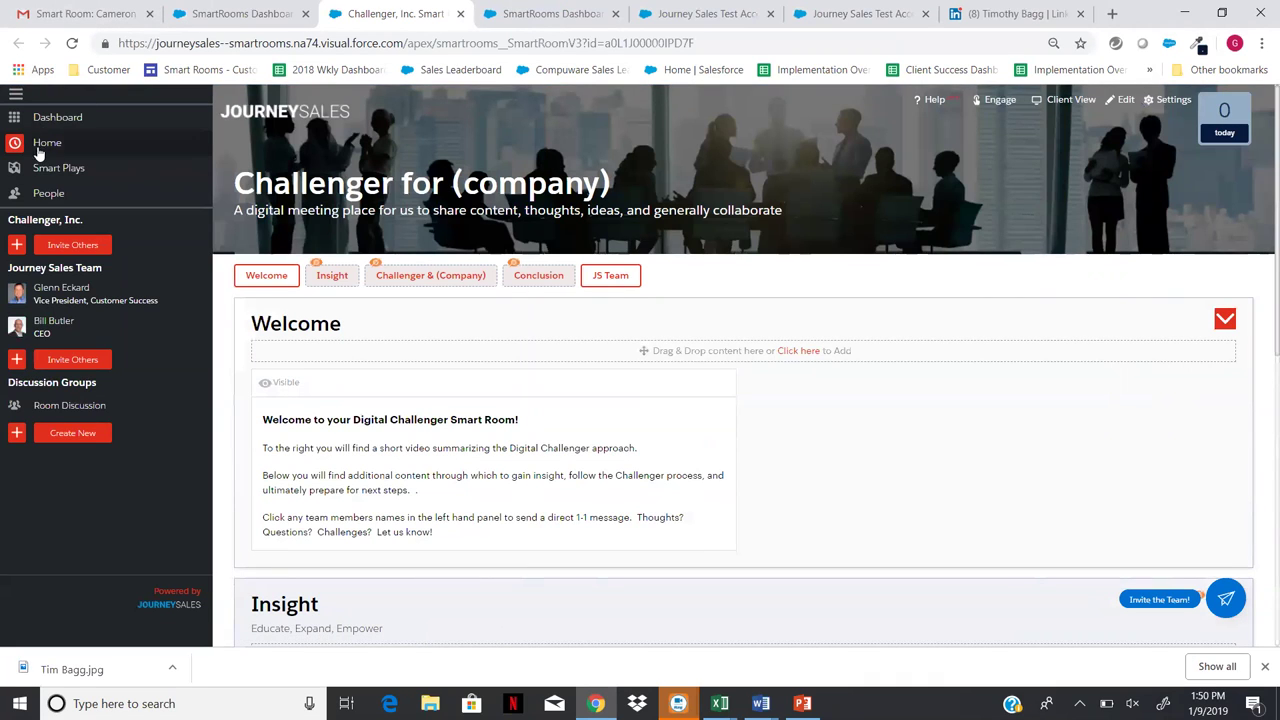
pyautogui.click(58, 123)
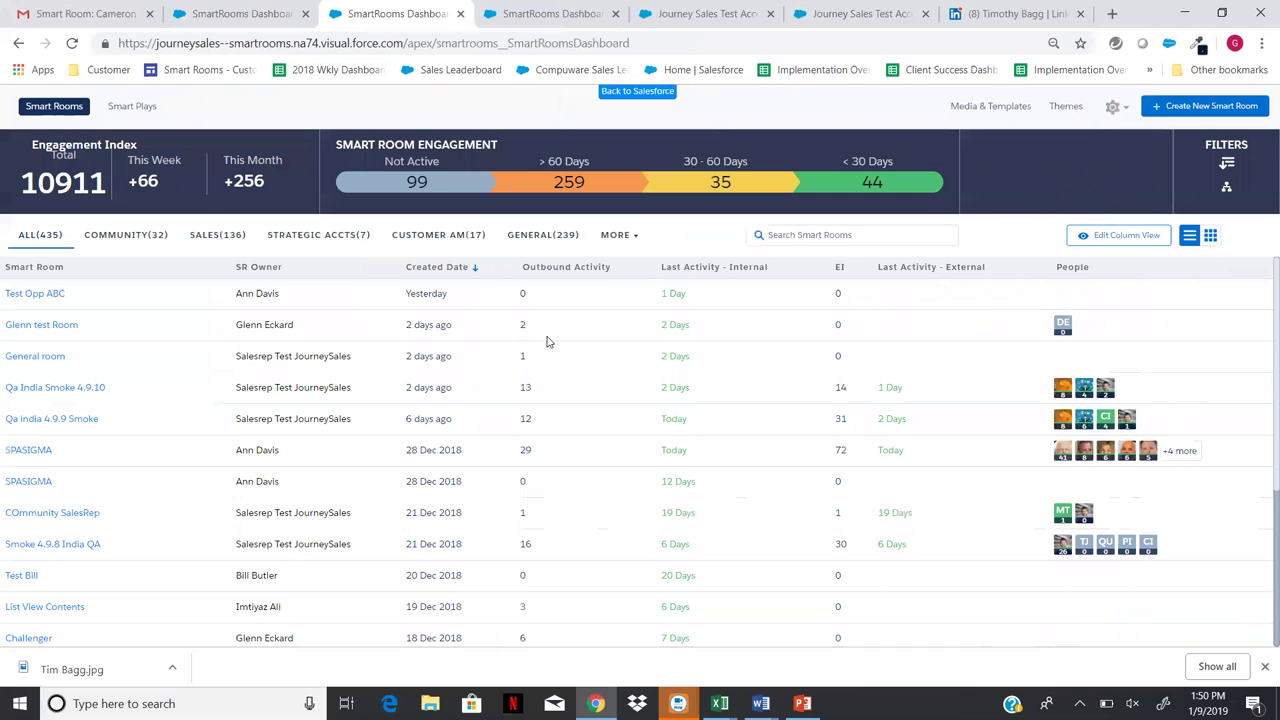
# - Filter the Smart Rooms by 'pwc' and open the PwC room
pyautogui.click(840, 233)
pyautogui.write('pwc')
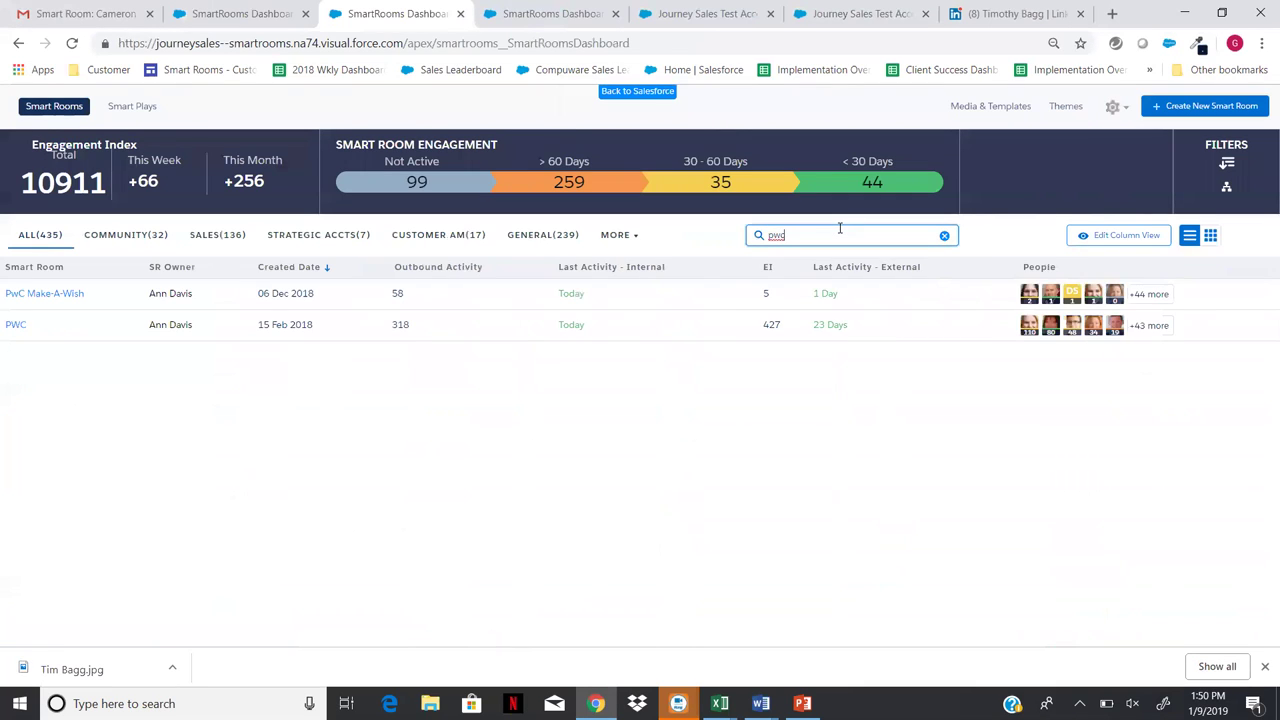
pyautogui.click(17, 329)
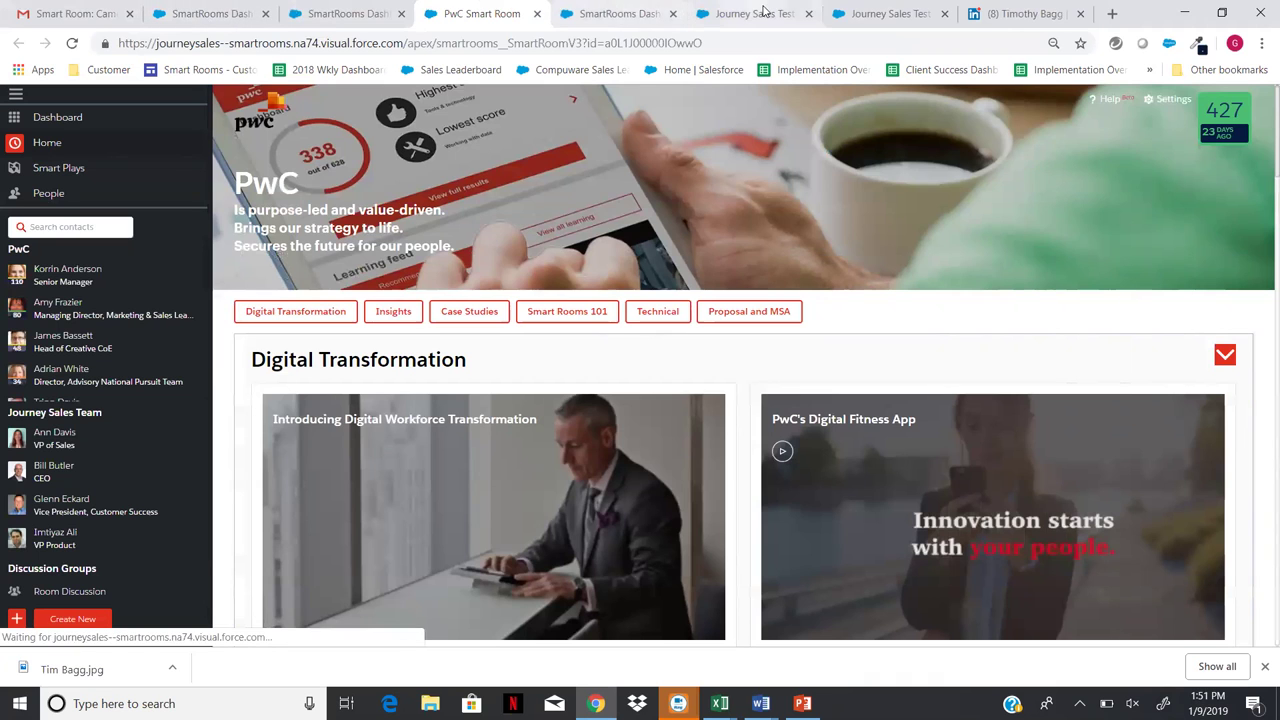
# - Preview the Sabon success story in the Journey Sales room, then return to its Welcome section
pyautogui.click(900, 14)
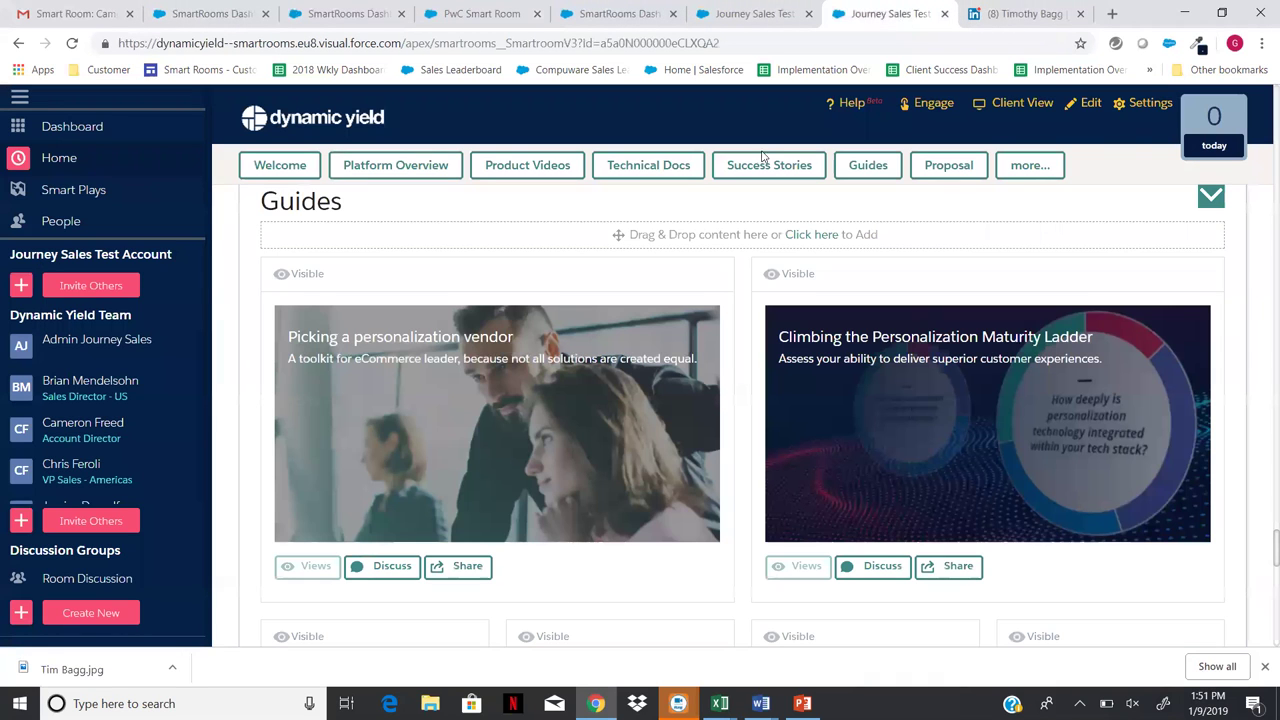
pyautogui.scroll(10, 700, 230)
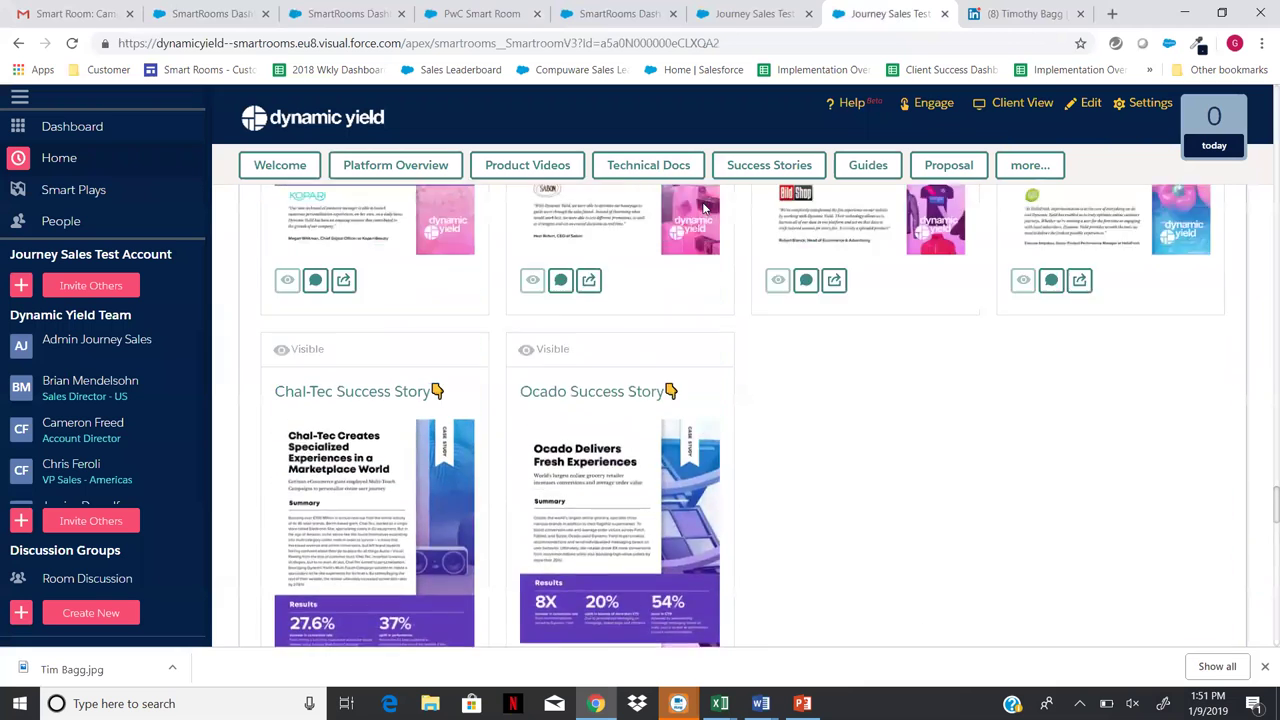
pyautogui.click(698, 257)
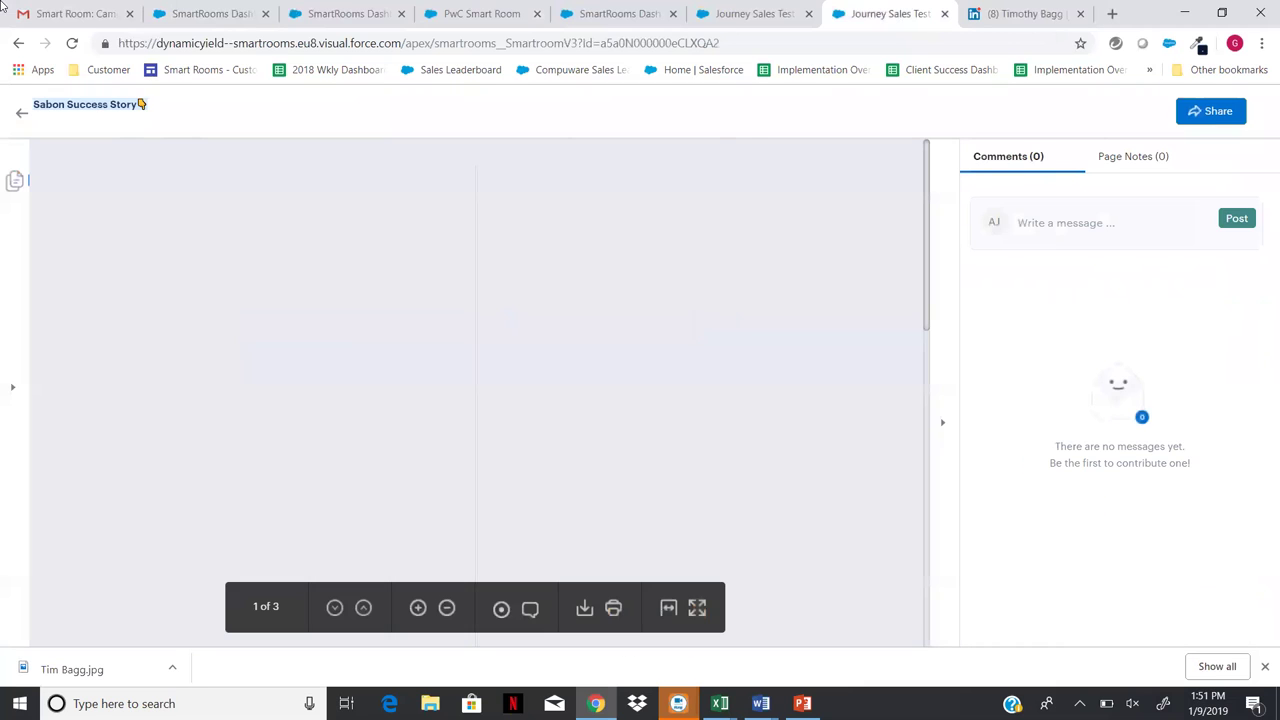
pyautogui.click(21, 112)
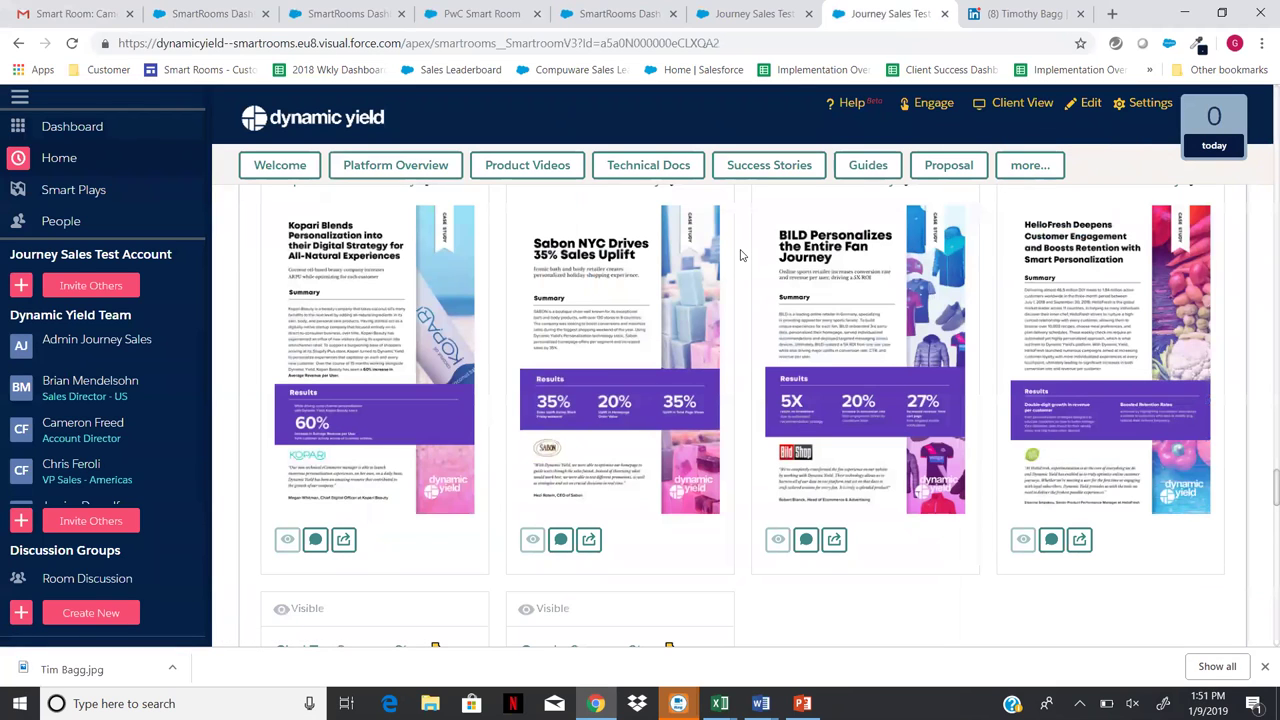
pyautogui.scroll(-15, 740, 255)
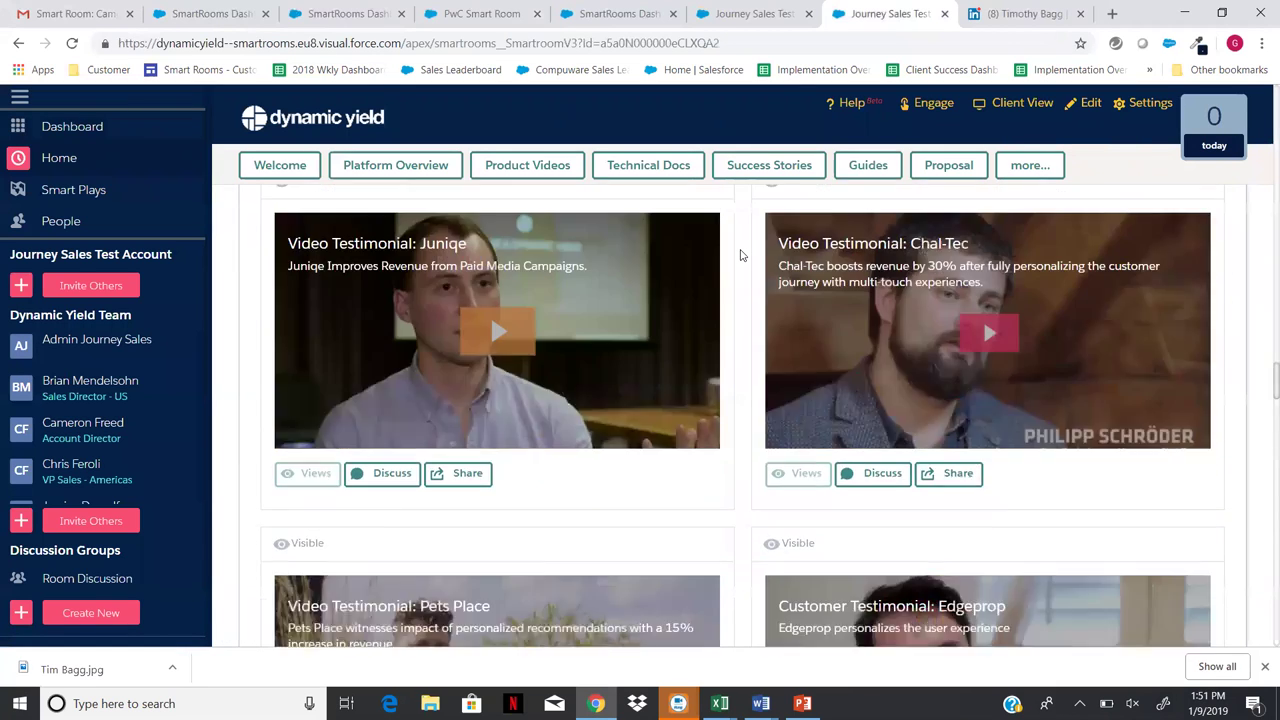
pyautogui.scroll(15, 740, 255)
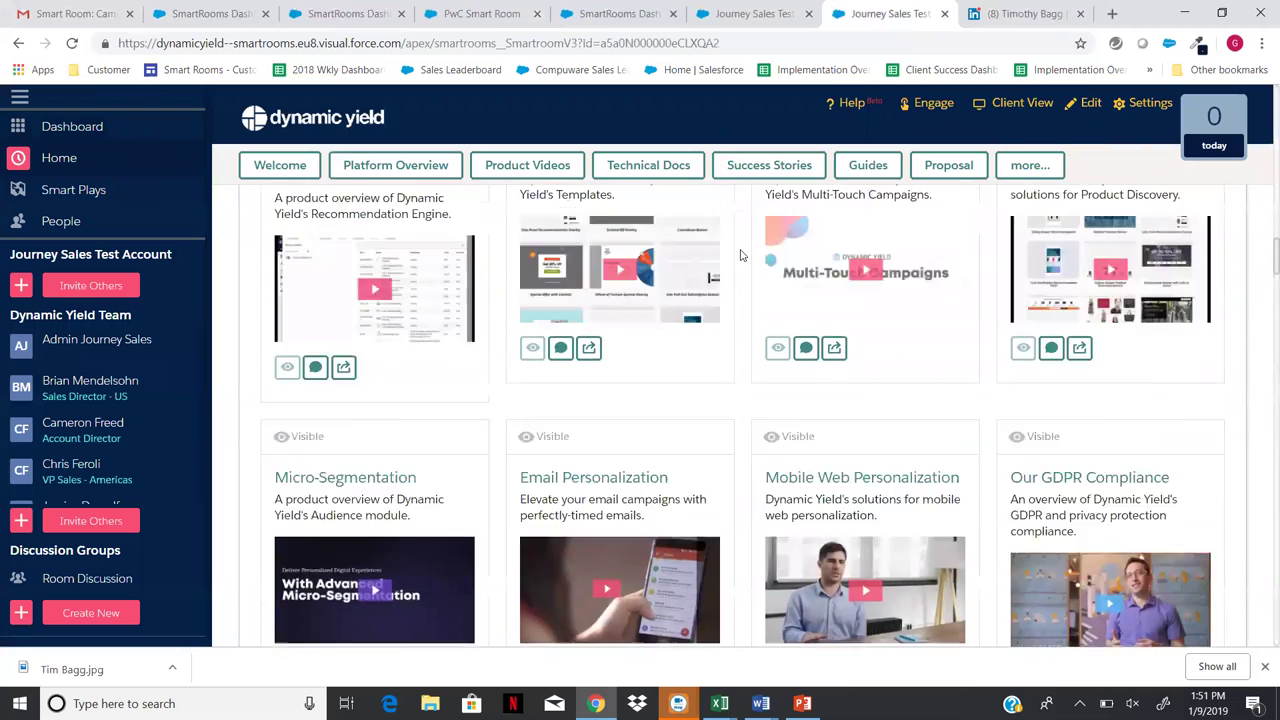
pyautogui.scroll(15, 740, 255)
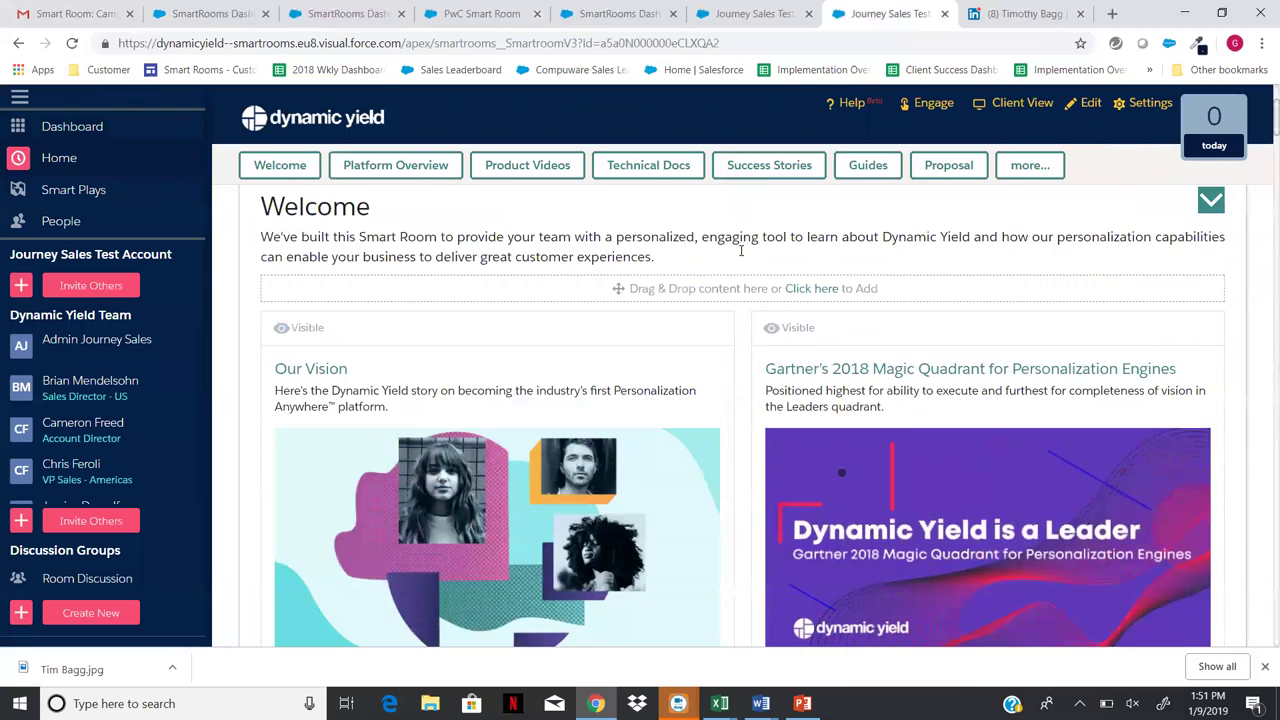